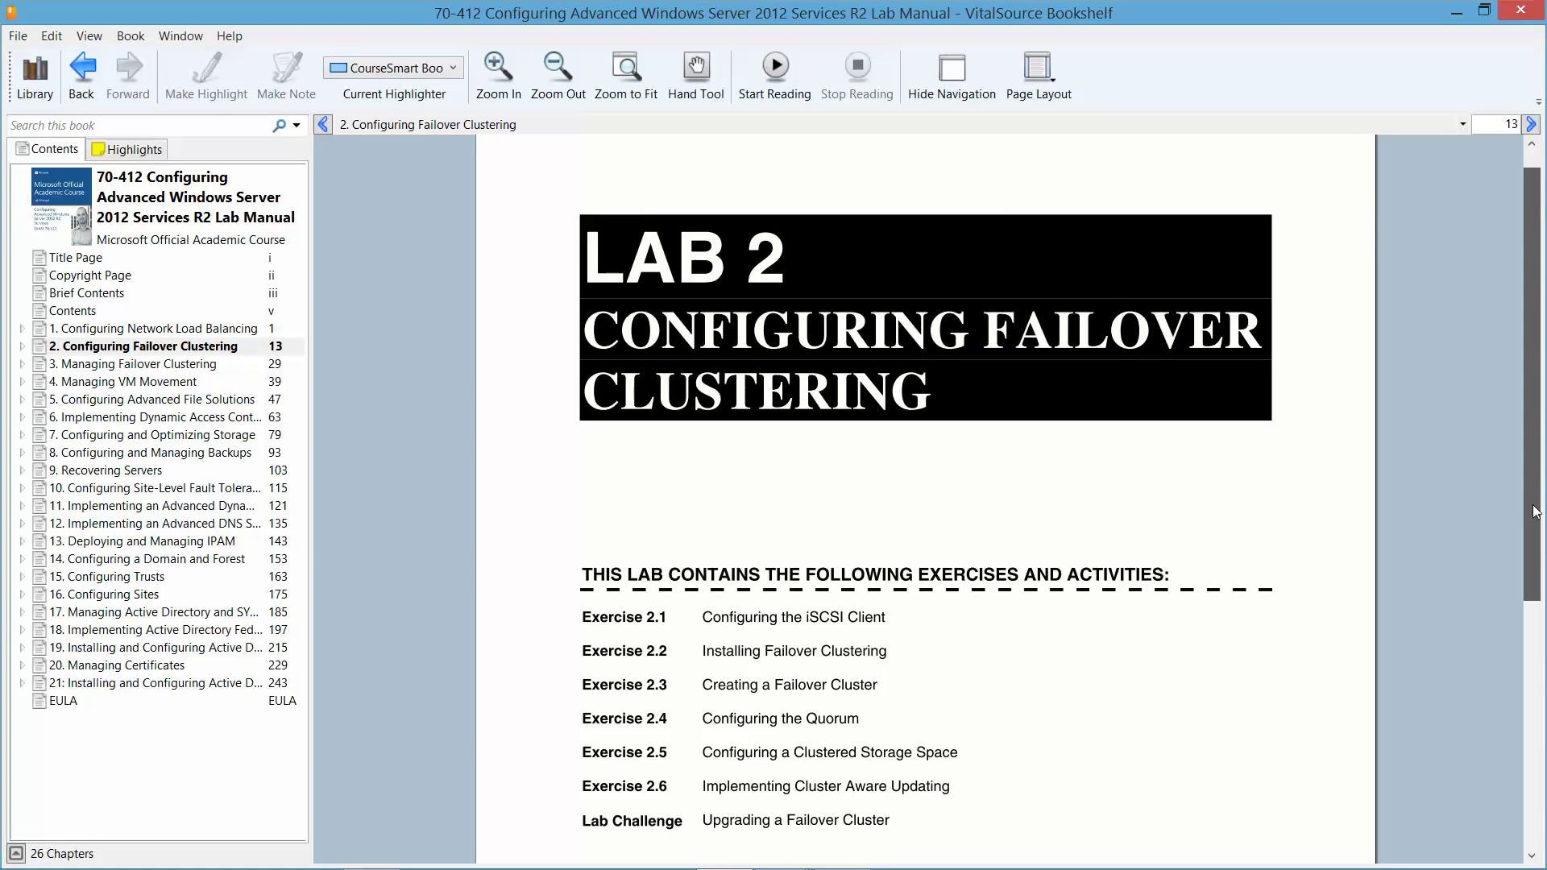
- Scroll back and forth through the current page of the lab manual
scroll(1539, 580, down, 3)
scroll(1536, 585, down, 3)
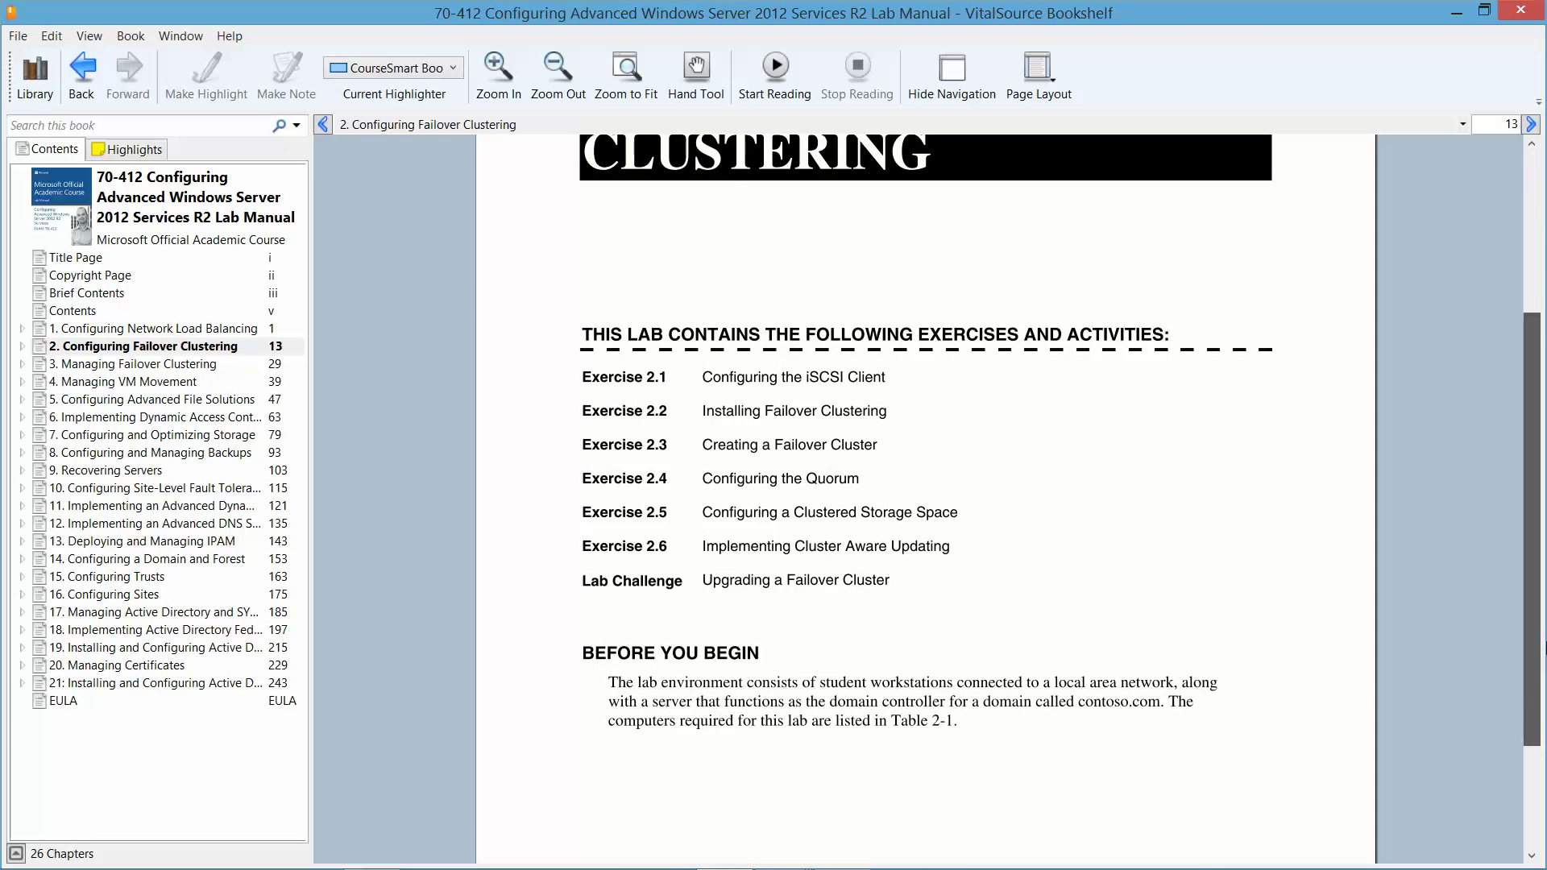
scroll(1543, 660, down, 1)
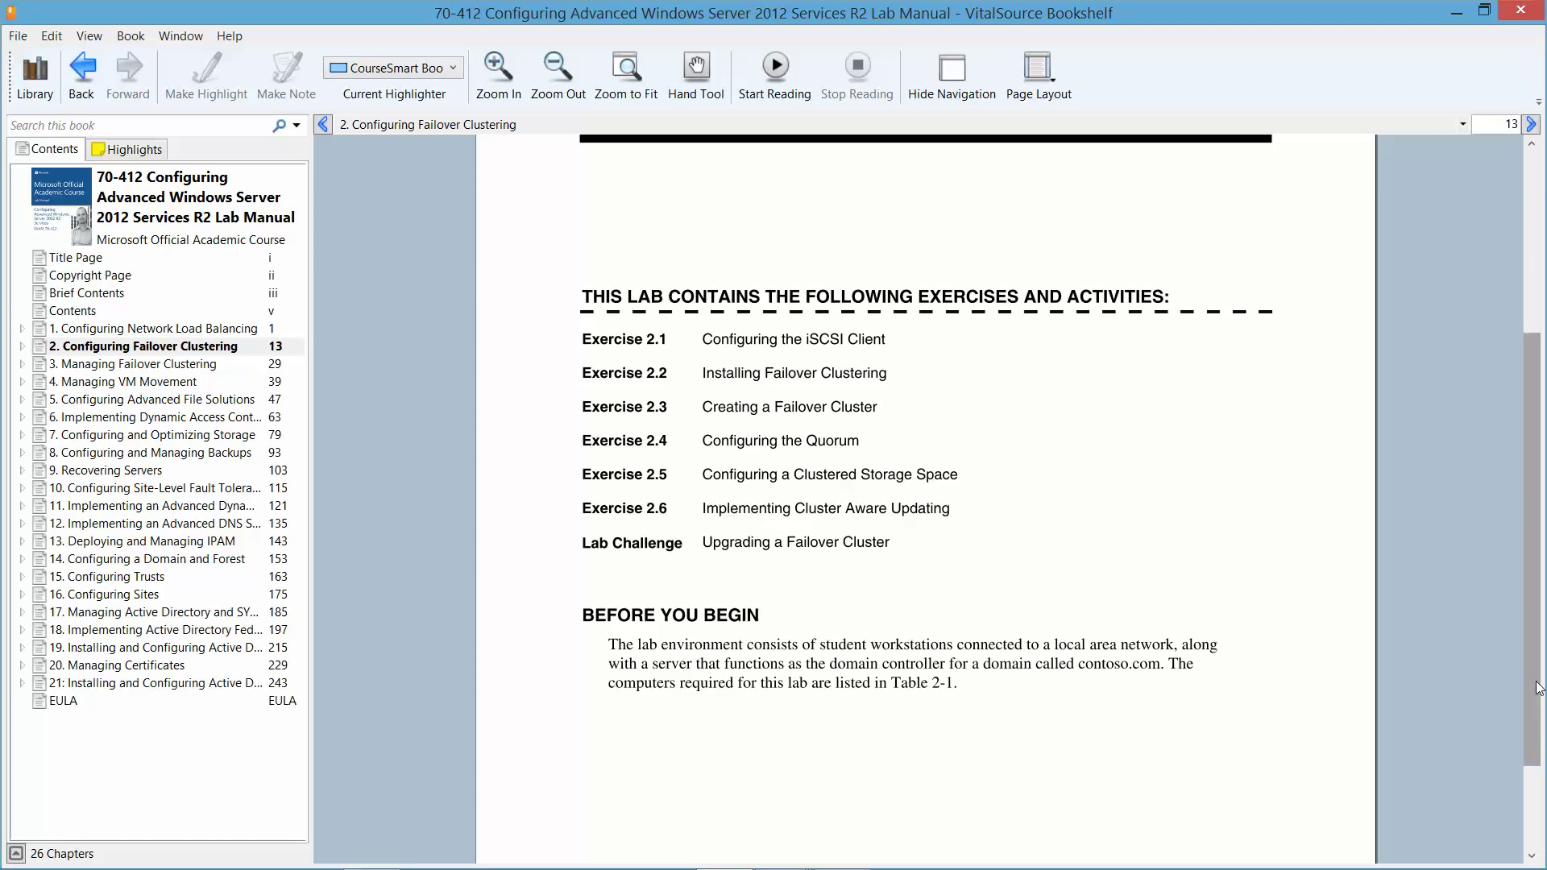
click(1535, 856)
scroll(1538, 864, up, 3)
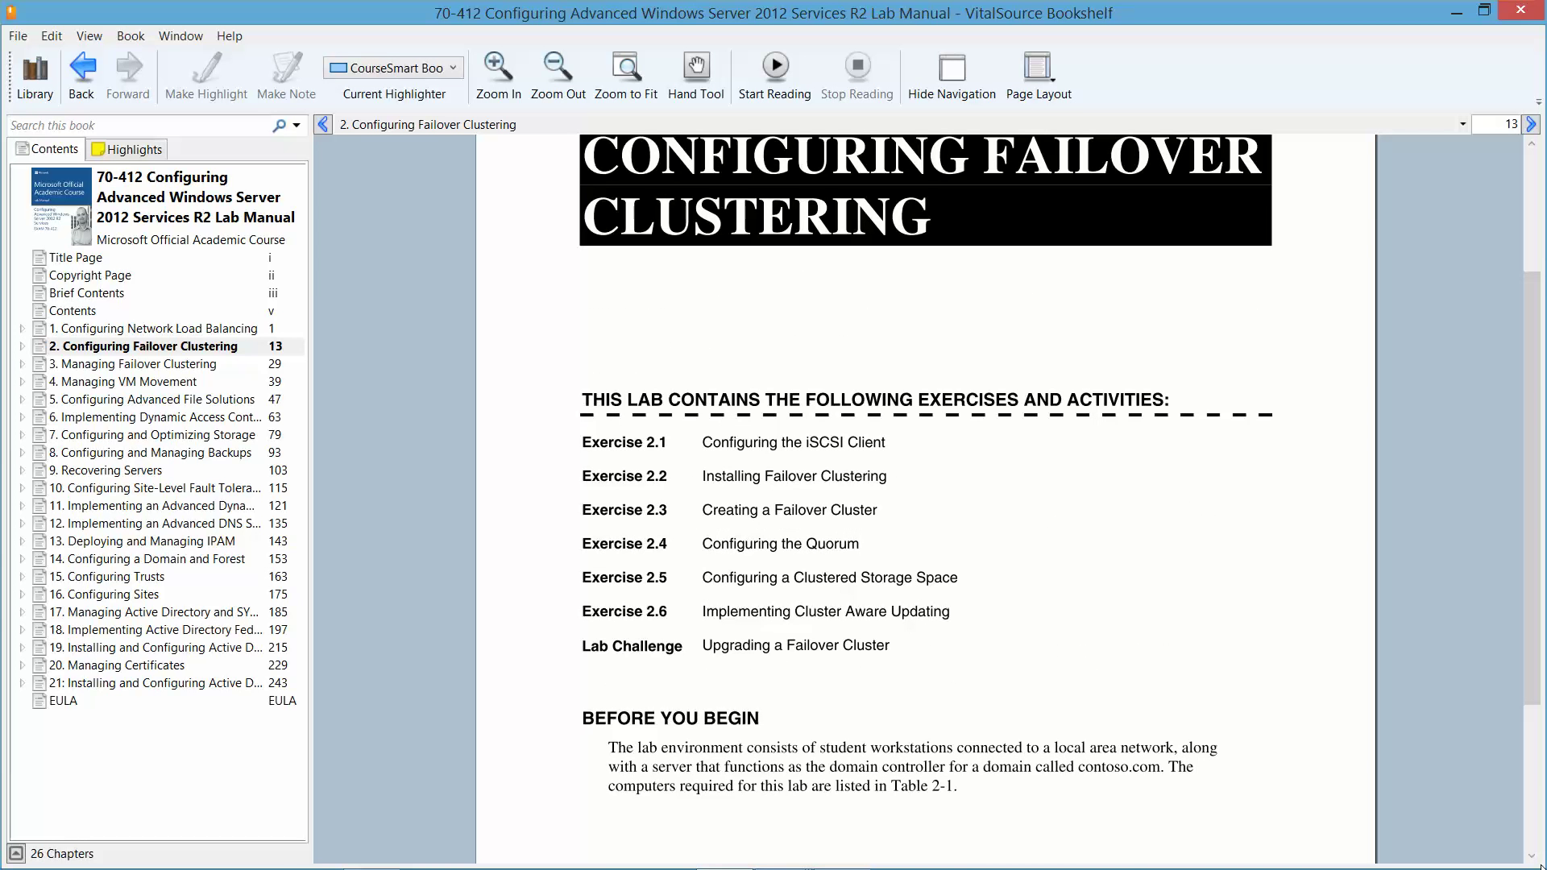
scroll(1539, 864, up, 1)
scroll(1538, 864, up, 3)
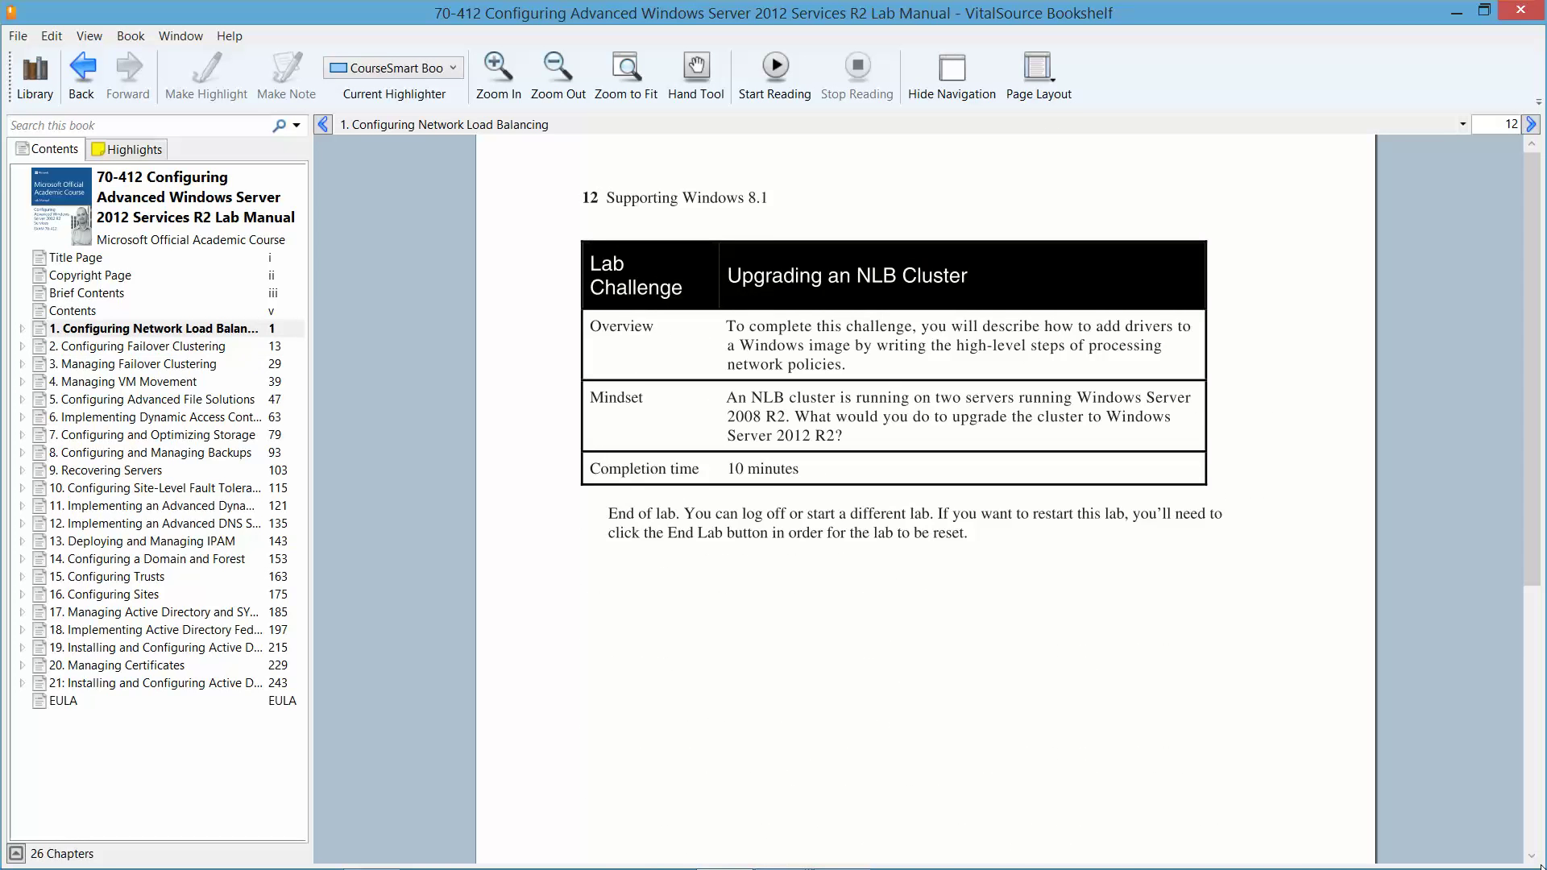
scroll(1540, 866, down, 2)
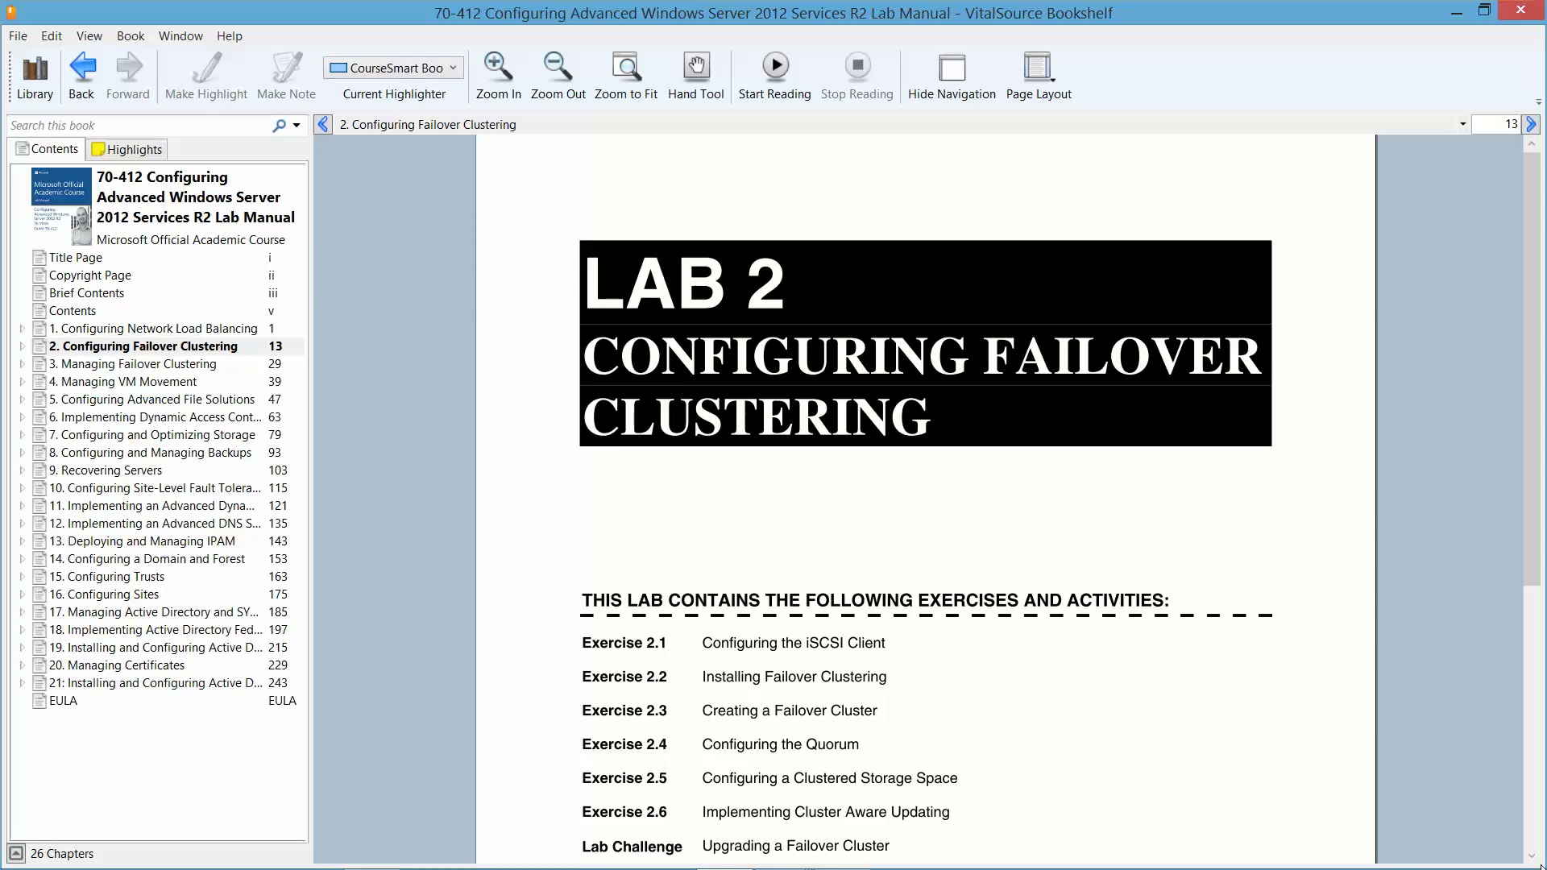
- Advance to page 15, Exercise 2.1 Configuring the iSCSI Client, and minimize the reader
click(1533, 125)
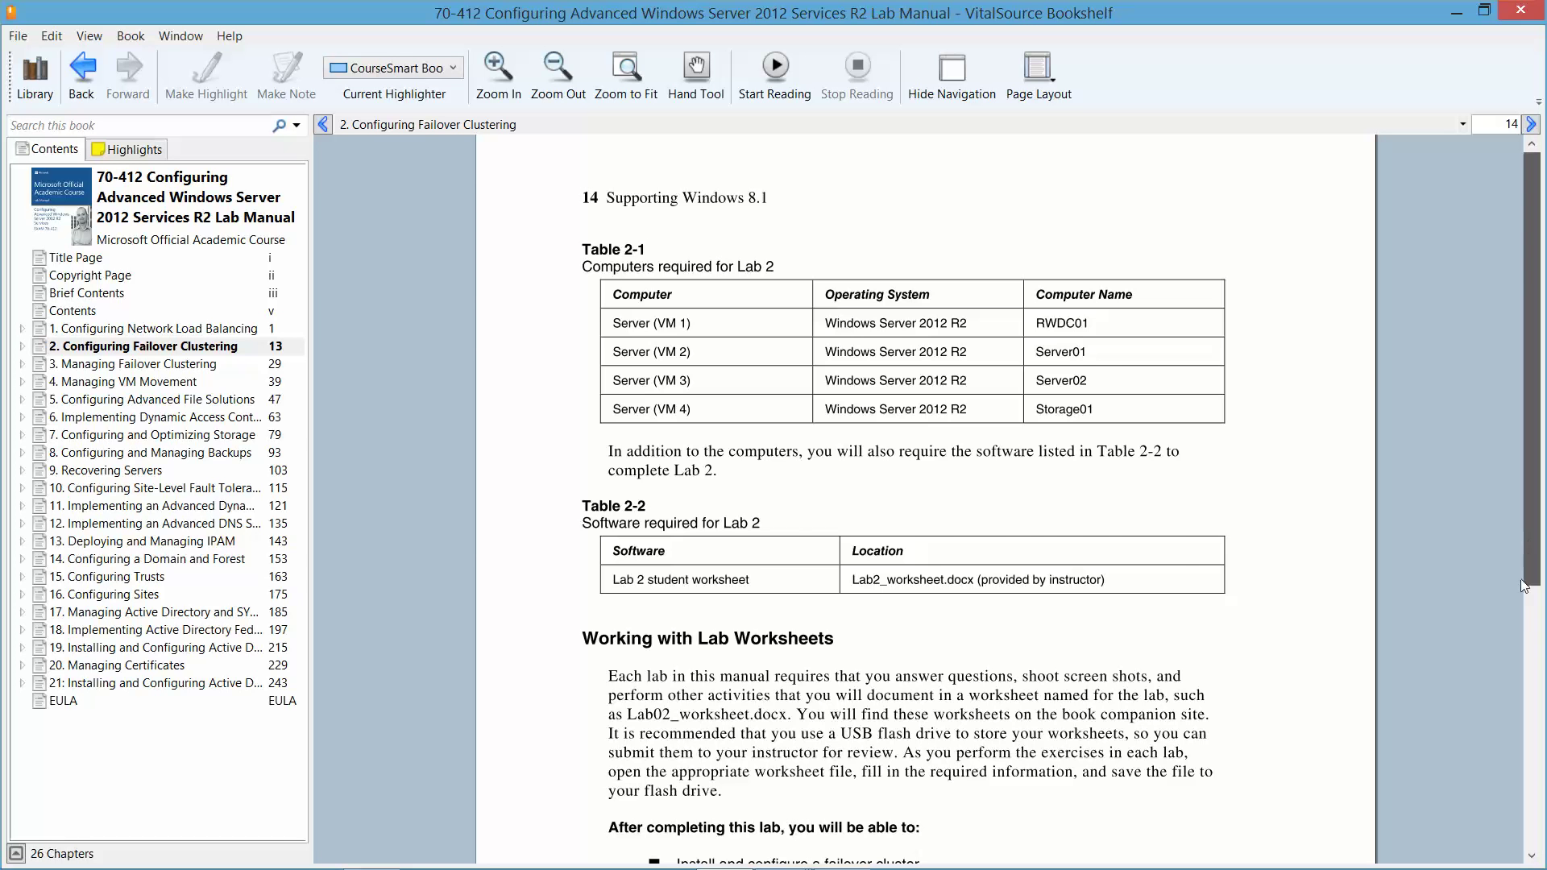
scroll(1528, 632, down, 3)
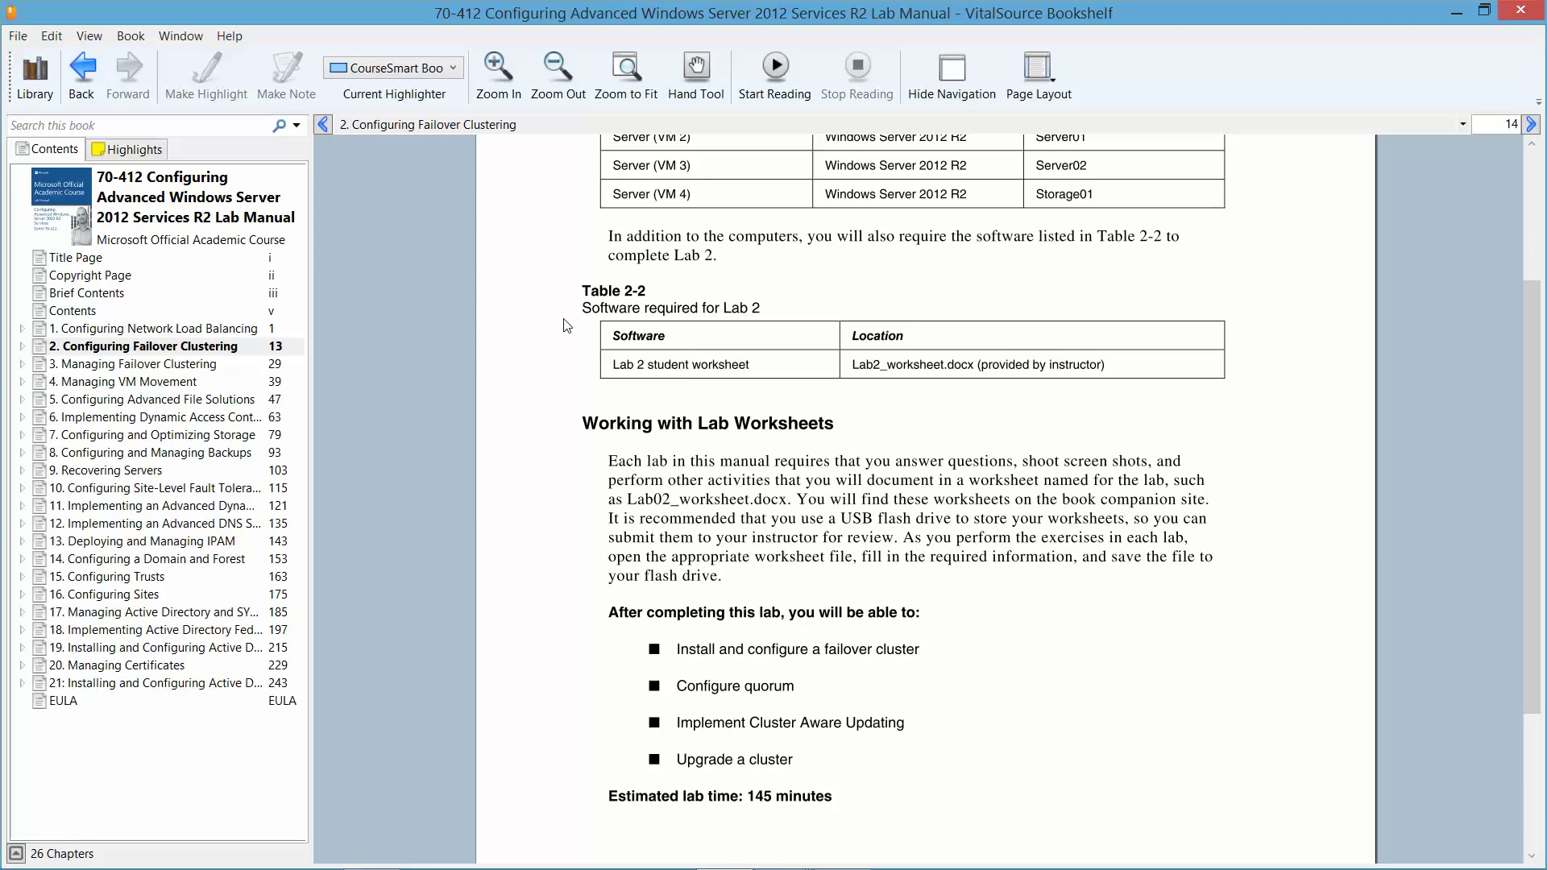
click(1531, 124)
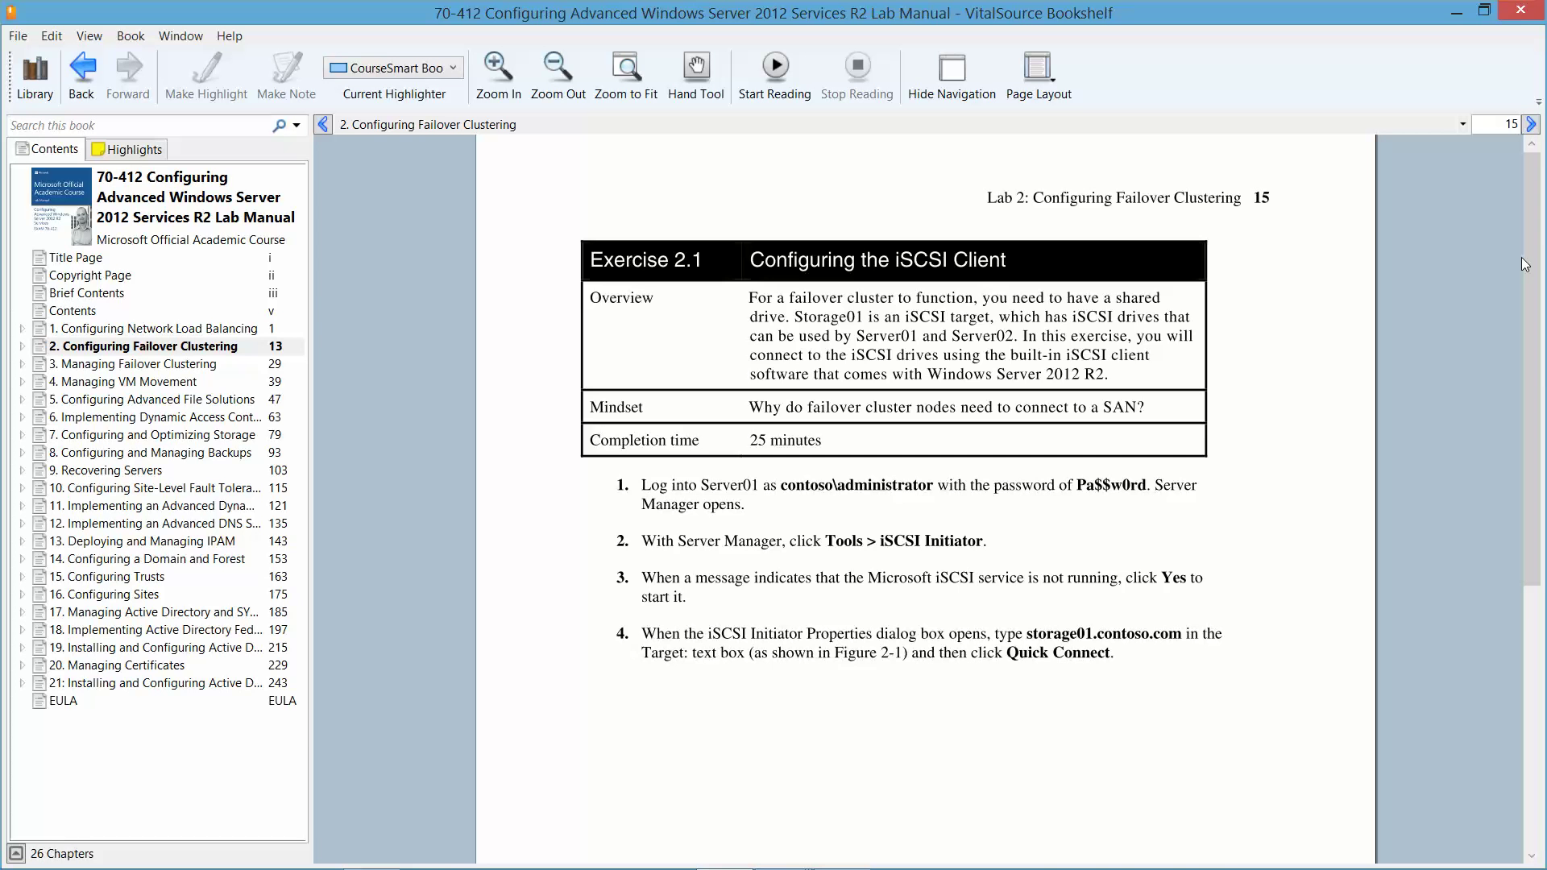
click(1456, 12)
- Bring up Hyper-V Manager and turn off RWDC01
mouse_move(842, 866)
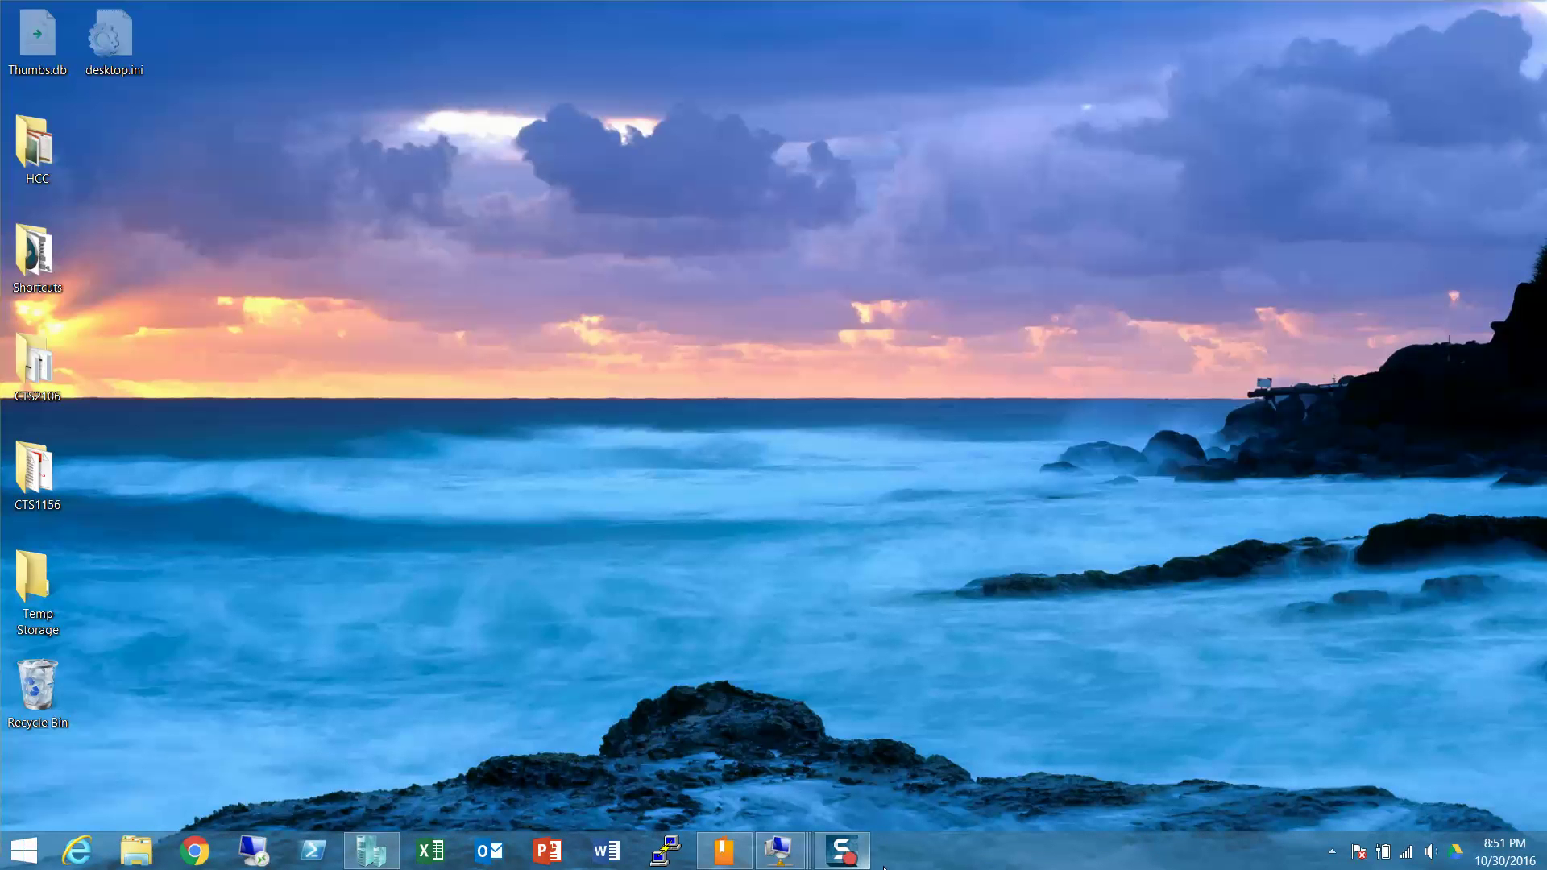
click(372, 851)
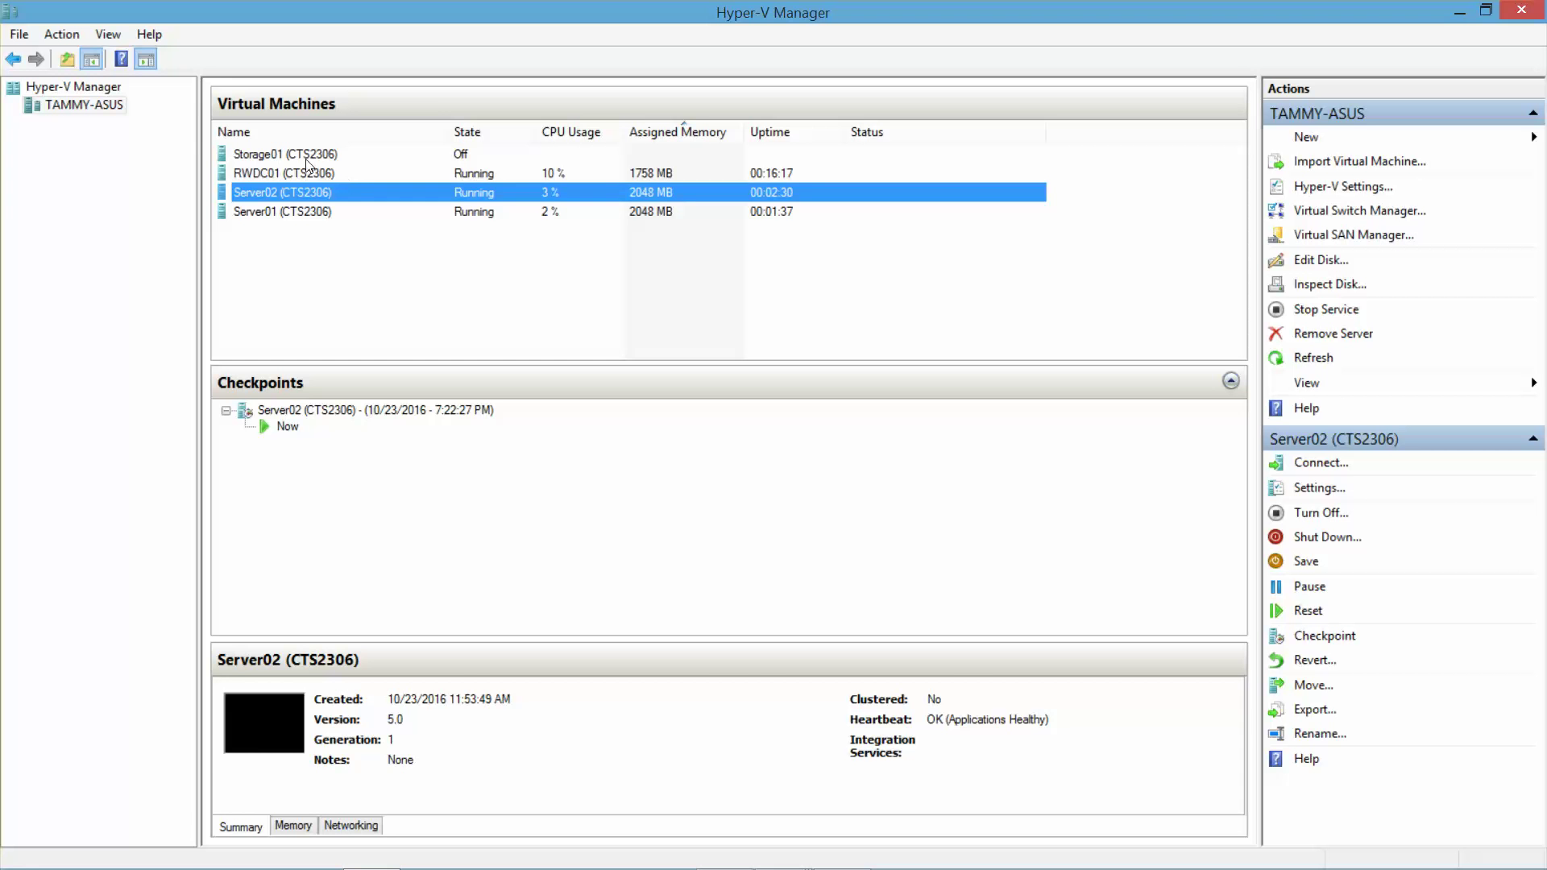
right_click(294, 173)
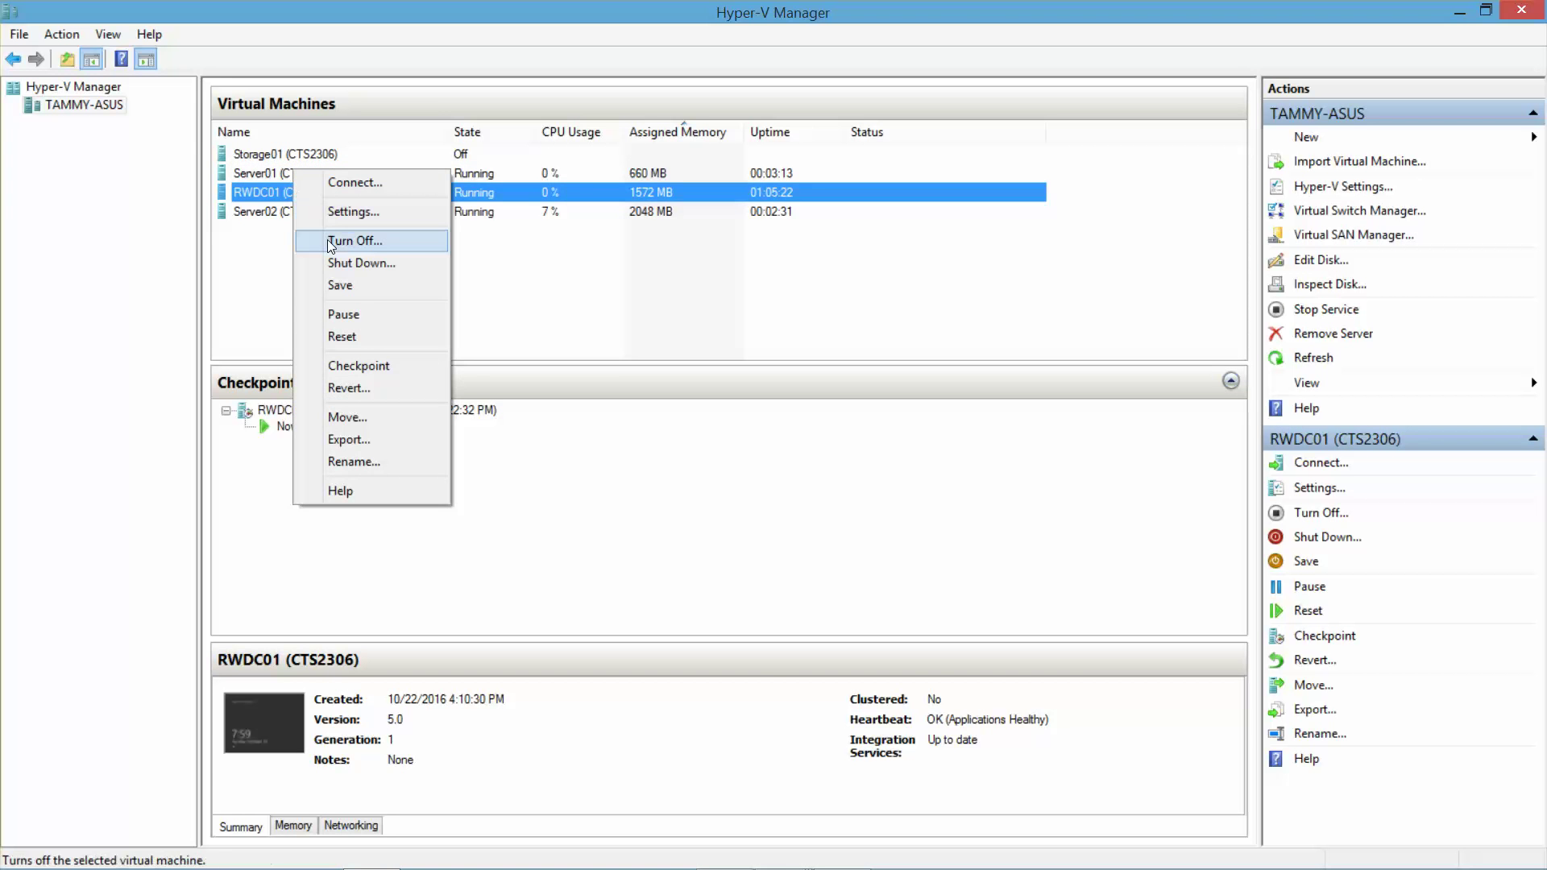
click(354, 240)
click(802, 479)
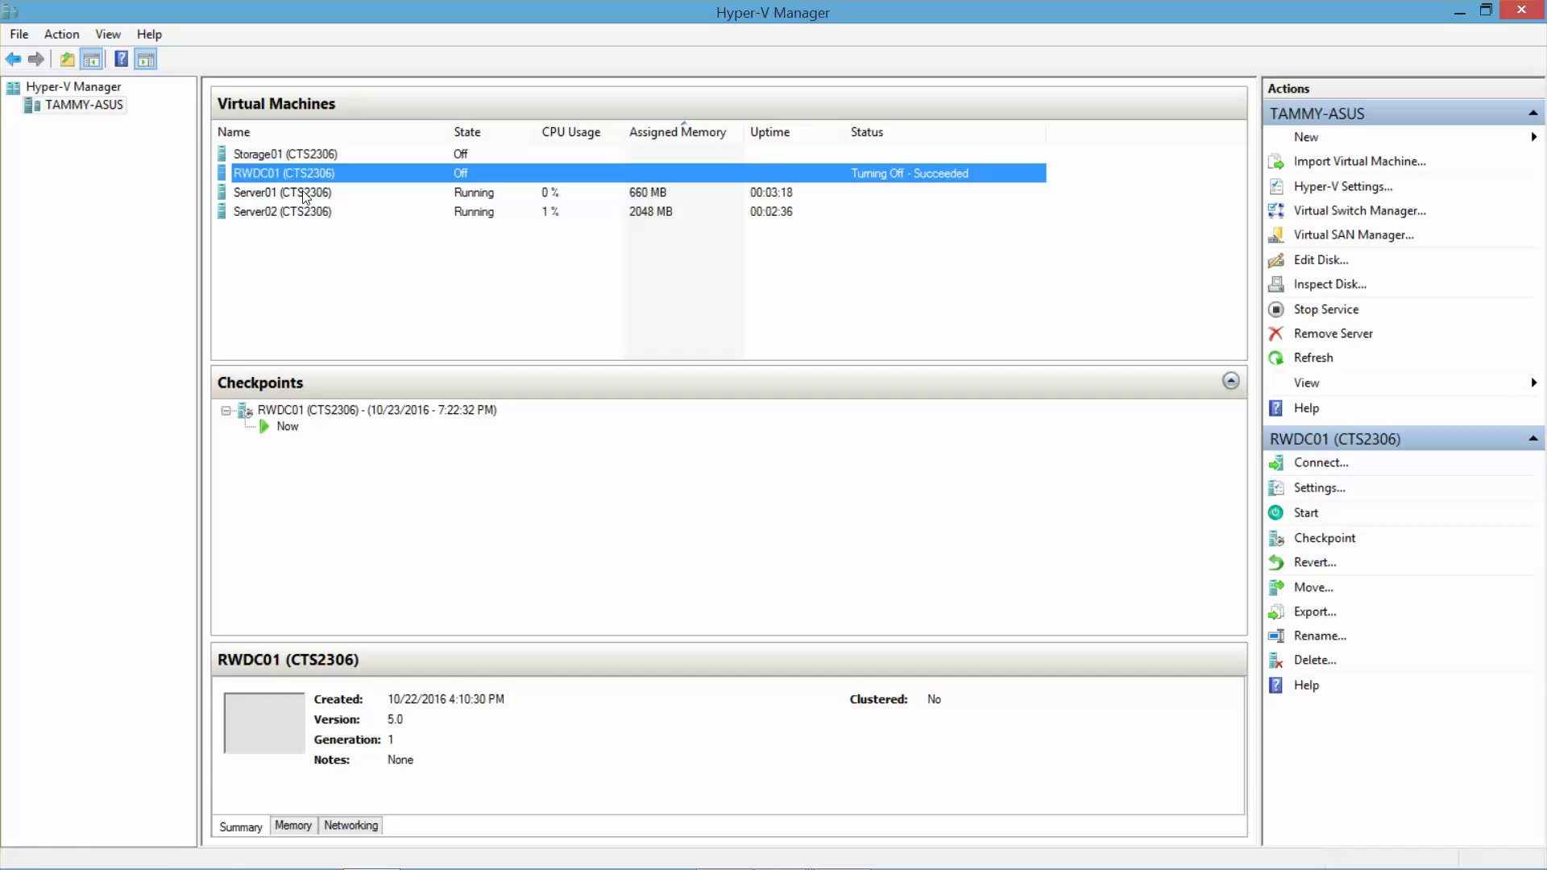
- Turn off the Server01 and Server02 virtual machines
right_click(302, 190)
click(346, 262)
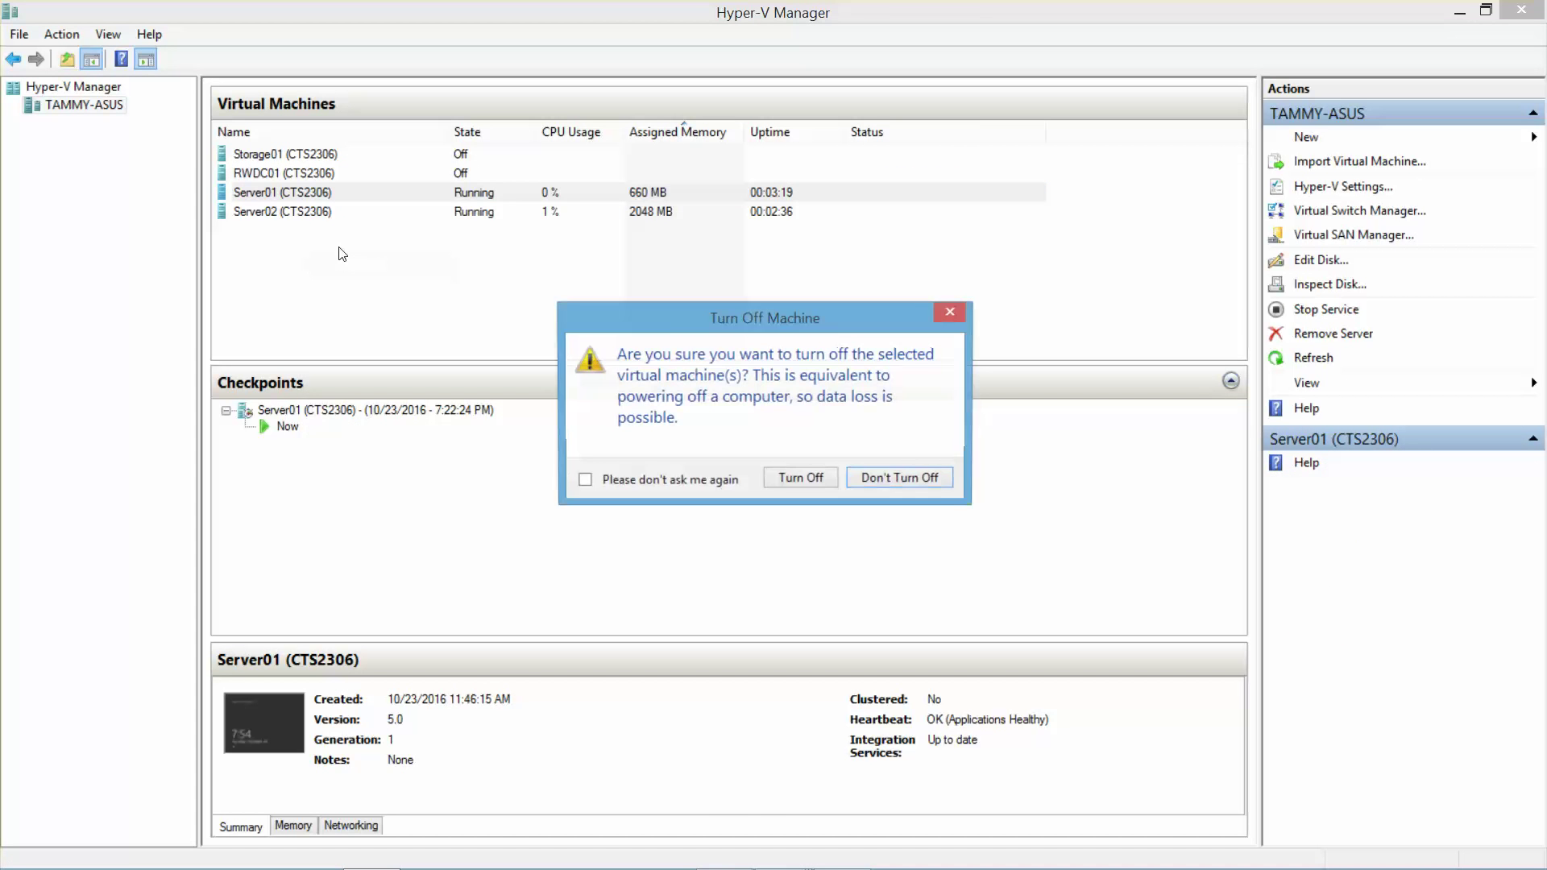
click(797, 475)
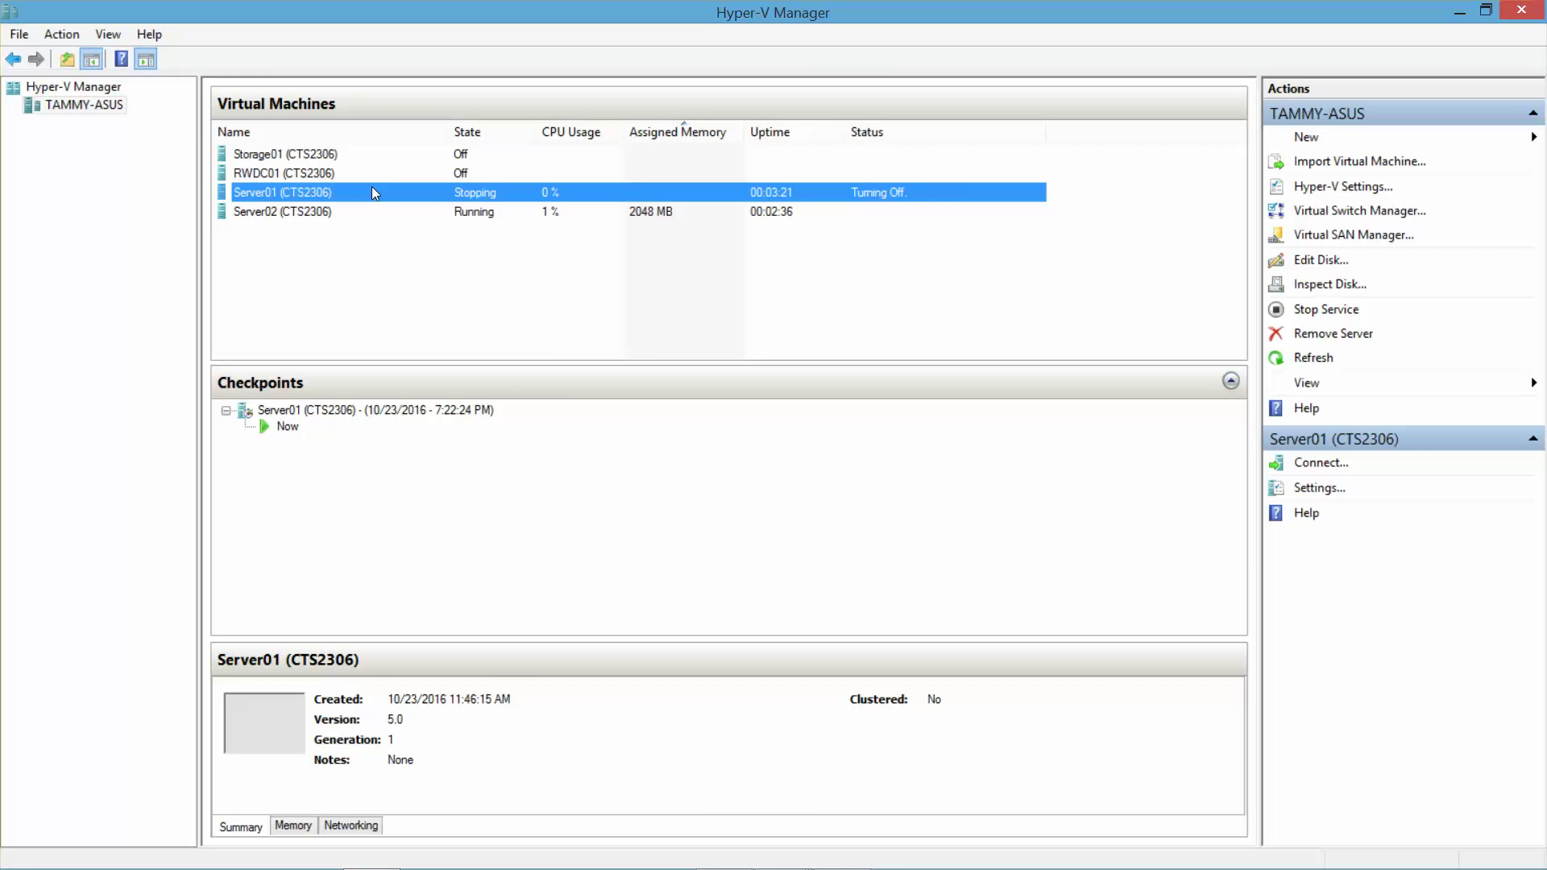
right_click(281, 211)
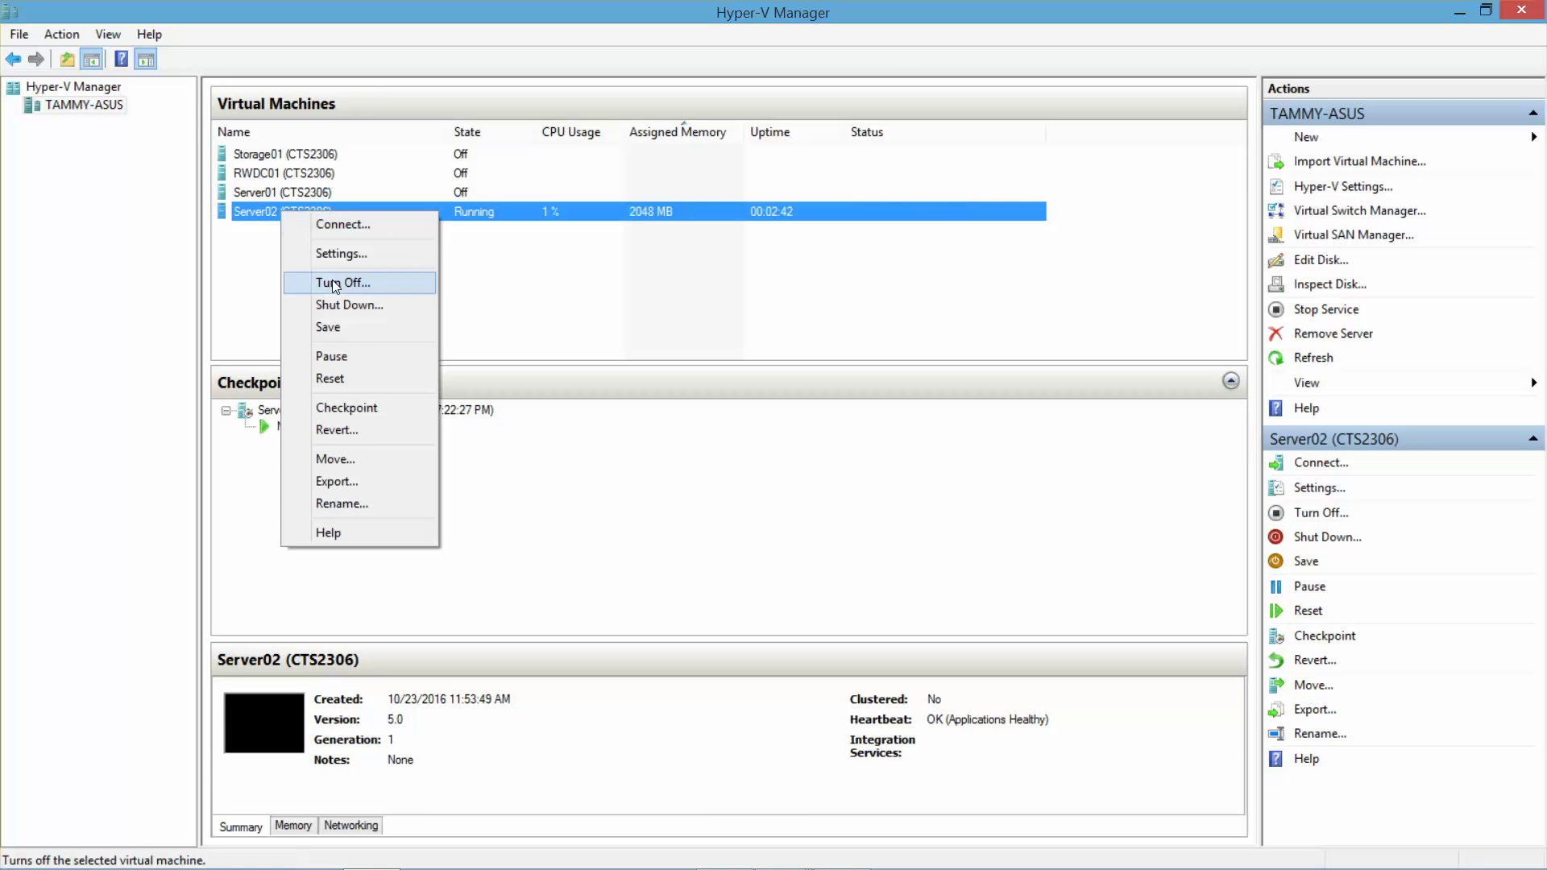
click(336, 282)
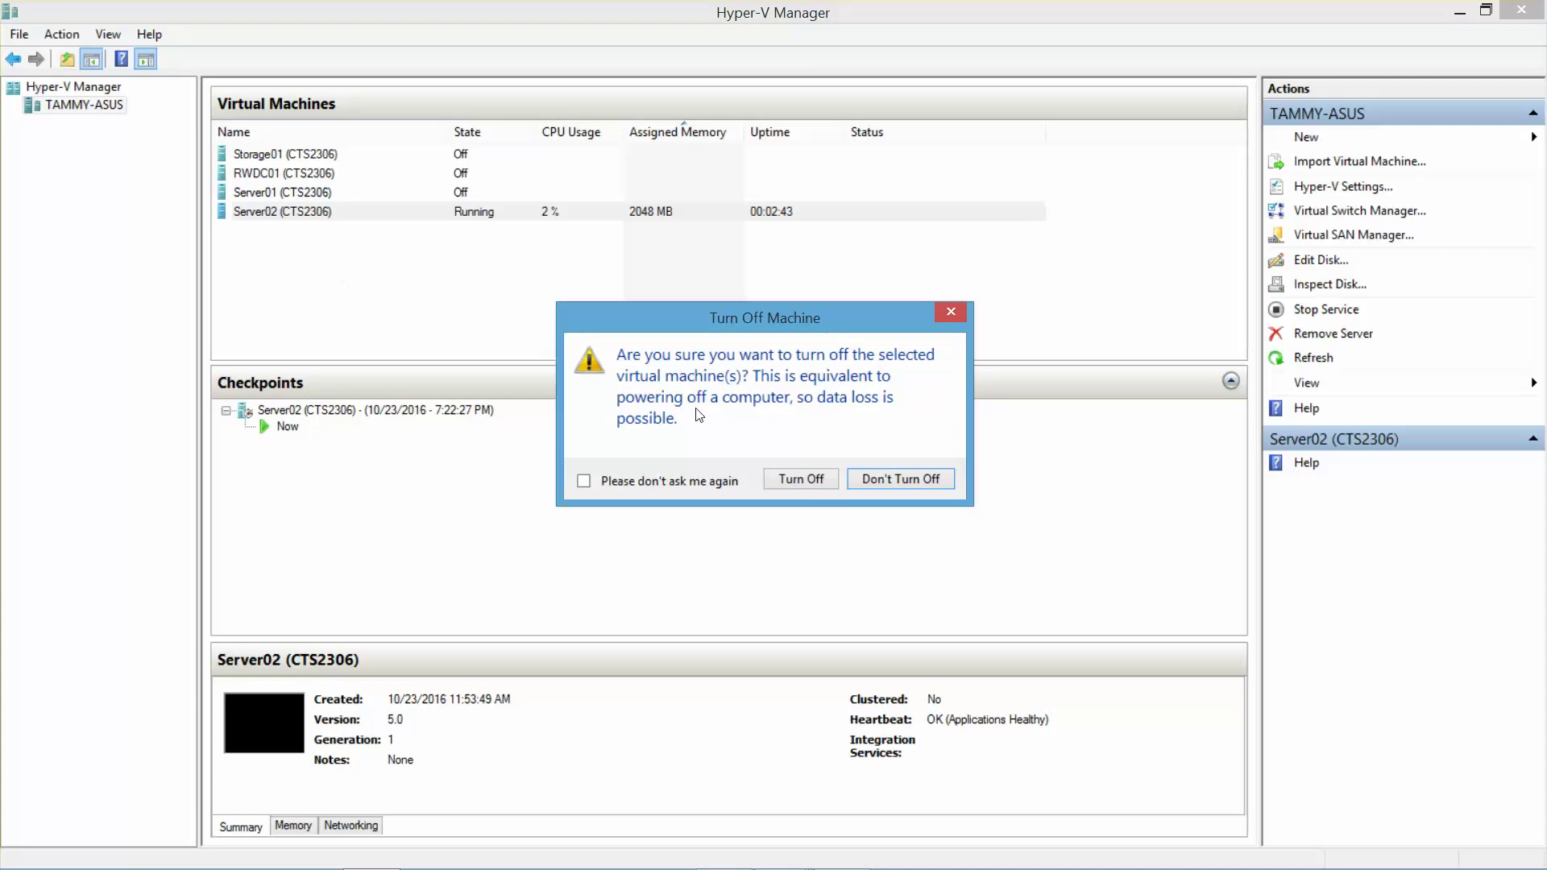
click(812, 480)
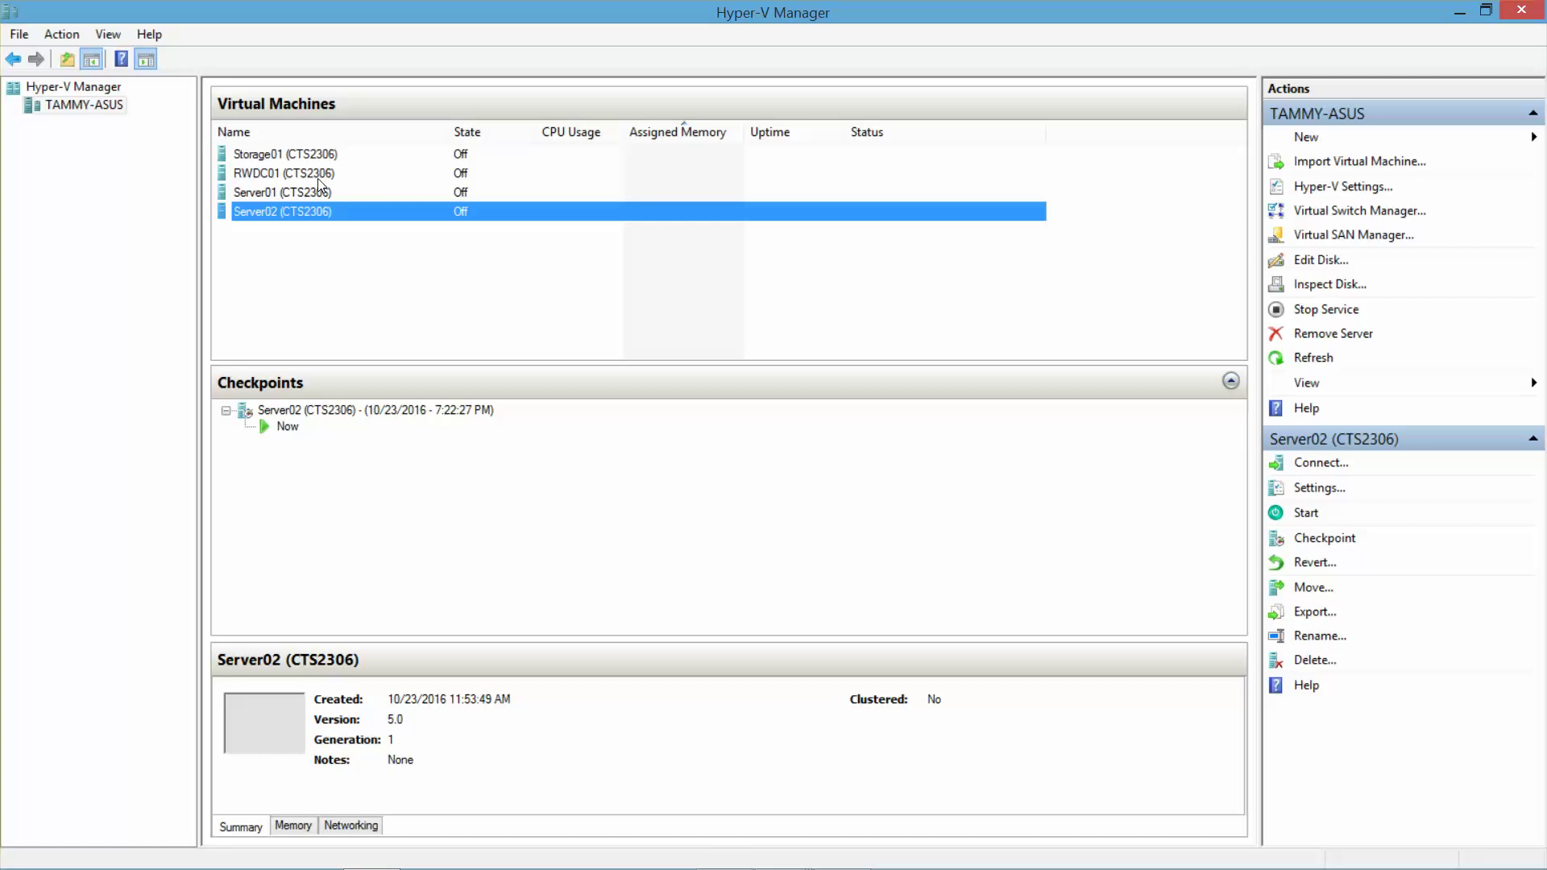
- Take checkpoints of the Storage01 and RWDC01 virtual machines
click(297, 157)
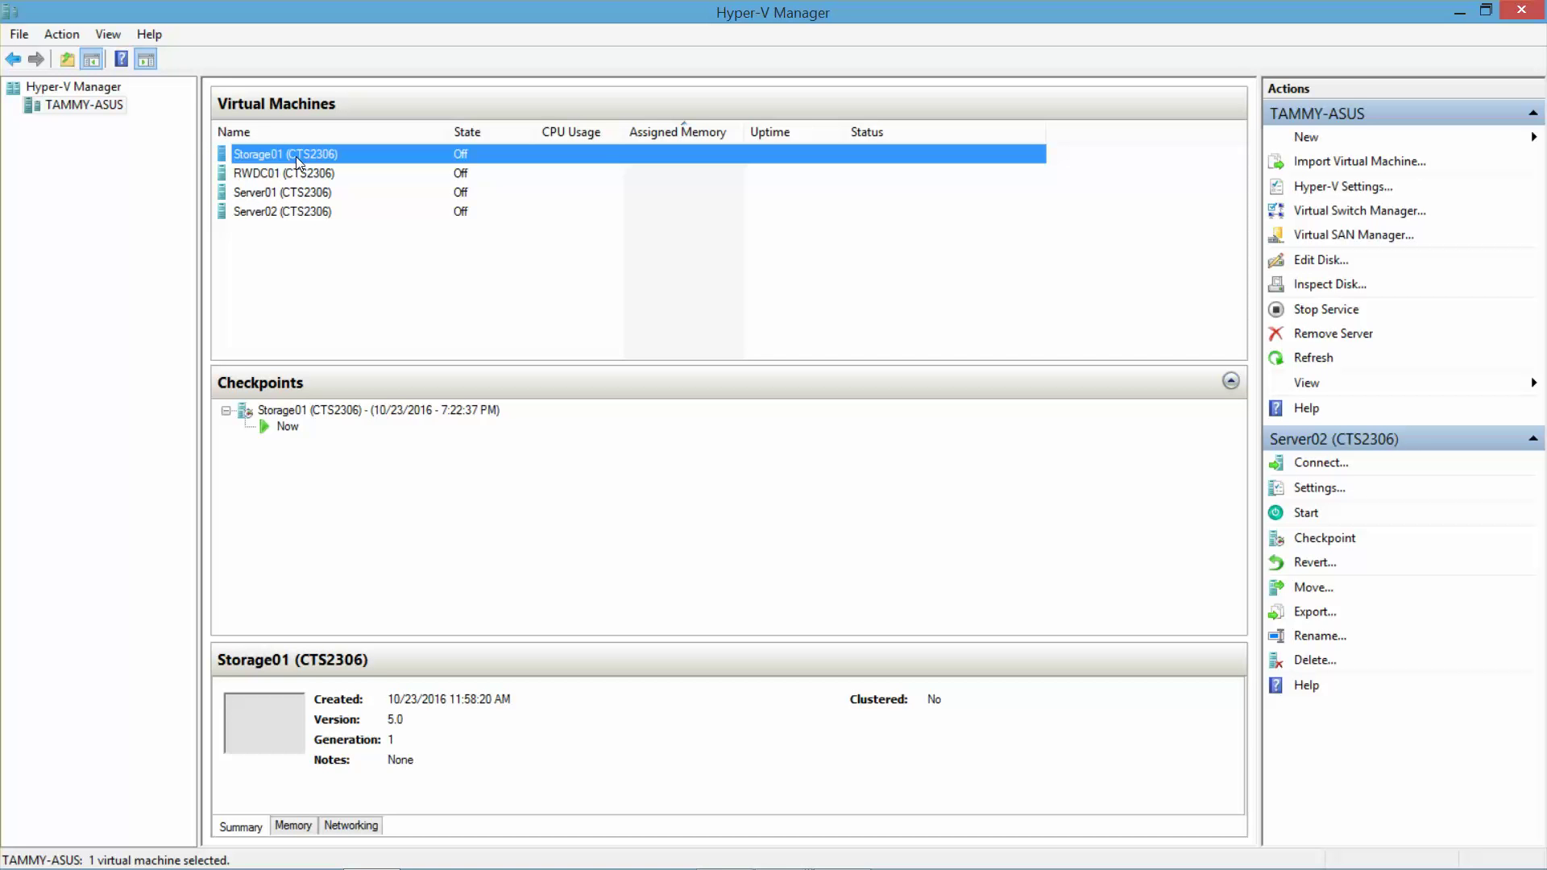
right_click(297, 156)
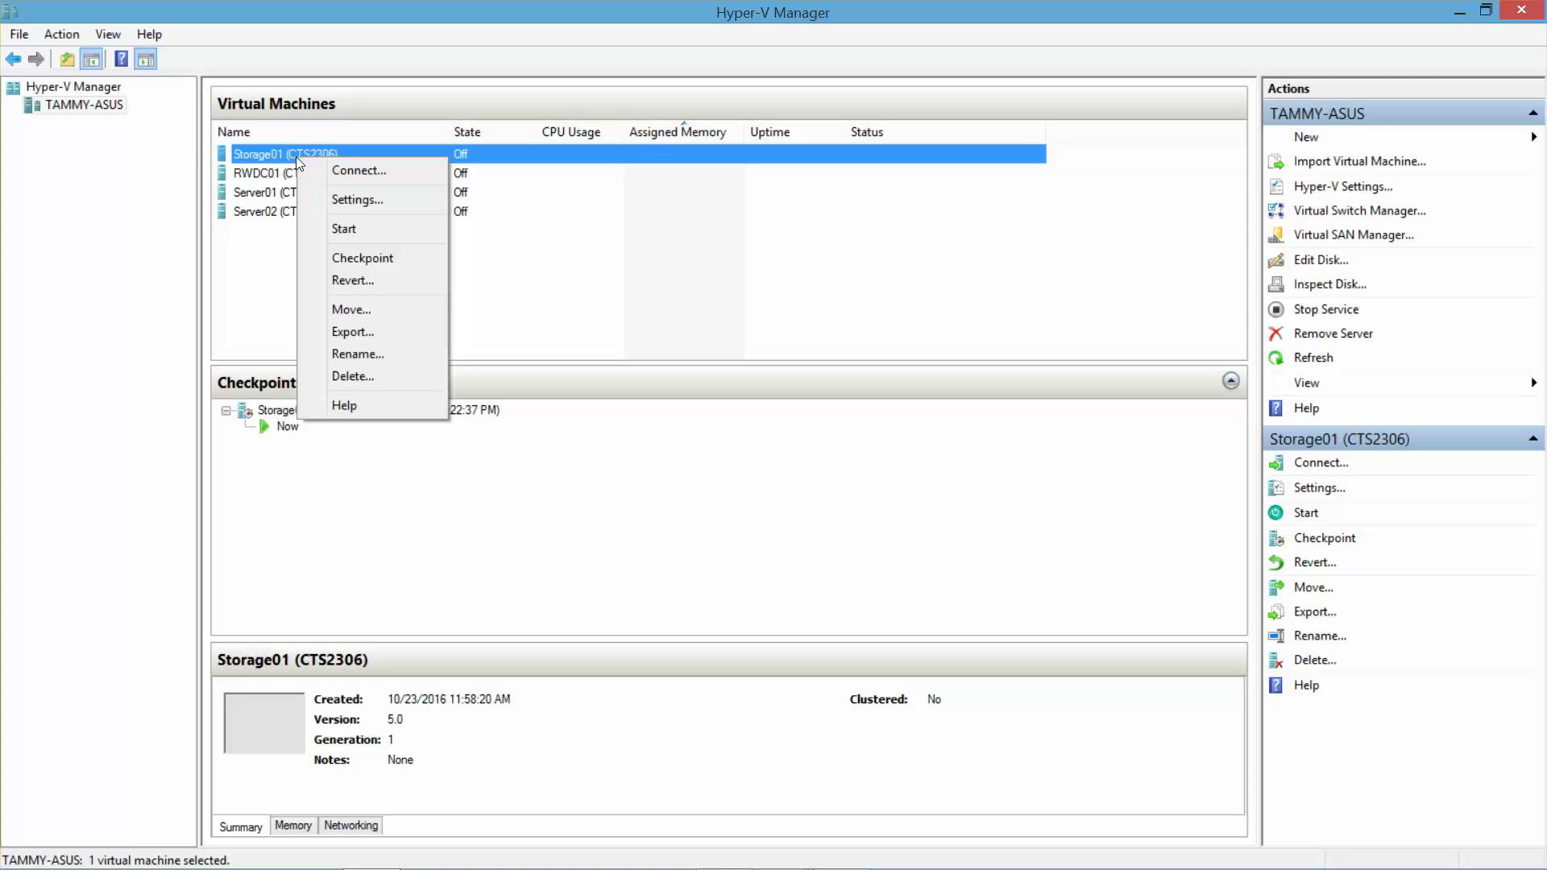
click(357, 257)
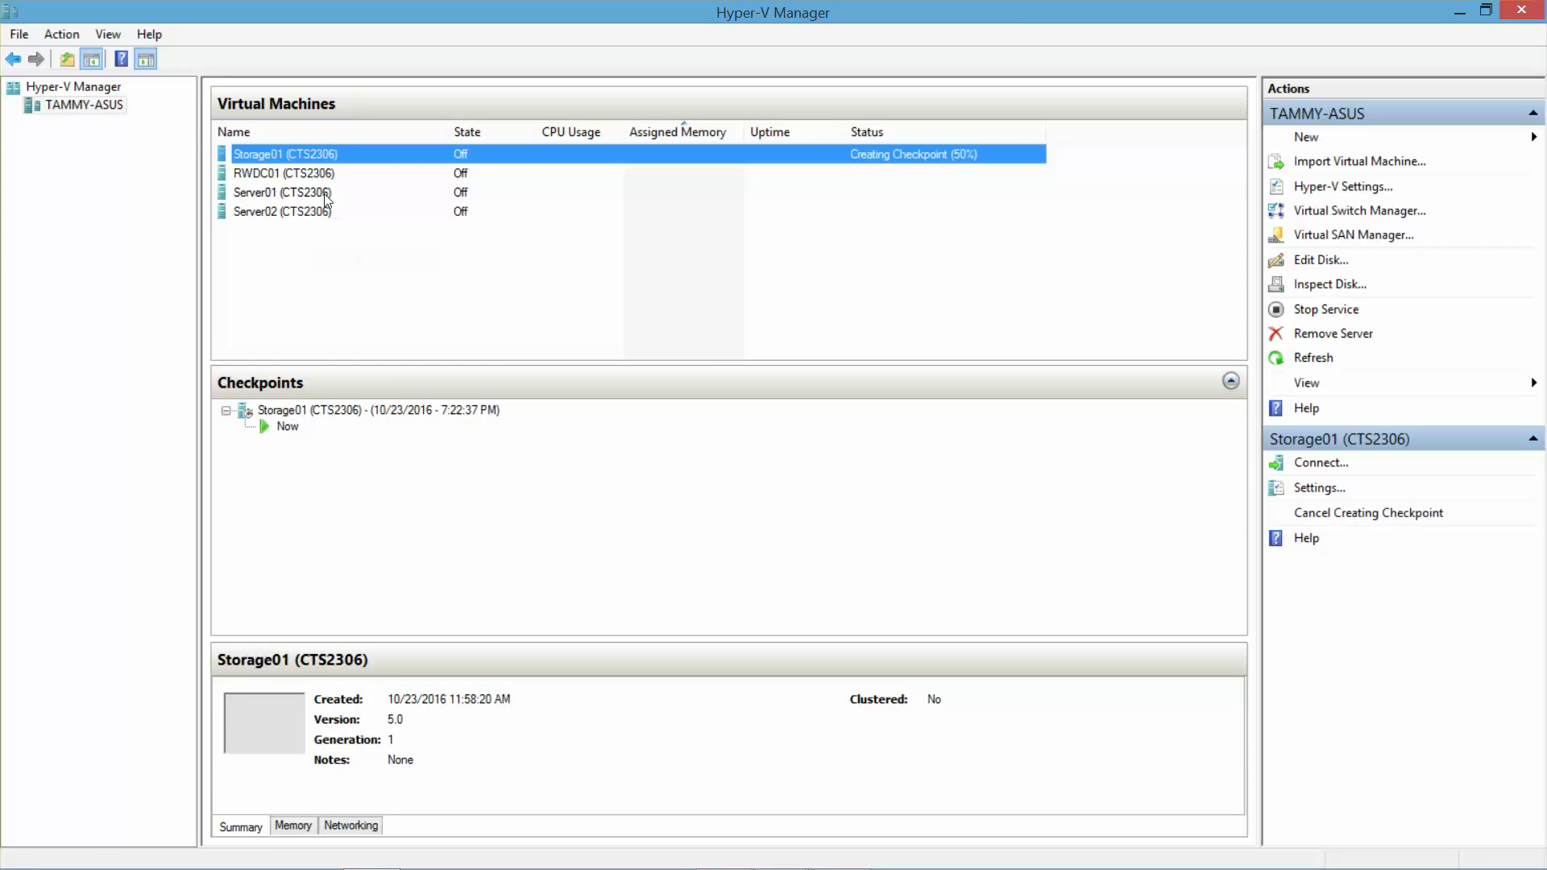
click(298, 179)
right_click(298, 179)
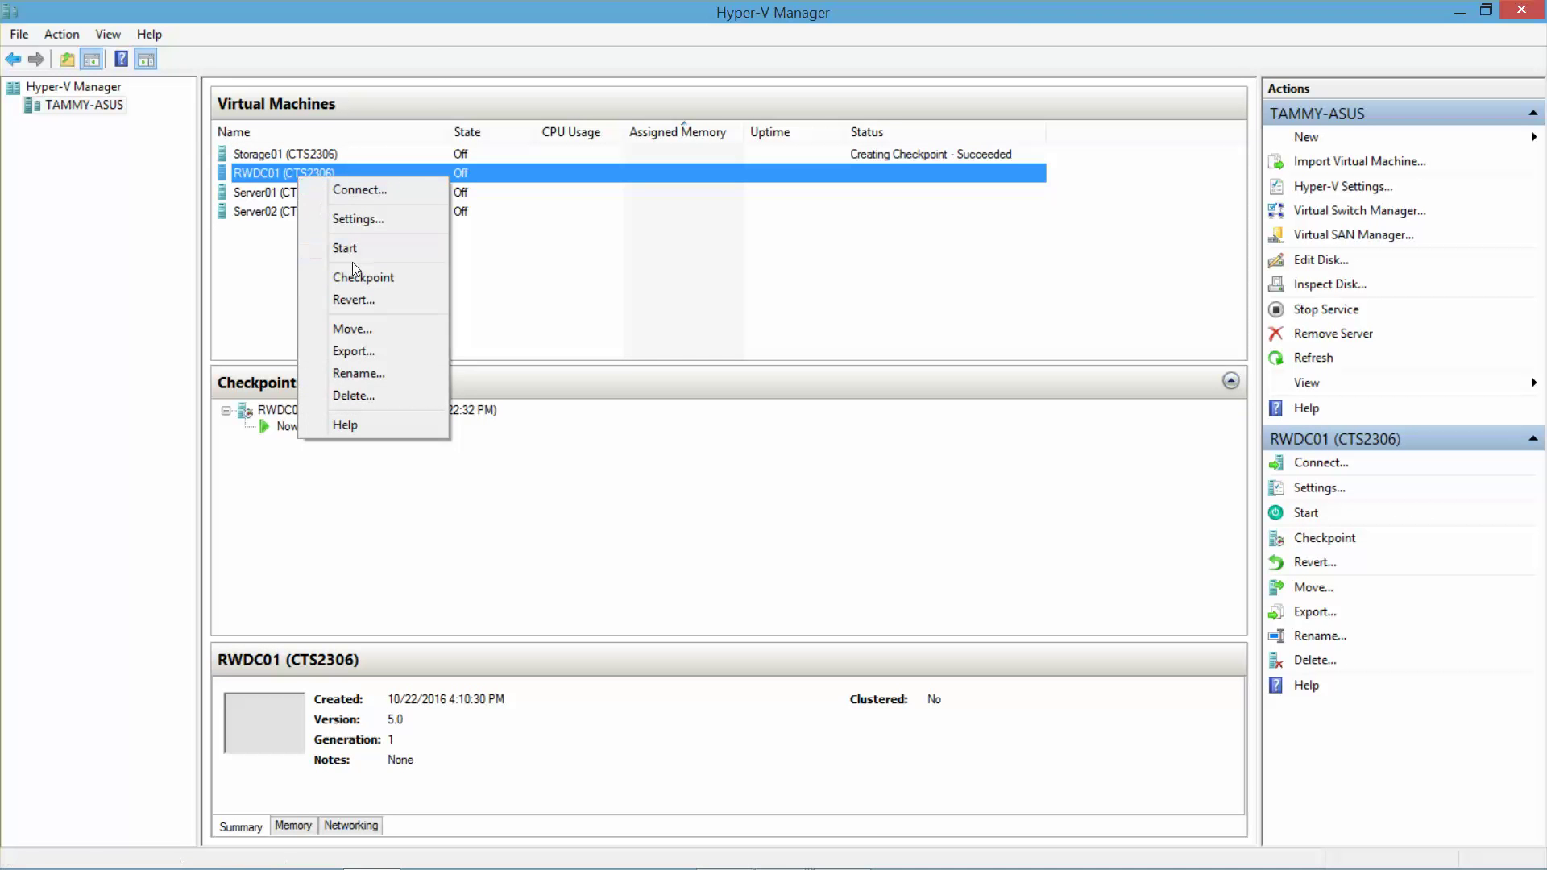
click(358, 277)
- Take checkpoints of the Server01 and Server02 virtual machines
click(313, 193)
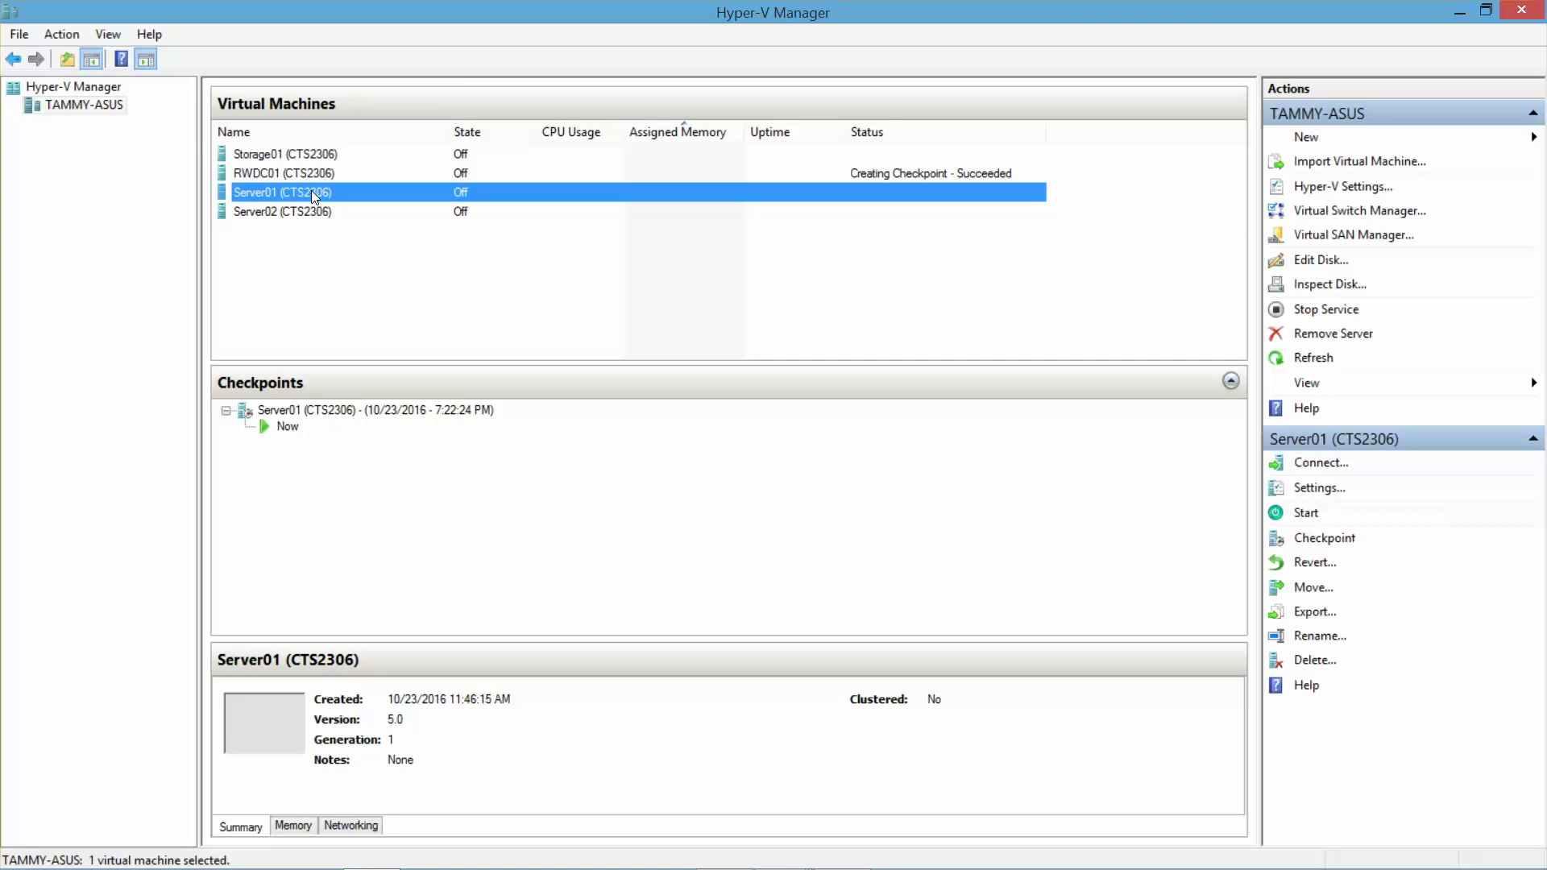
right_click(312, 192)
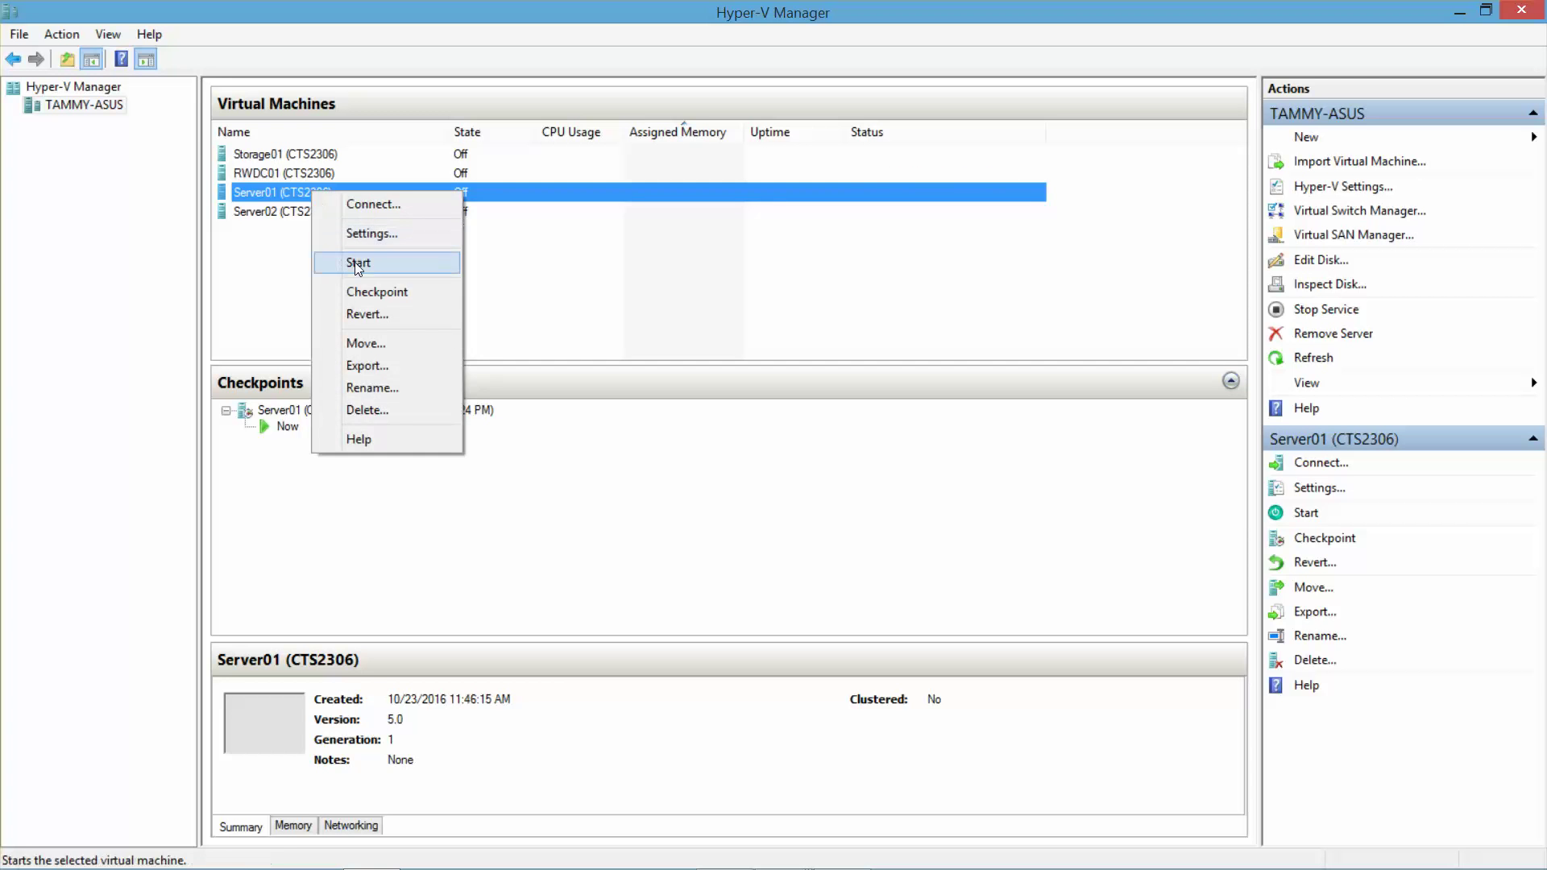
click(367, 287)
click(306, 211)
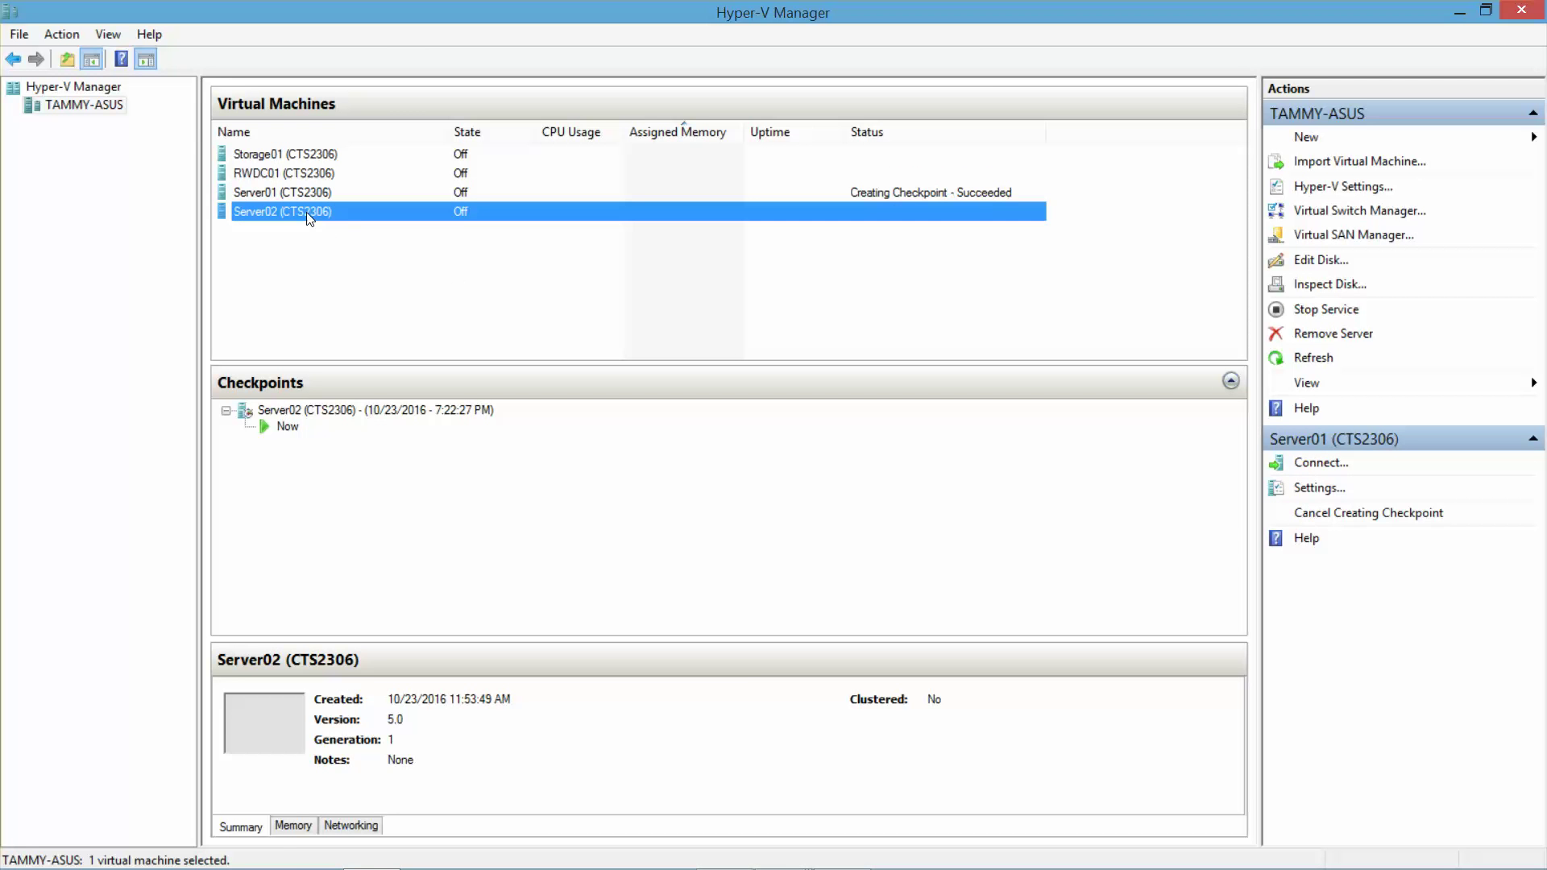
right_click(306, 211)
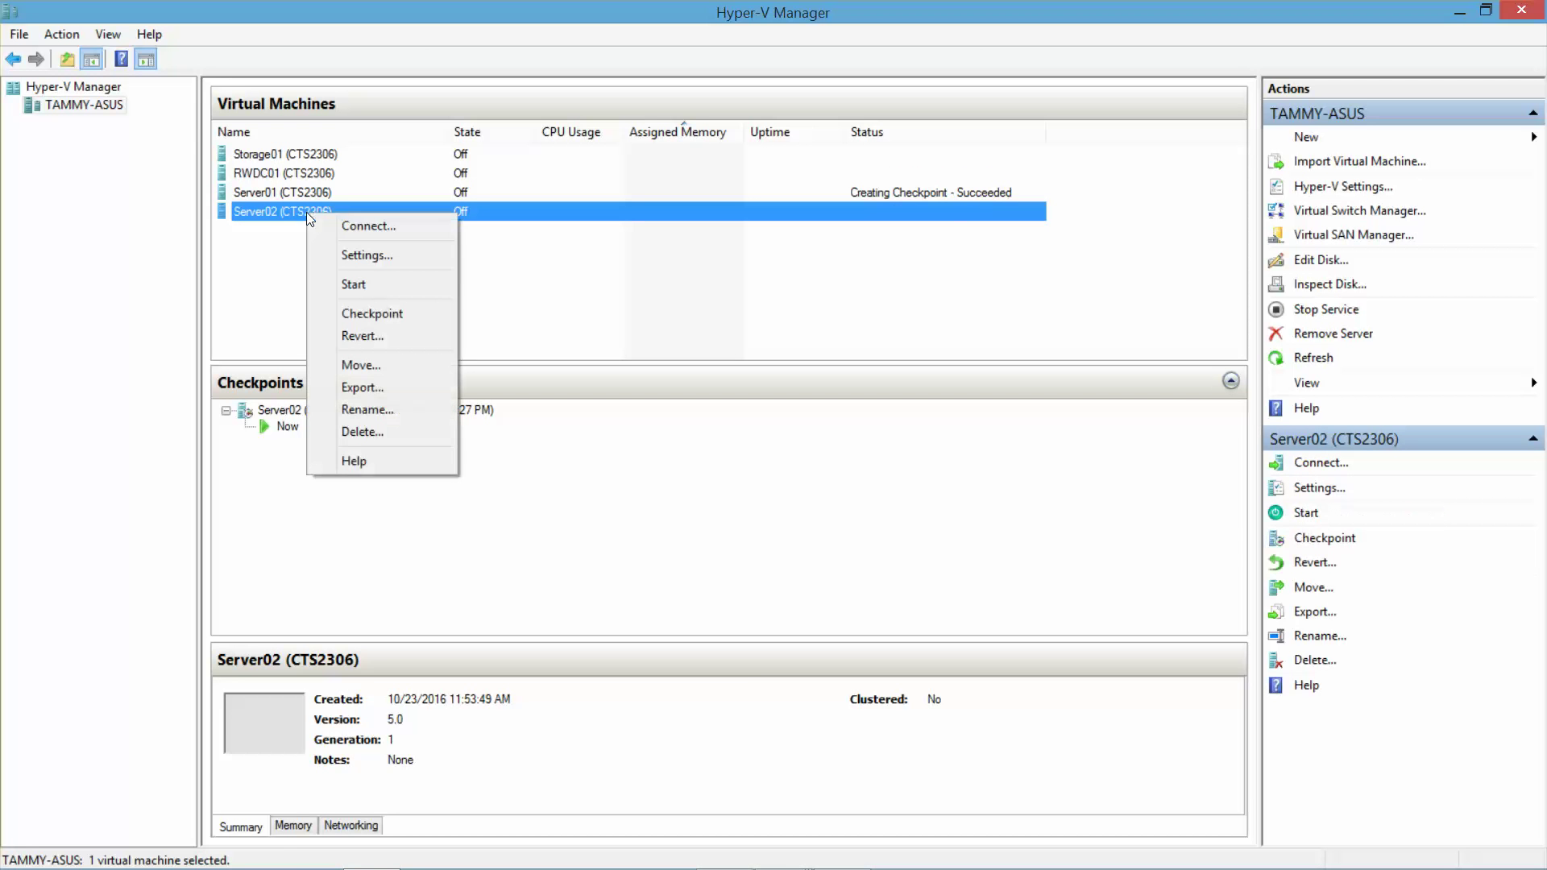
click(361, 315)
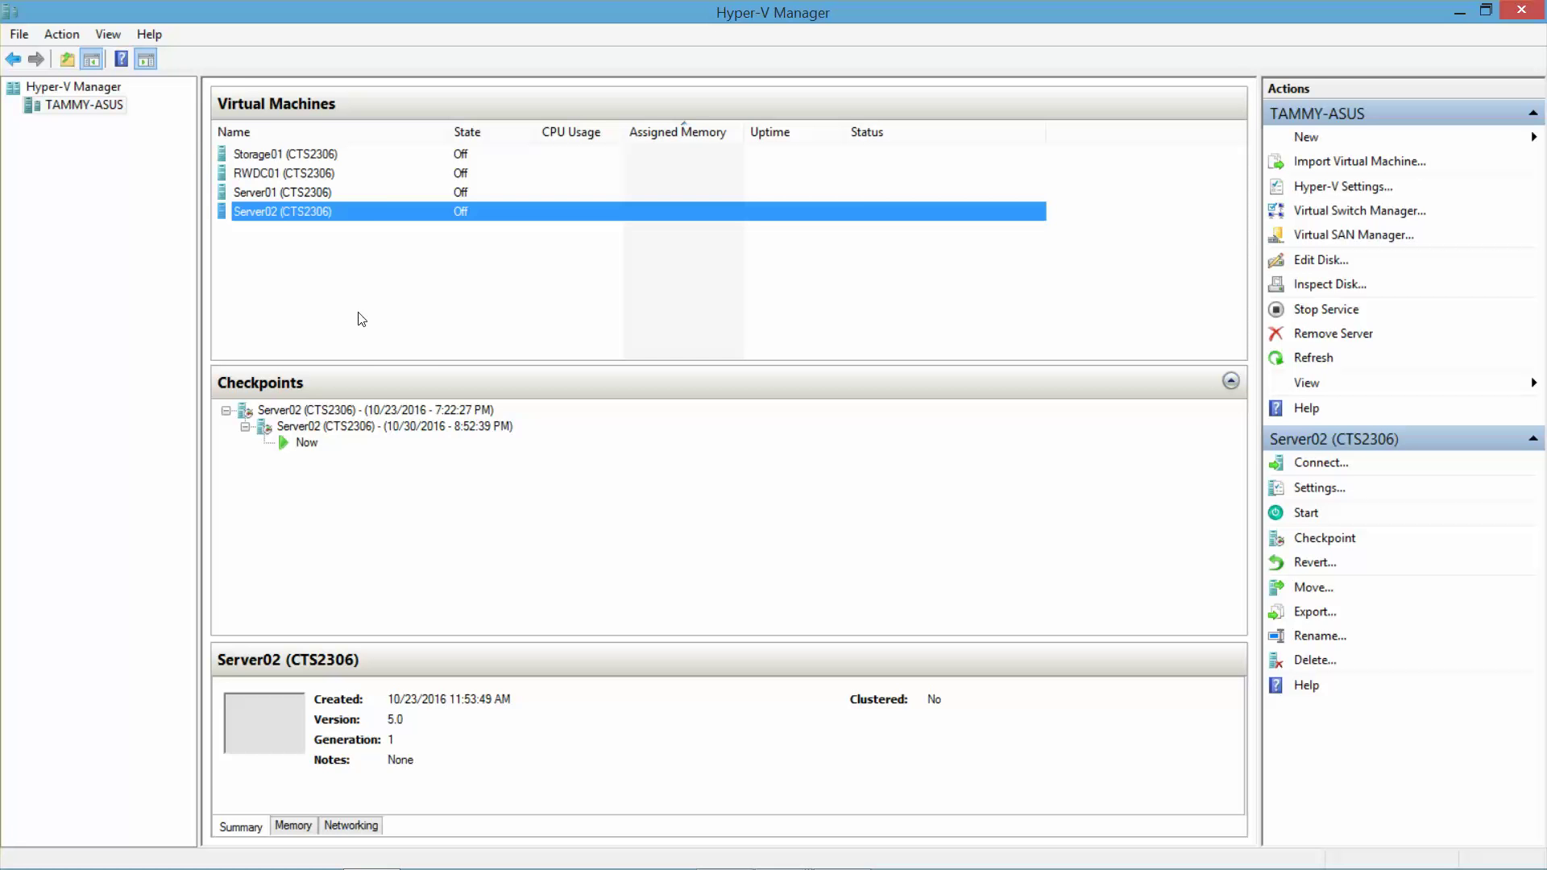
right_click(366, 213)
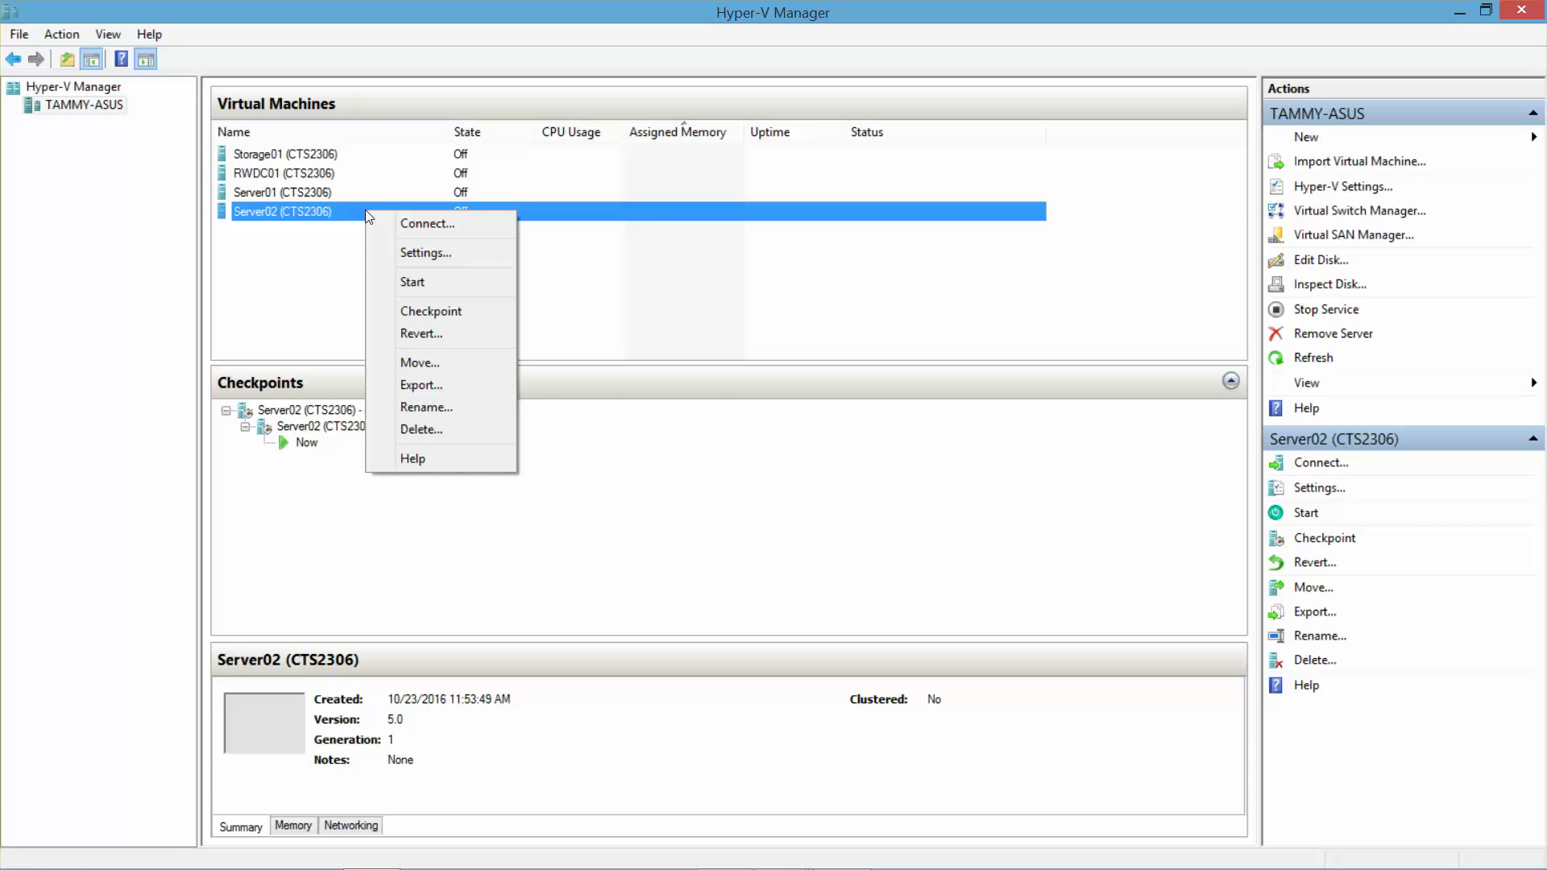
- Start RWDC01, then open a connection window to the still-off Server01
click(298, 176)
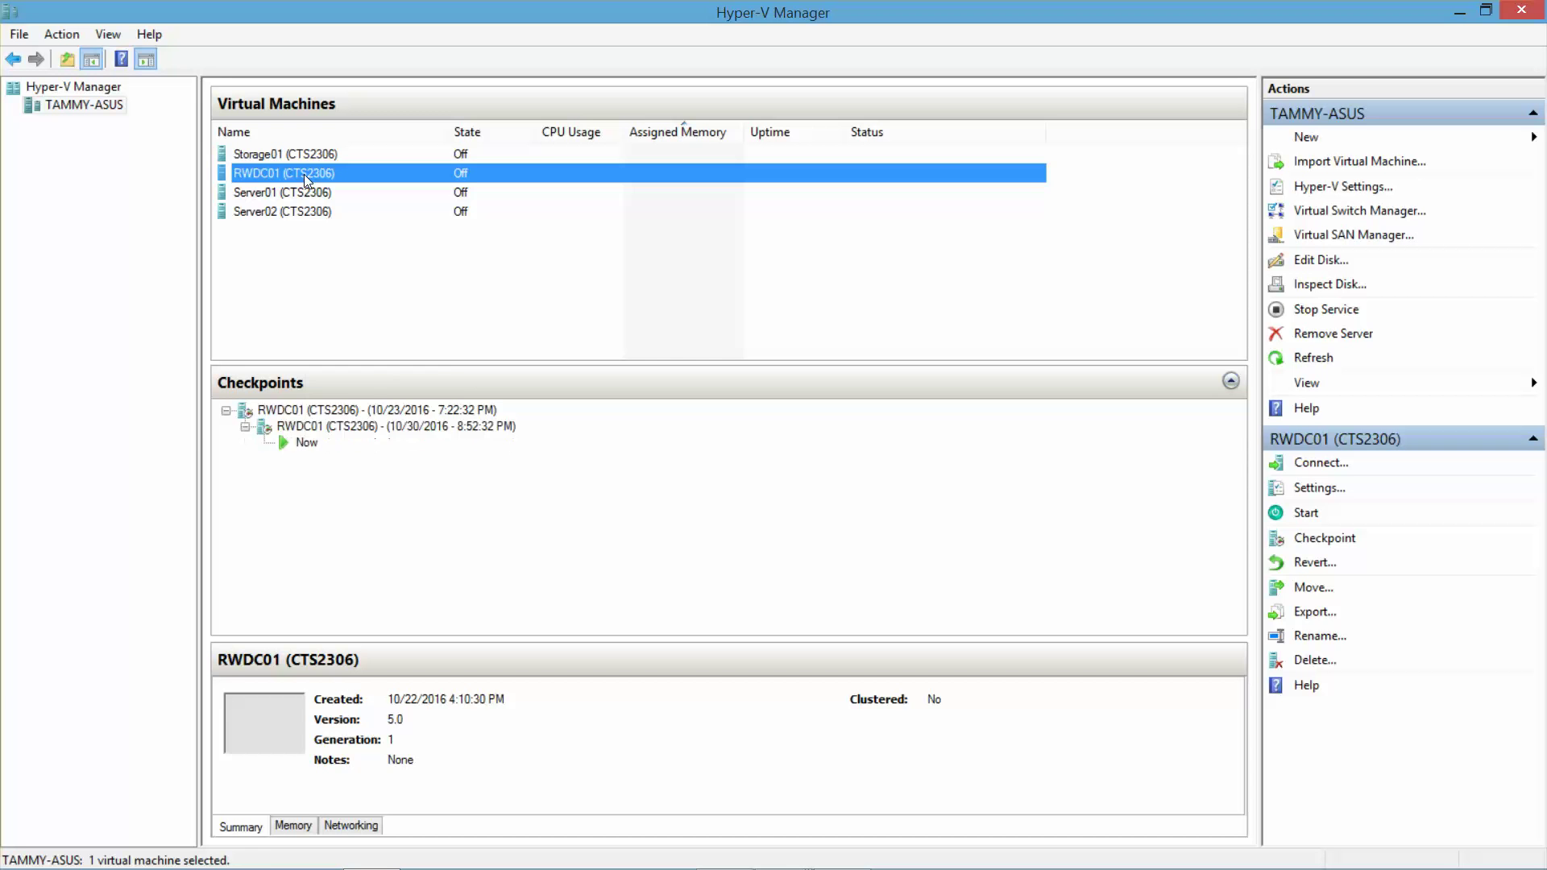
right_click(303, 174)
click(351, 244)
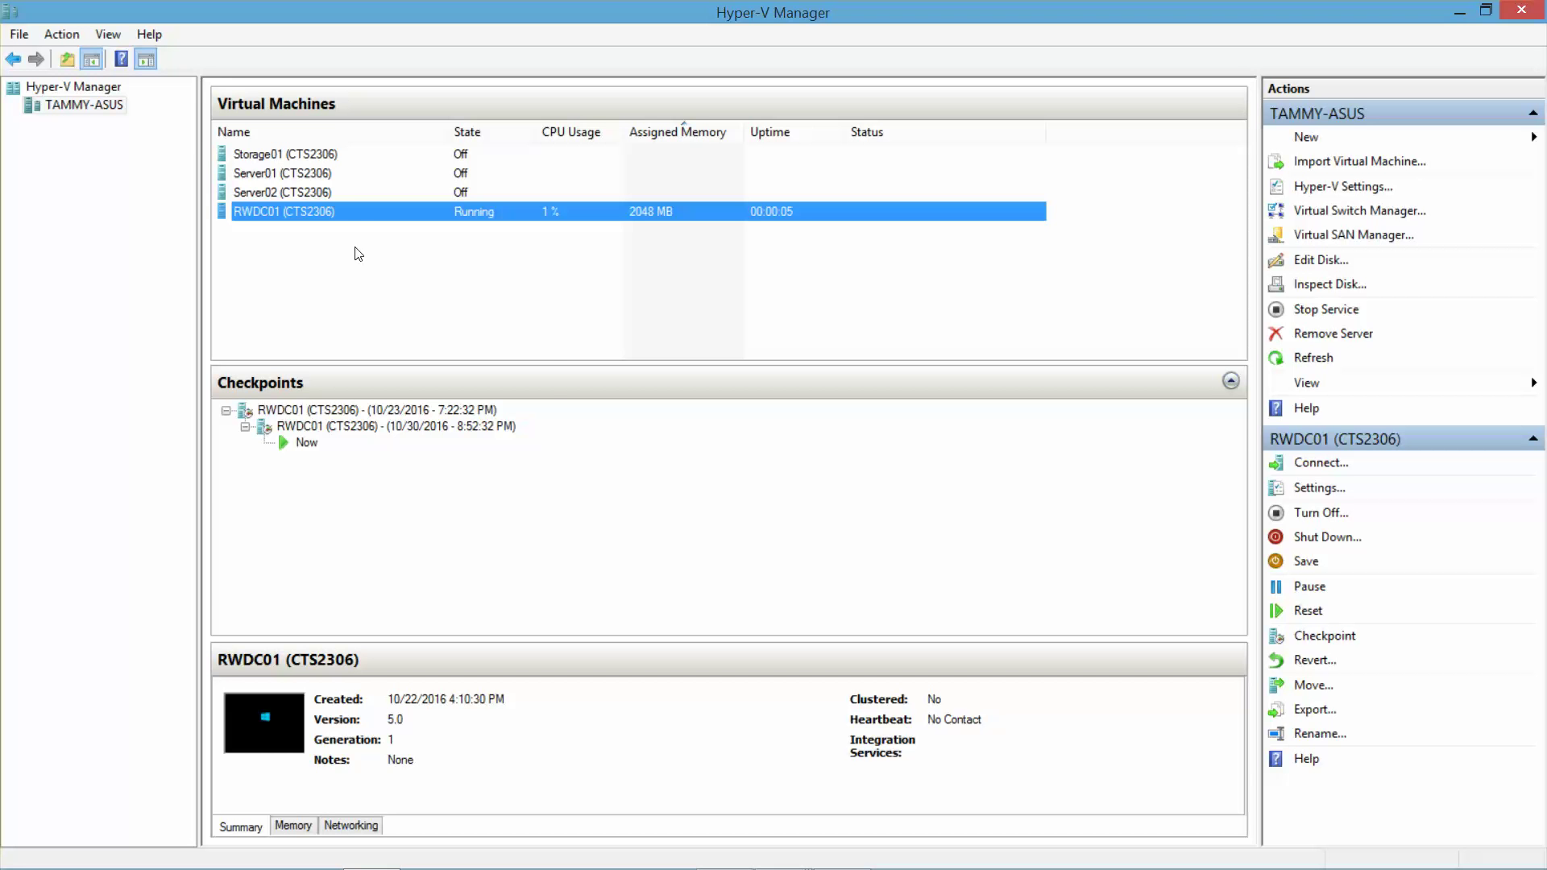
double_click(287, 178)
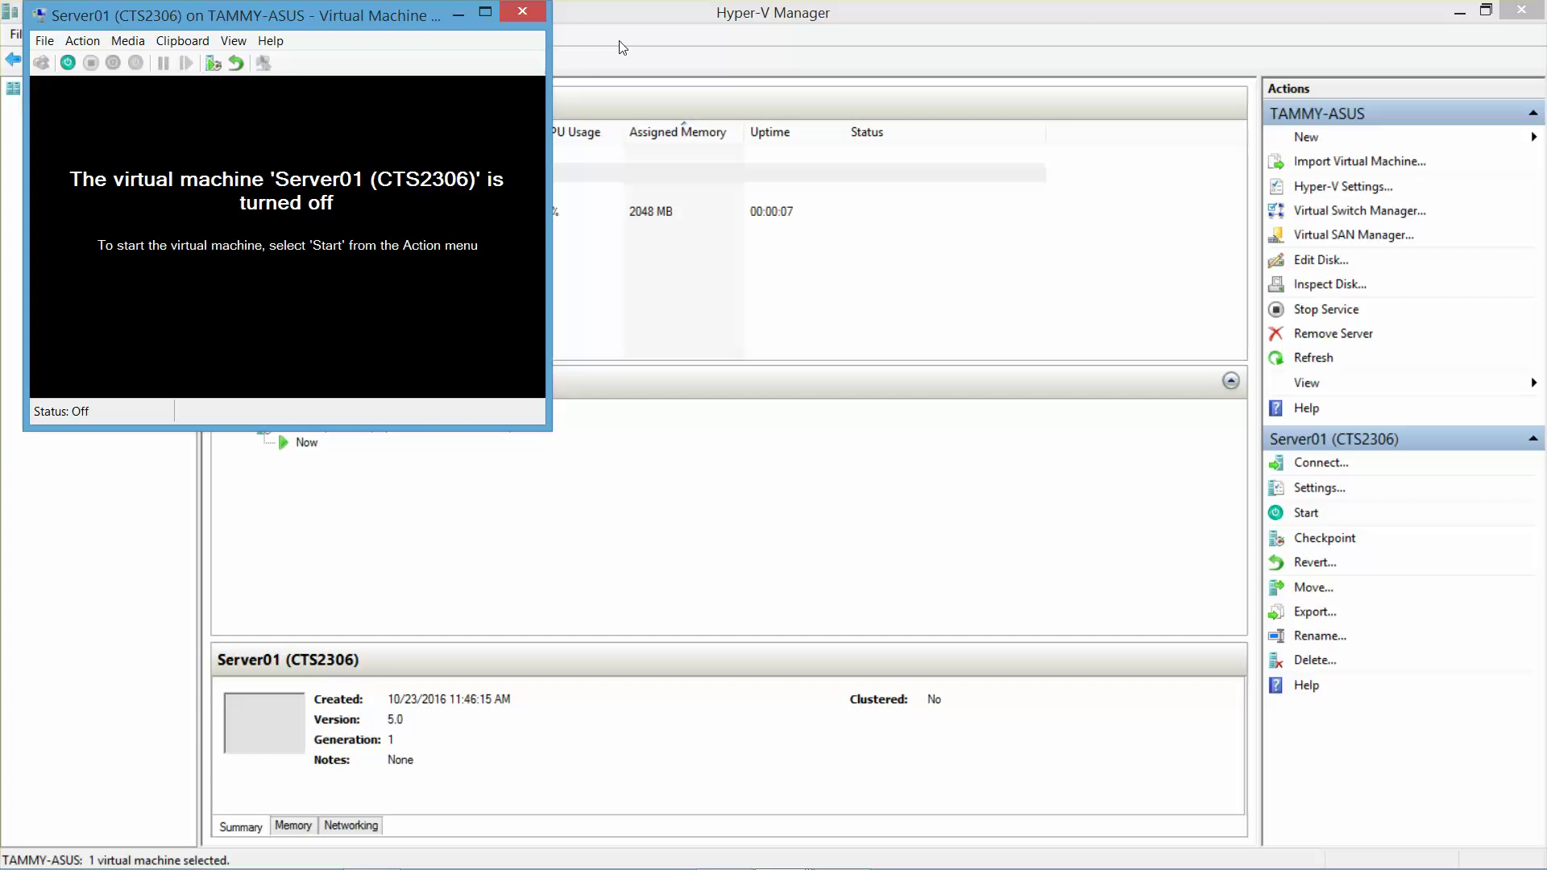
- Start Server01 and arrange its connection window beside RWDC01's
click(1460, 14)
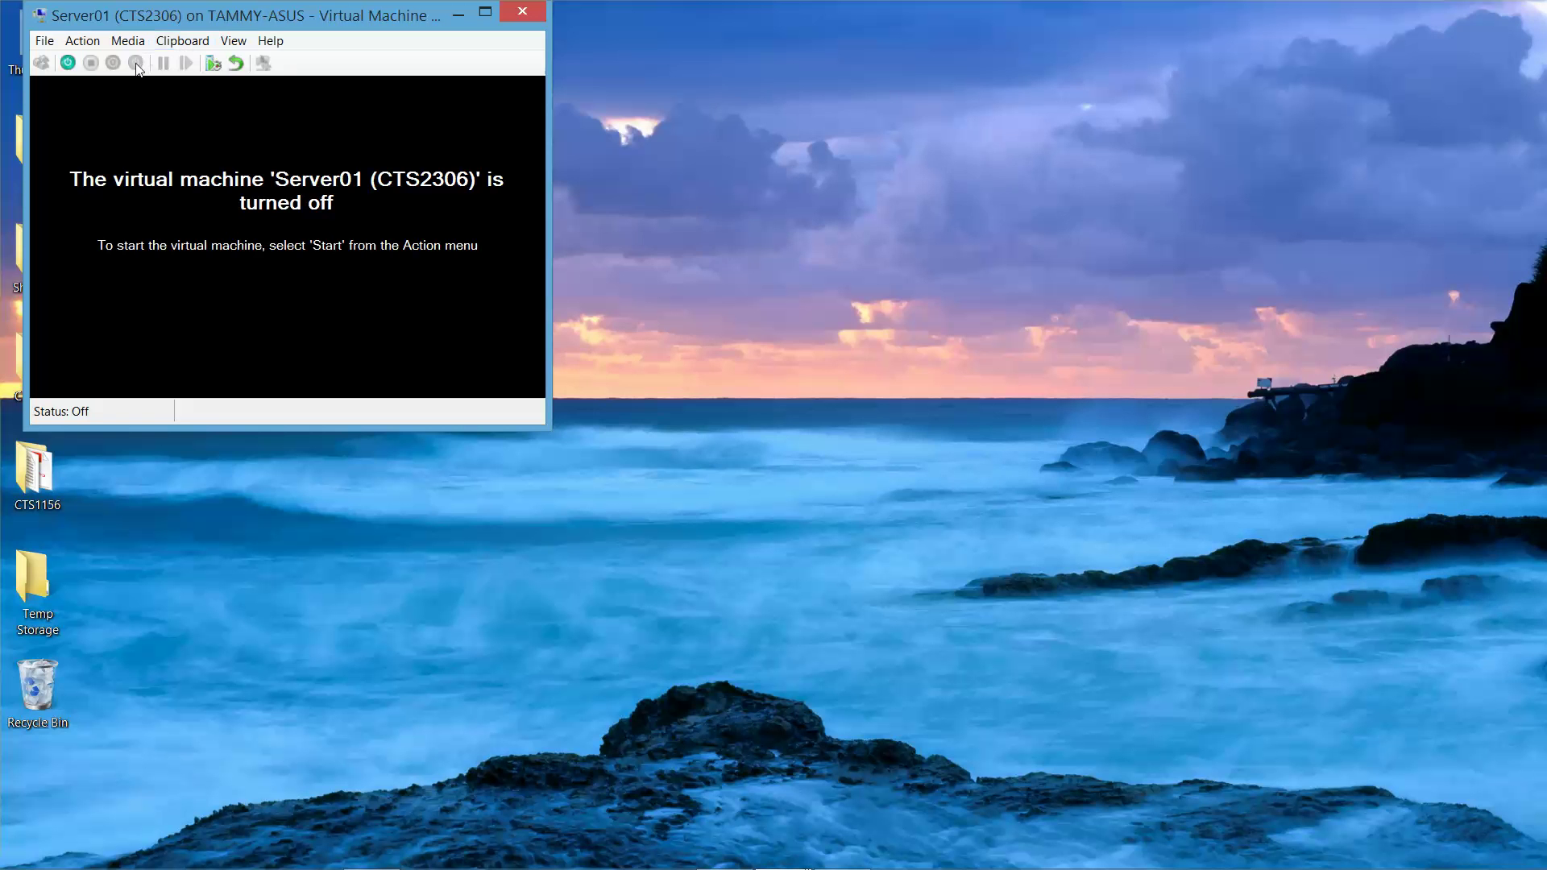
click(70, 63)
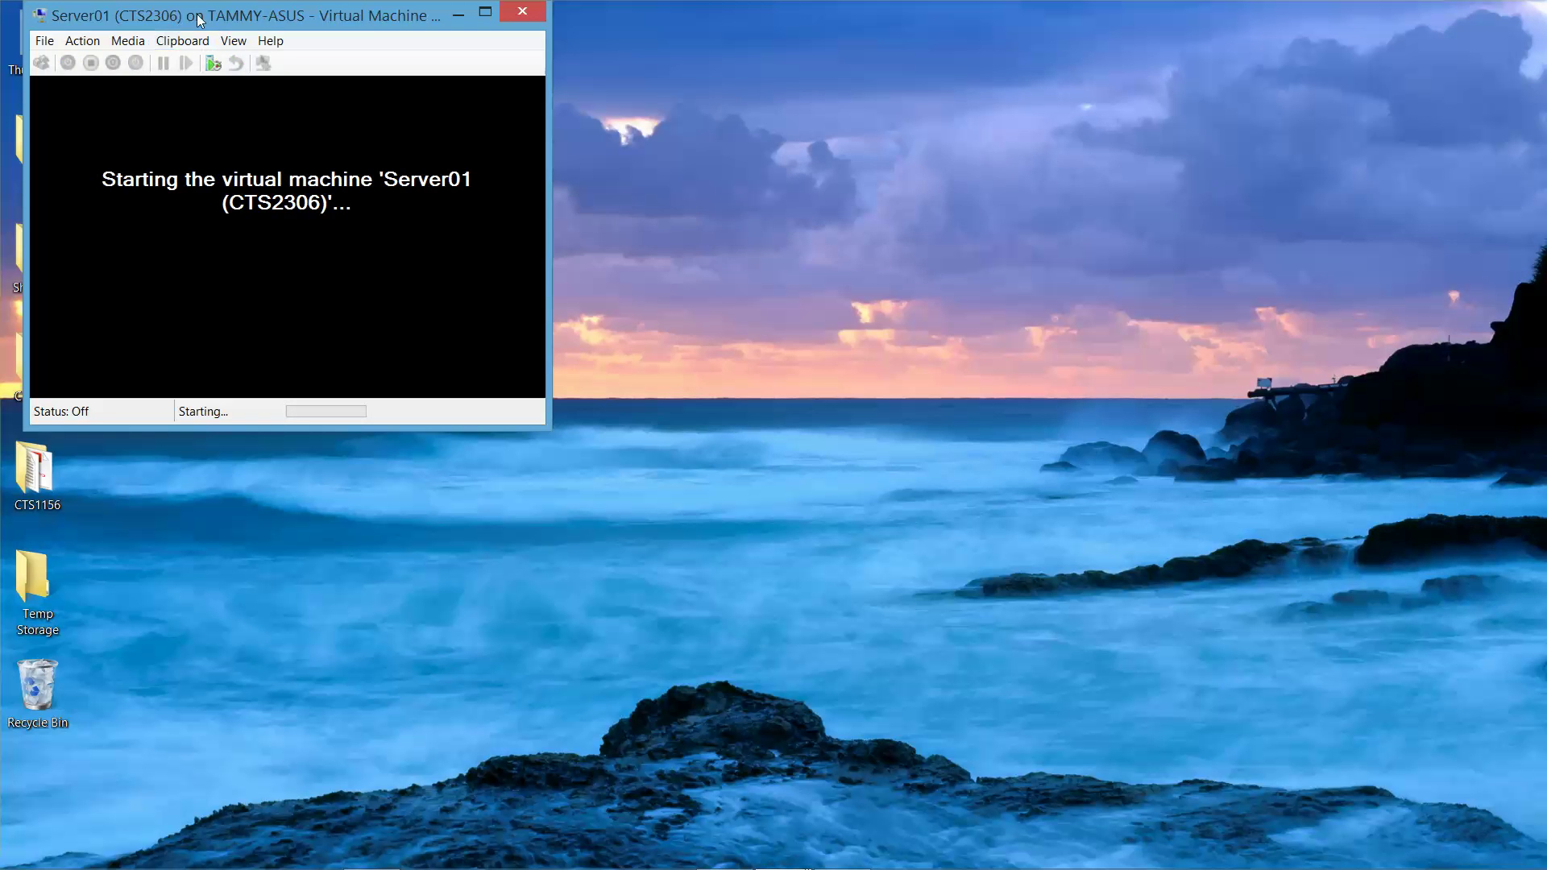
drag(199, 19, 1117, 91)
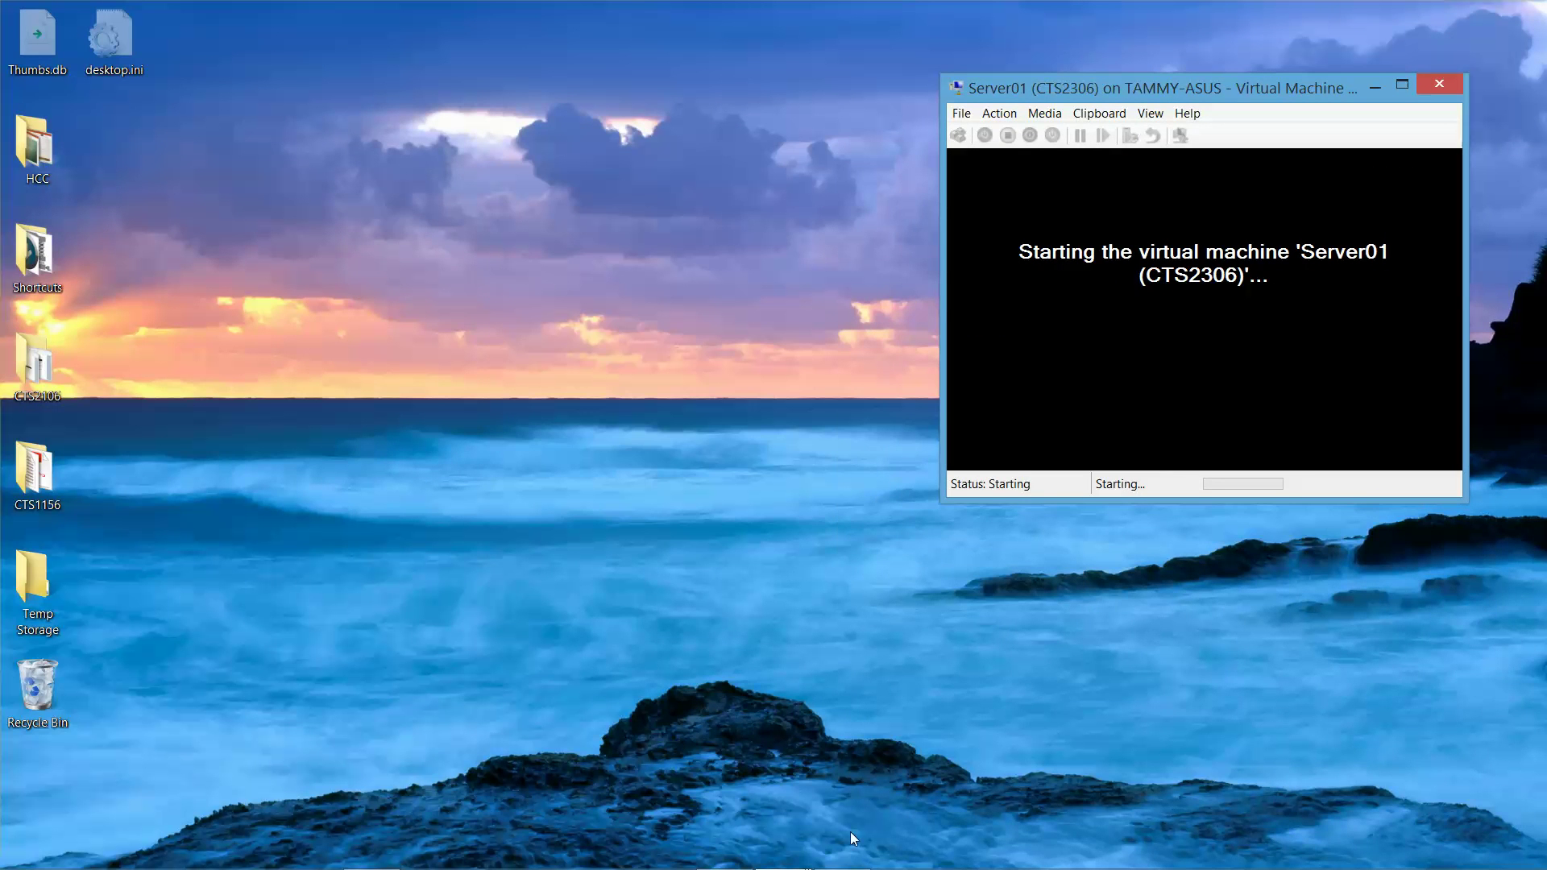
mouse_move(787, 855)
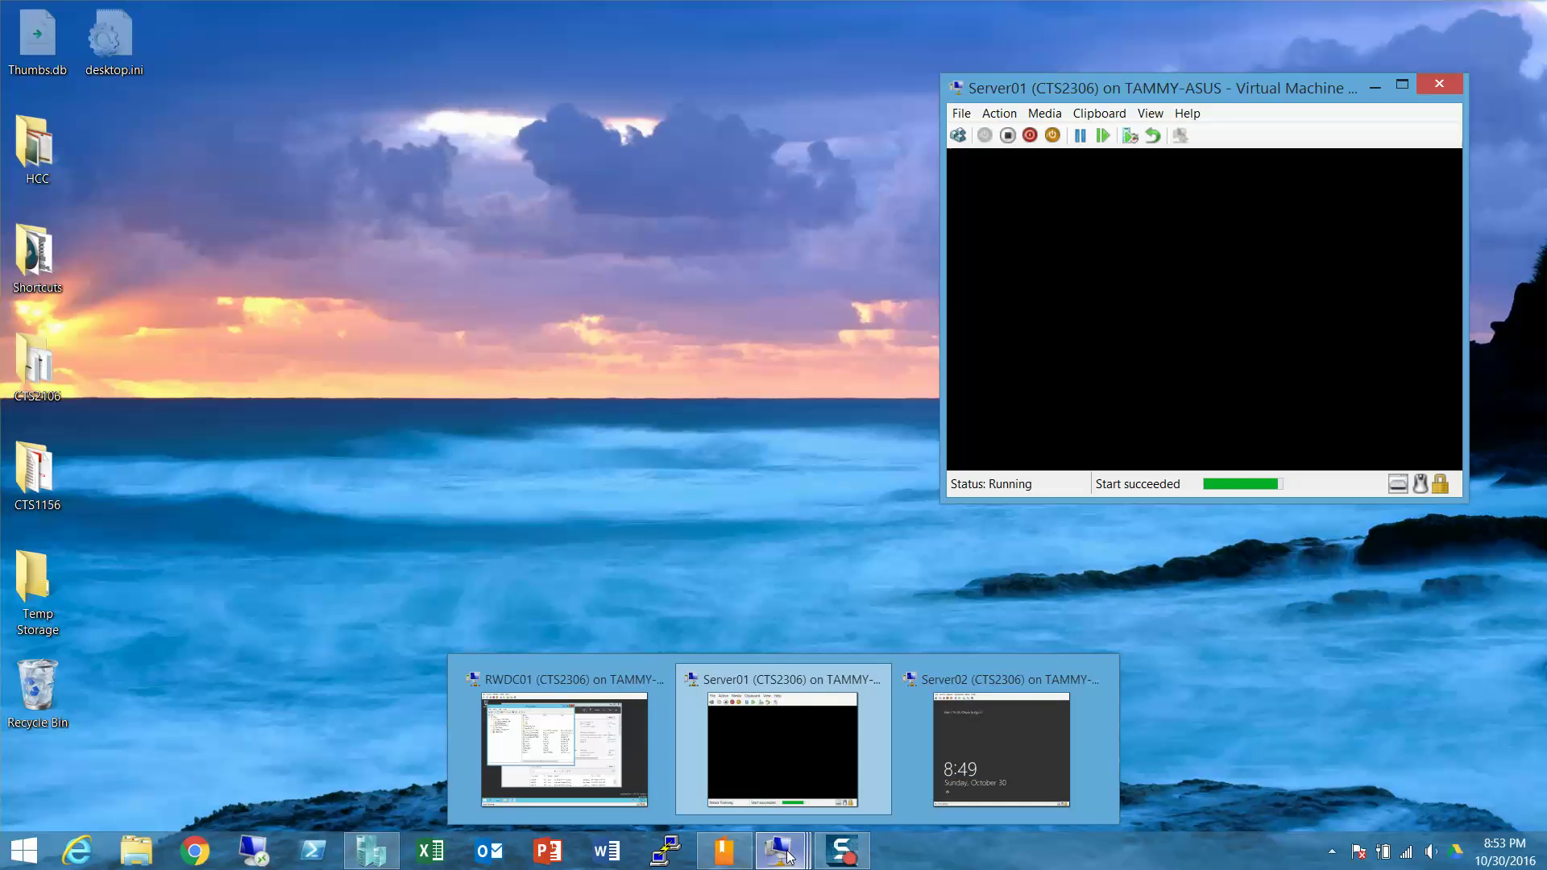
click(770, 768)
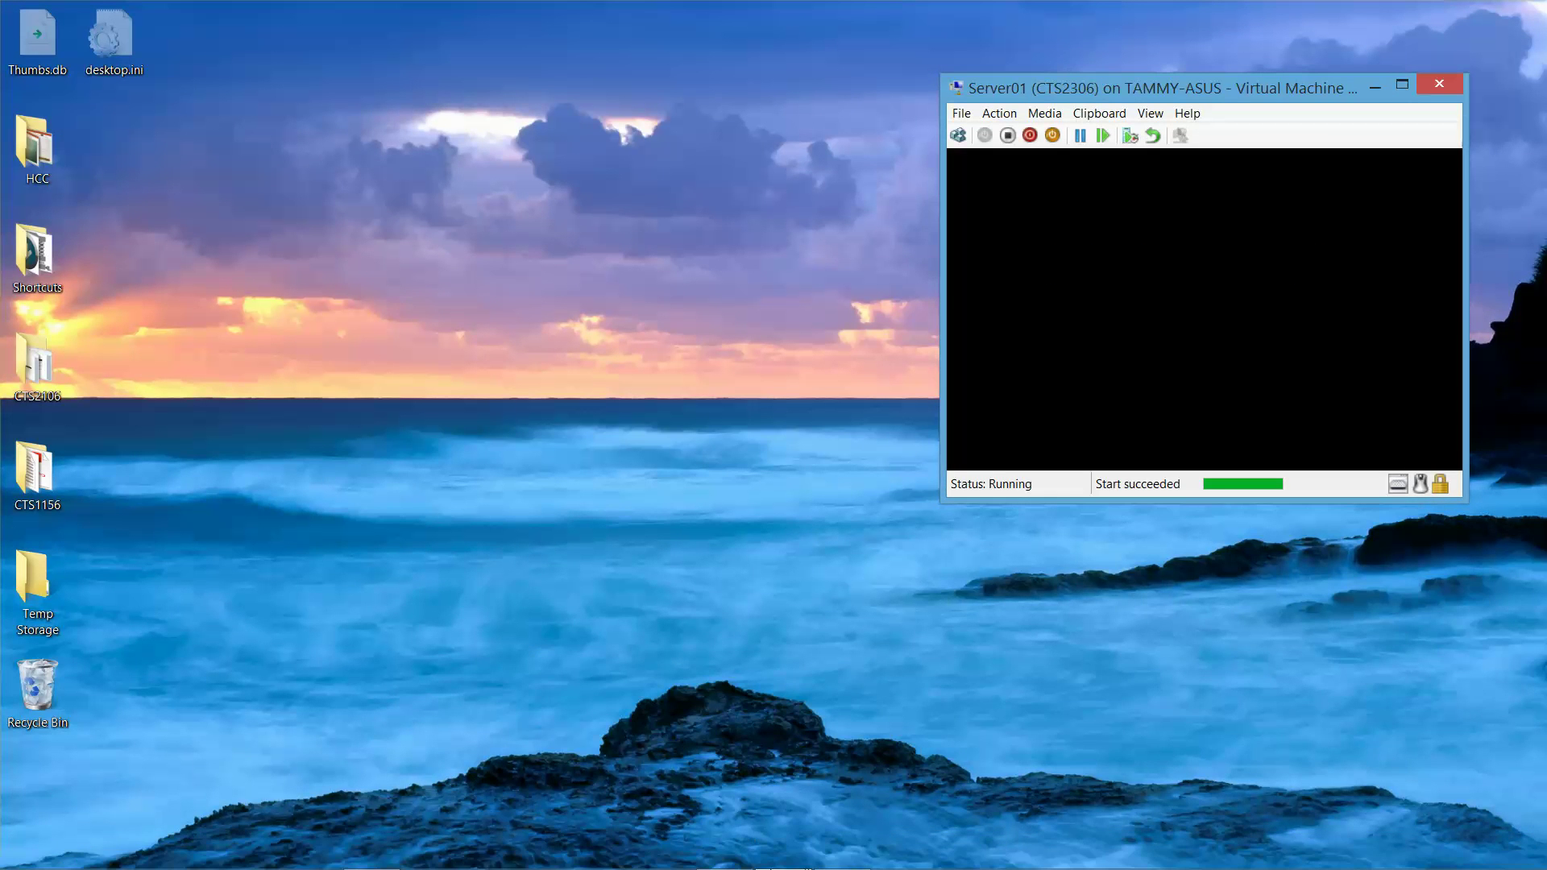
mouse_move(779, 852)
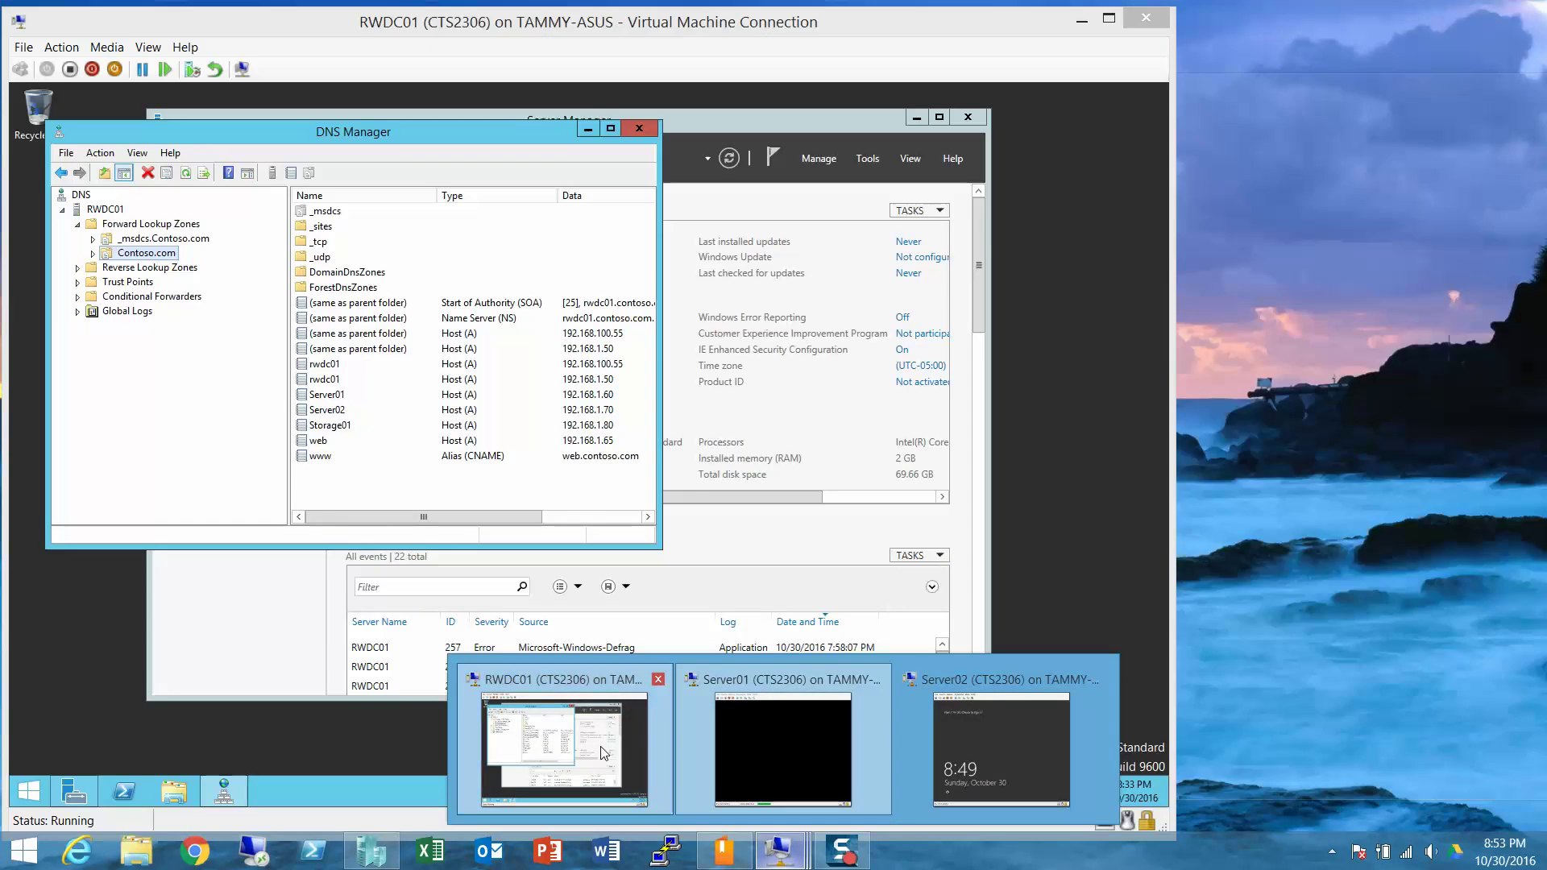
click(601, 747)
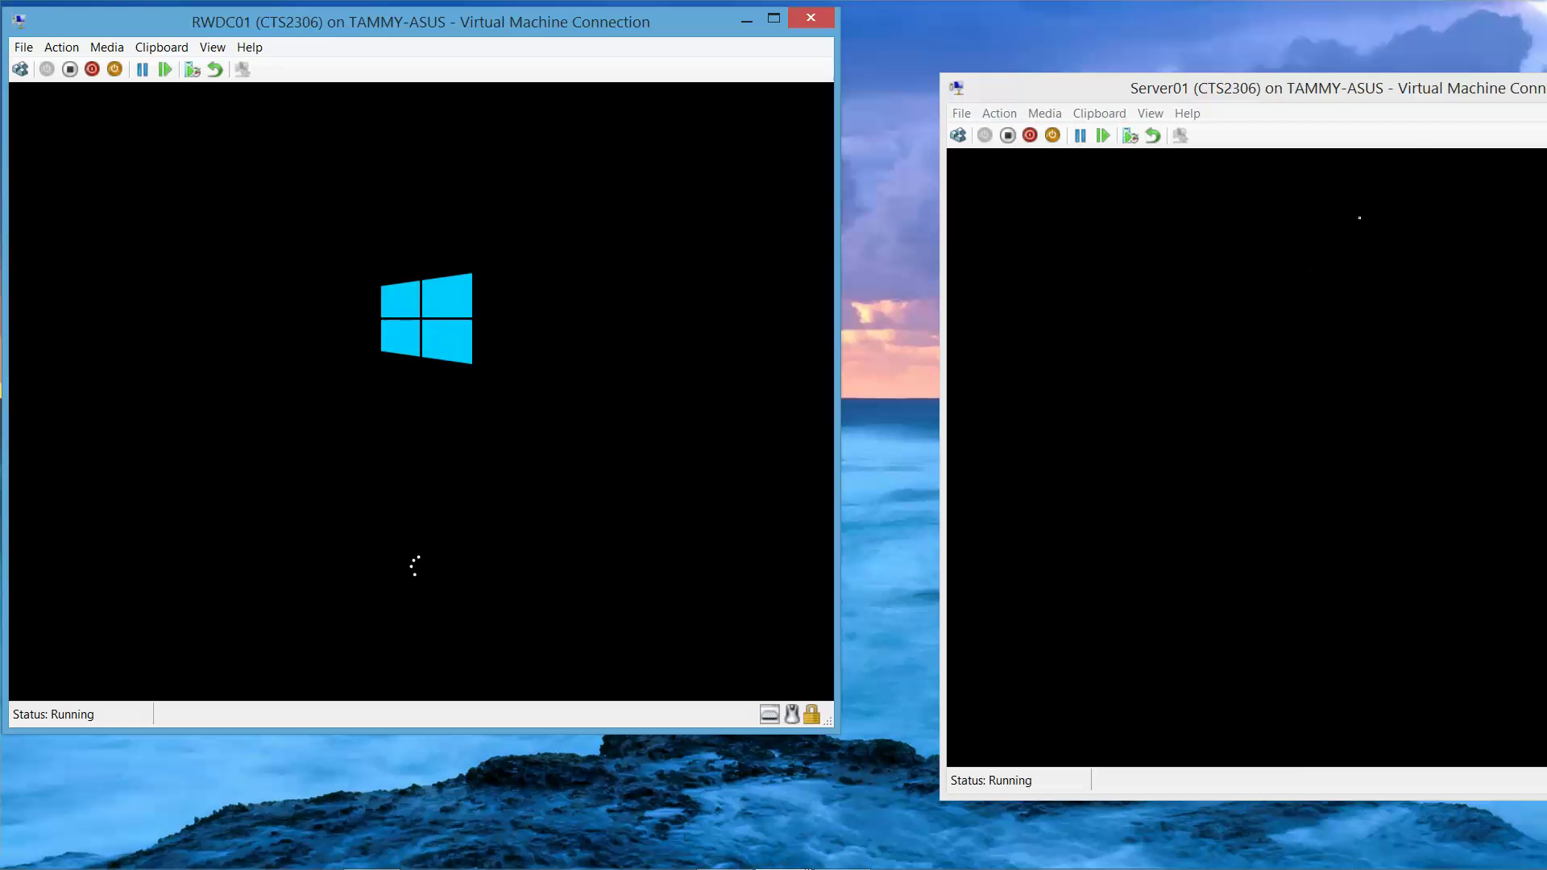
drag(1443, 86, 1212, 18)
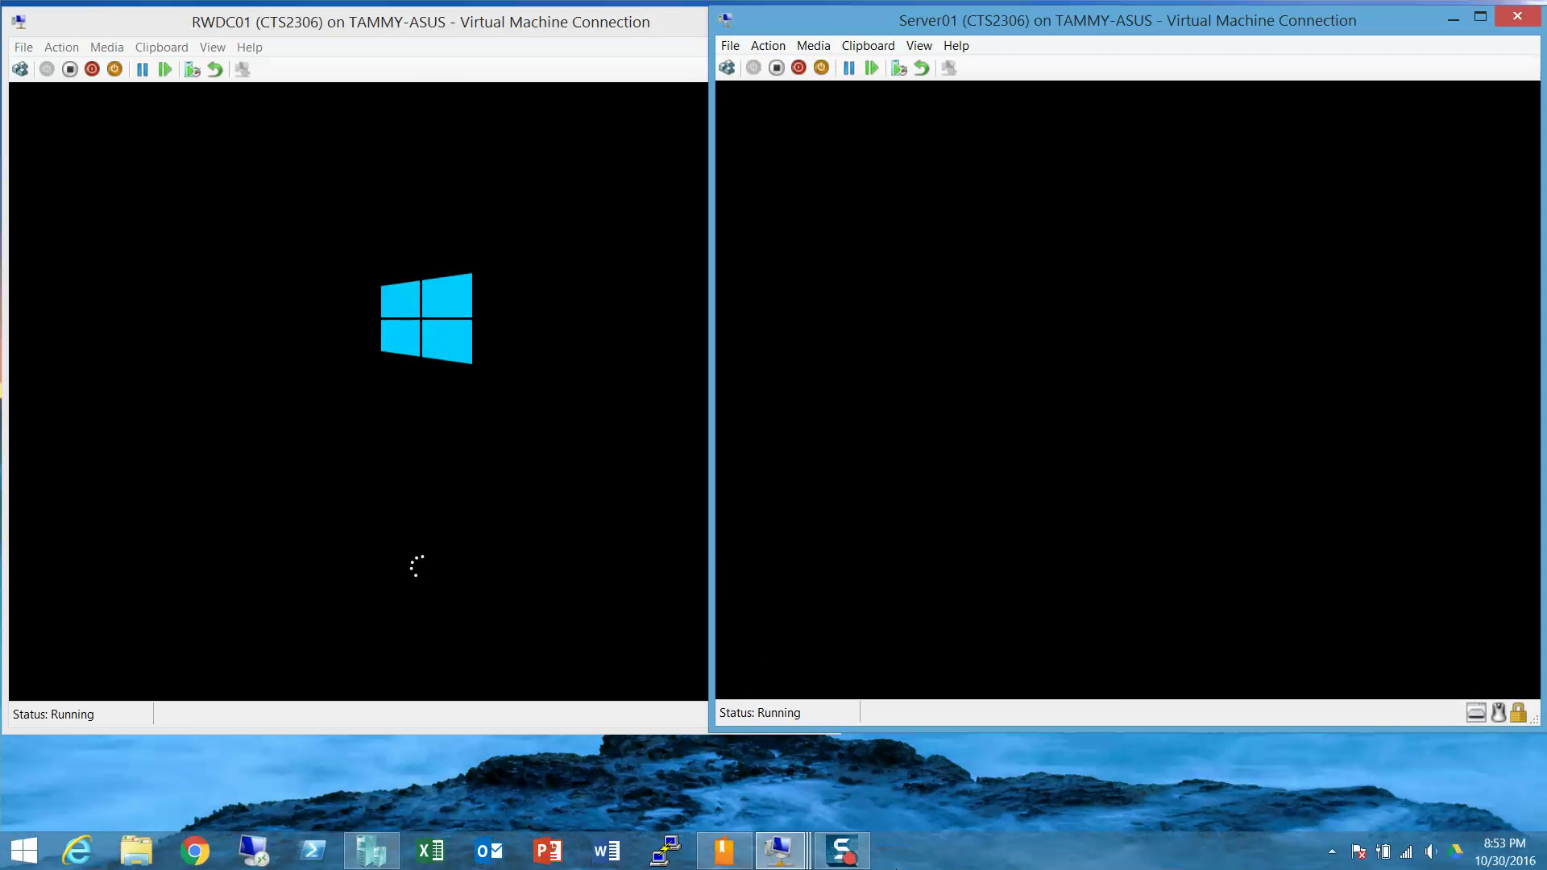
- Open the Server02 connection window and close it again
mouse_move(807, 860)
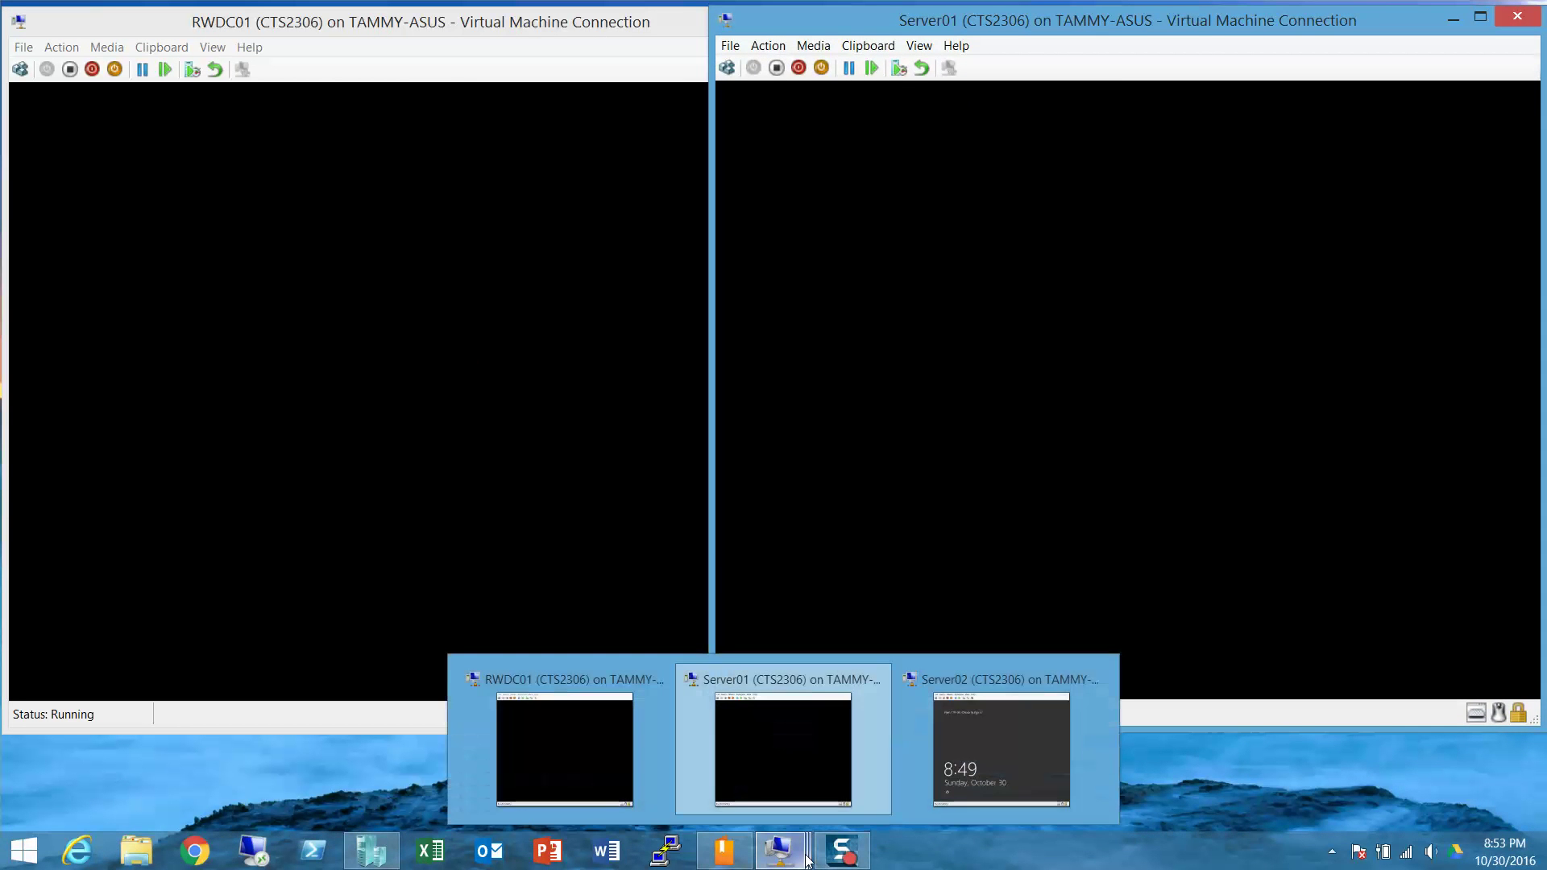
click(974, 751)
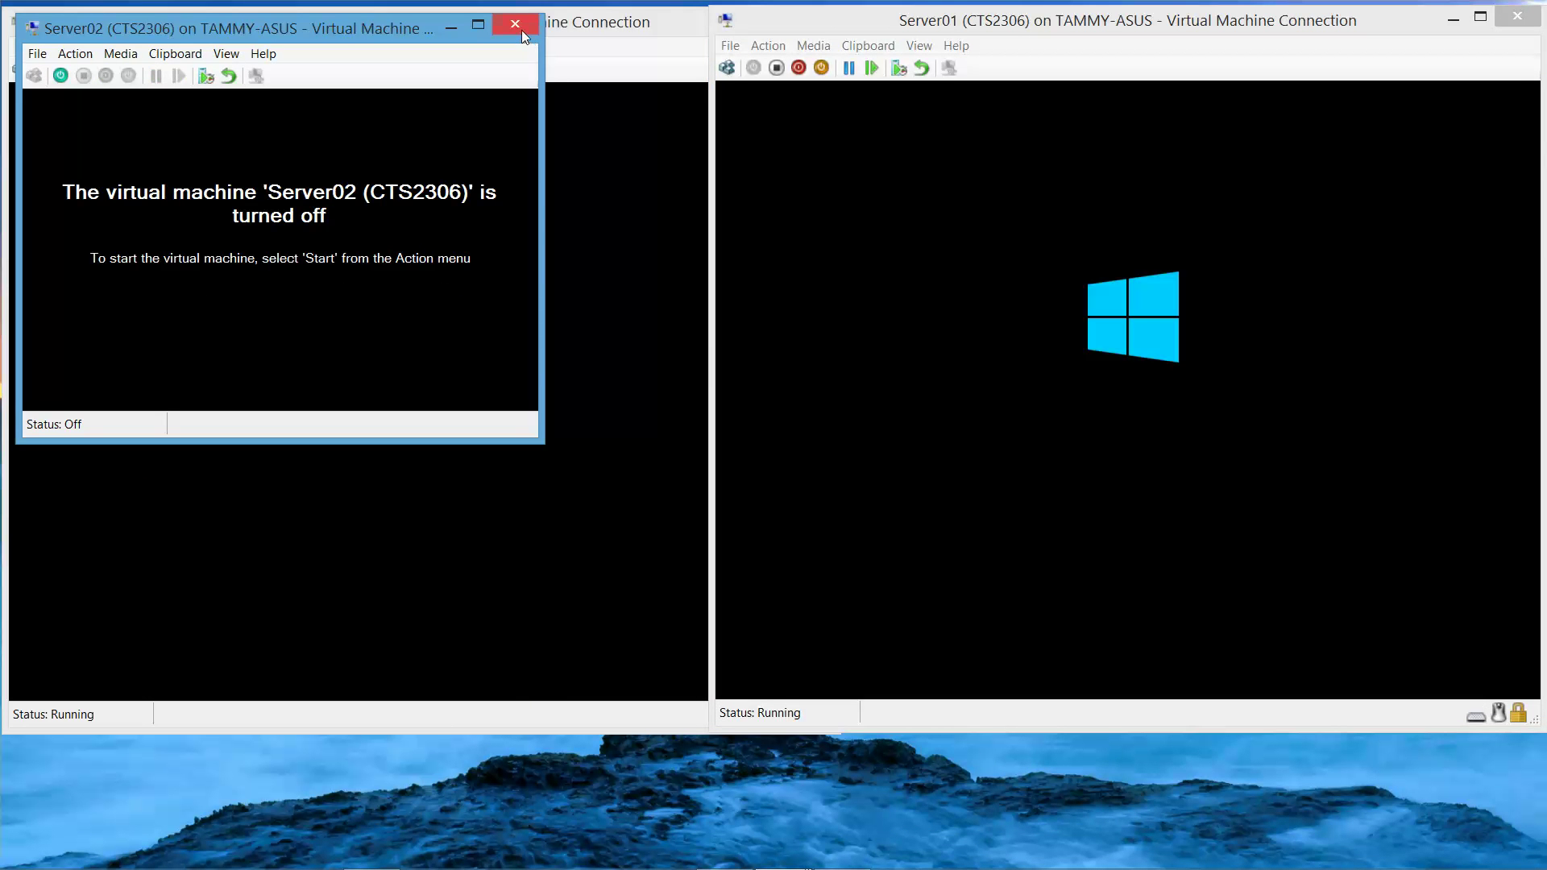
click(516, 24)
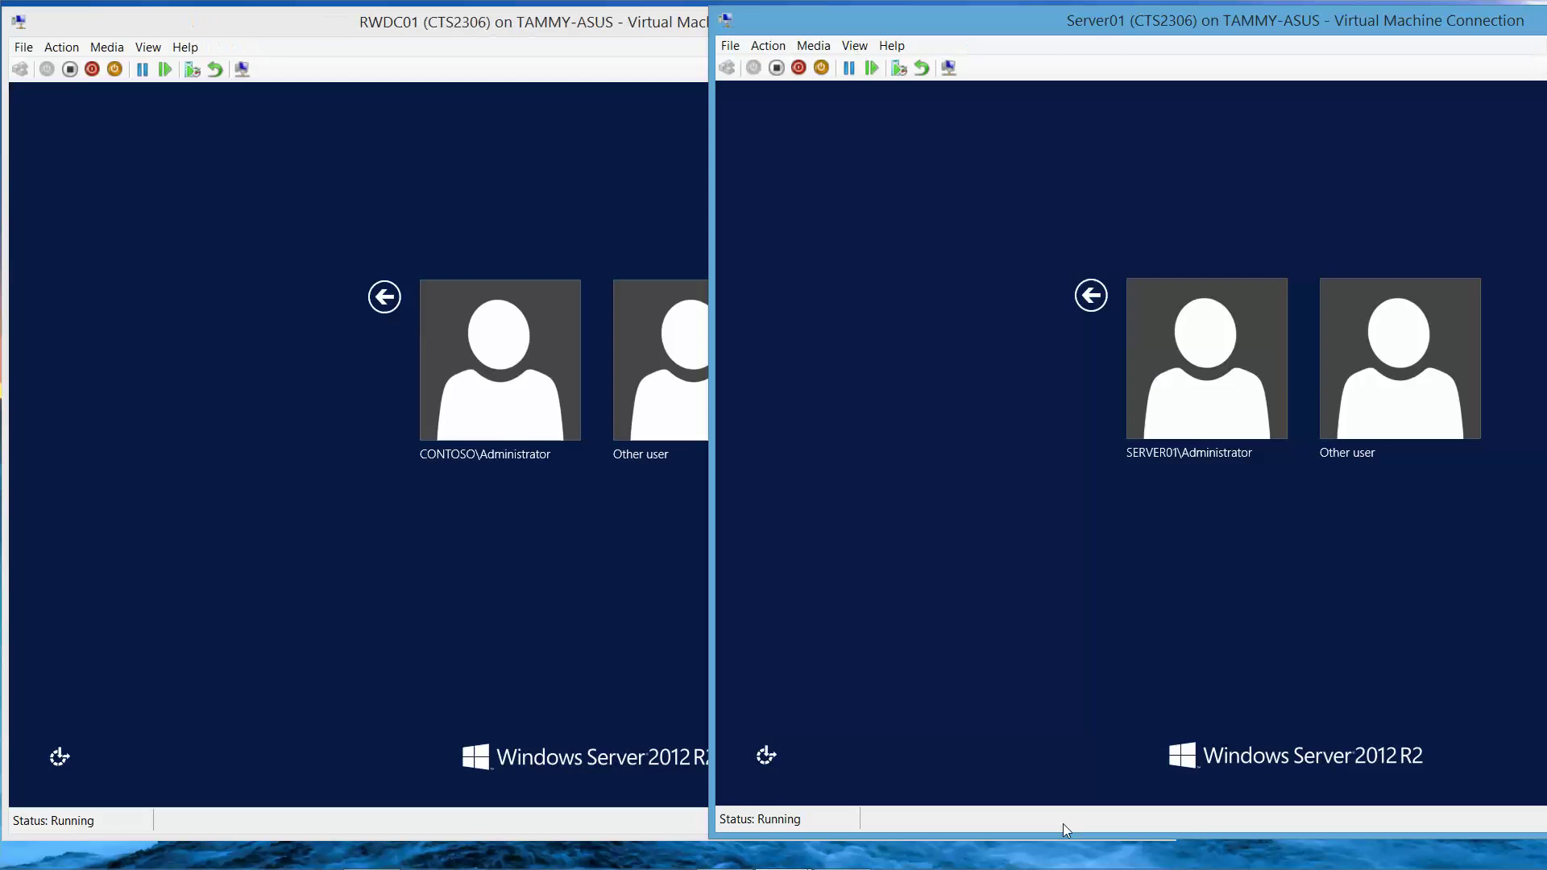
- Sign in to RWDC01 as the CONTOSO administrator with the account password
click(486, 408)
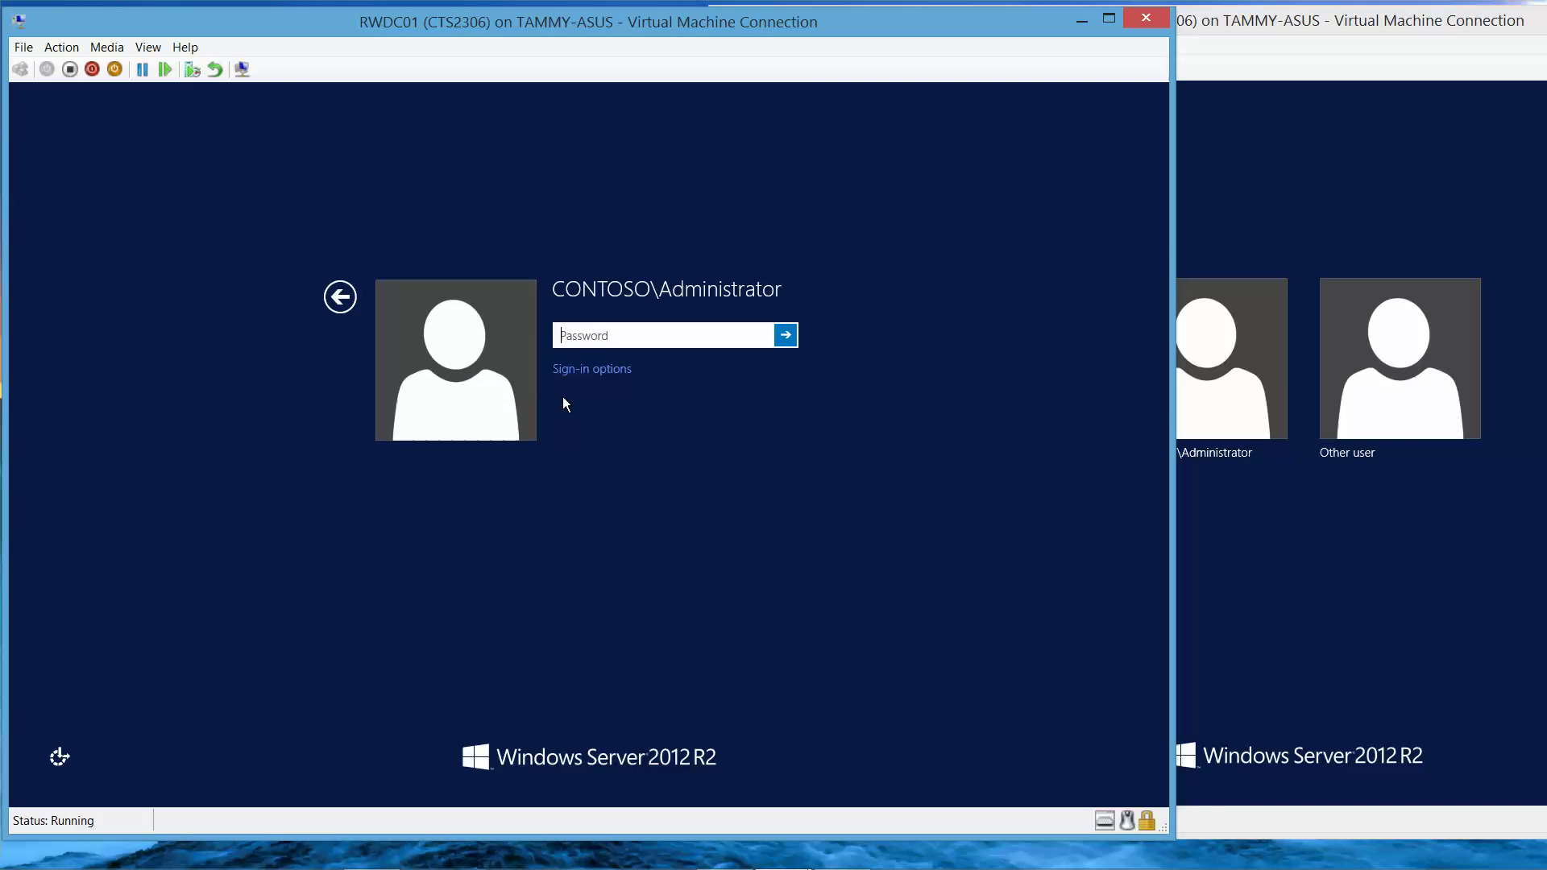
text(•••••••••)
click(749, 343)
click(781, 346)
- Sign in to Server01 as Other user with the domain administrator credentials
click(1313, 26)
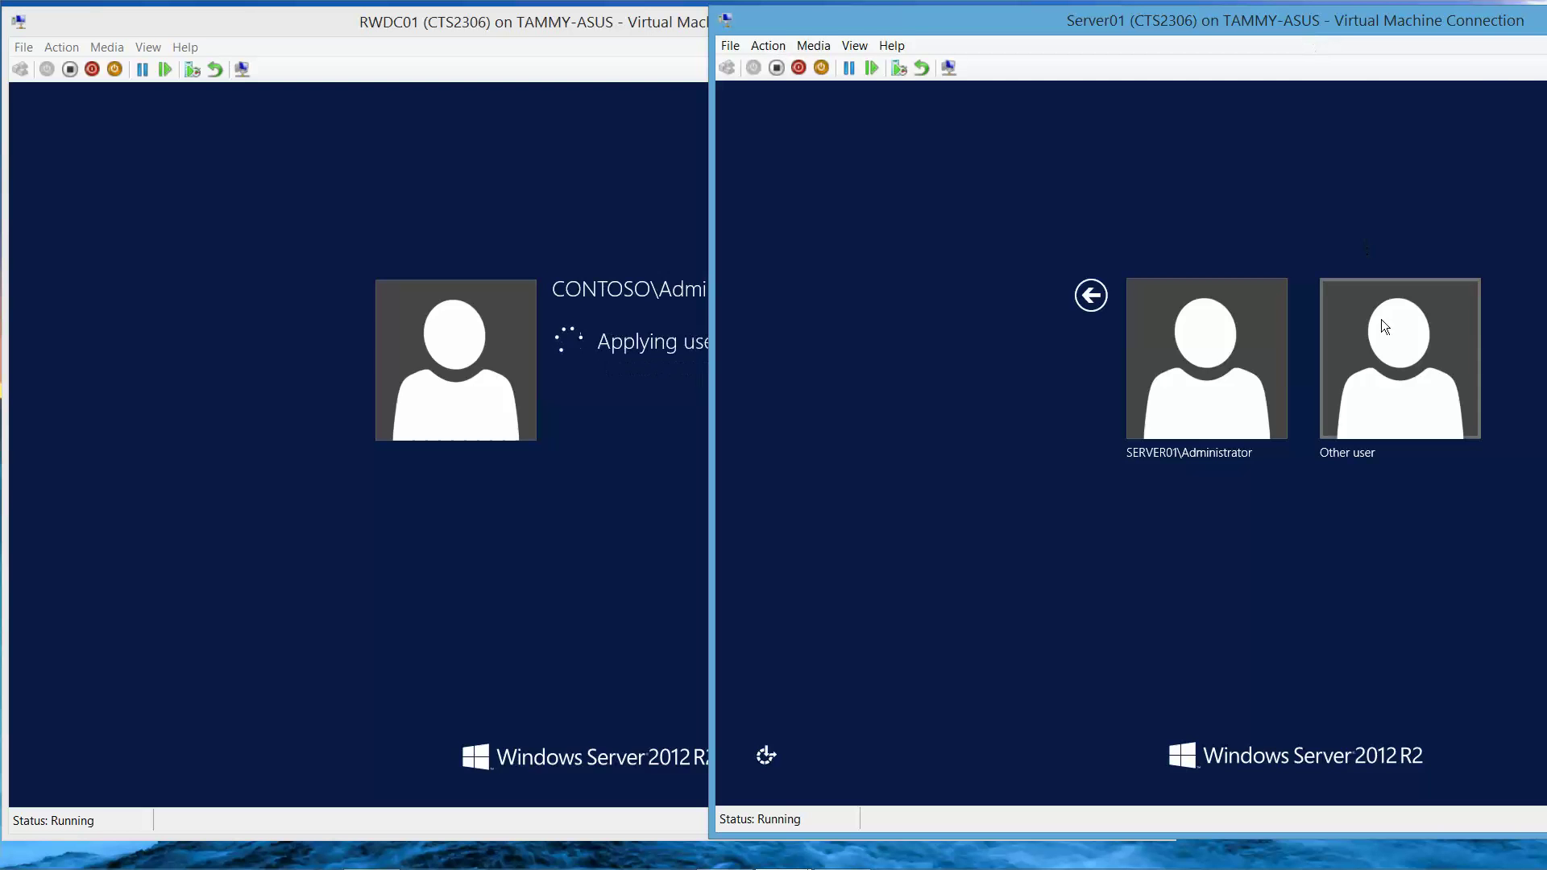
click(1400, 416)
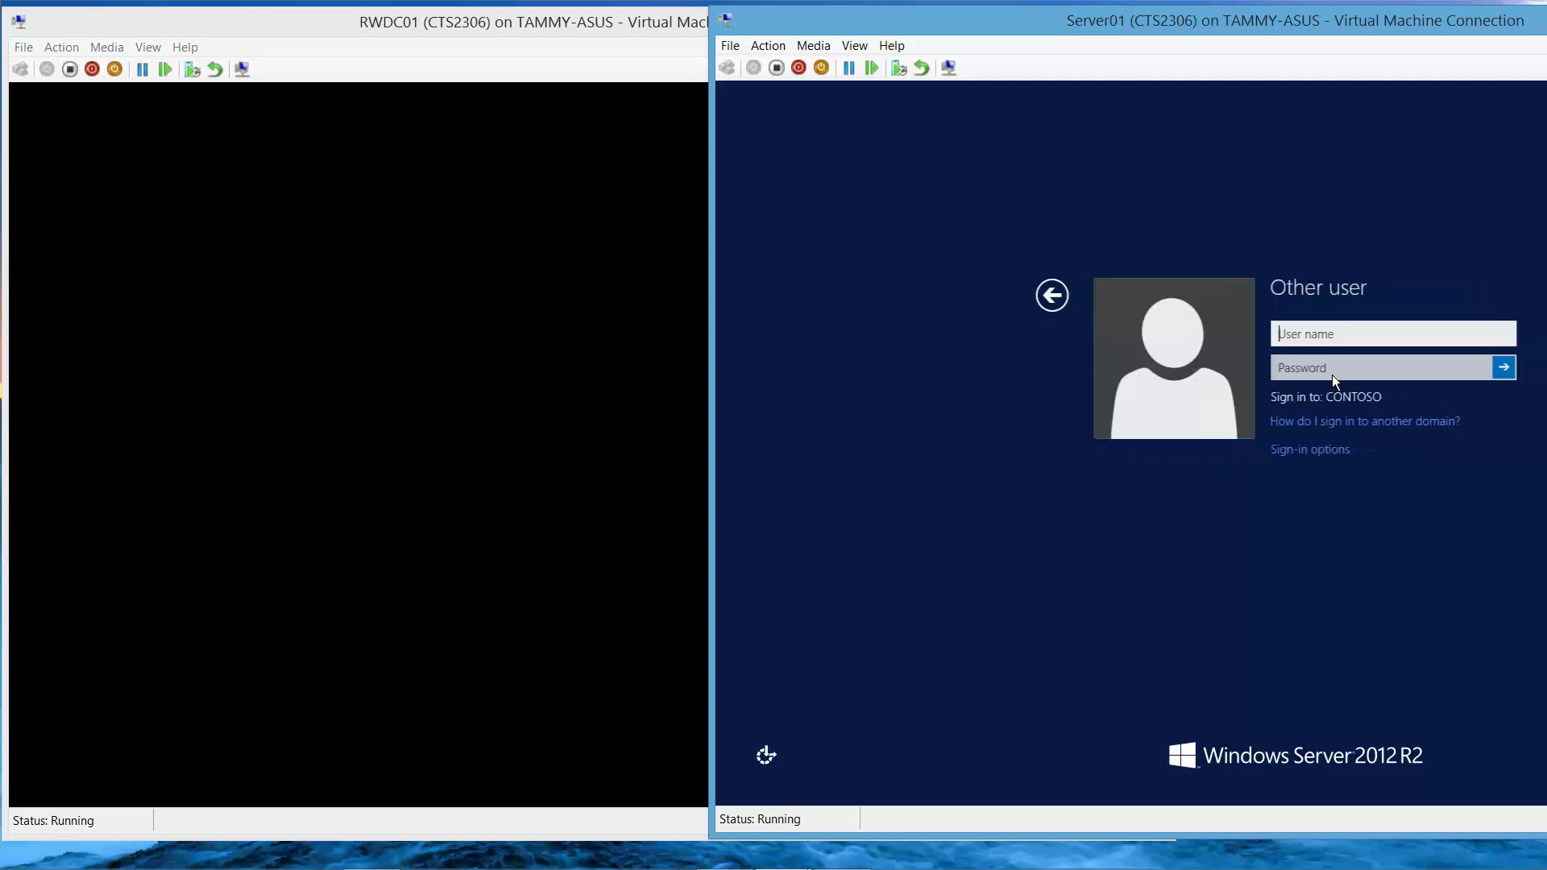
text(con)
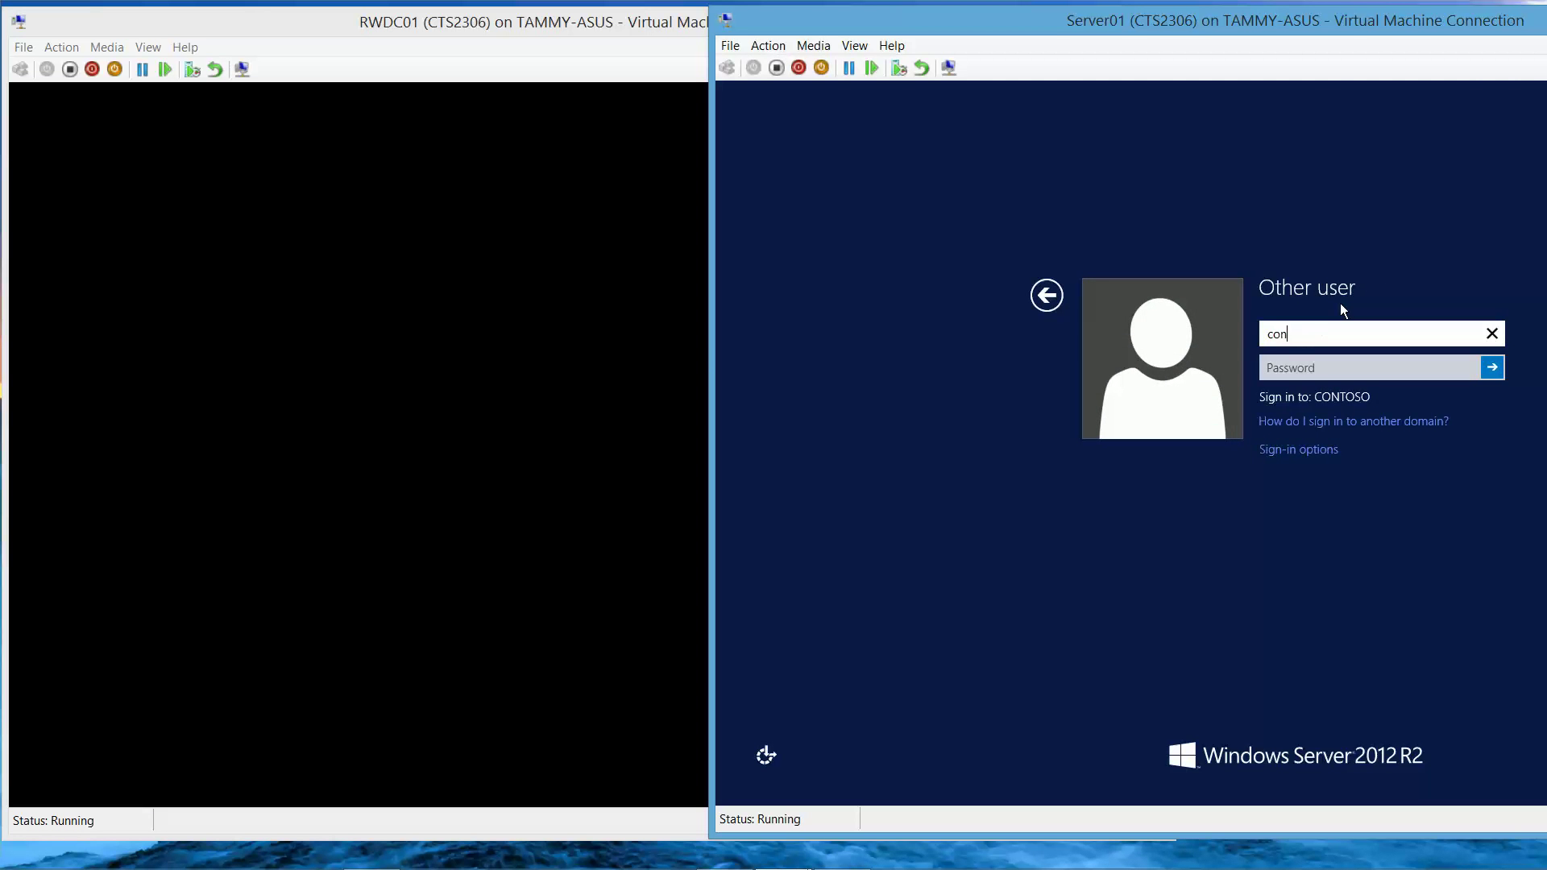
text(toso\)
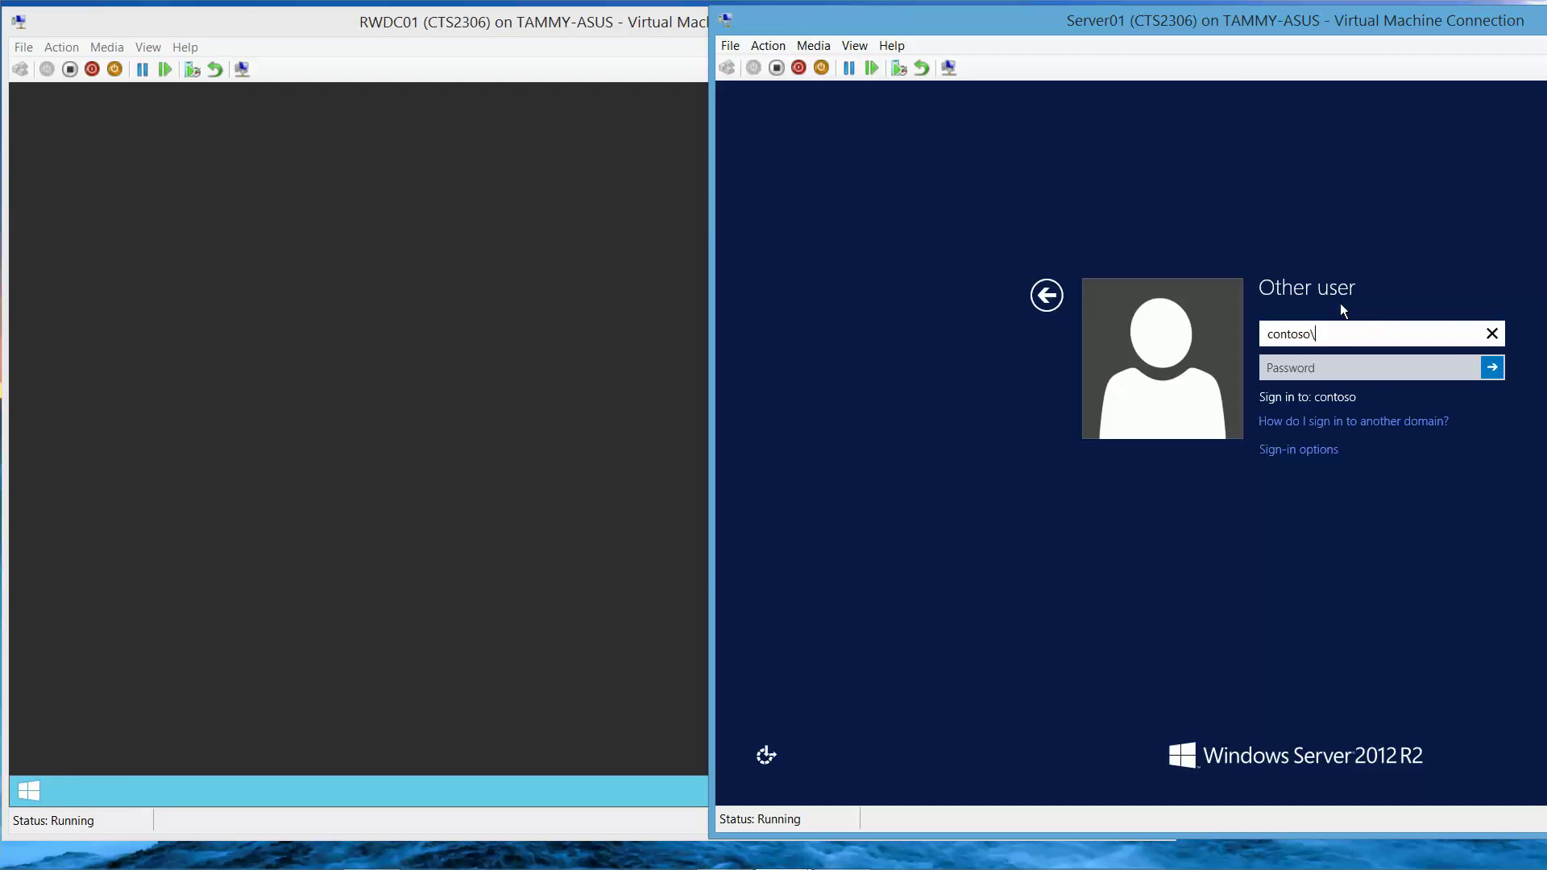
text(administrator)
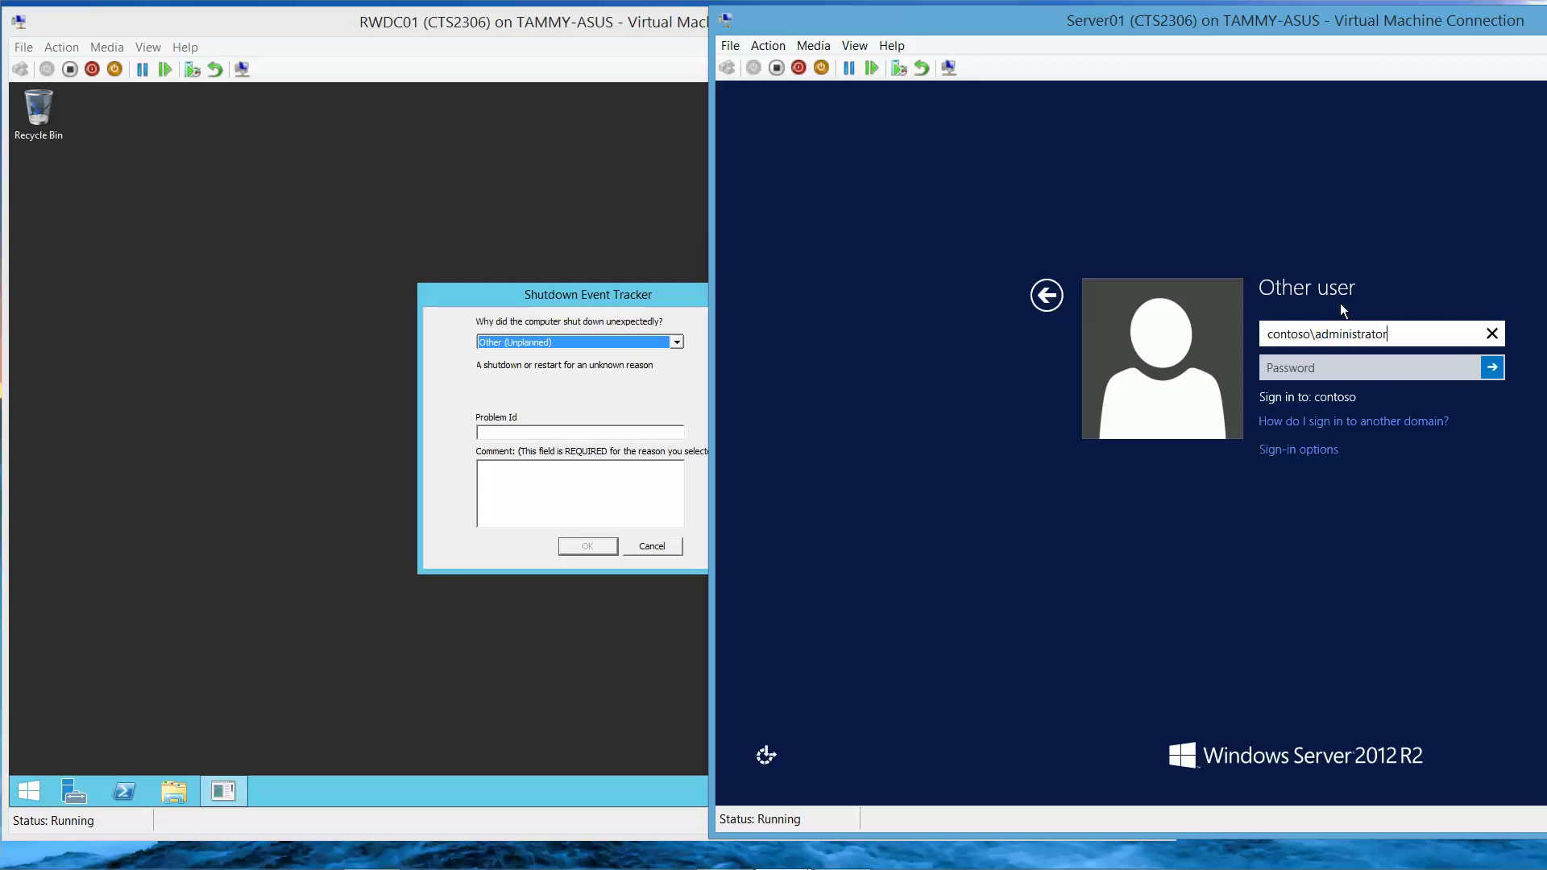
key(Tab)
text(Pa$$w)
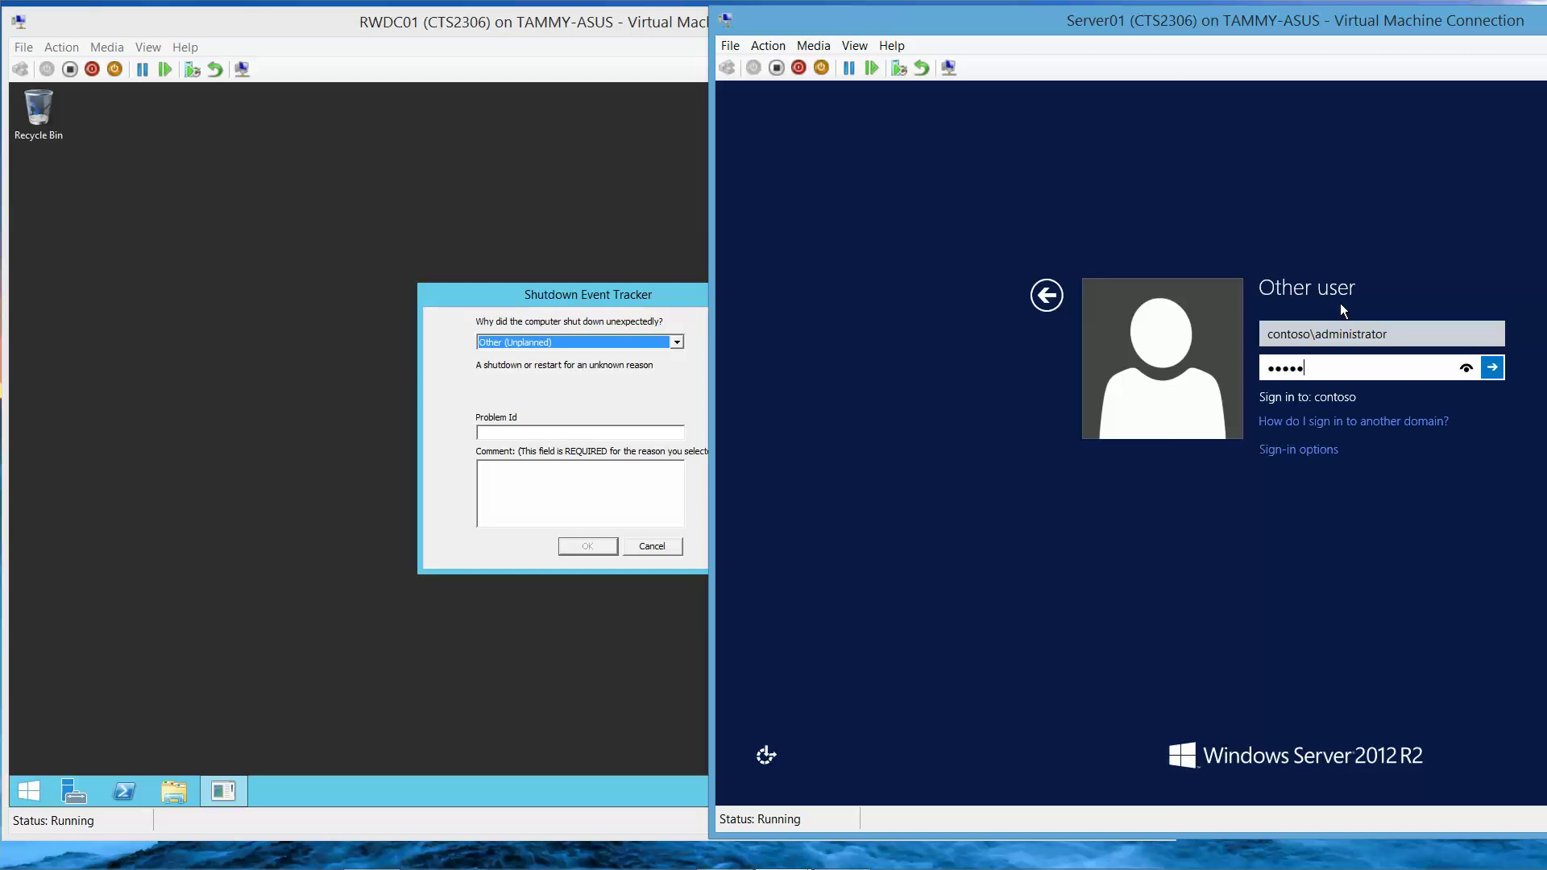
text(0rd)
key(Return)
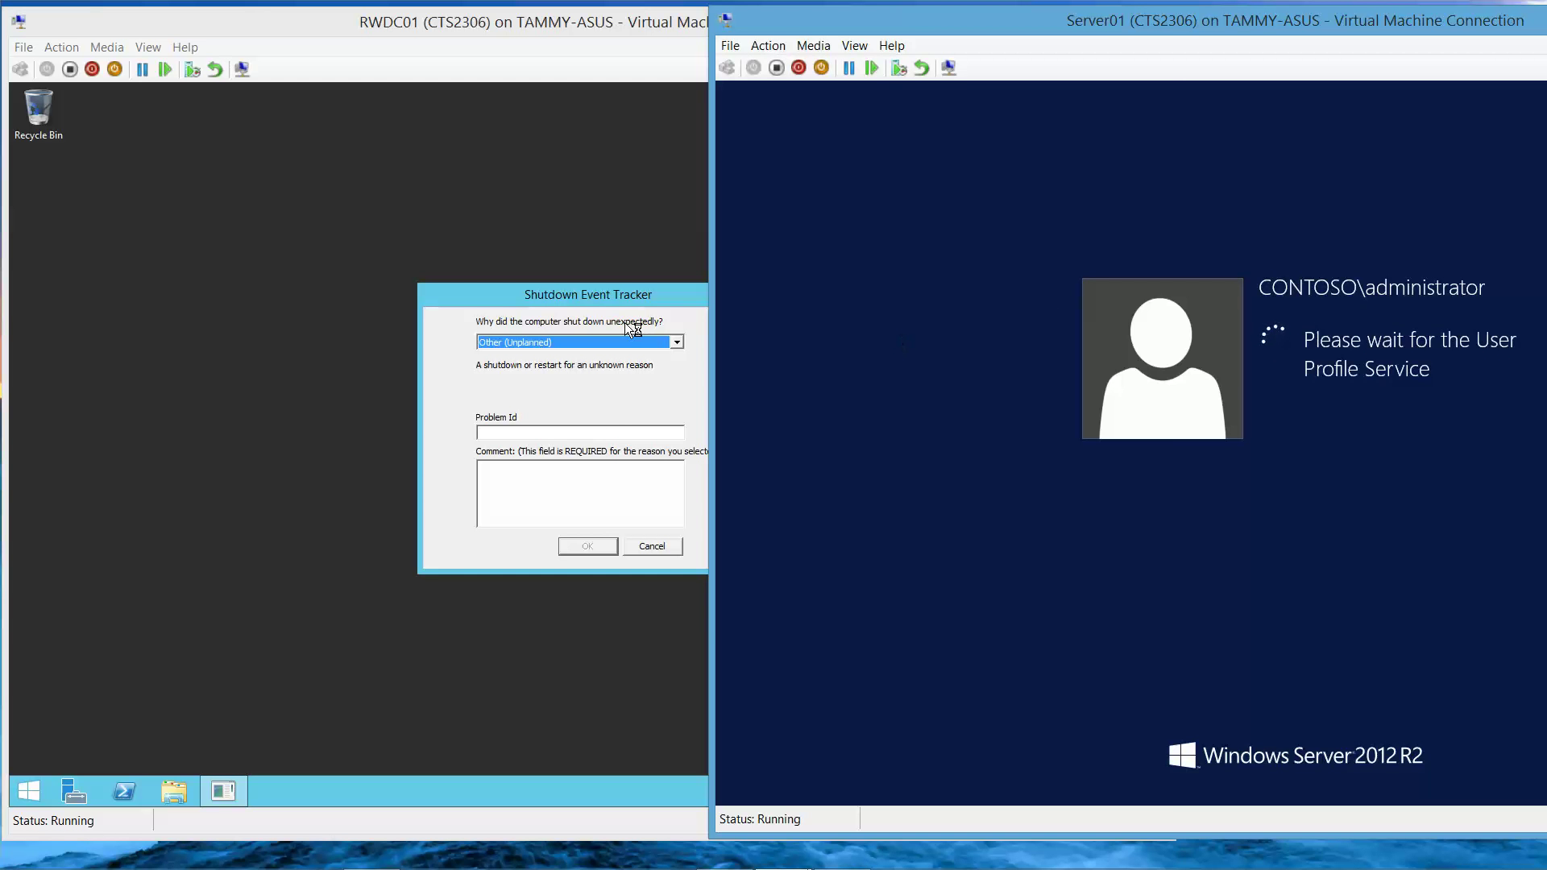
- Dismiss RWDC01's Shutdown Event Tracker and return to Server01
click(544, 501)
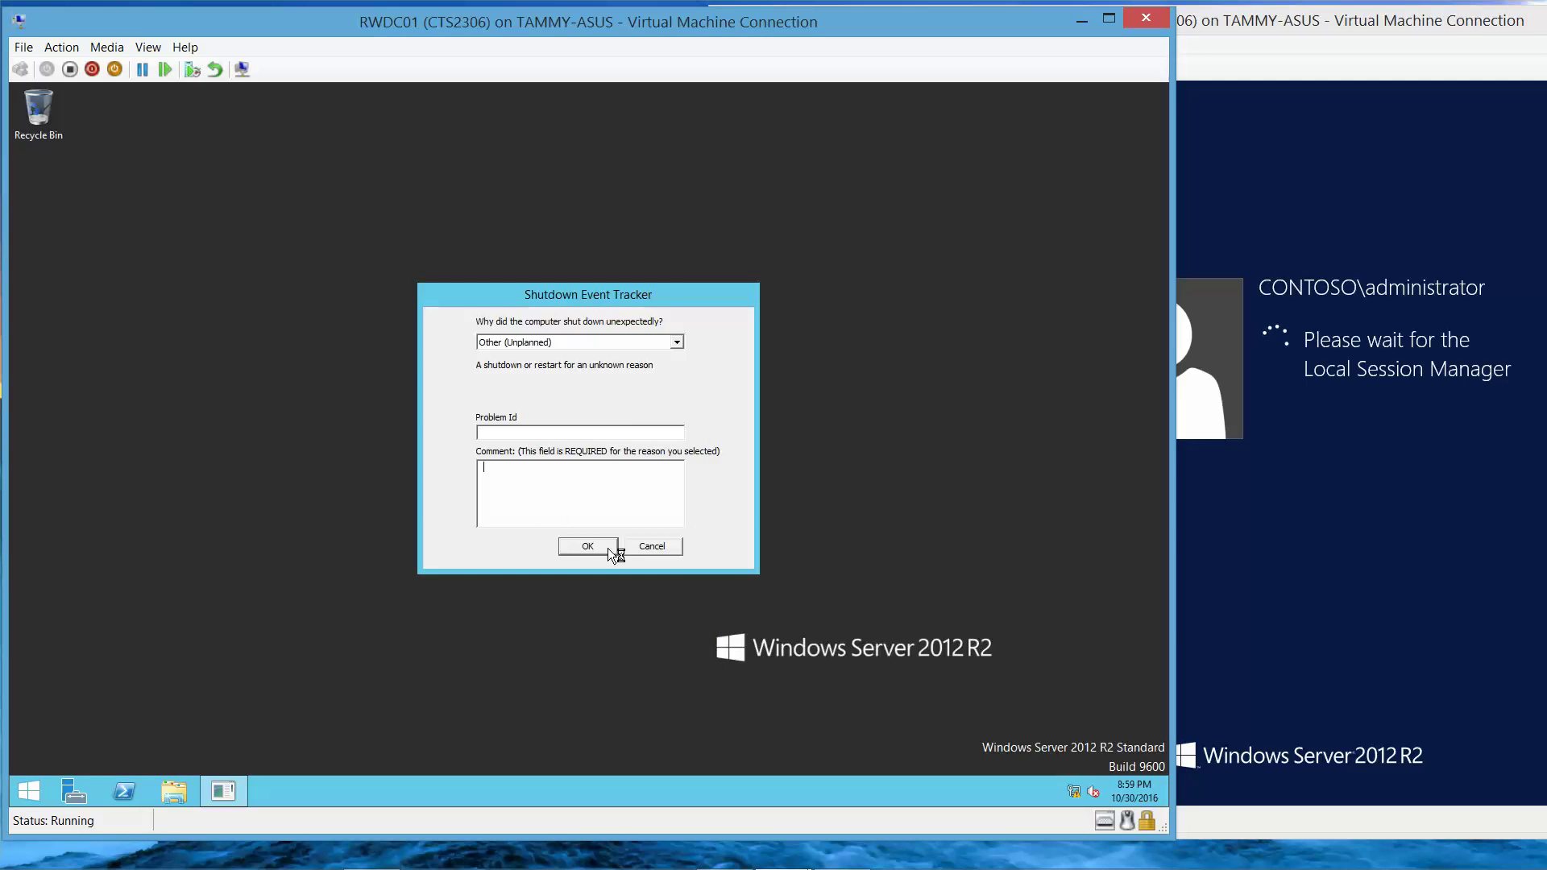
click(585, 543)
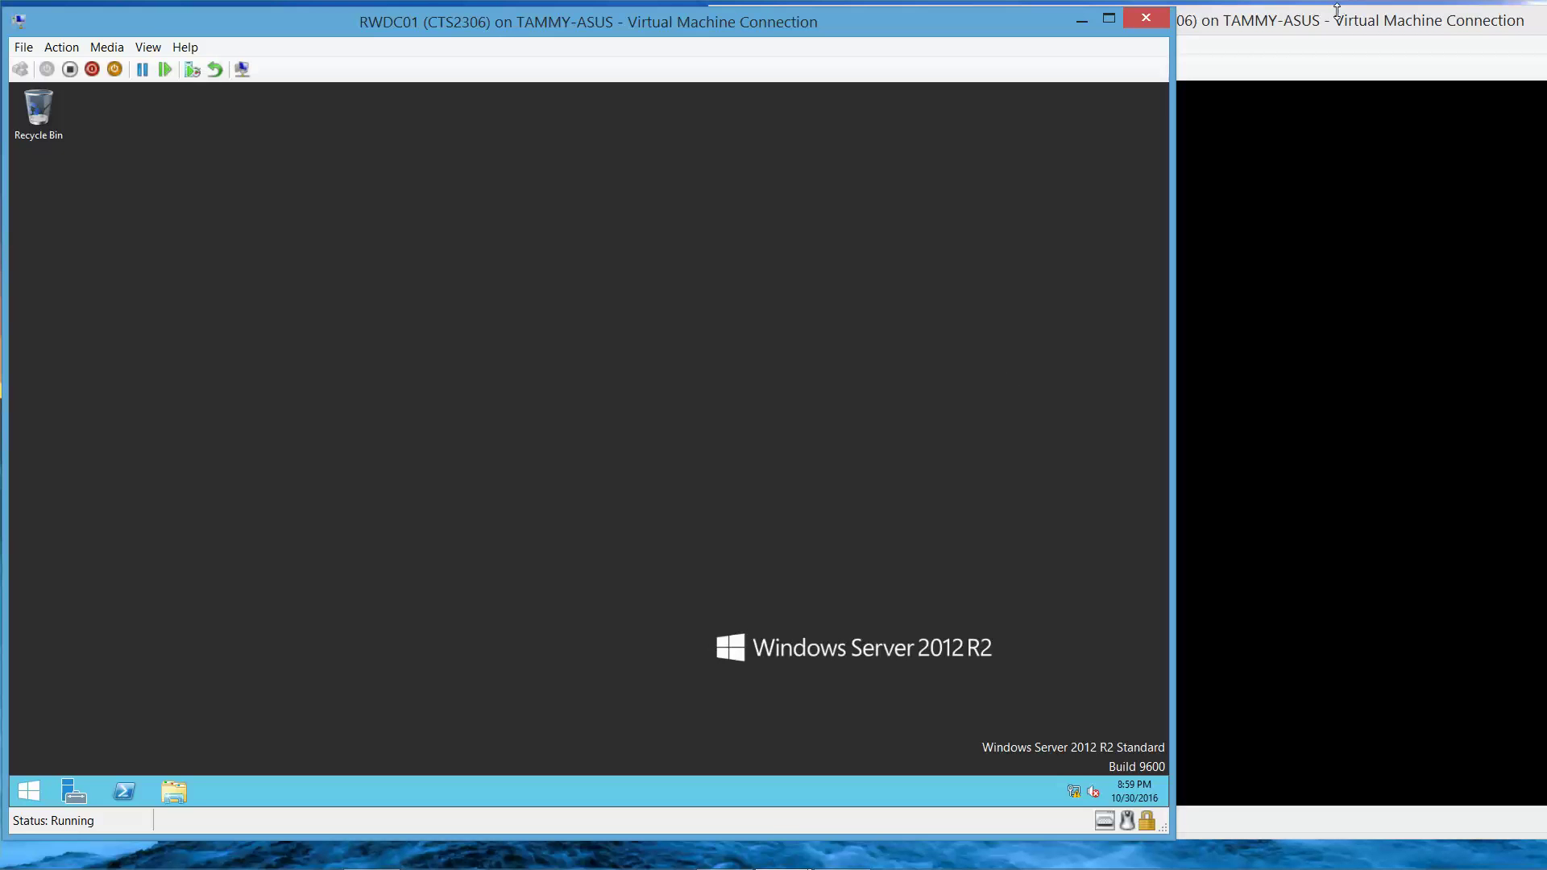
click(1336, 12)
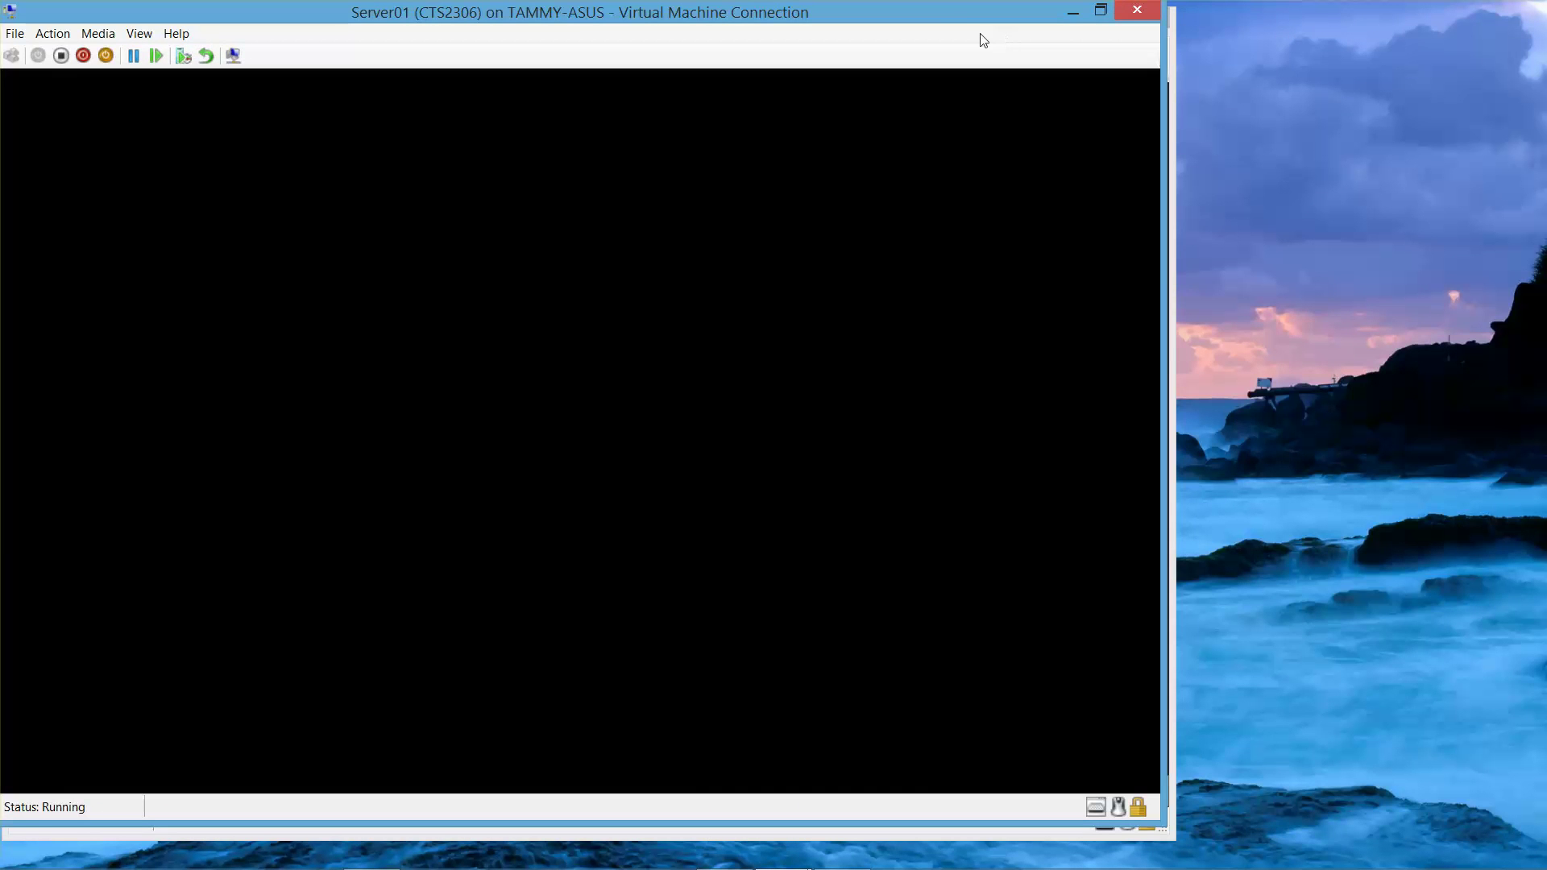
- Move the Server01 window aside and dismiss its Shutdown Event Tracker
drag(953, 16, 1332, 25)
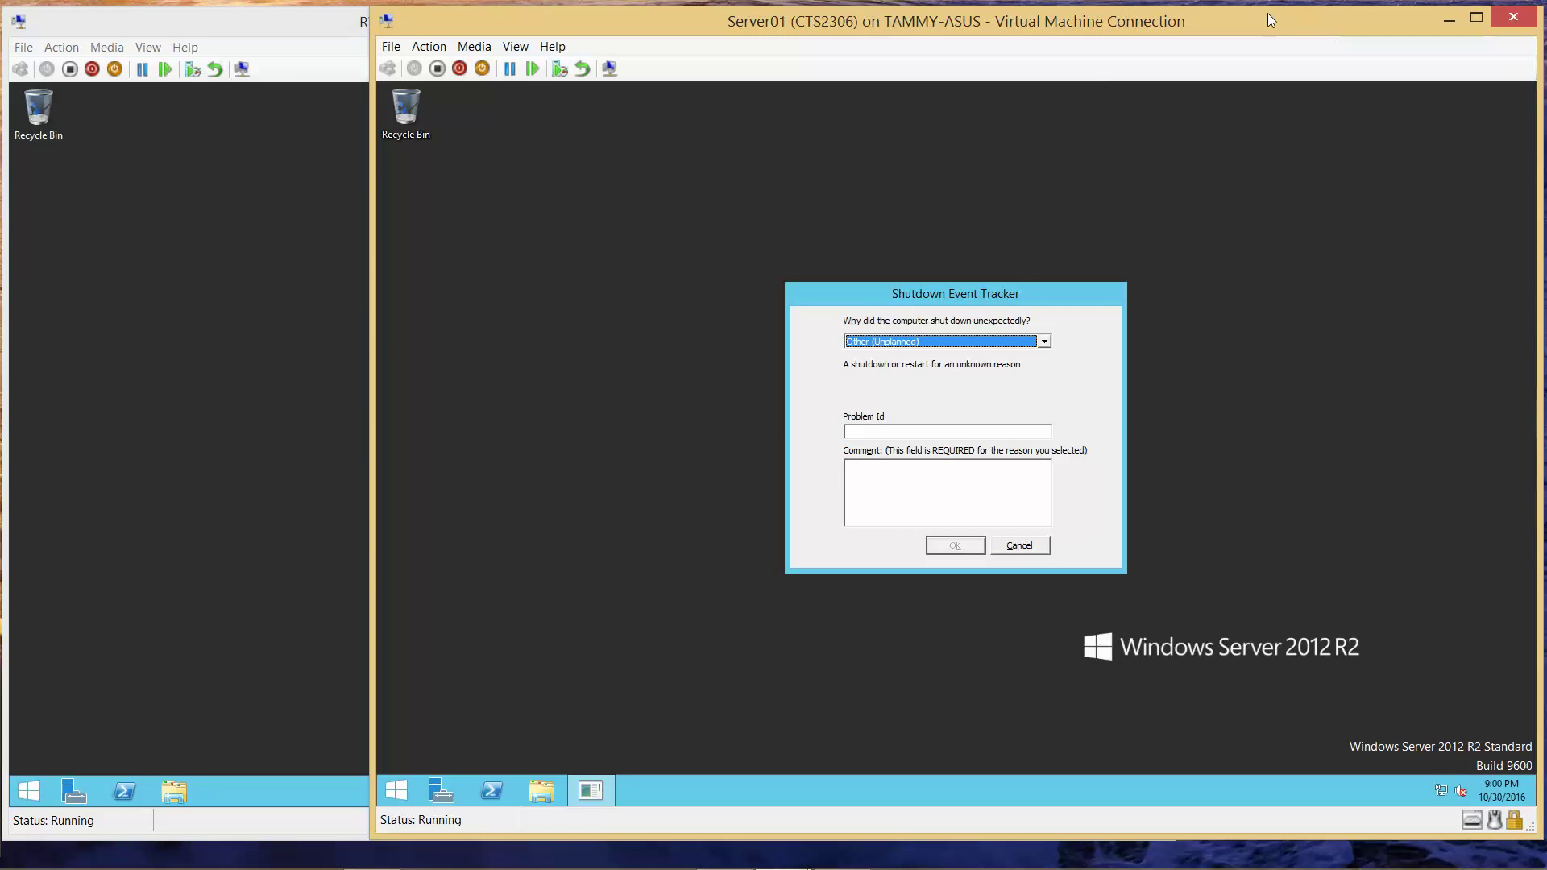
click(874, 476)
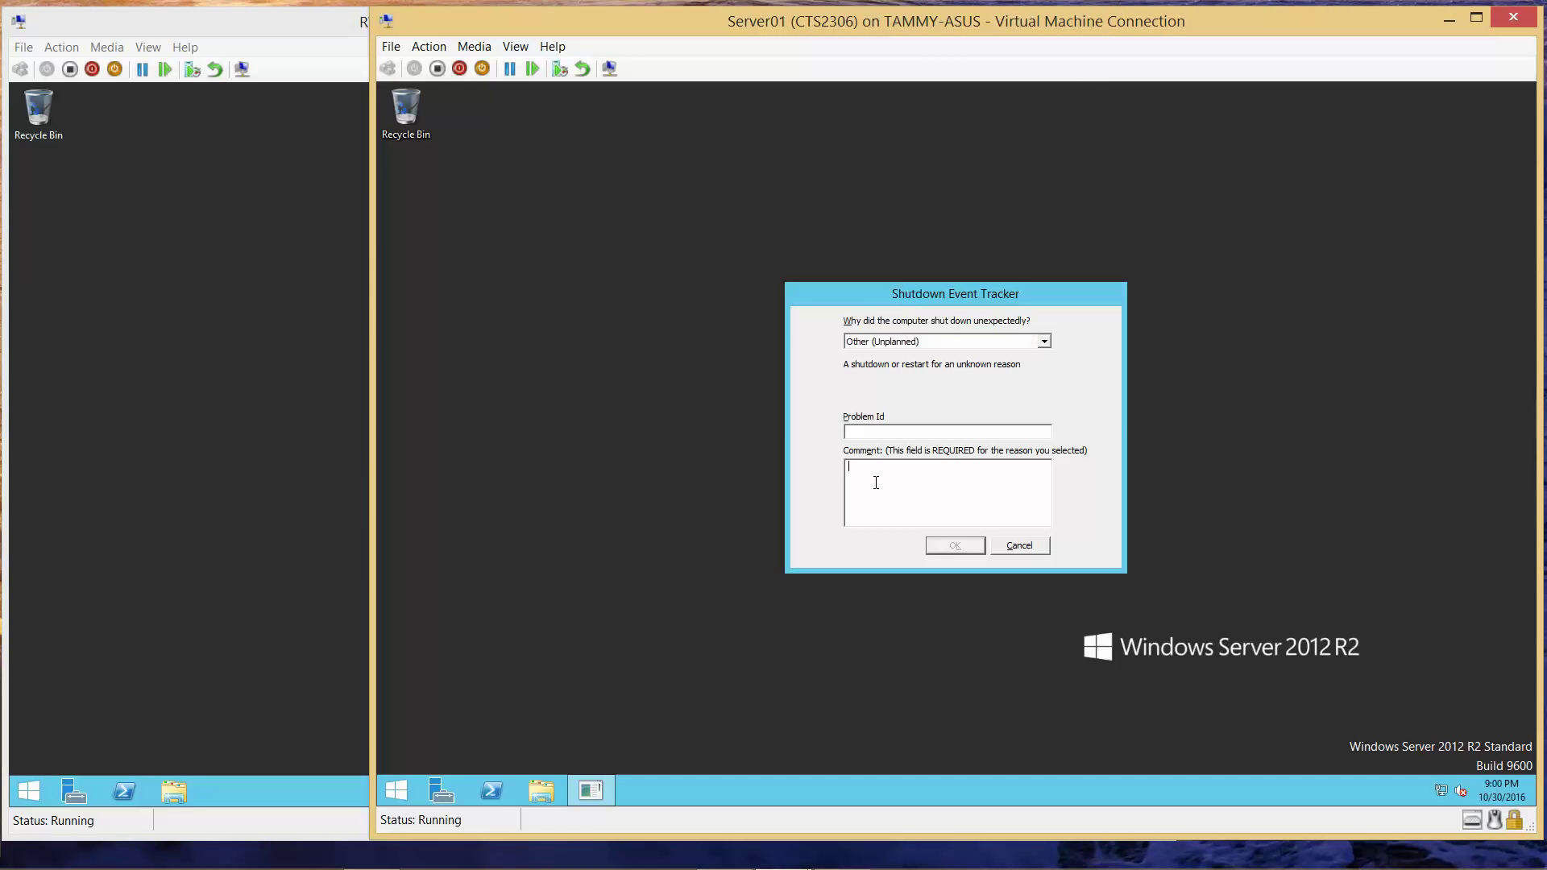
click(942, 545)
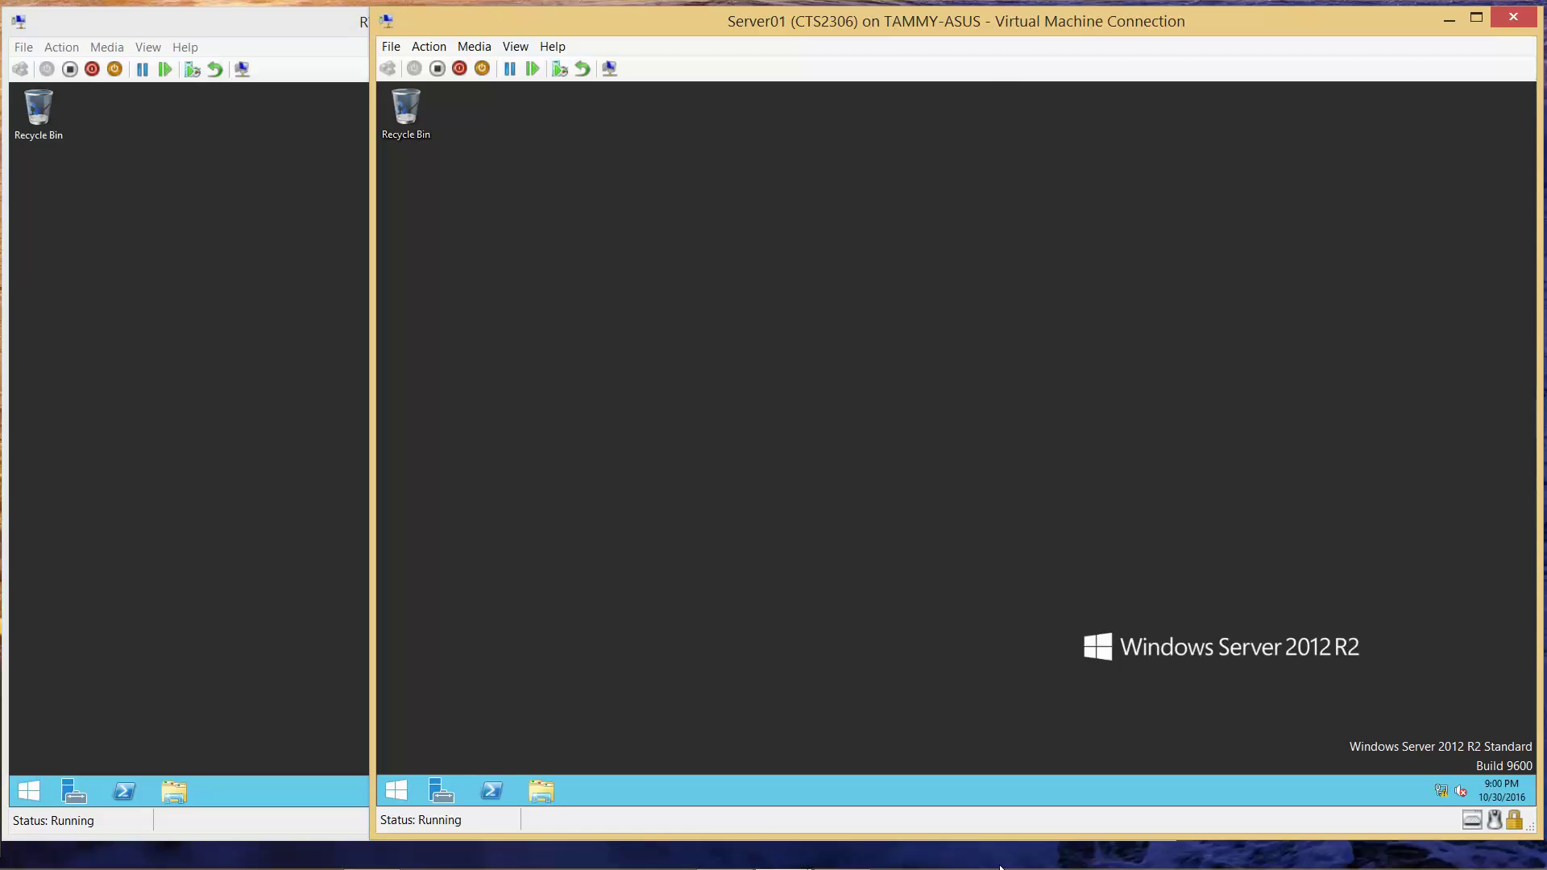
- Launch iSCSI Initiator from Server Manager's Tools and start the Microsoft iSCSI service automatically
mouse_move(1000, 868)
click(854, 860)
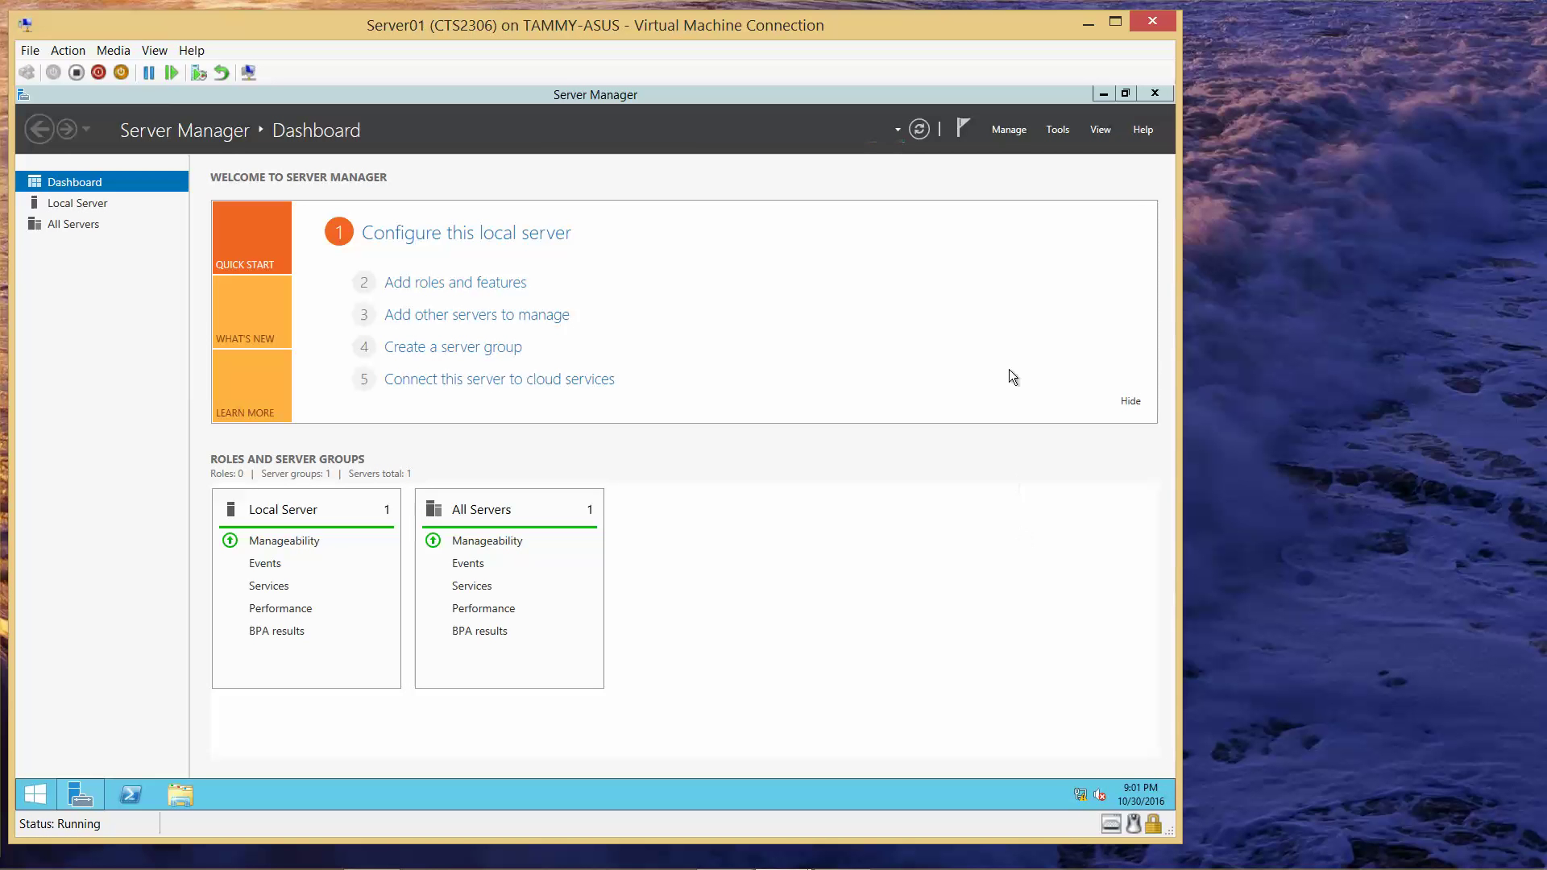
click(1061, 137)
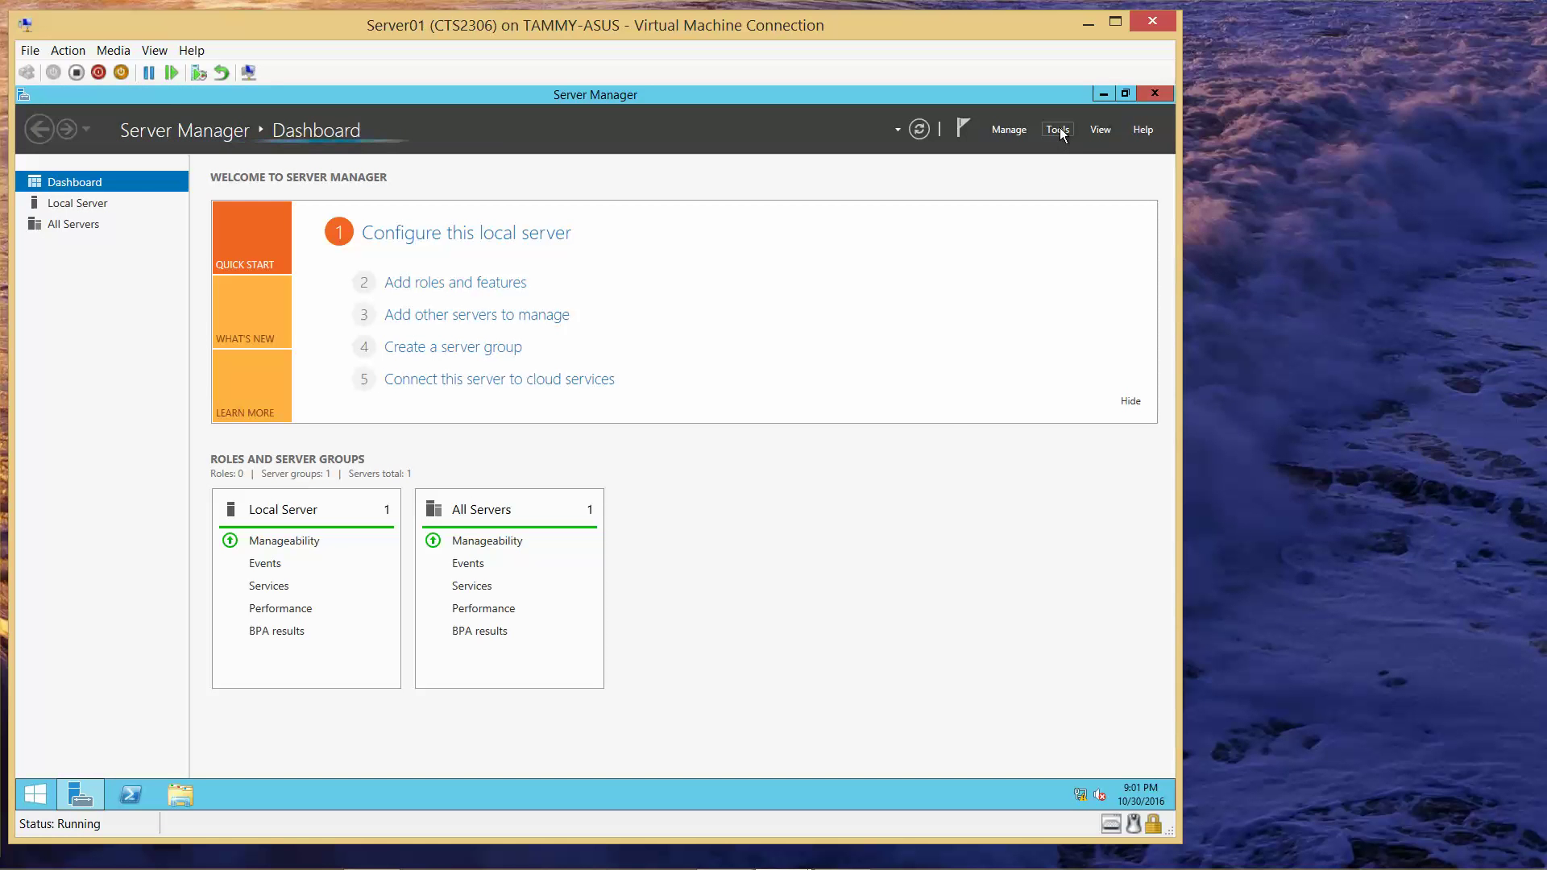
click(1060, 129)
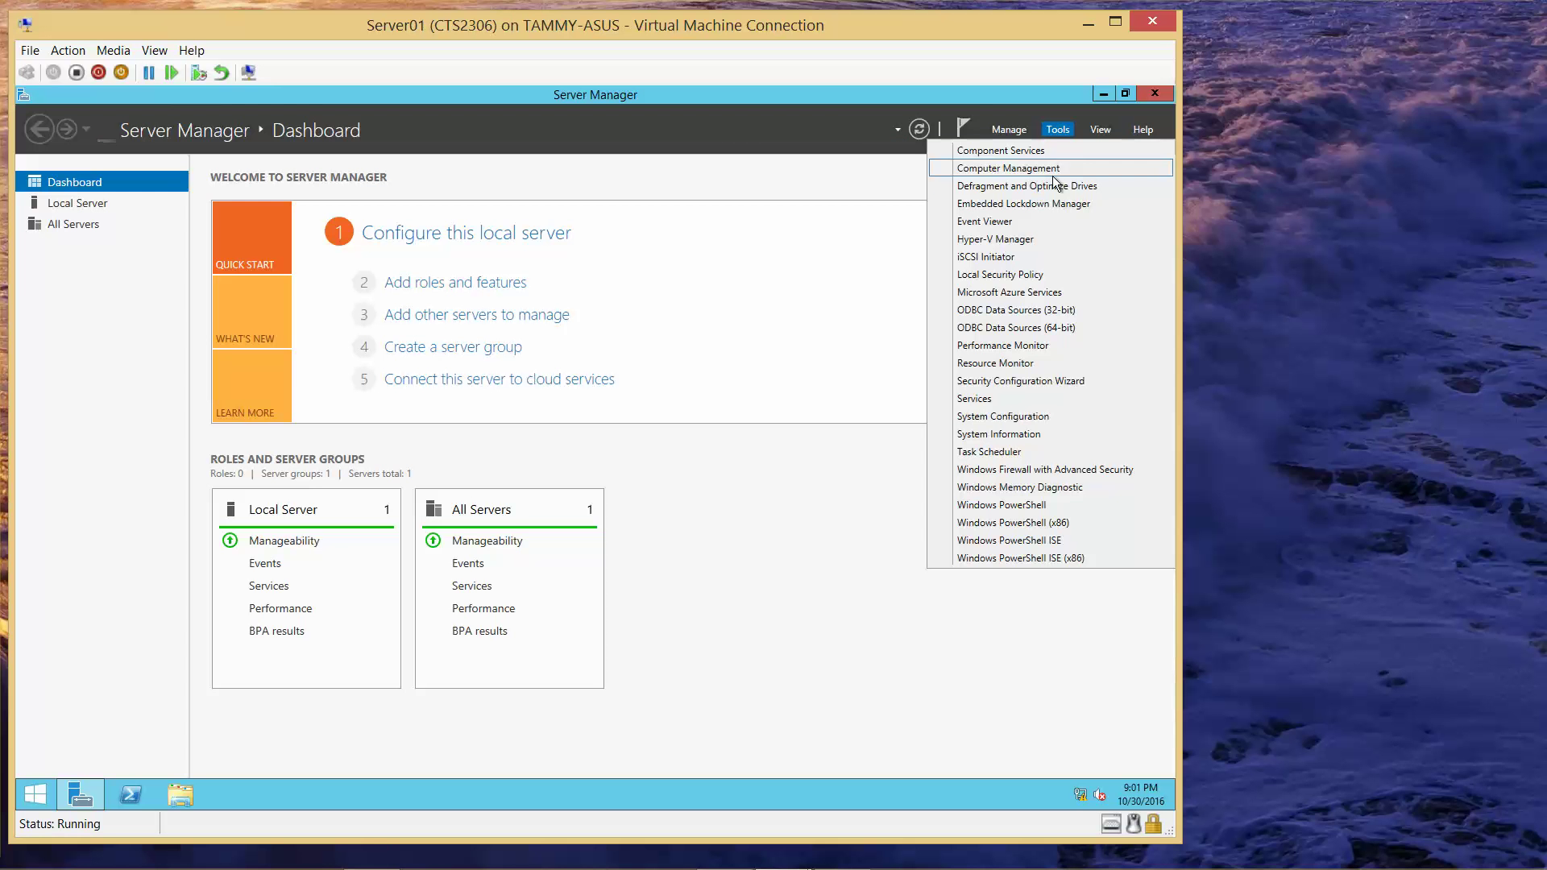
click(1005, 257)
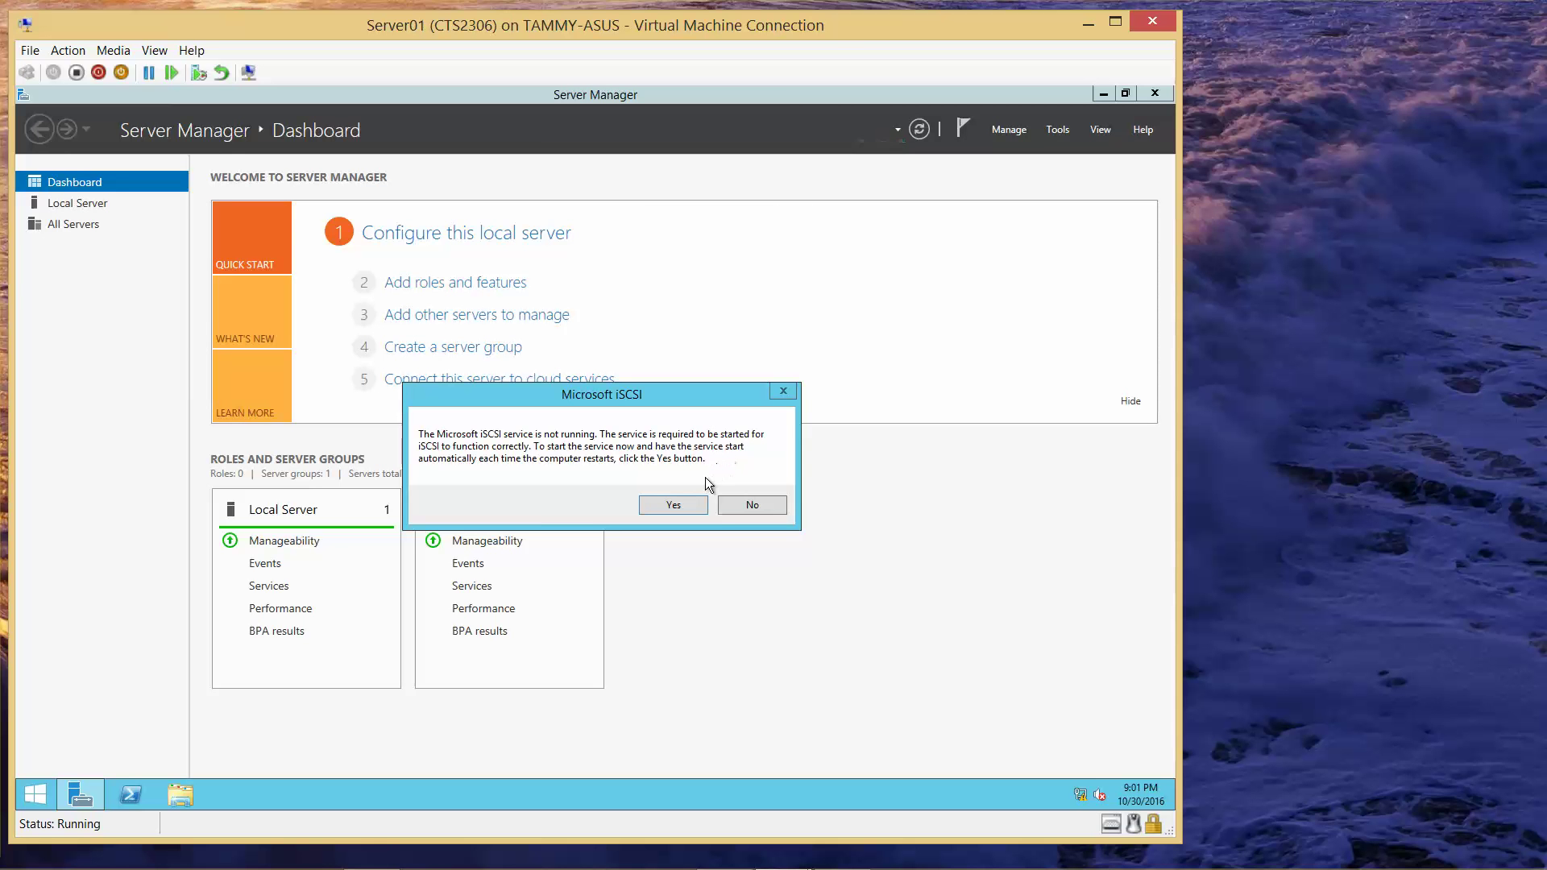
click(681, 505)
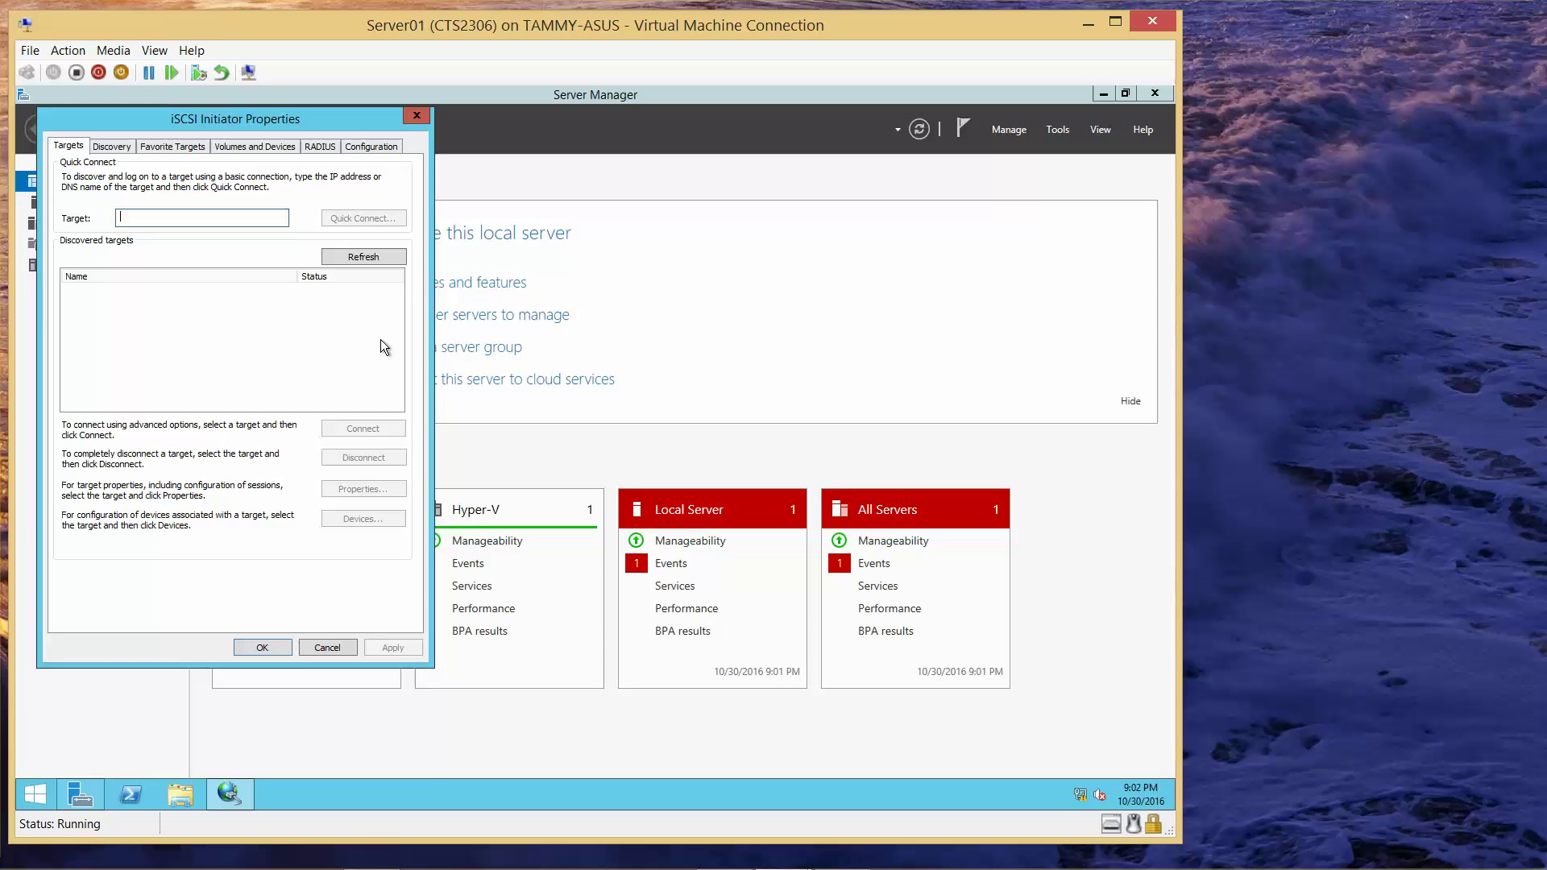
- Enter storage01.contoso.com as the iSCSI target, then return to Hyper-V Manager
text(storage0)
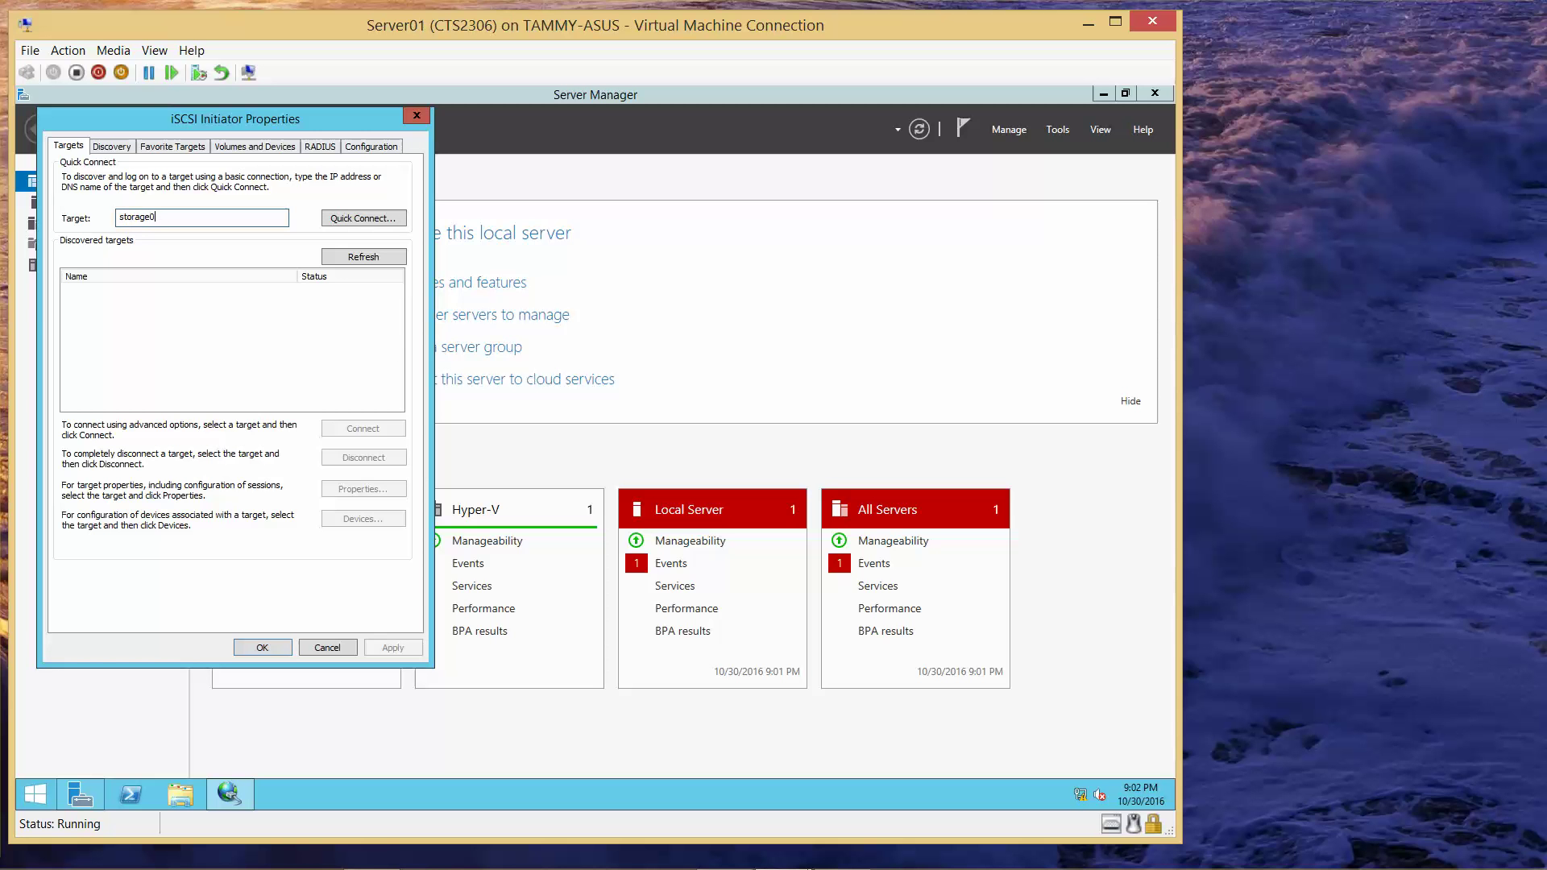
text(1.contoso.com)
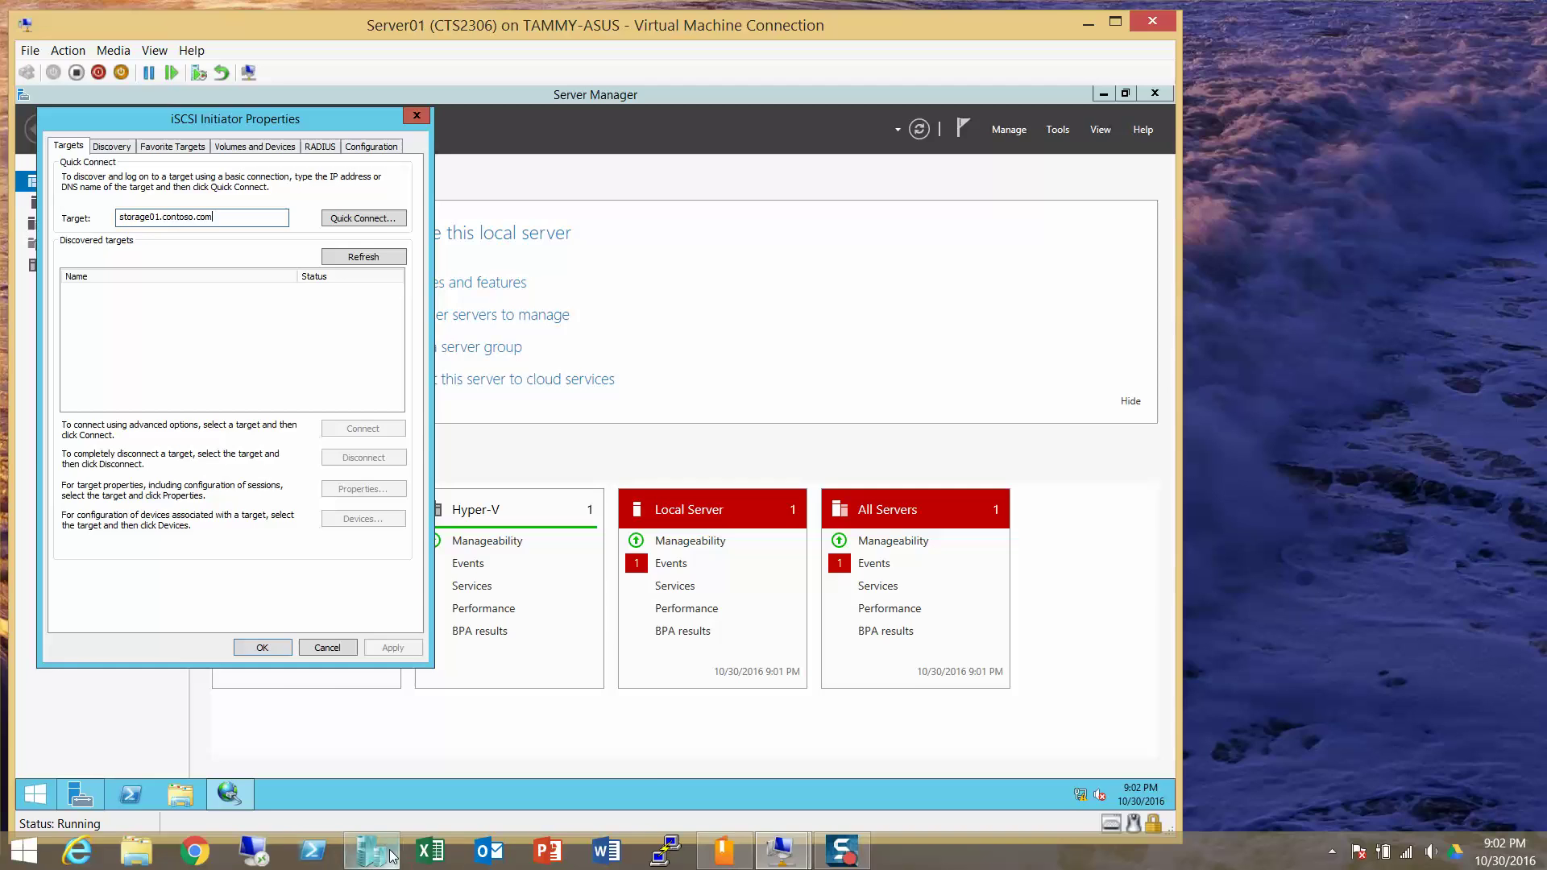
click(394, 833)
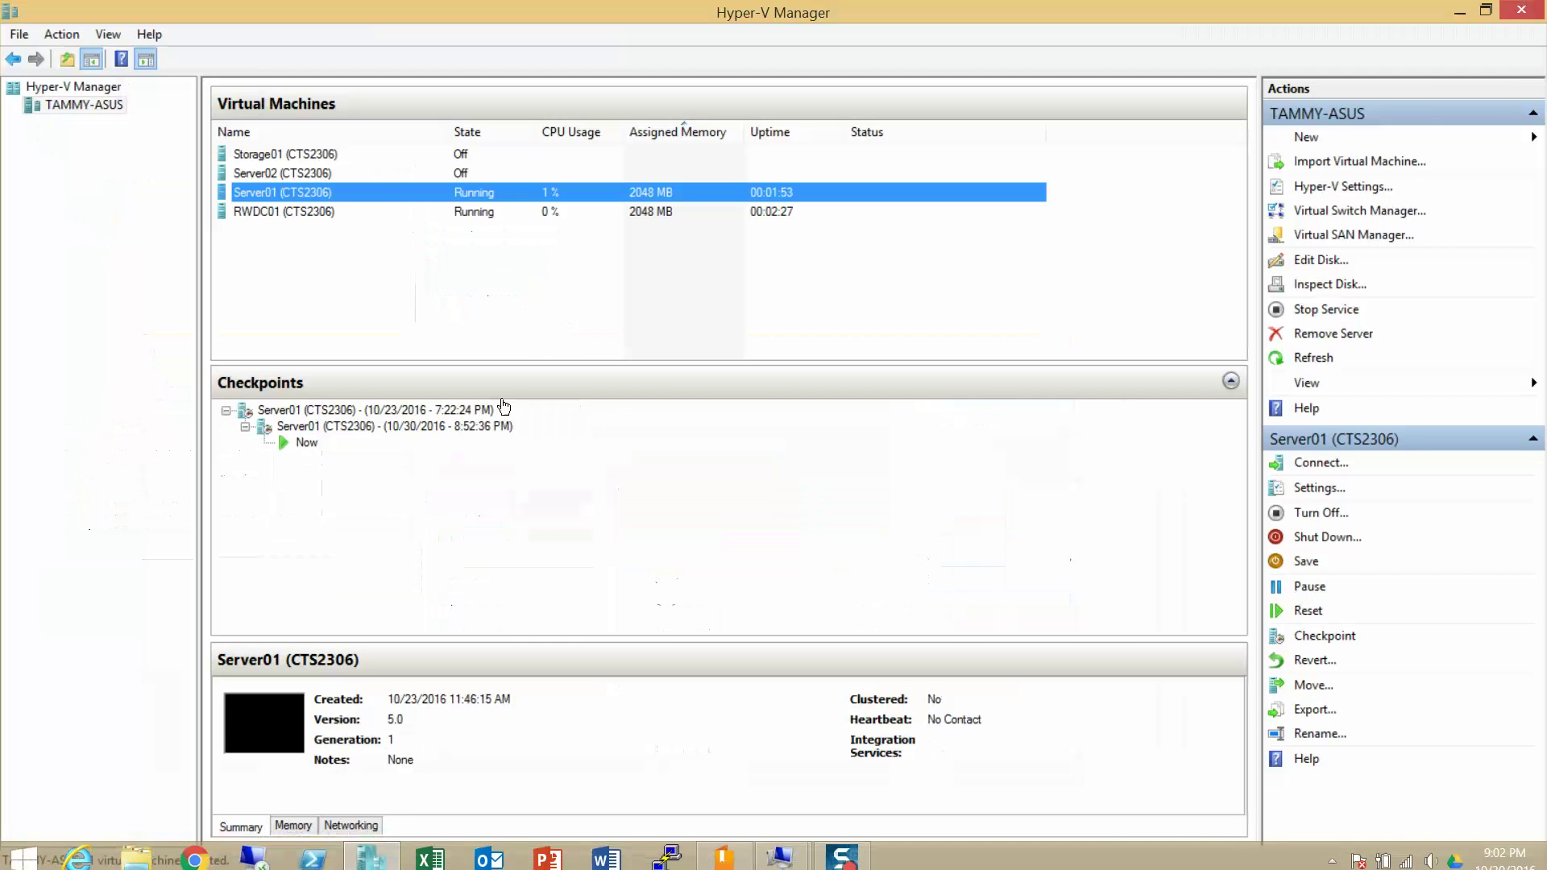
- Open a connection to Storage01 and start it
double_click(309, 151)
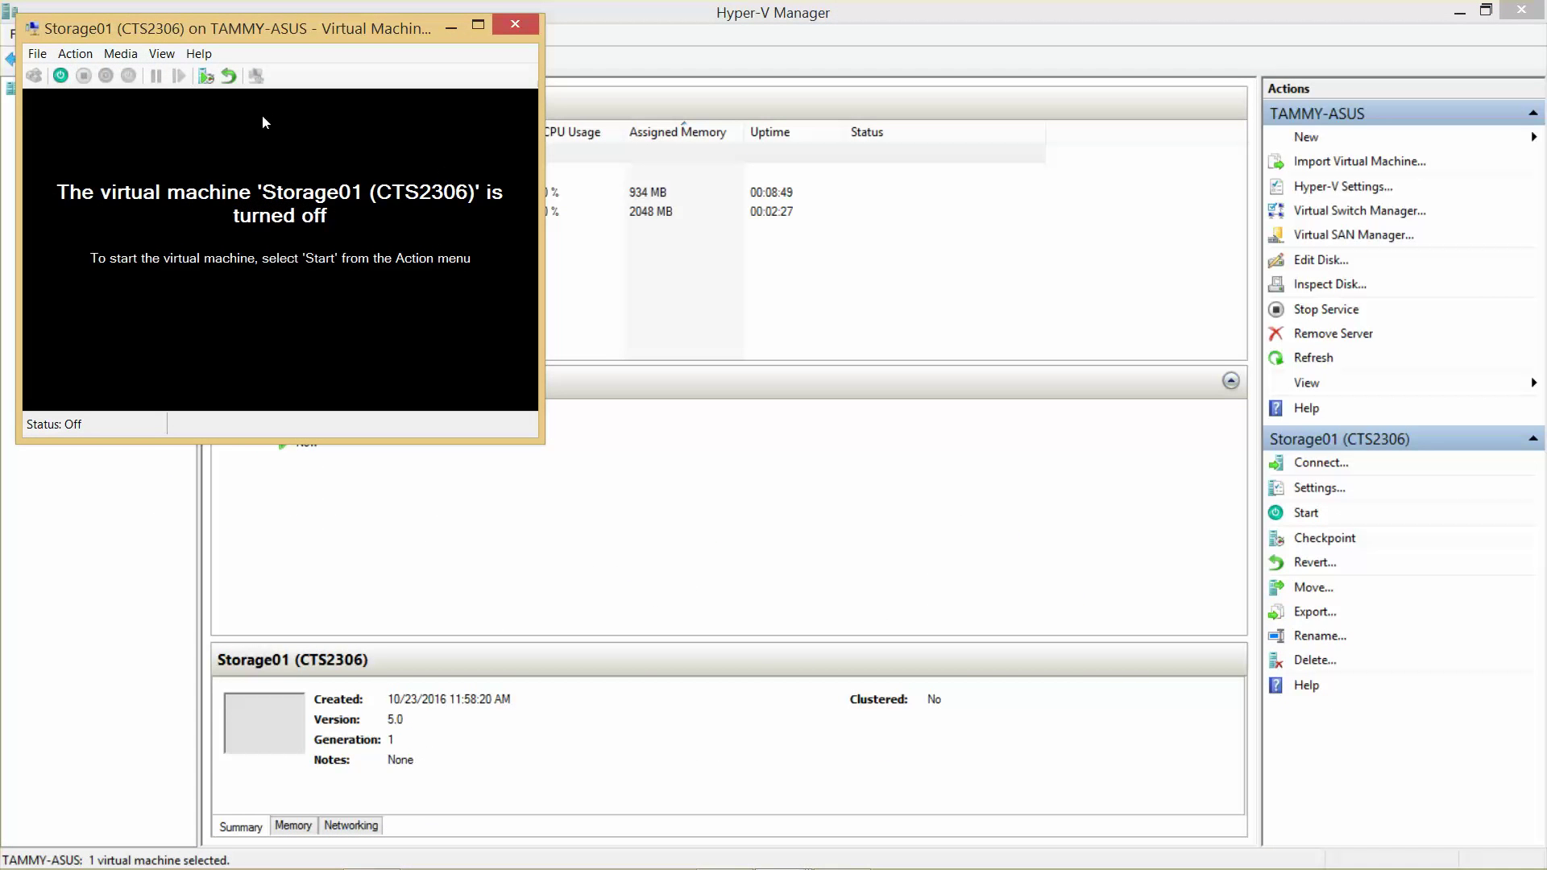
click(61, 76)
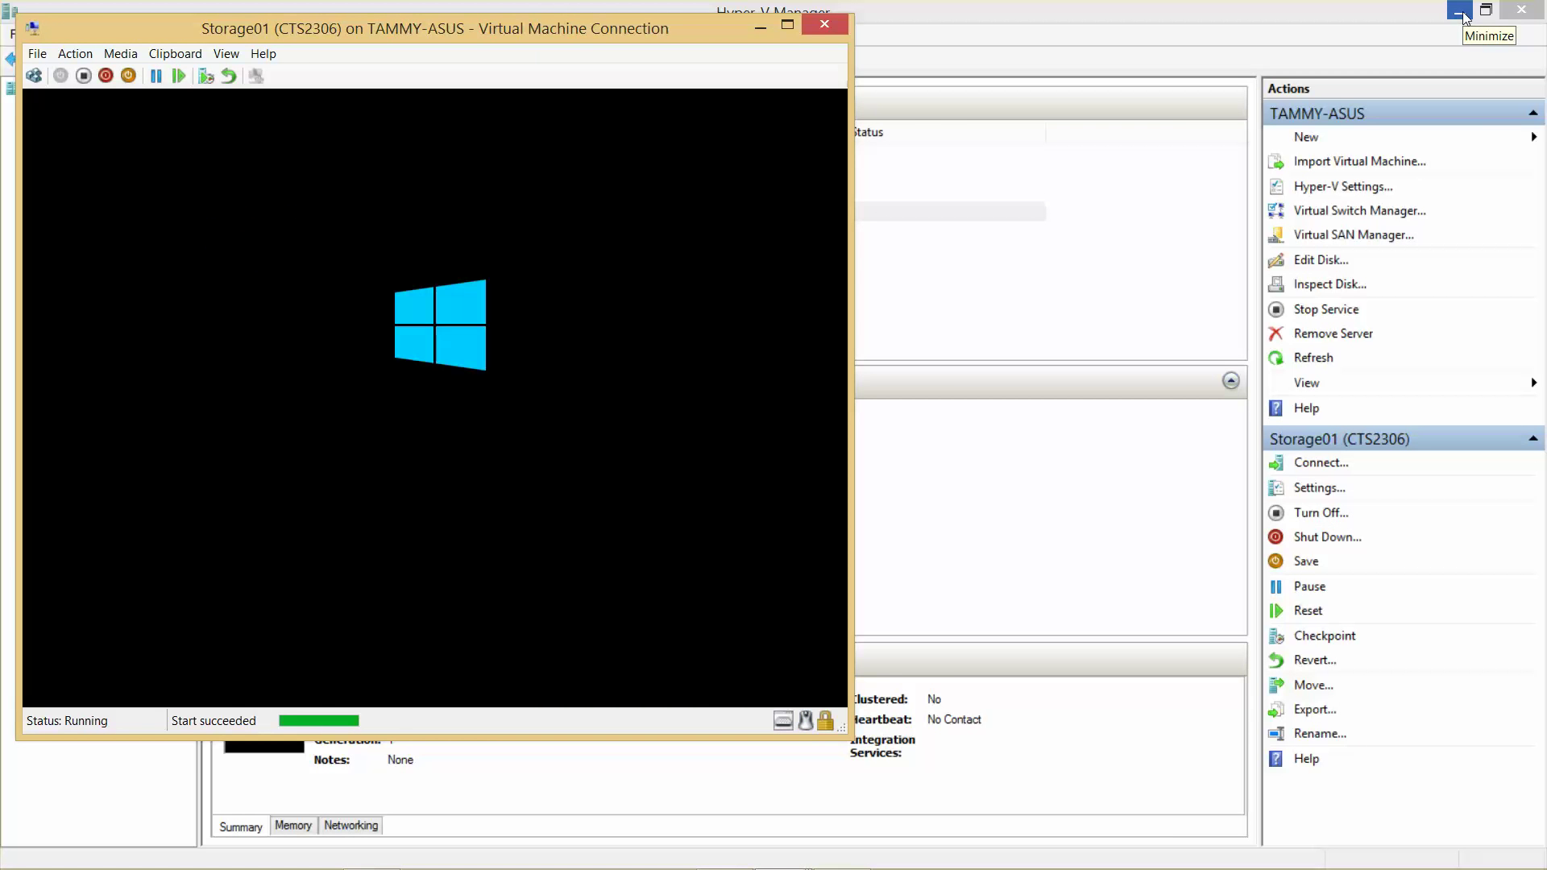
click(1460, 11)
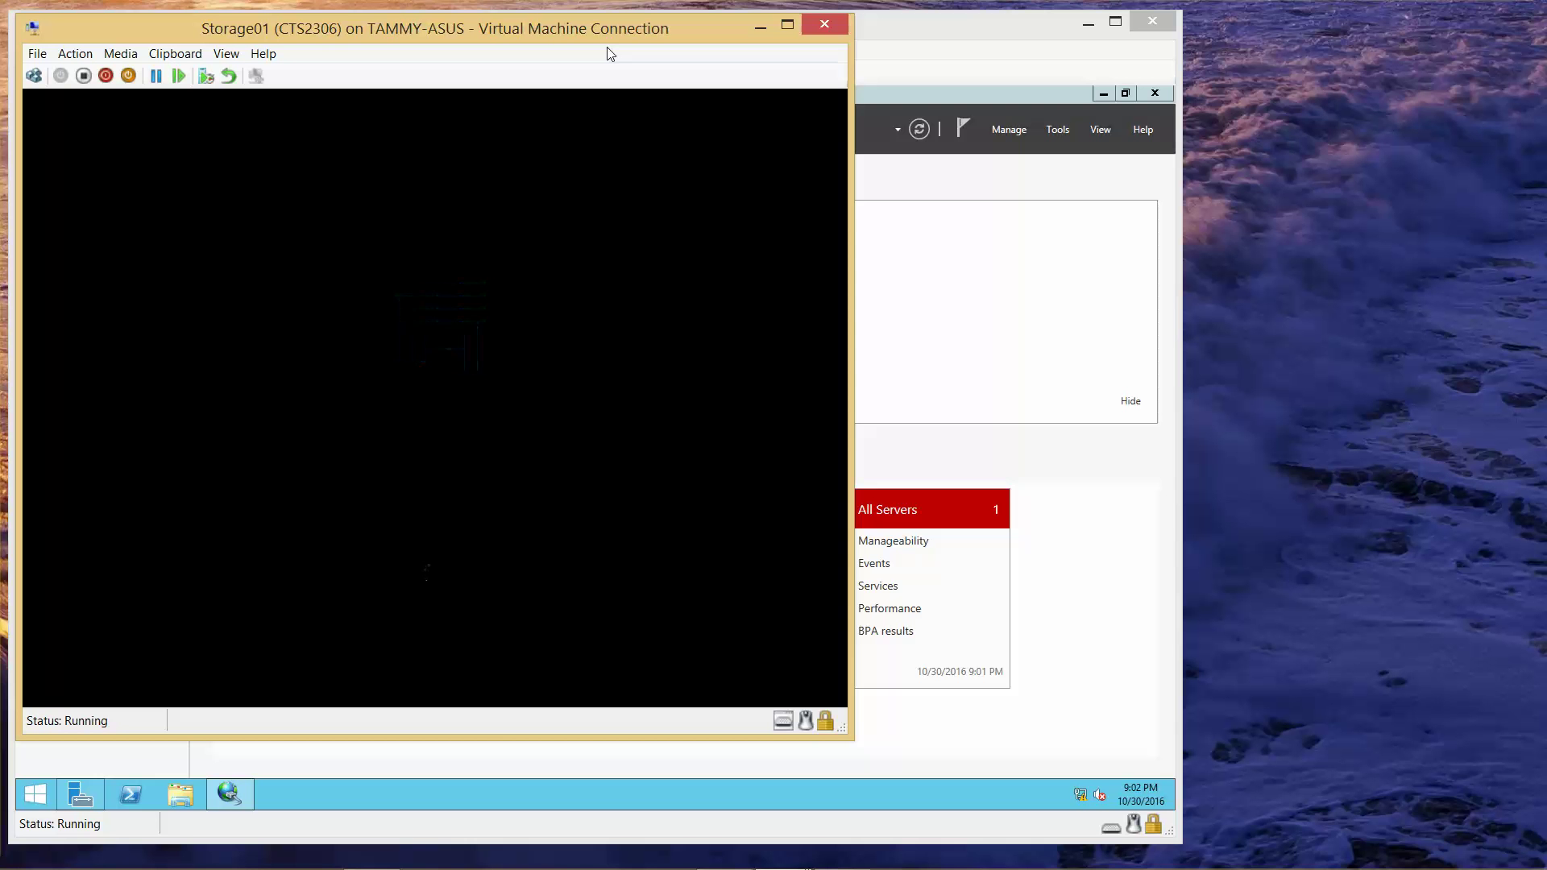
- Open a connection to Server02, start it, and minimize Hyper-V Manager
mouse_move(822, 866)
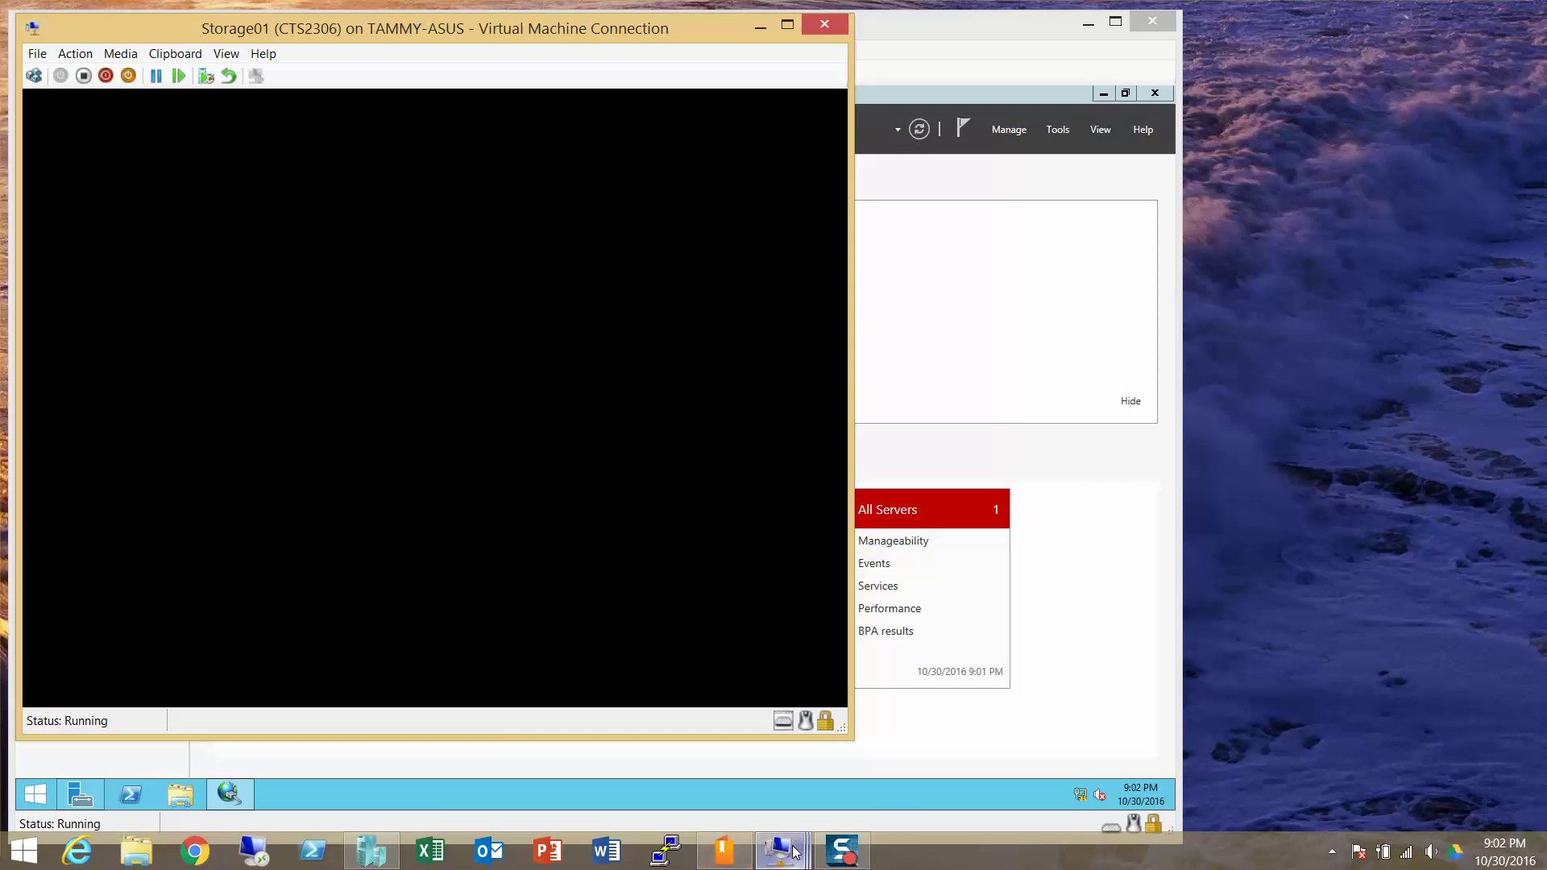
click(370, 850)
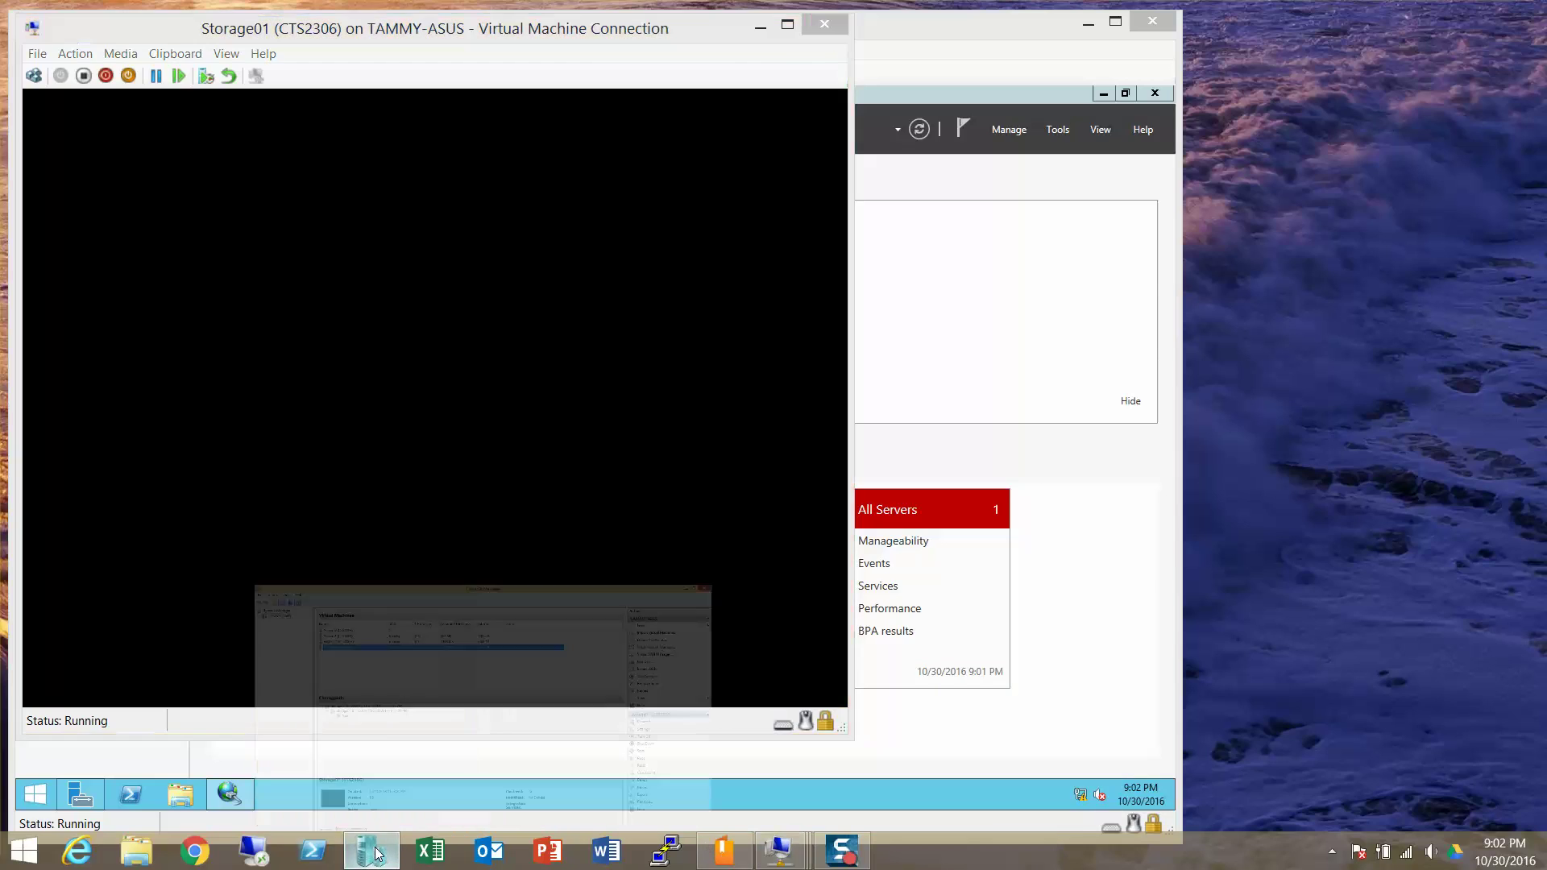
click(298, 157)
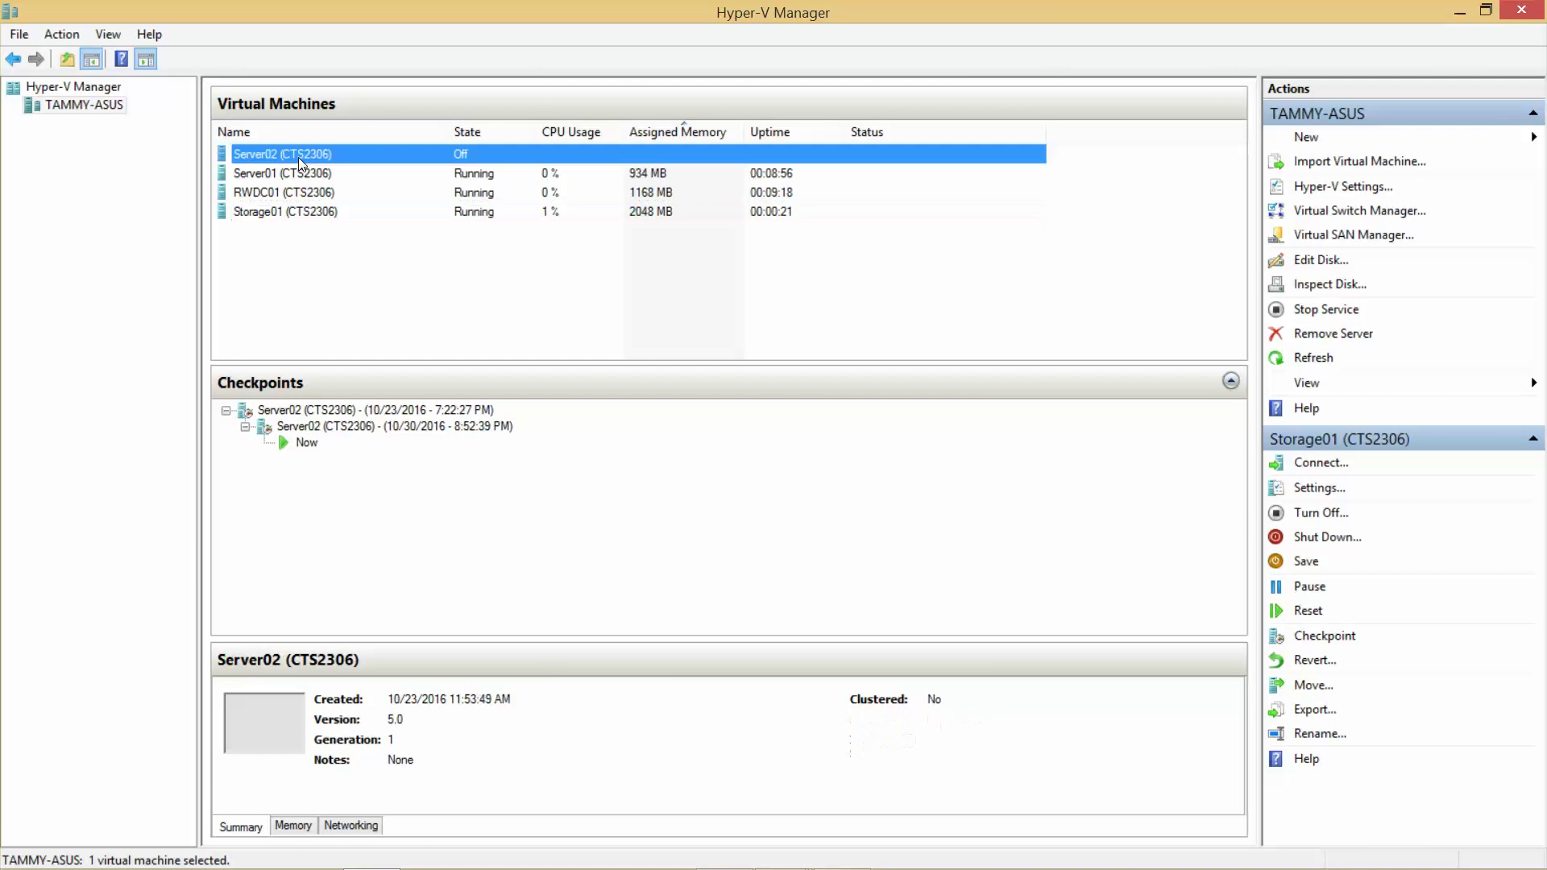
double_click(298, 157)
click(61, 75)
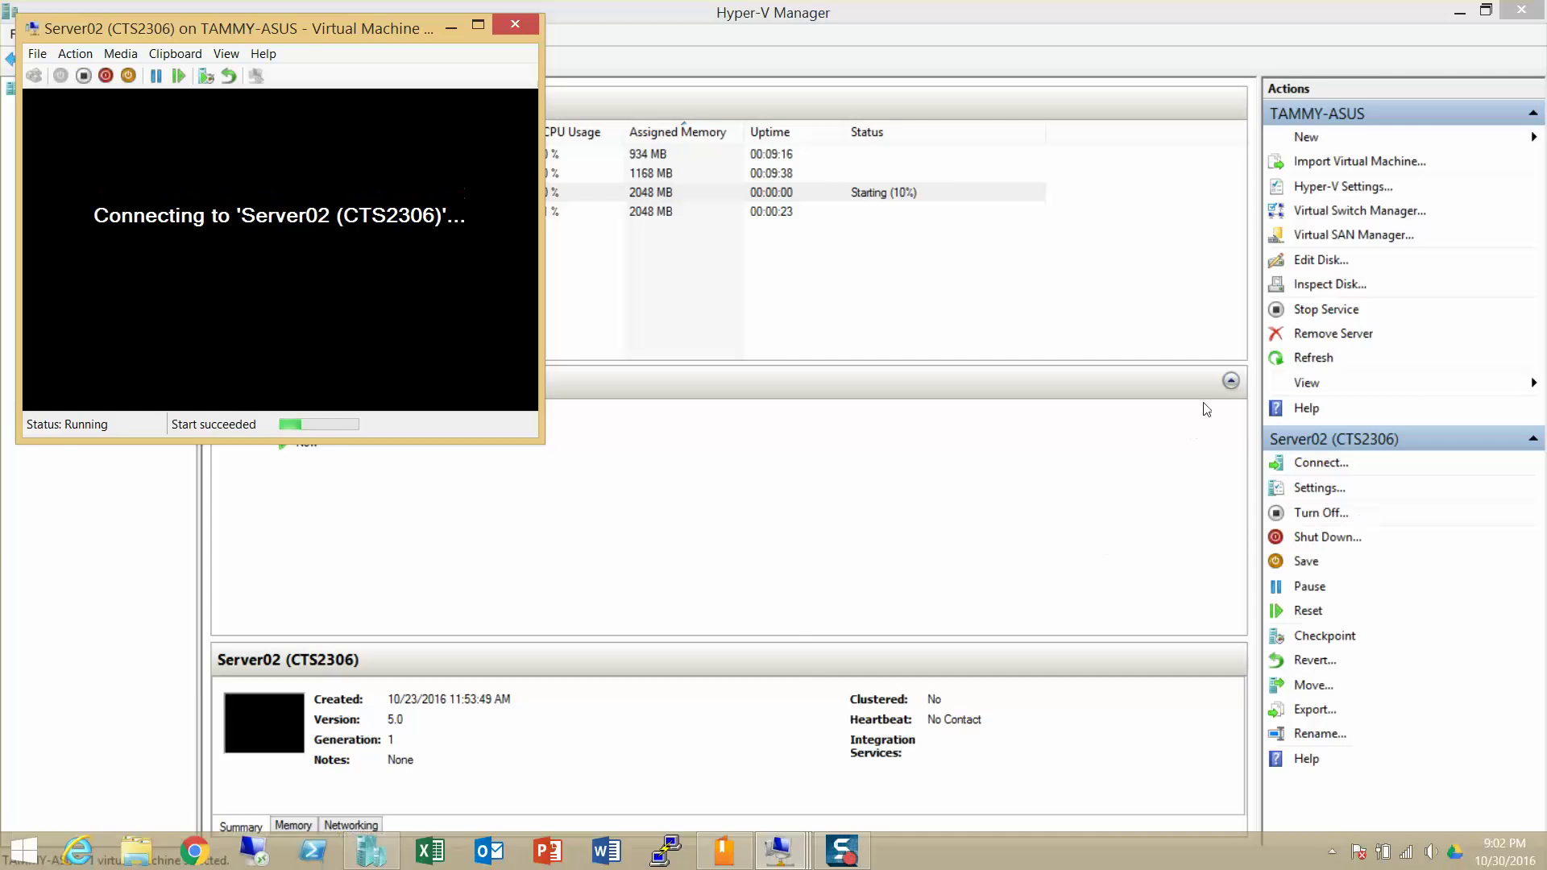
click(1460, 11)
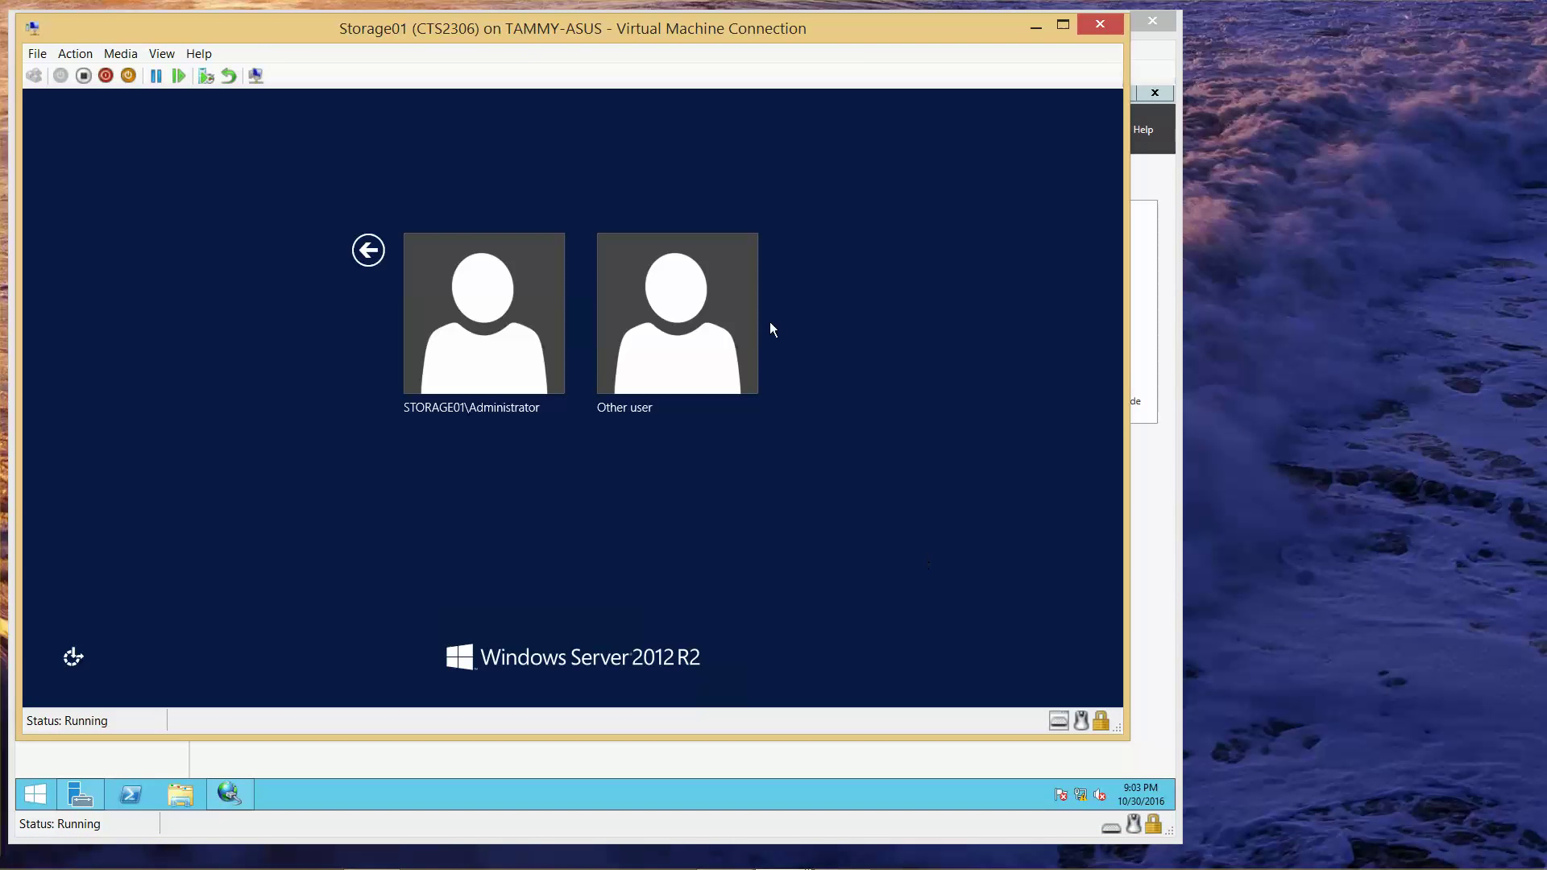
- Sign in to Storage01 as Other user with the domain administrator account and its password
click(699, 330)
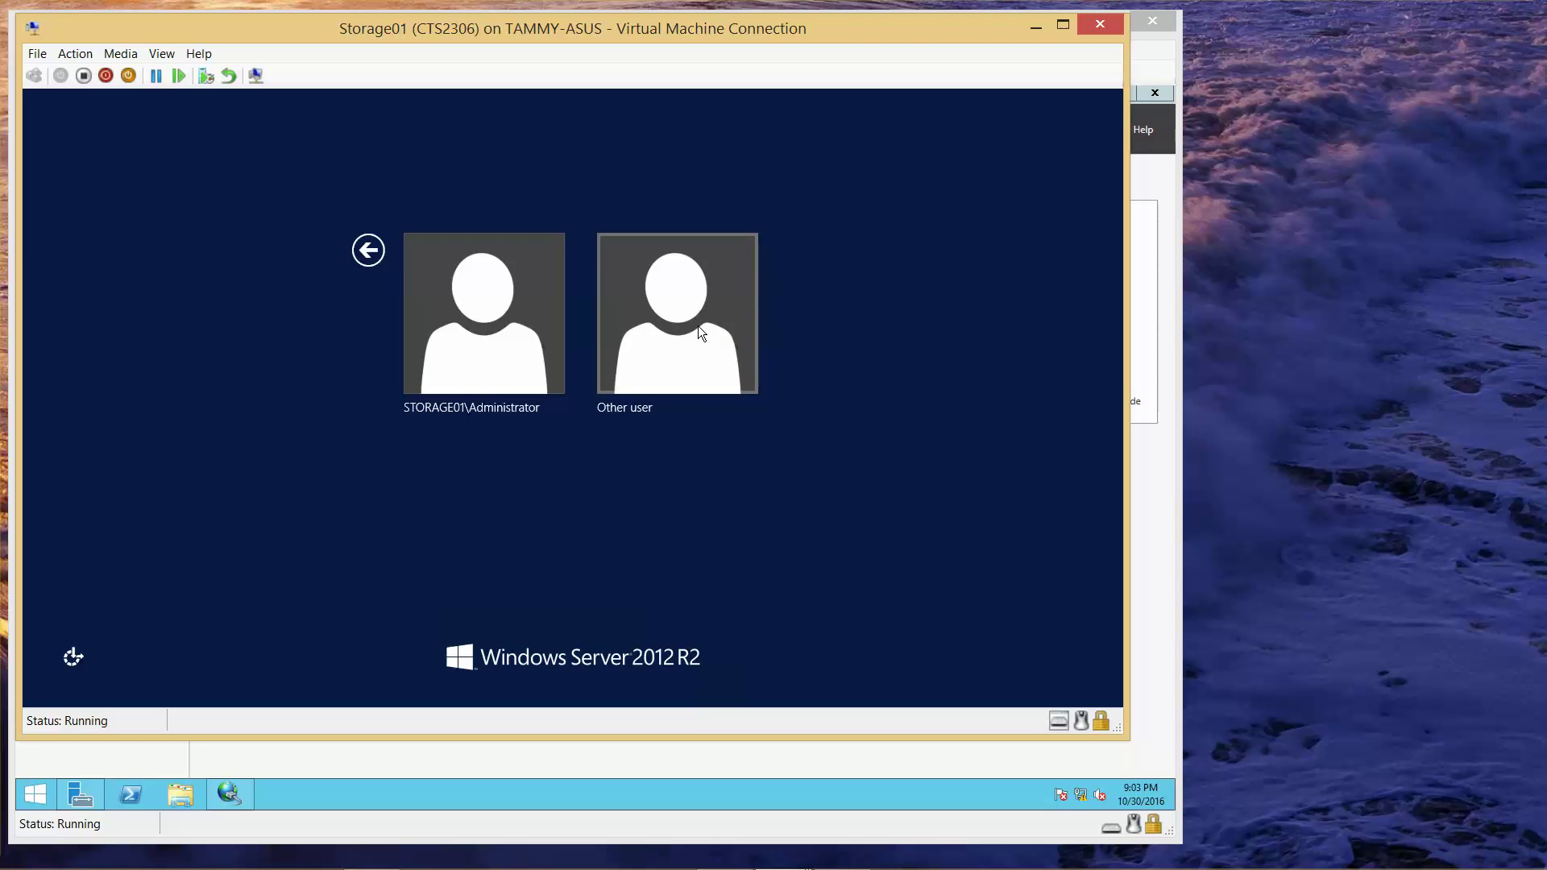
text(conto)
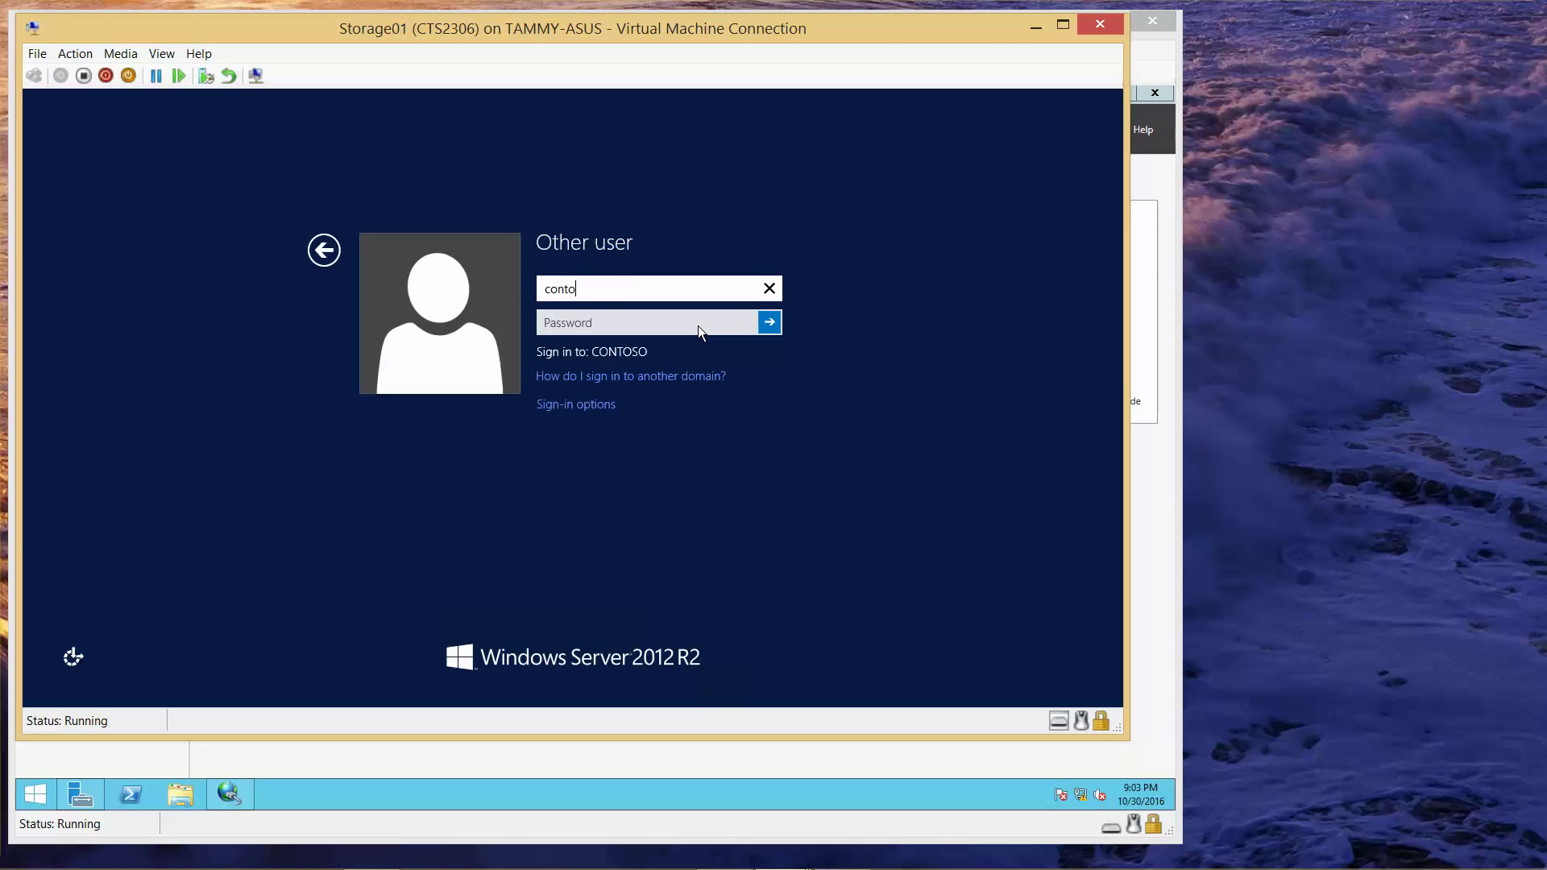
text(so\administrator)
key(Tab)
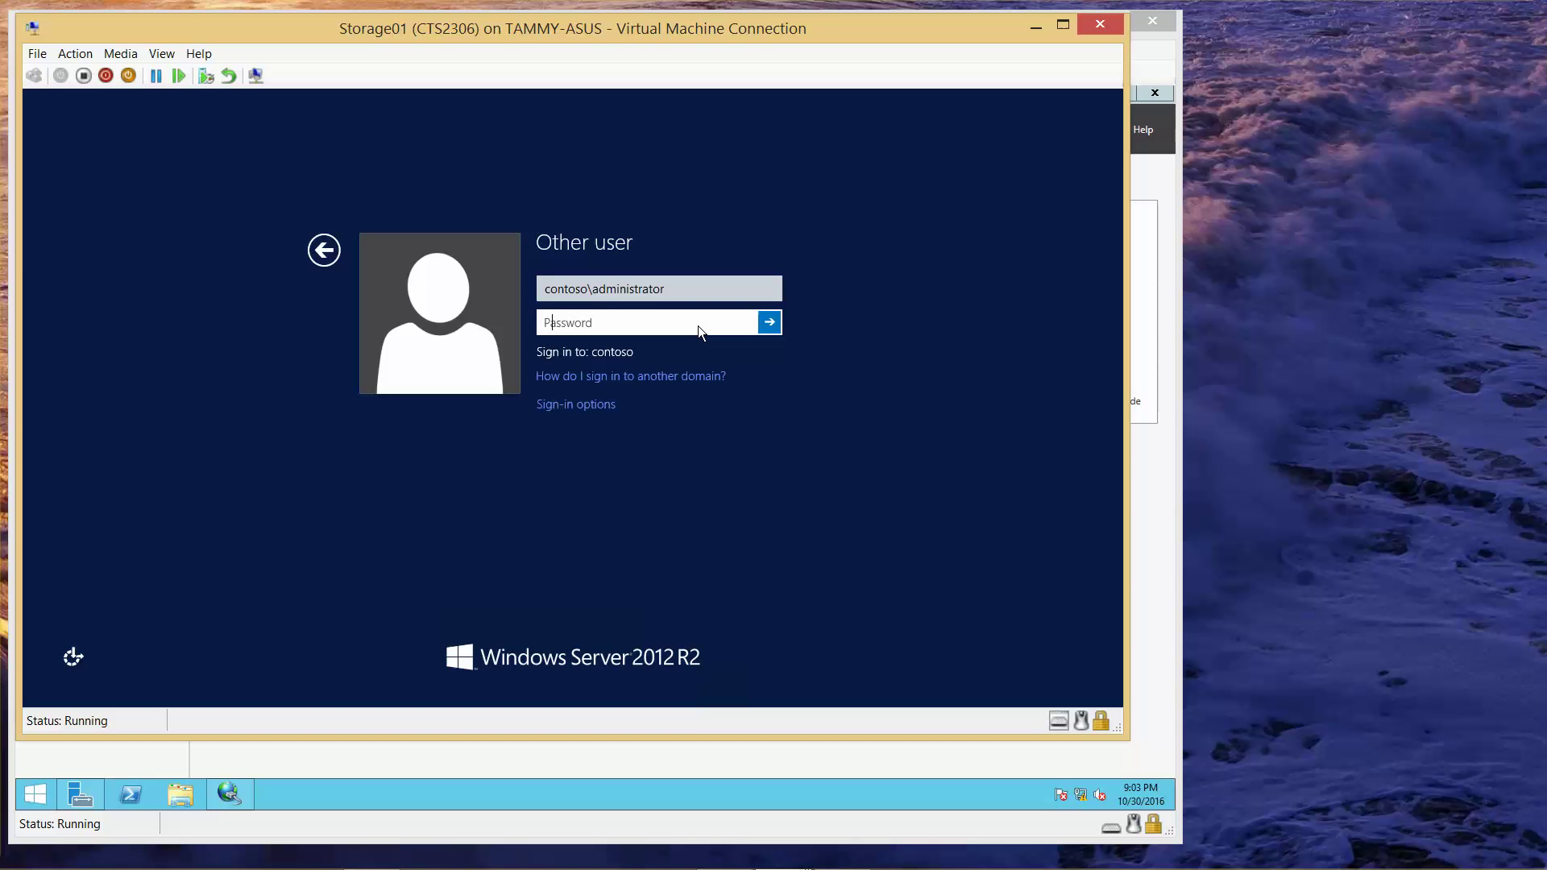
text(Pa$$w0rd)
click(742, 325)
click(769, 323)
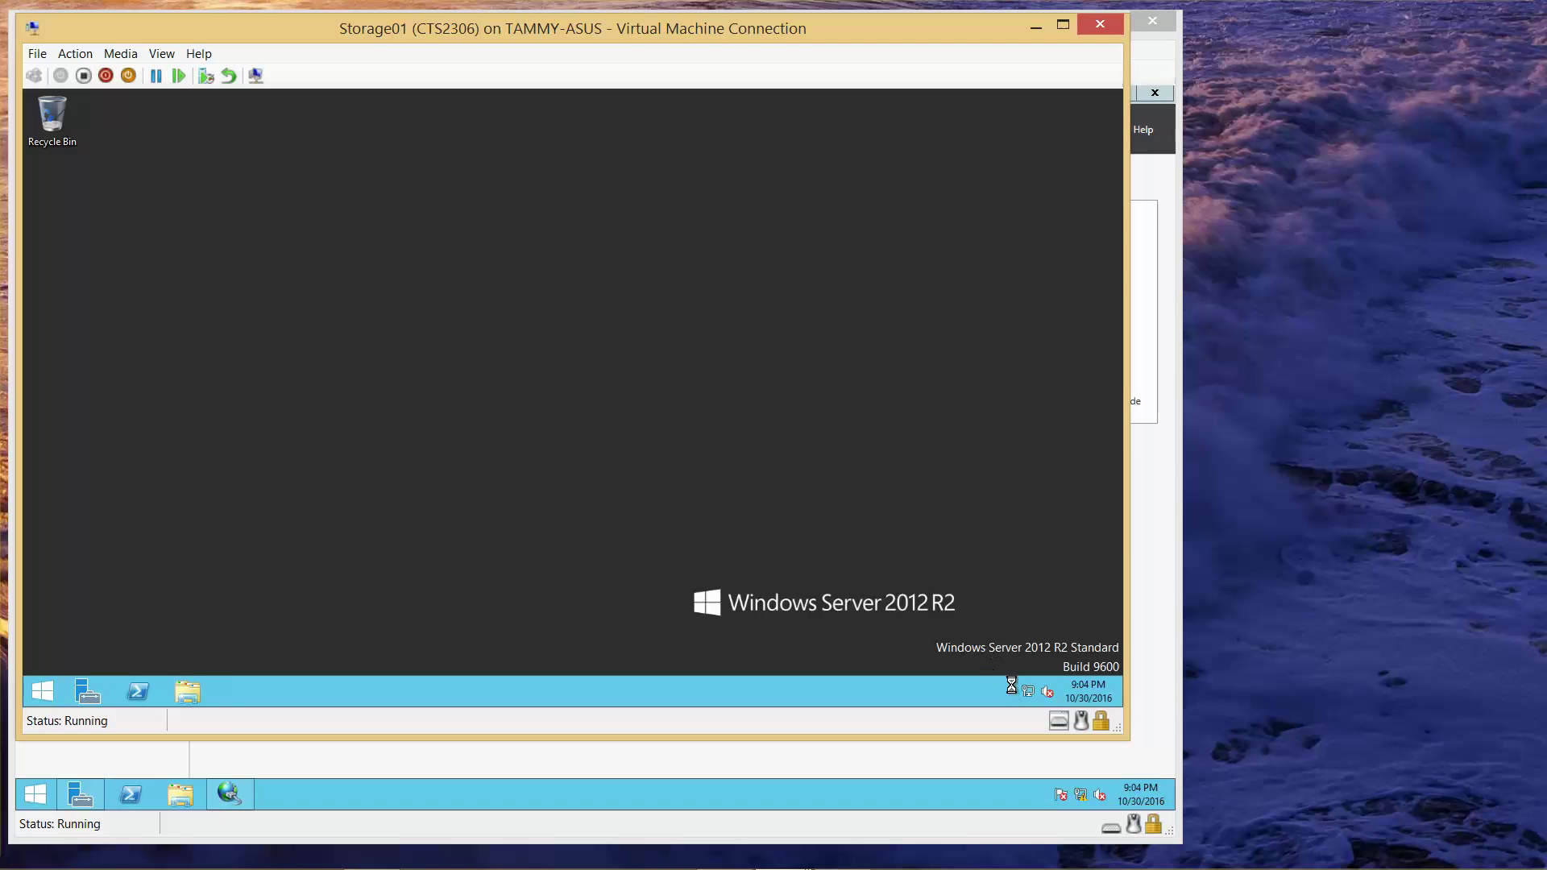
- Review Storage01's Ethernet IPv4 settings: address 192.168.1.80, DNS 192.168.1.50
right_click(1025, 691)
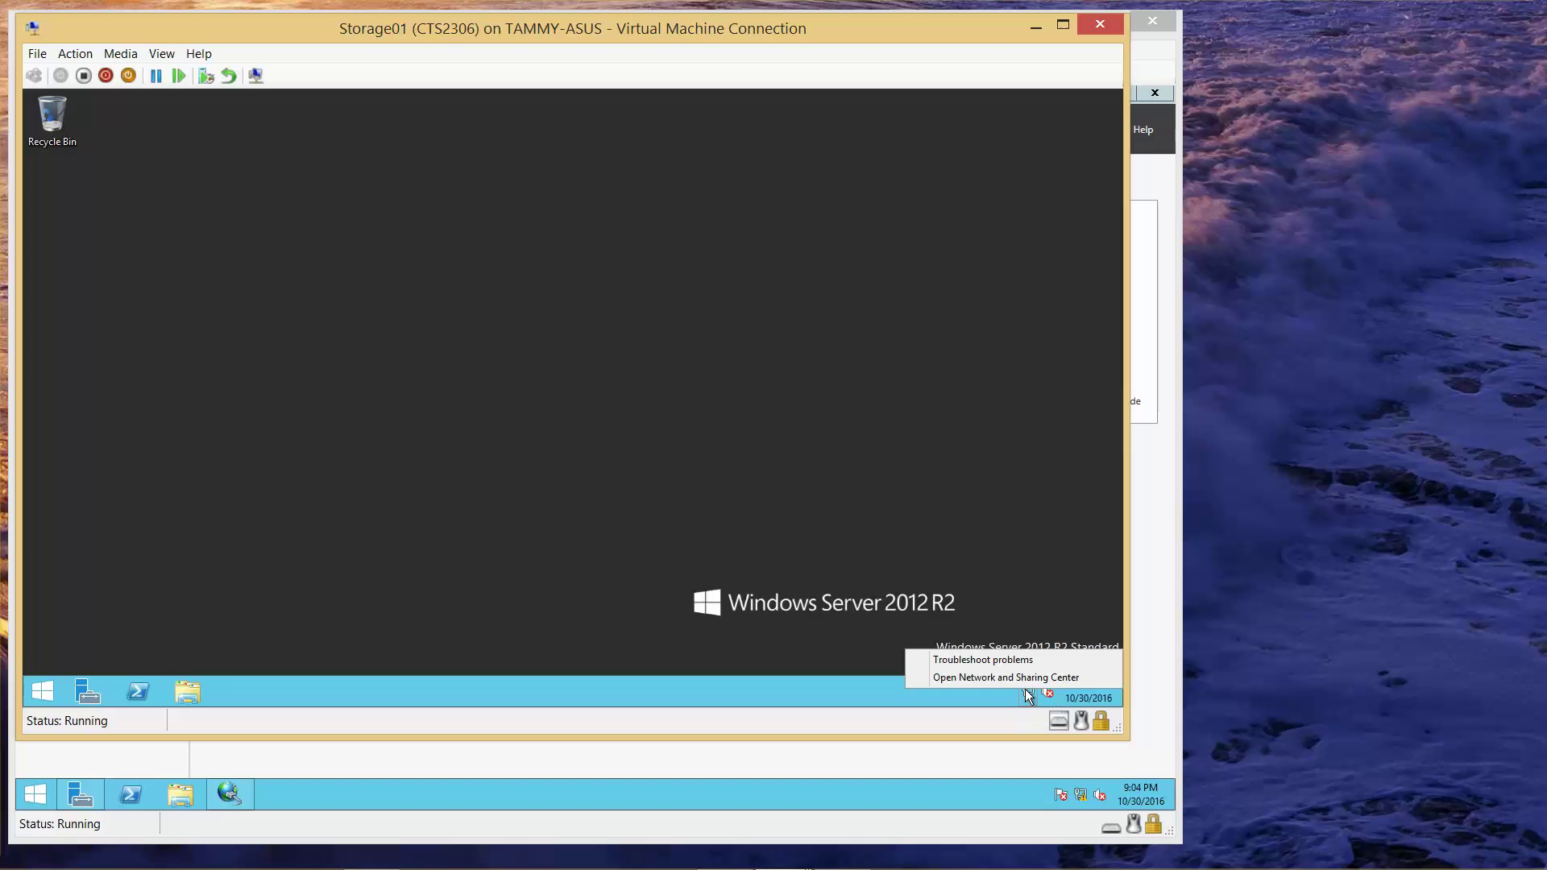
click(1021, 677)
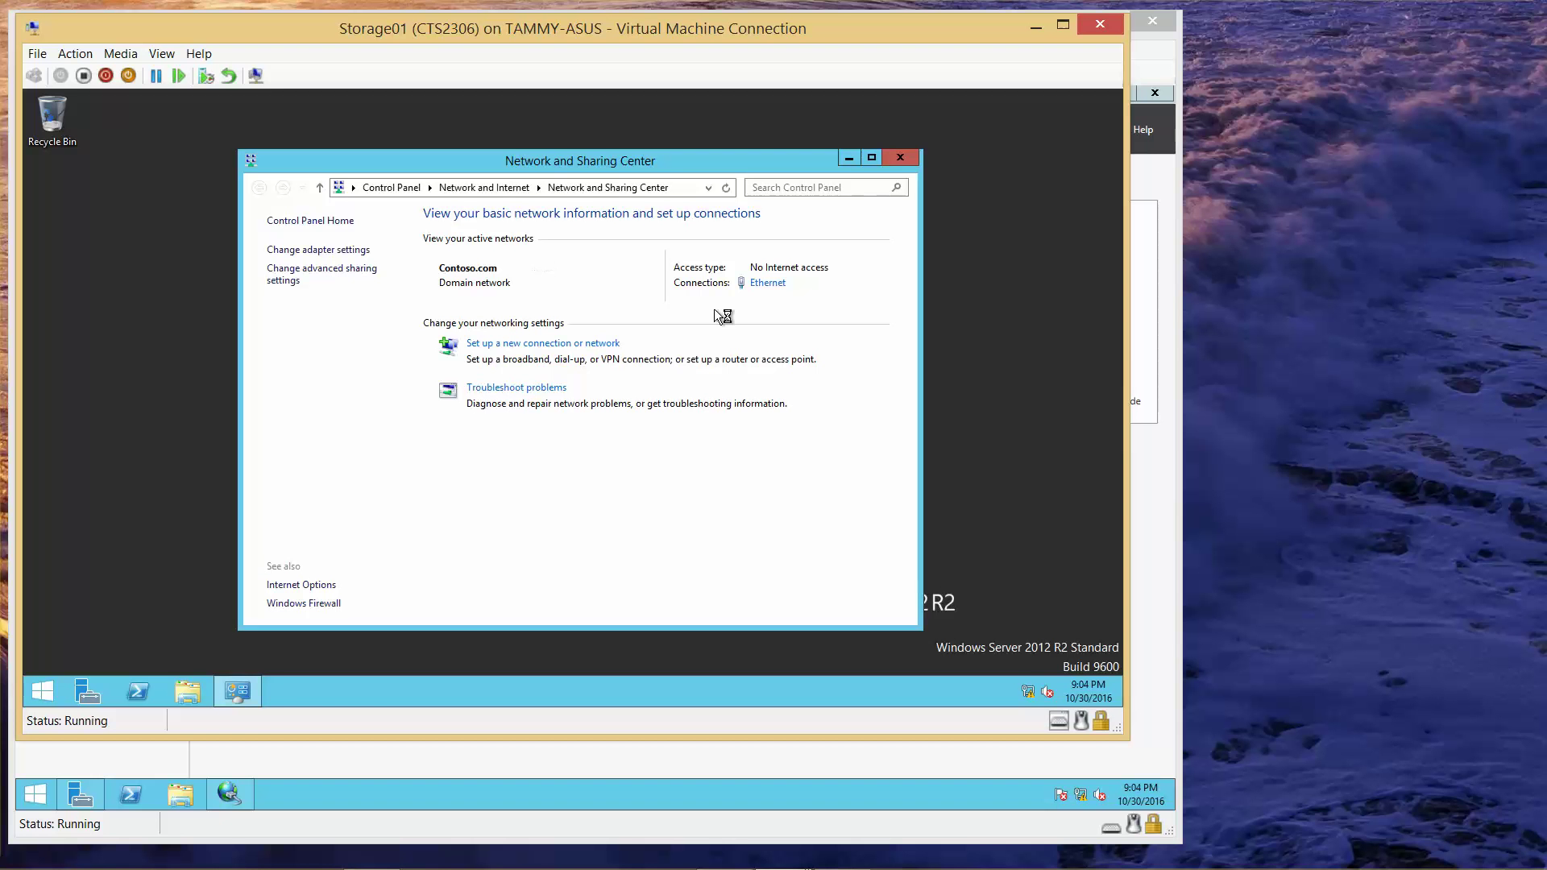
click(767, 282)
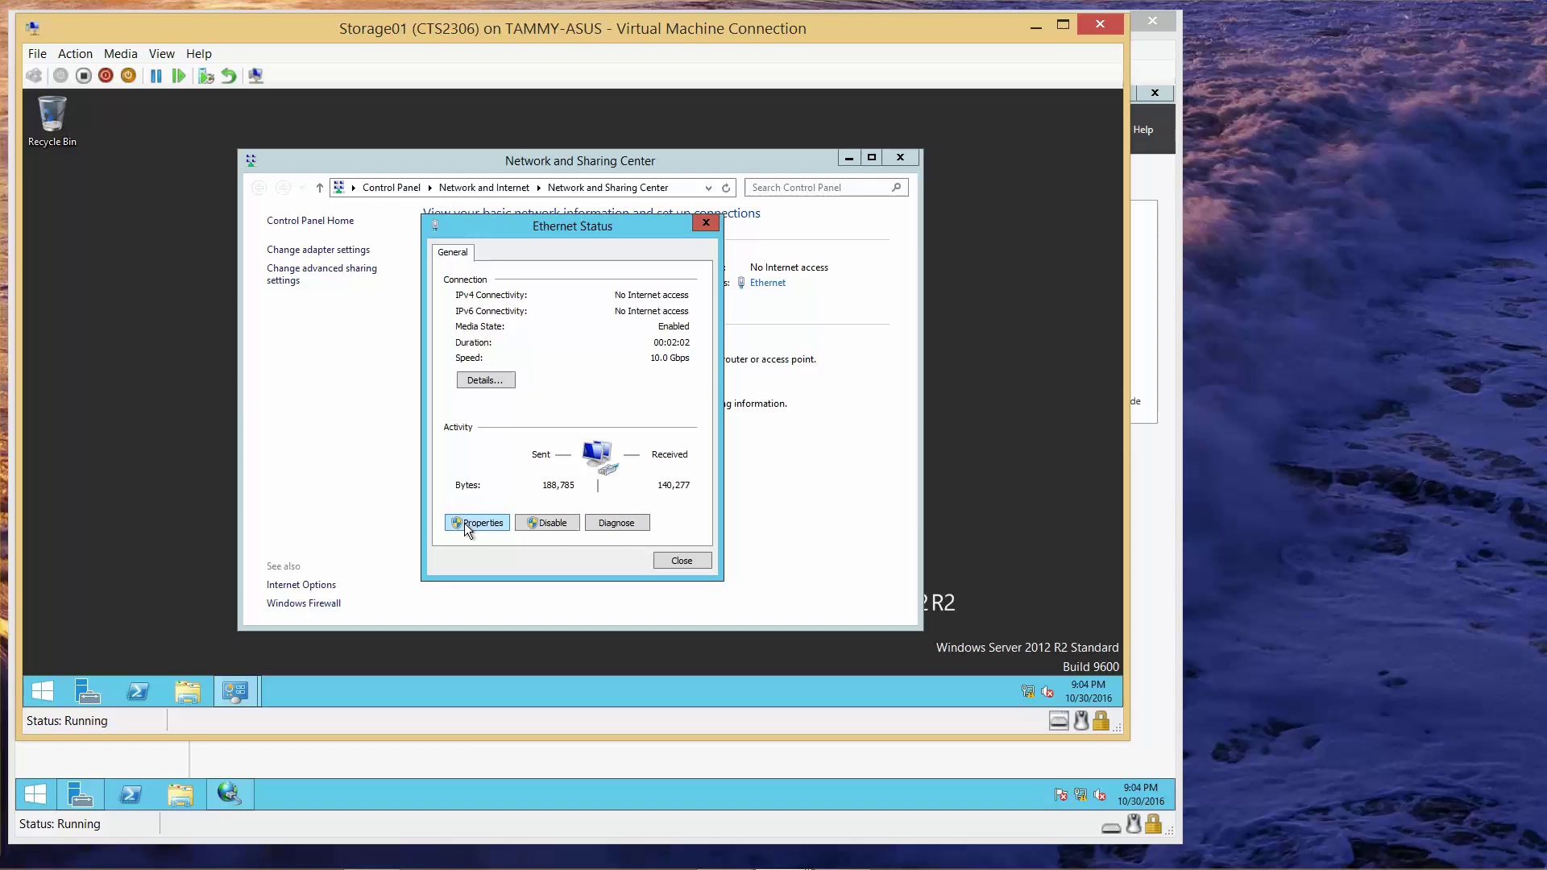
click(464, 524)
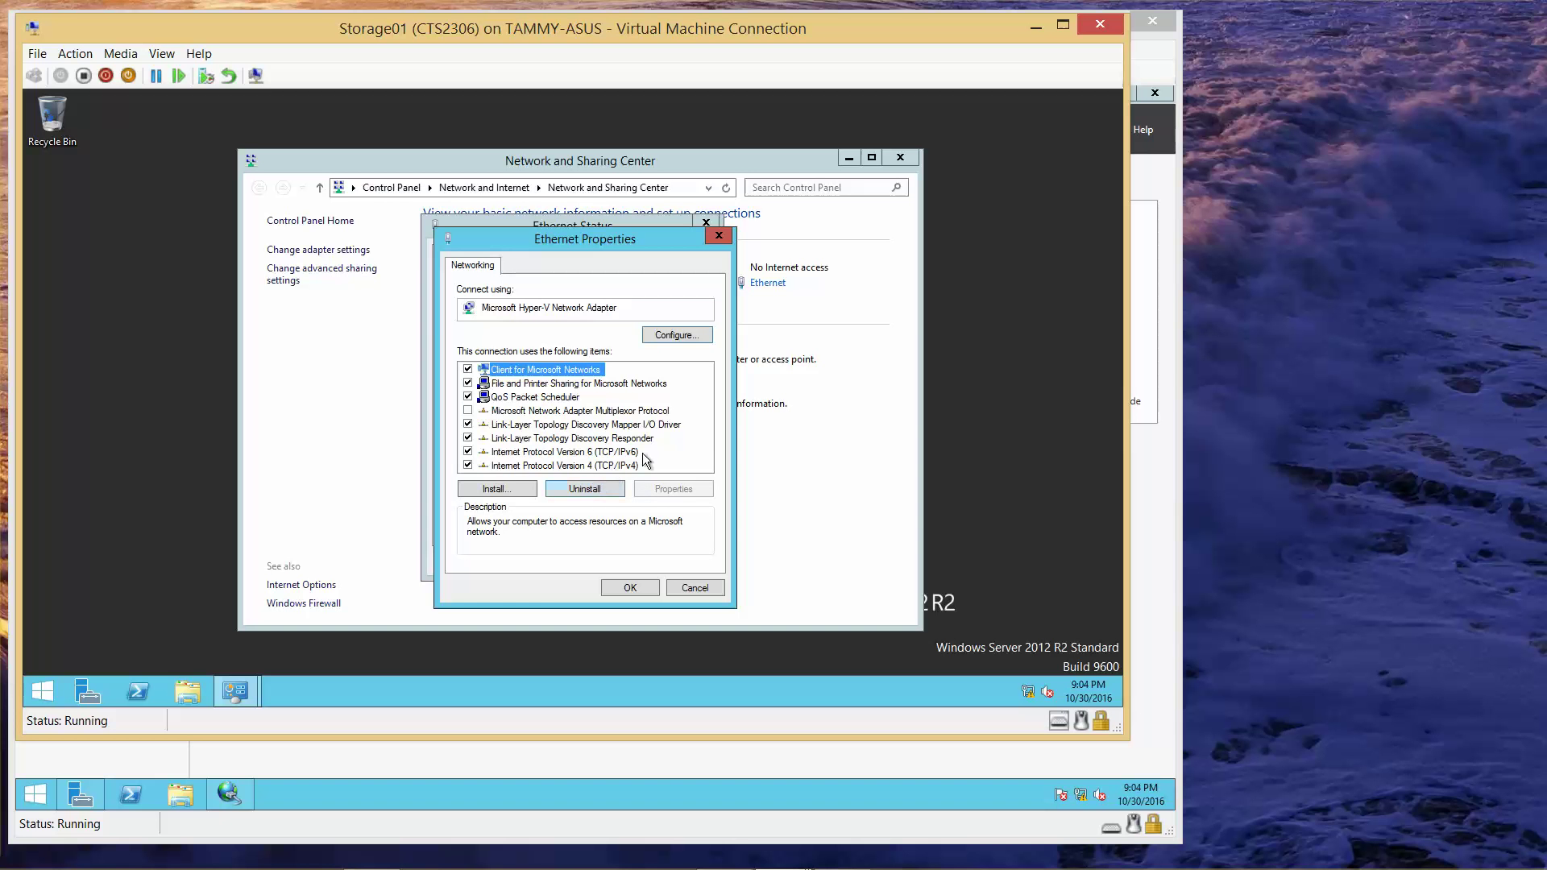
click(606, 466)
click(673, 489)
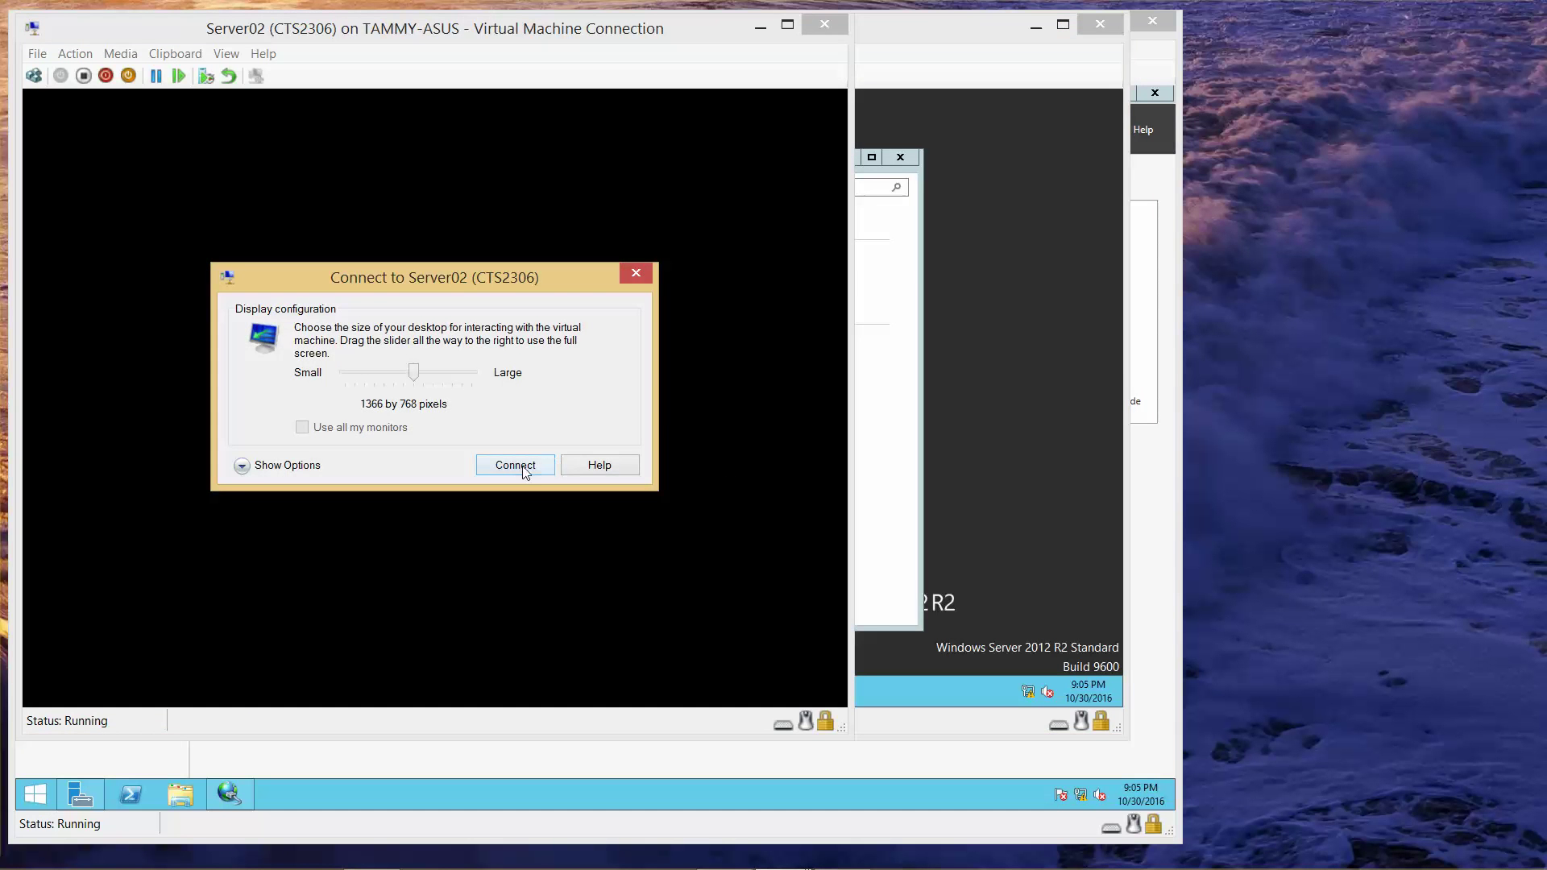
- Connect to Server02, then close all Storage01 network windows and minimize Storage01
click(519, 467)
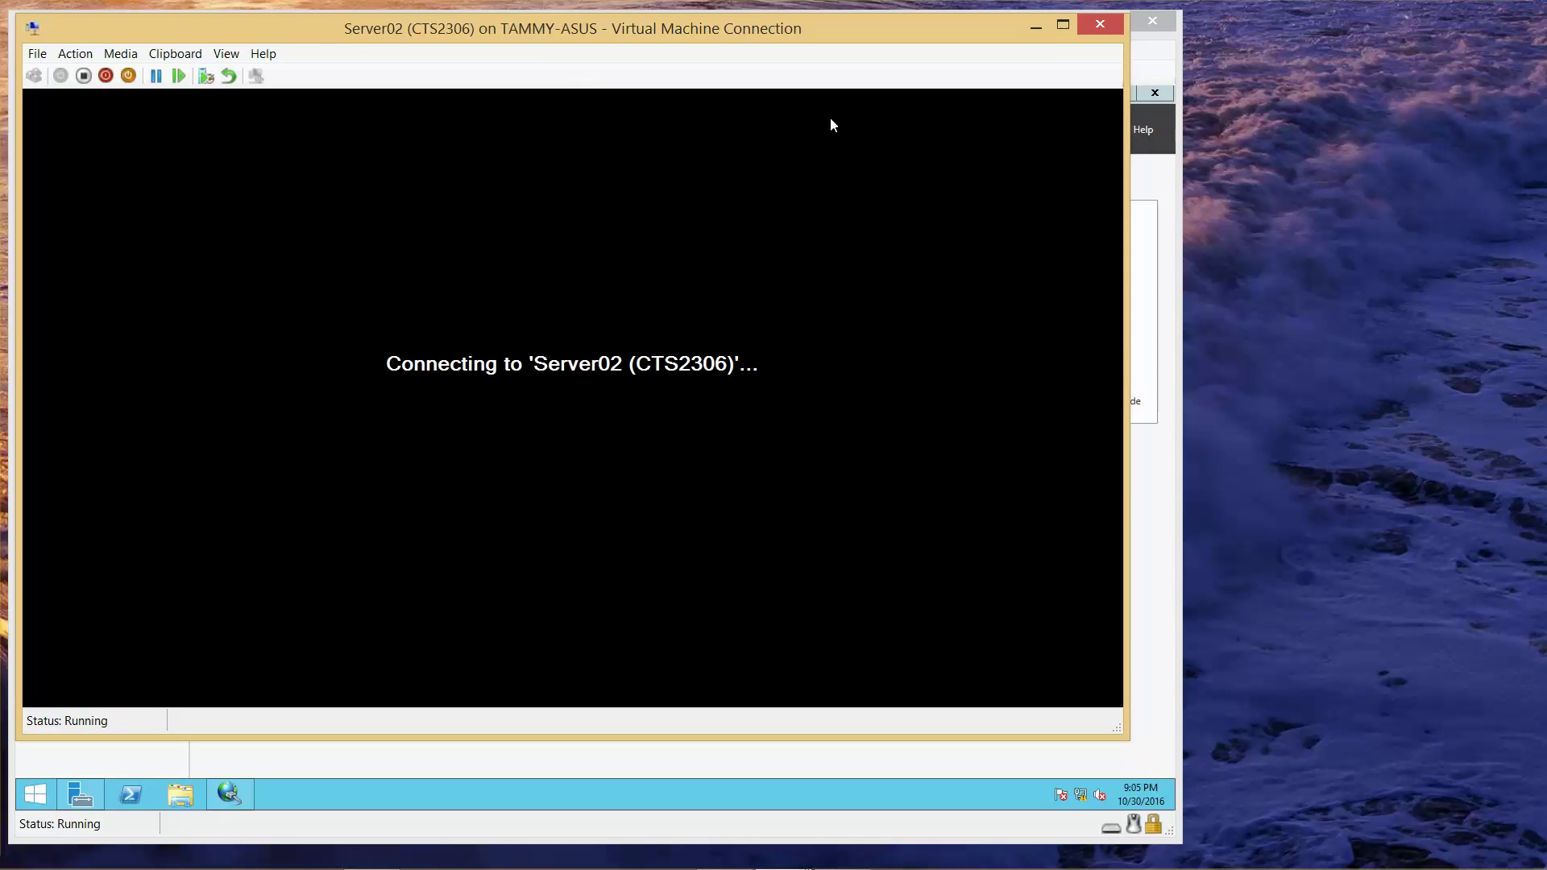
click(1036, 29)
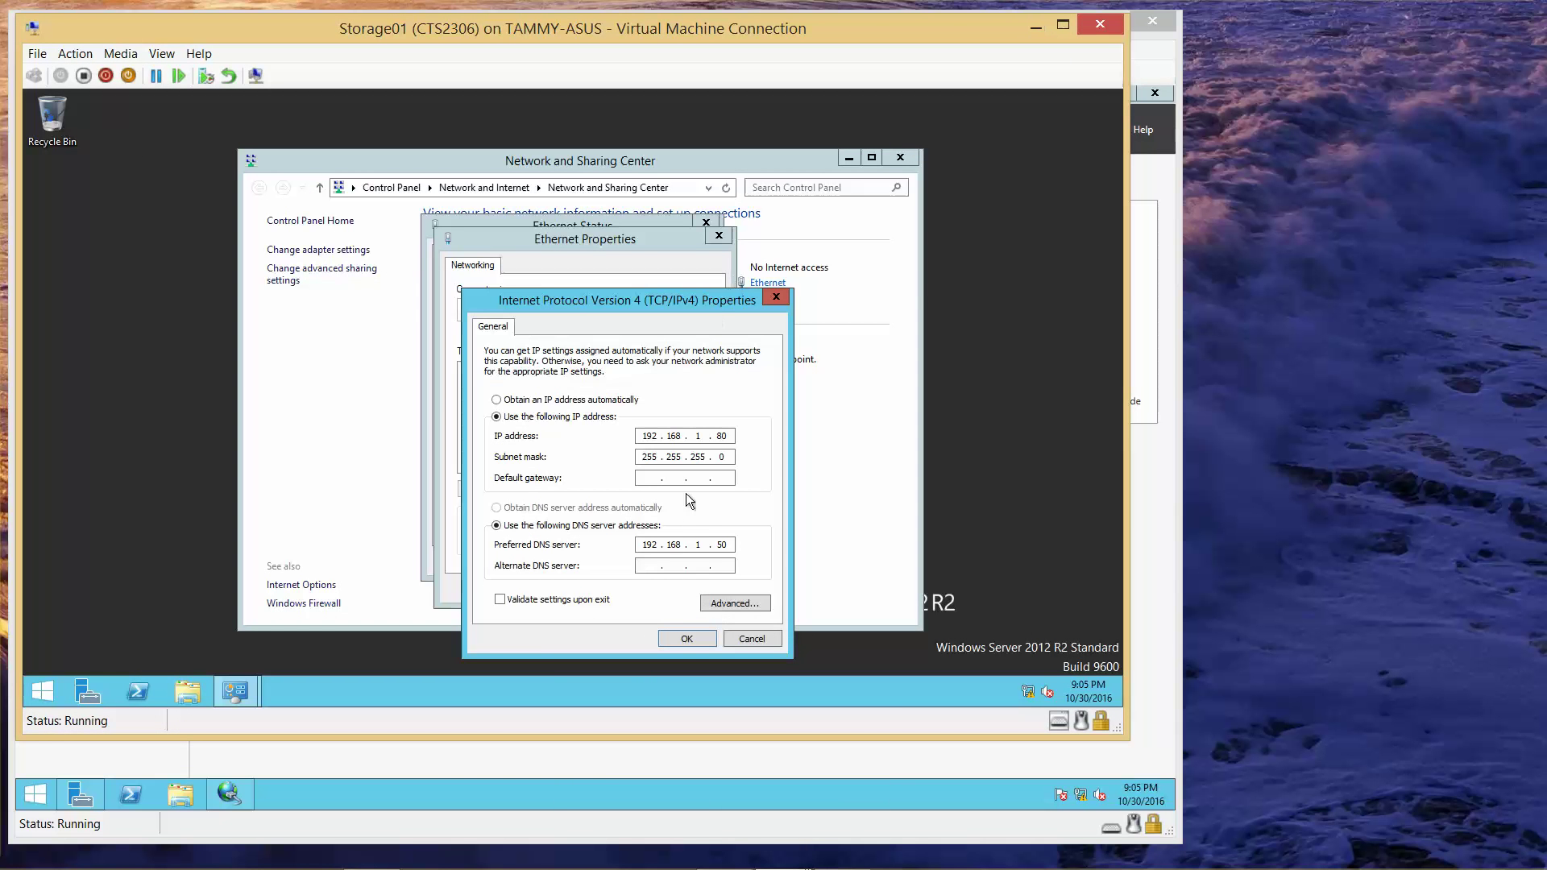
click(686, 638)
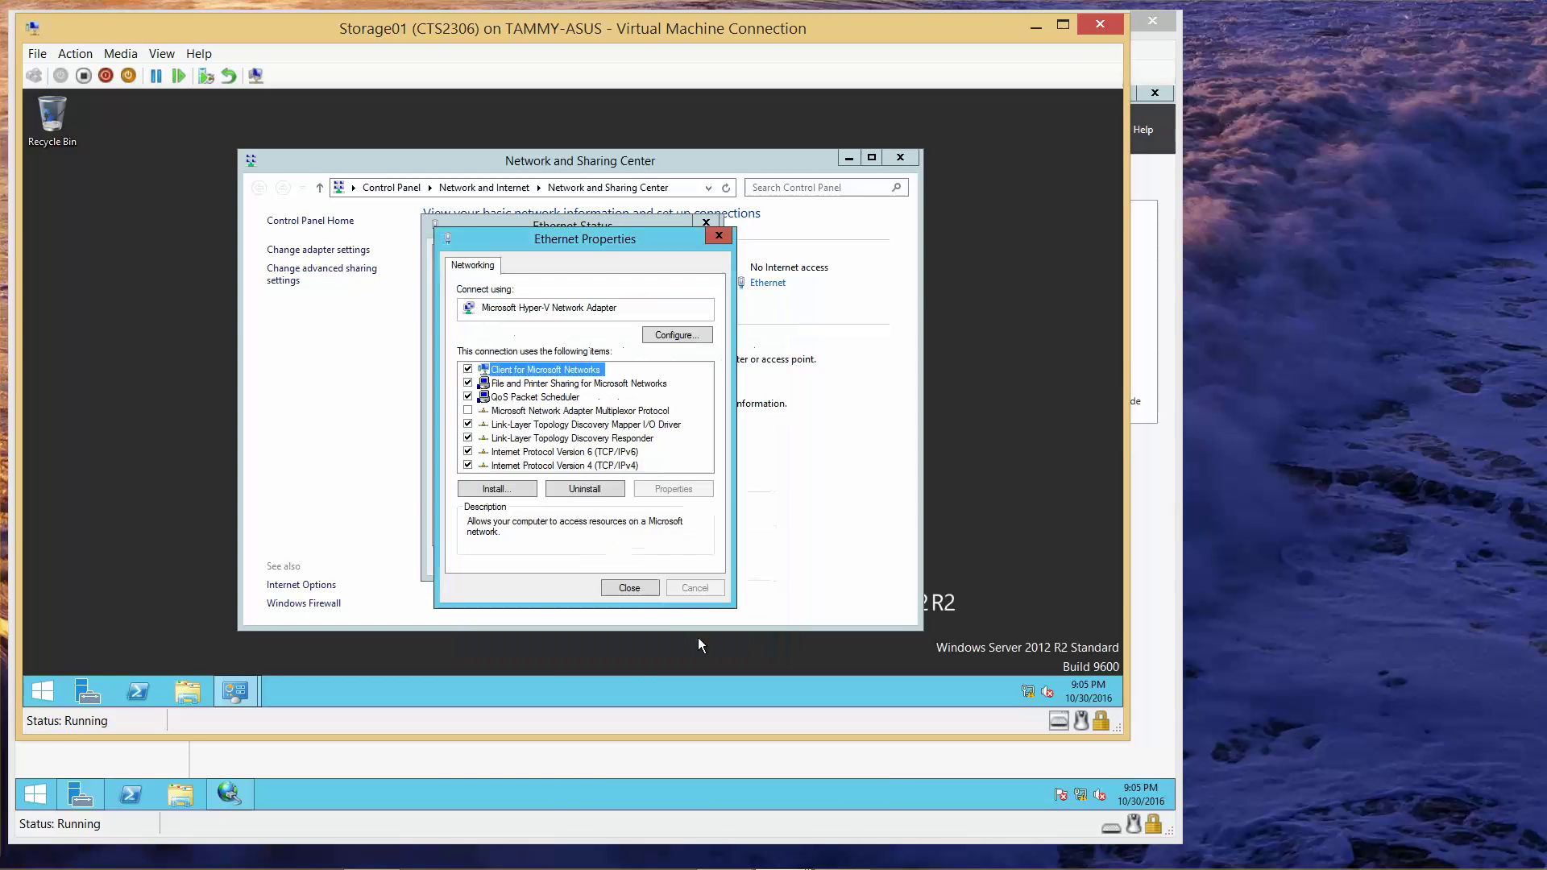
click(630, 585)
click(675, 554)
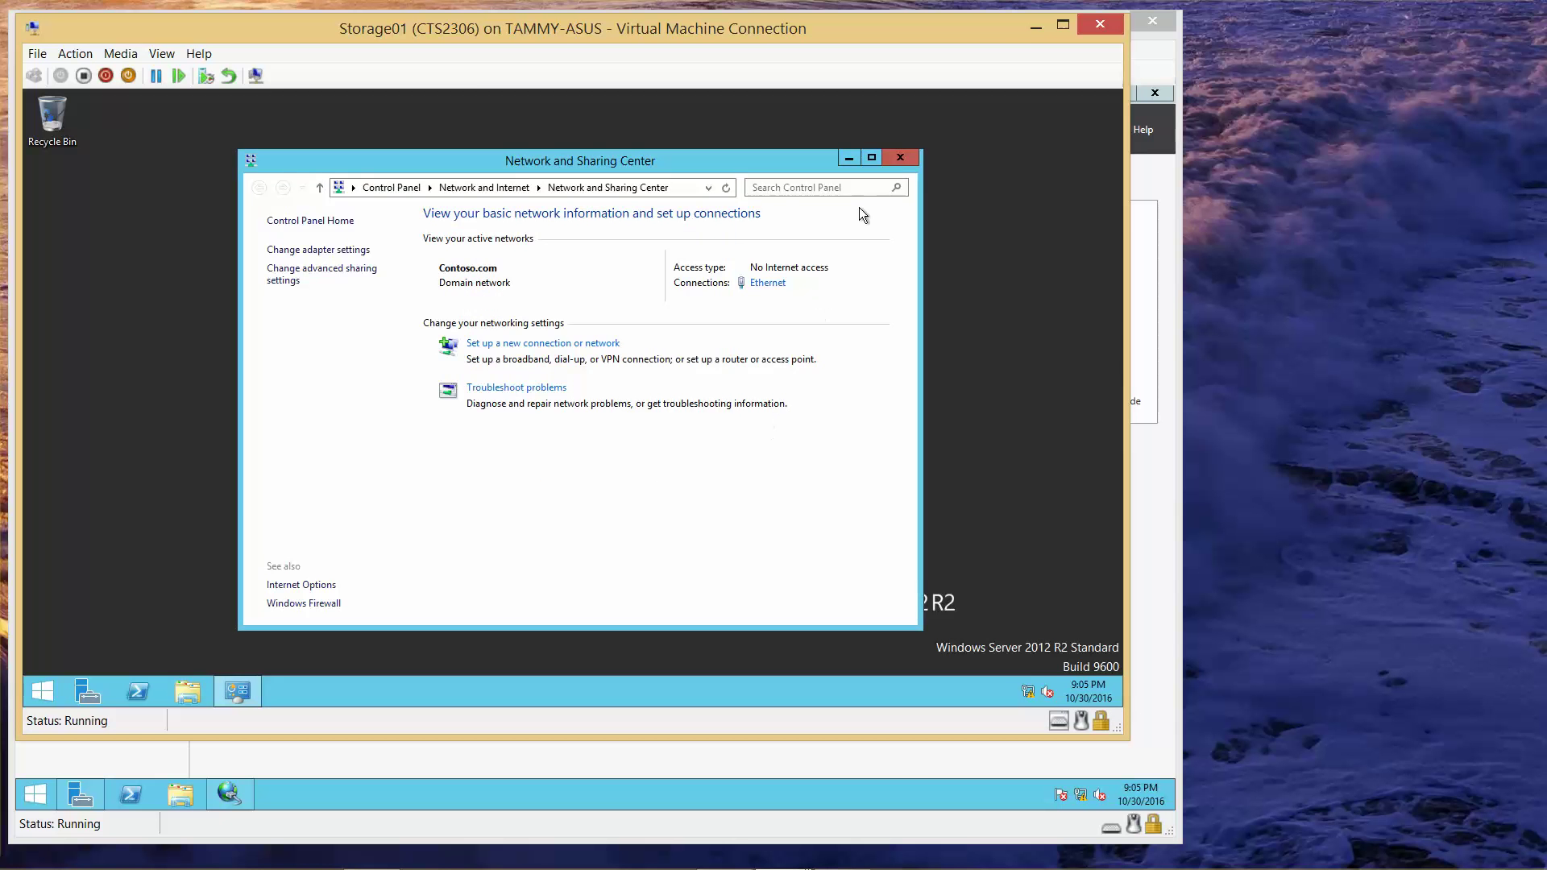
click(901, 158)
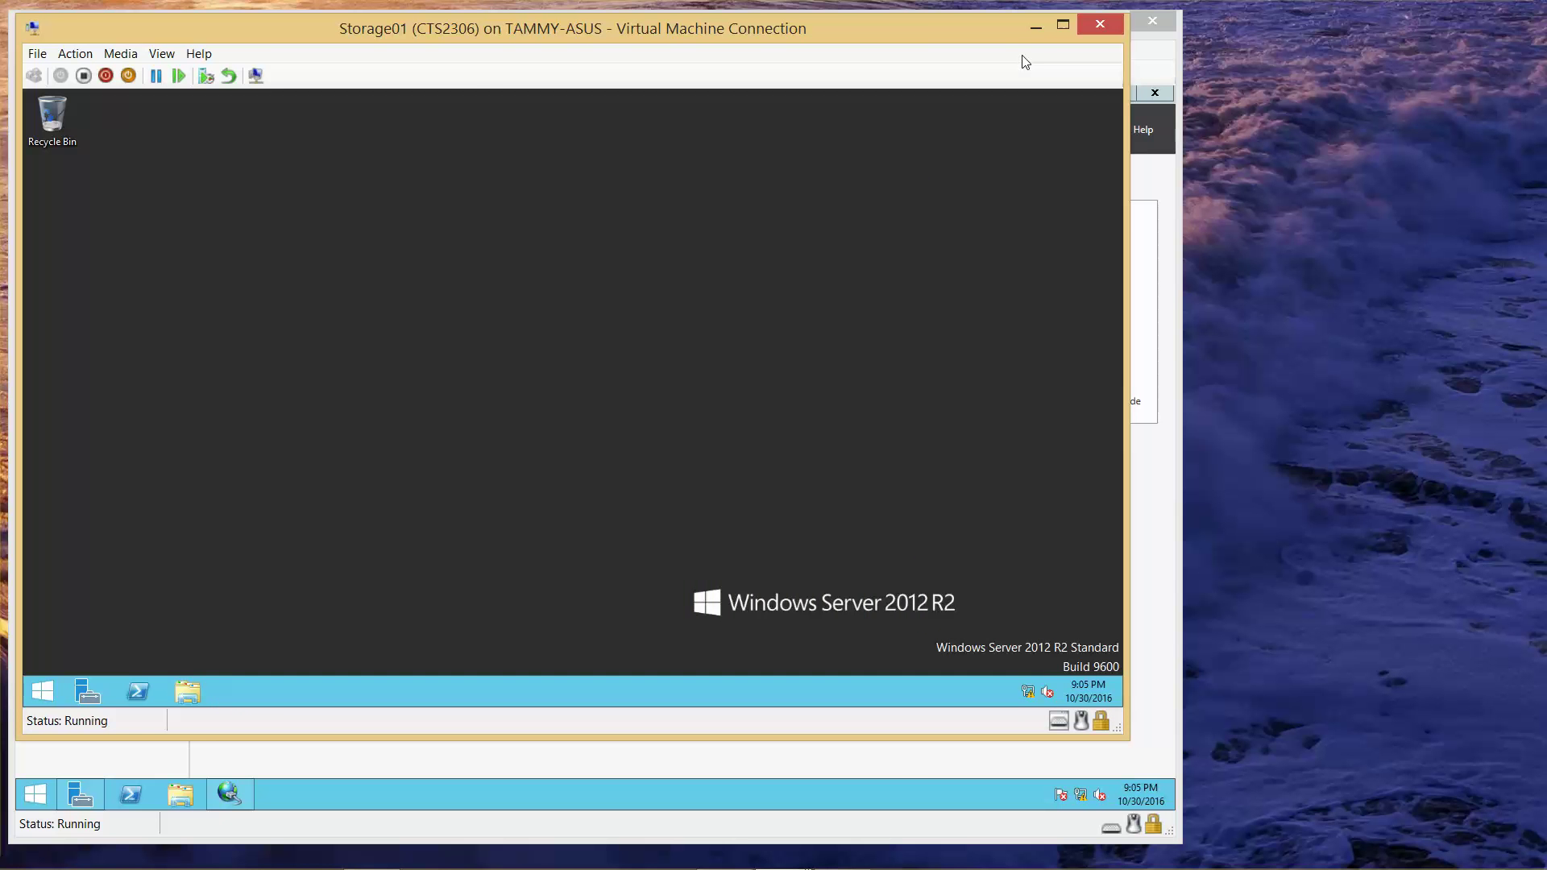
click(1039, 33)
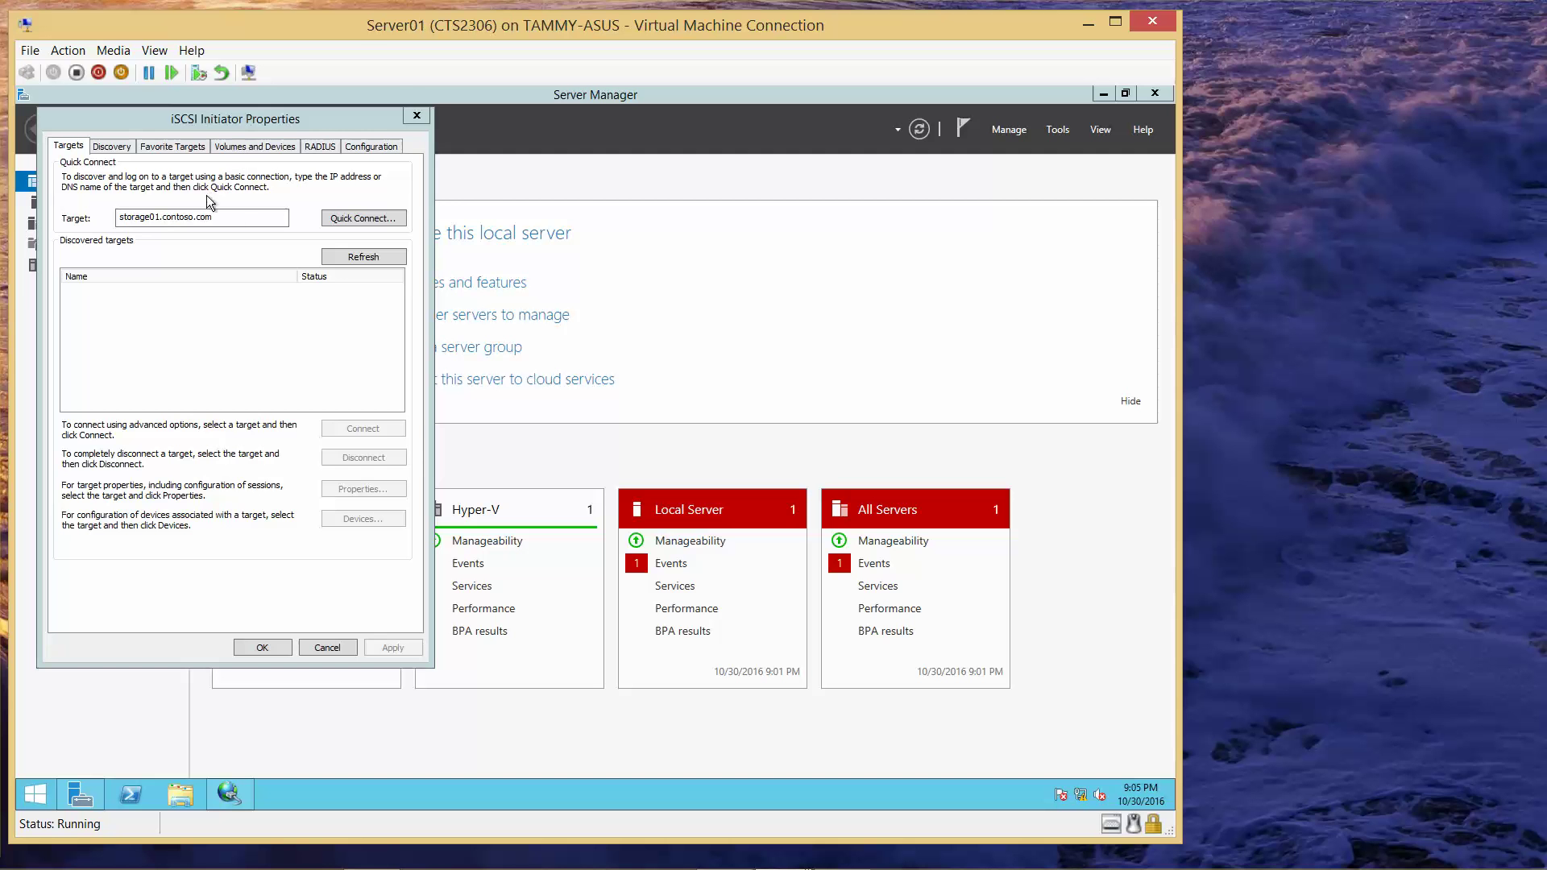
- Quick-connect Server01 to the storage01.contoso.com iSCSI target and close the initiator
click(362, 218)
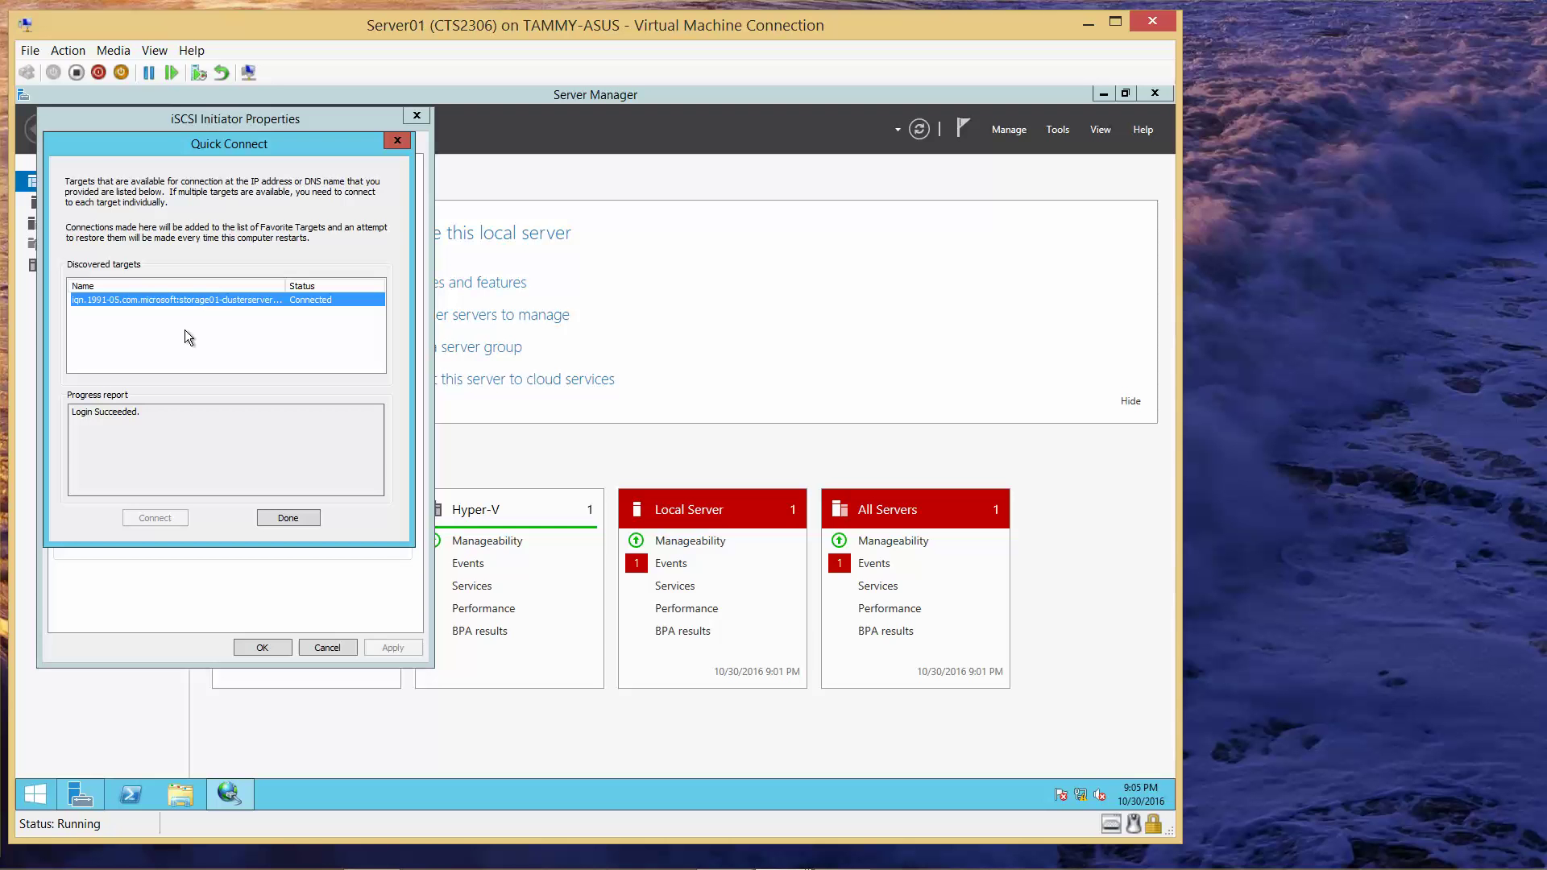
click(291, 519)
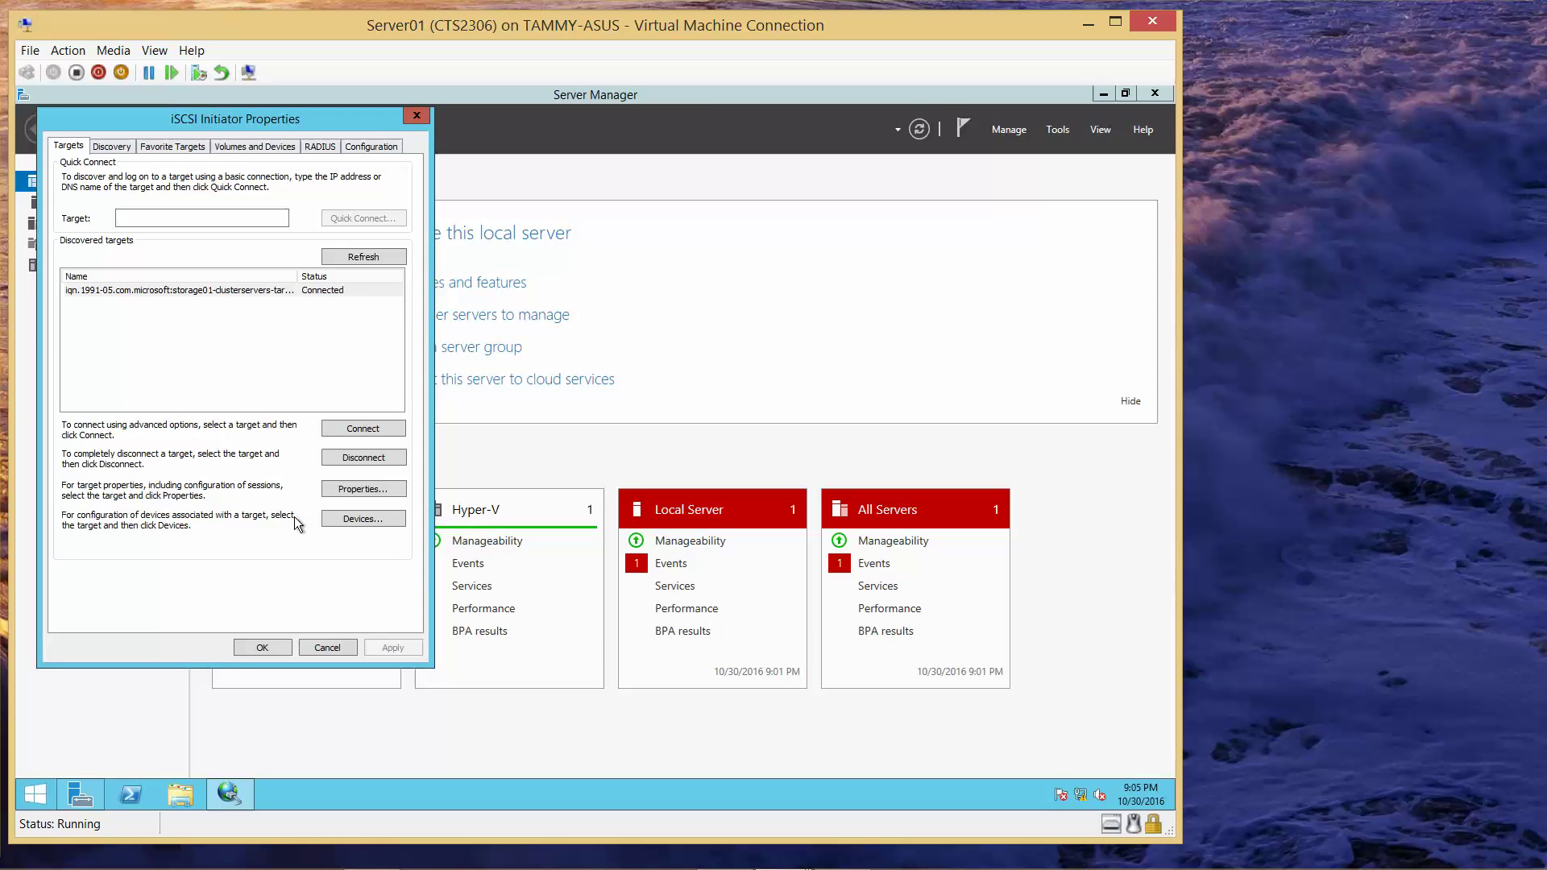
click(263, 647)
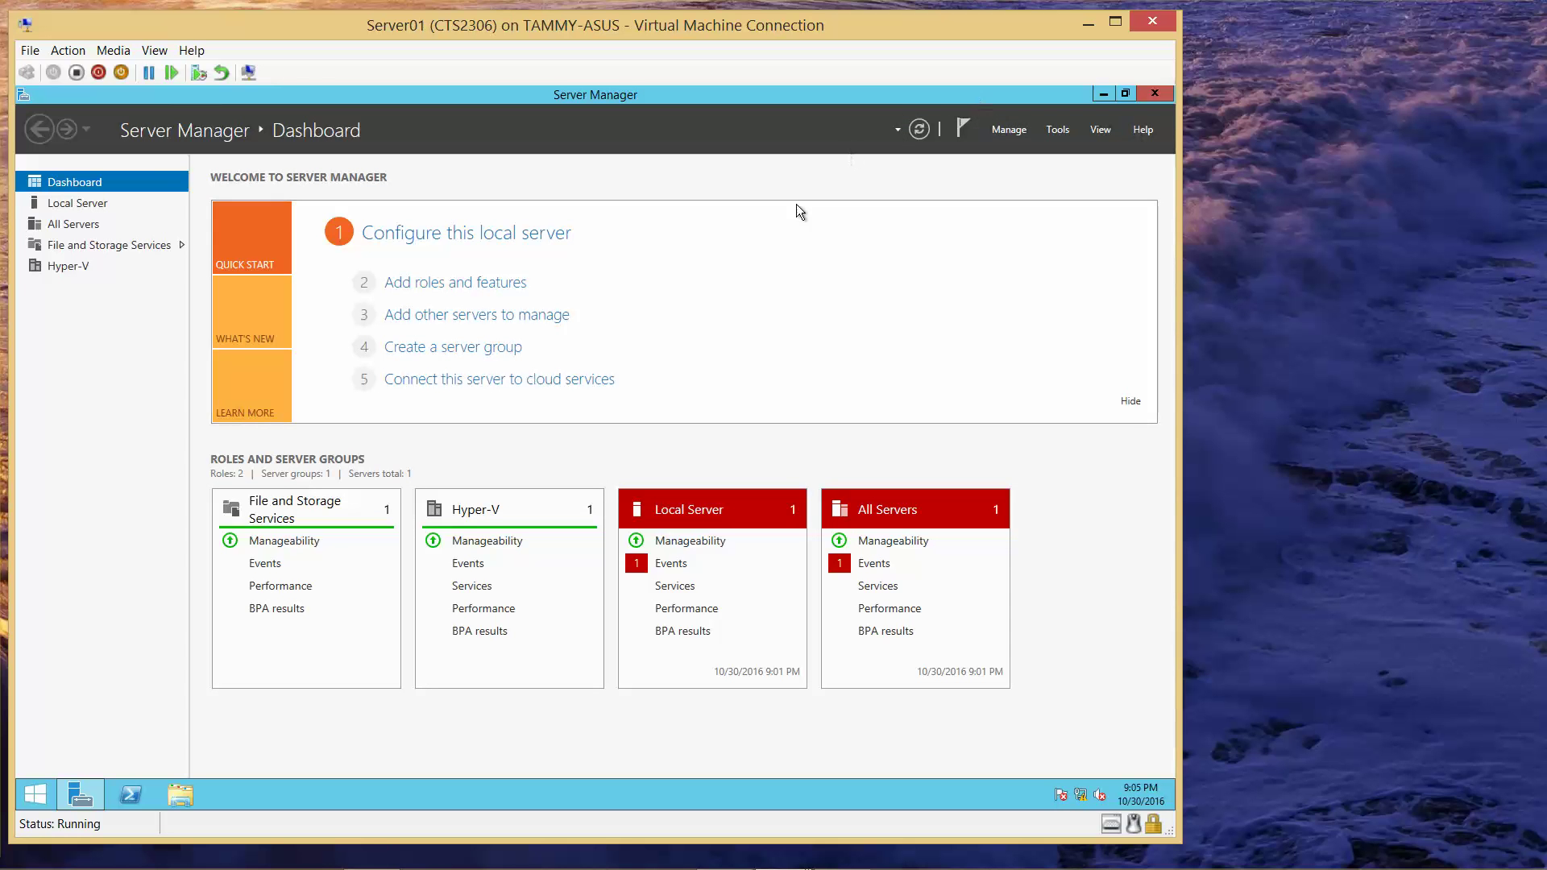
- Launch Computer Management from Server Manager's Tools, then minimize Server Manager
click(1056, 131)
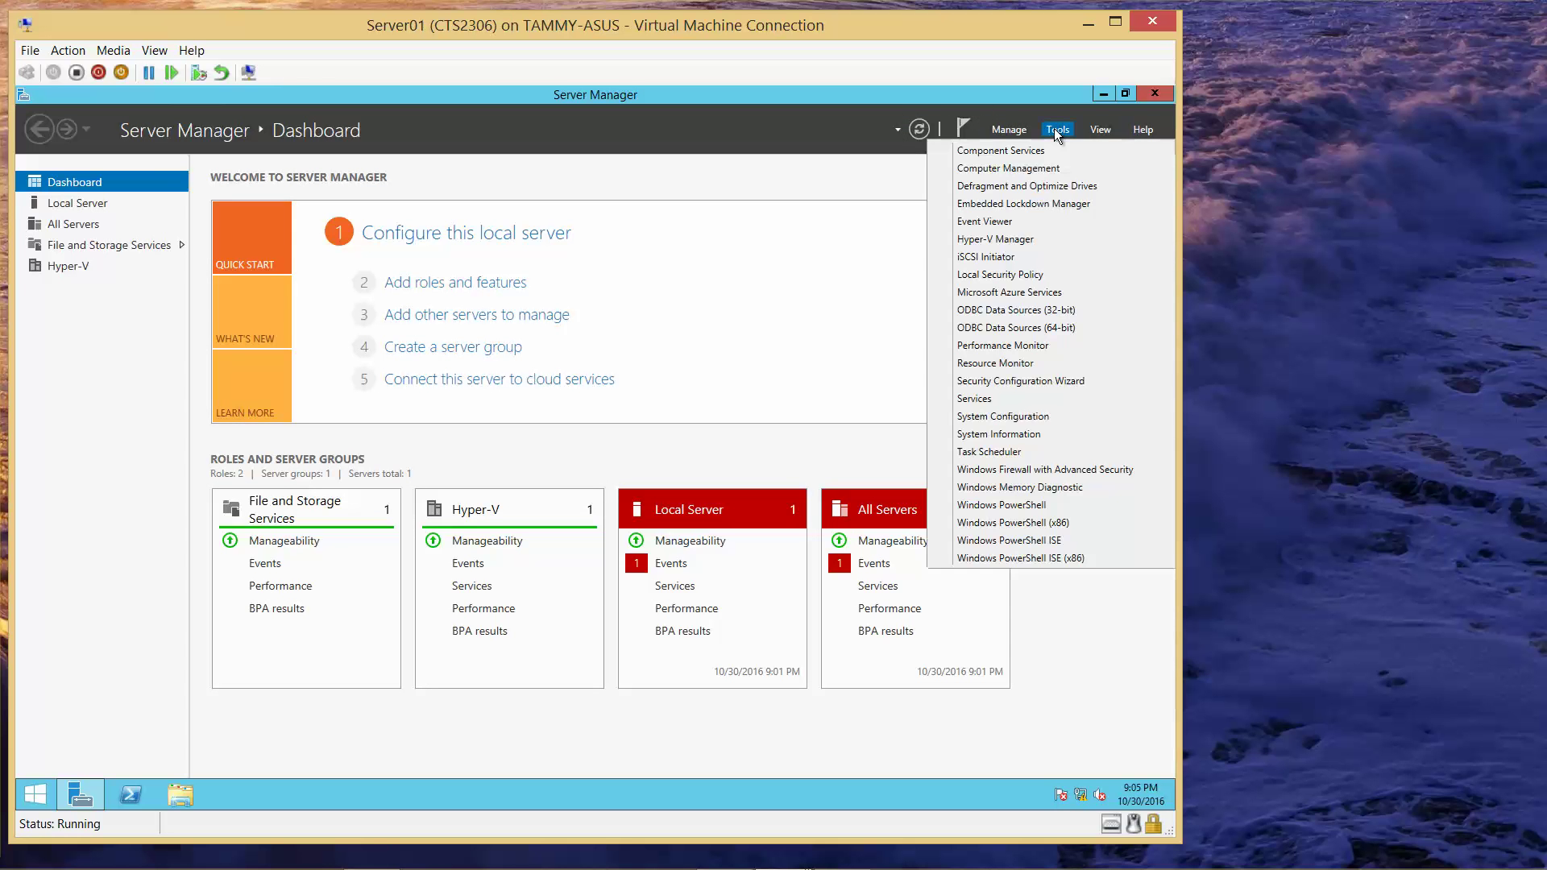
click(1045, 170)
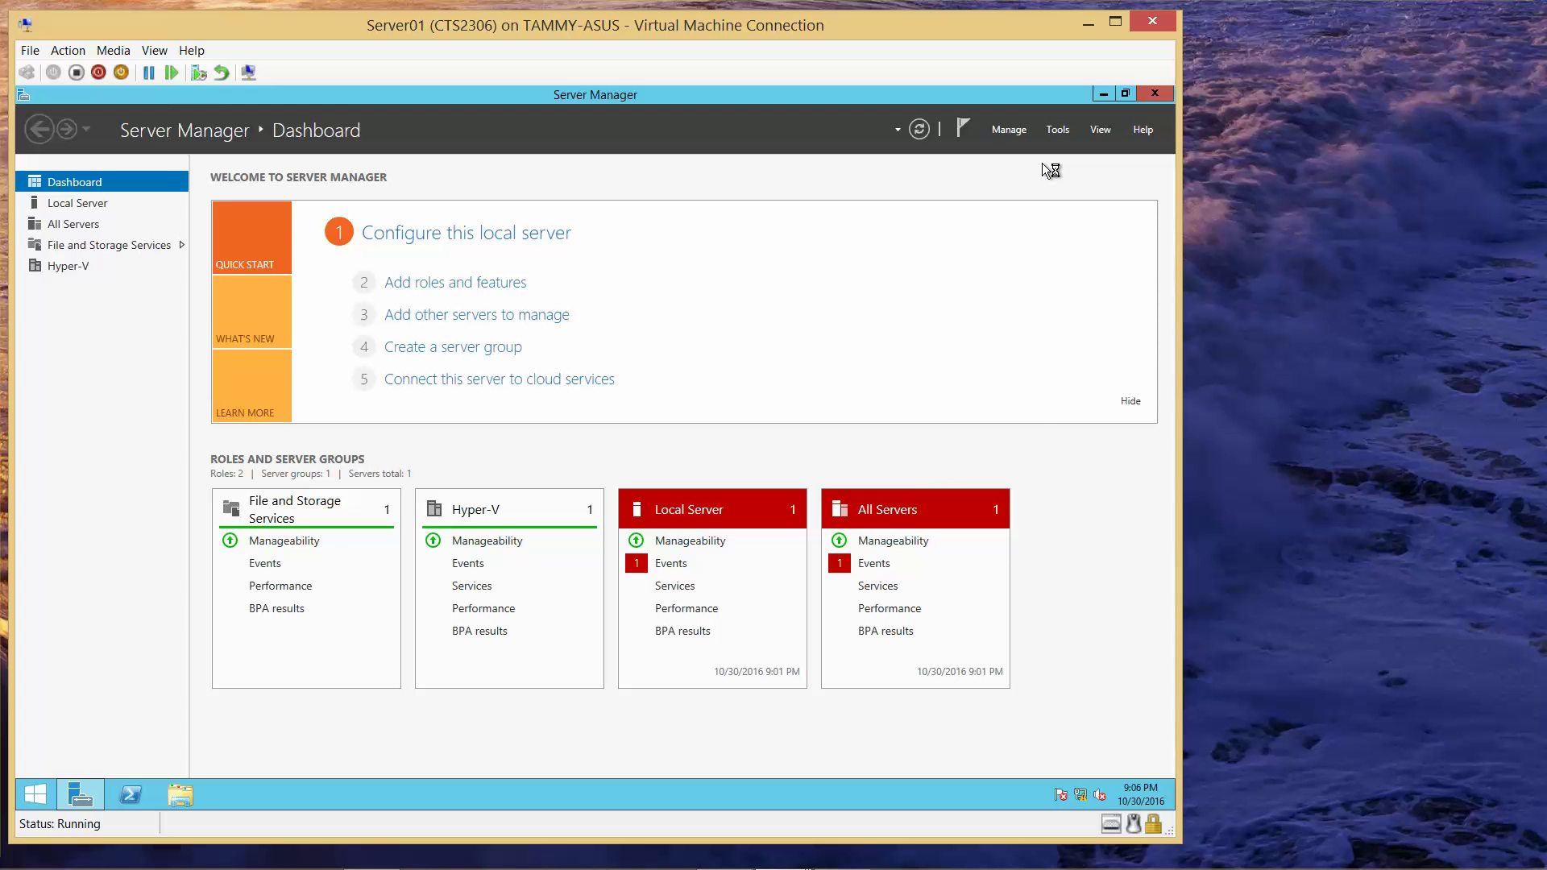
click(1103, 93)
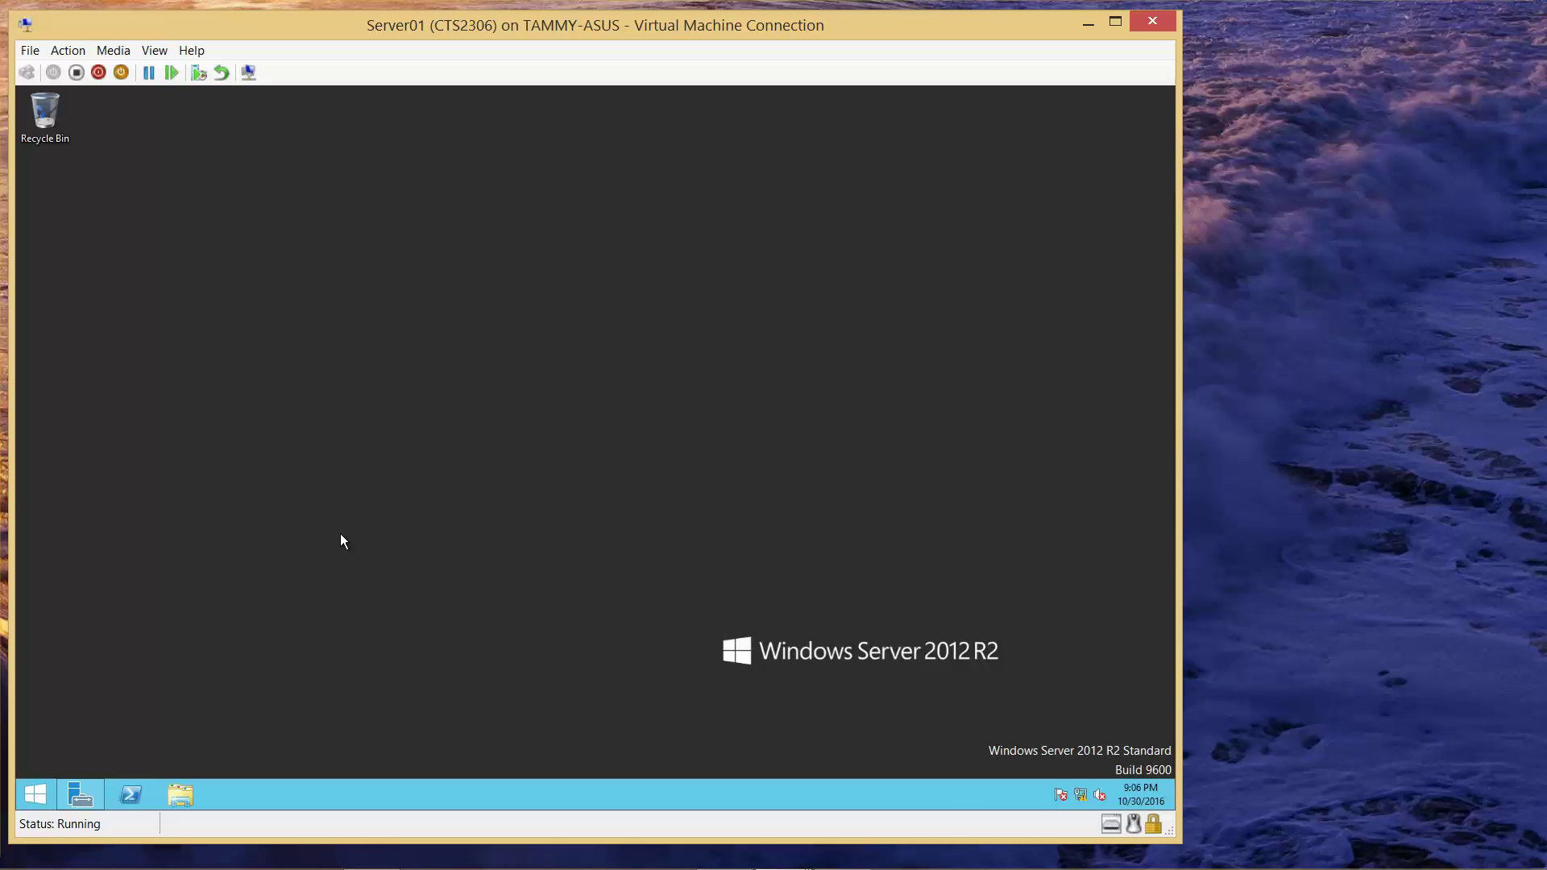
- Sign in to Server02 as the domain administrator with its password, then minimize its window
mouse_move(371, 862)
mouse_move(813, 862)
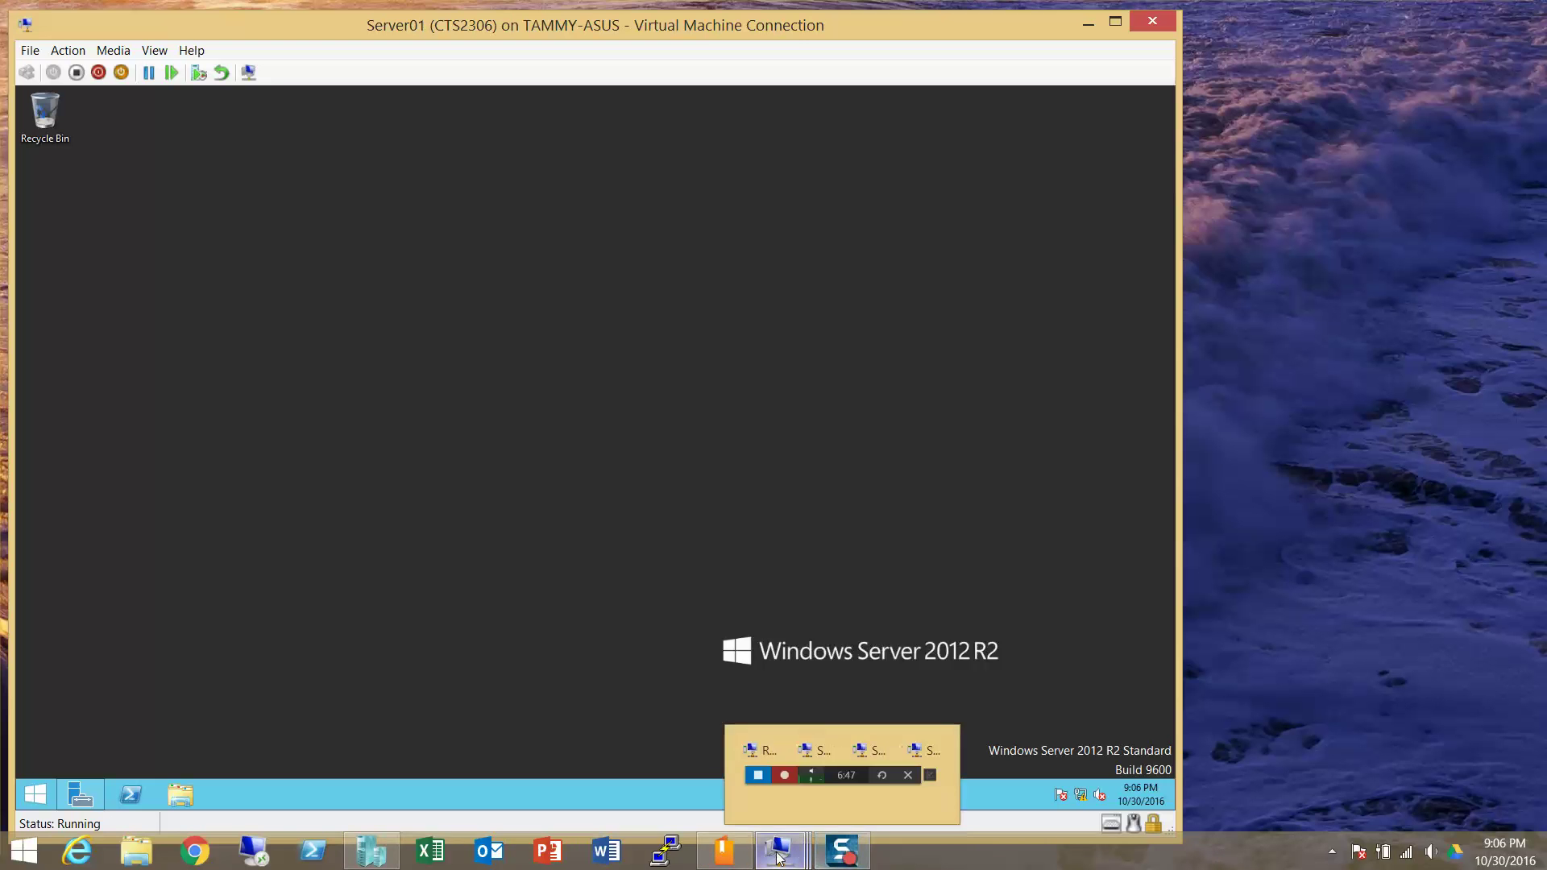
mouse_move(860, 763)
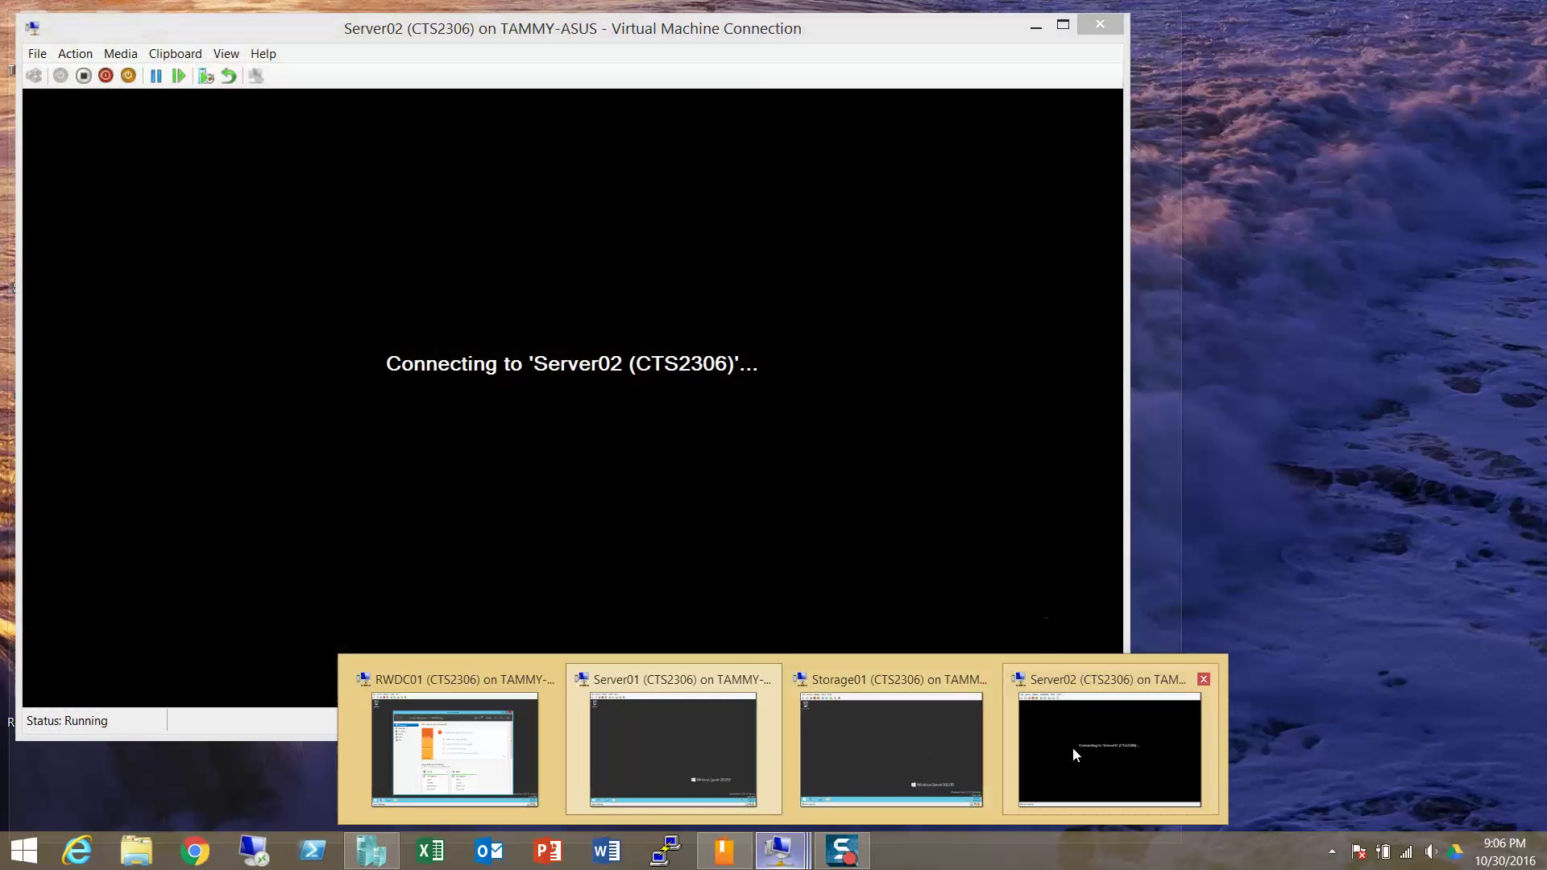
click(1071, 747)
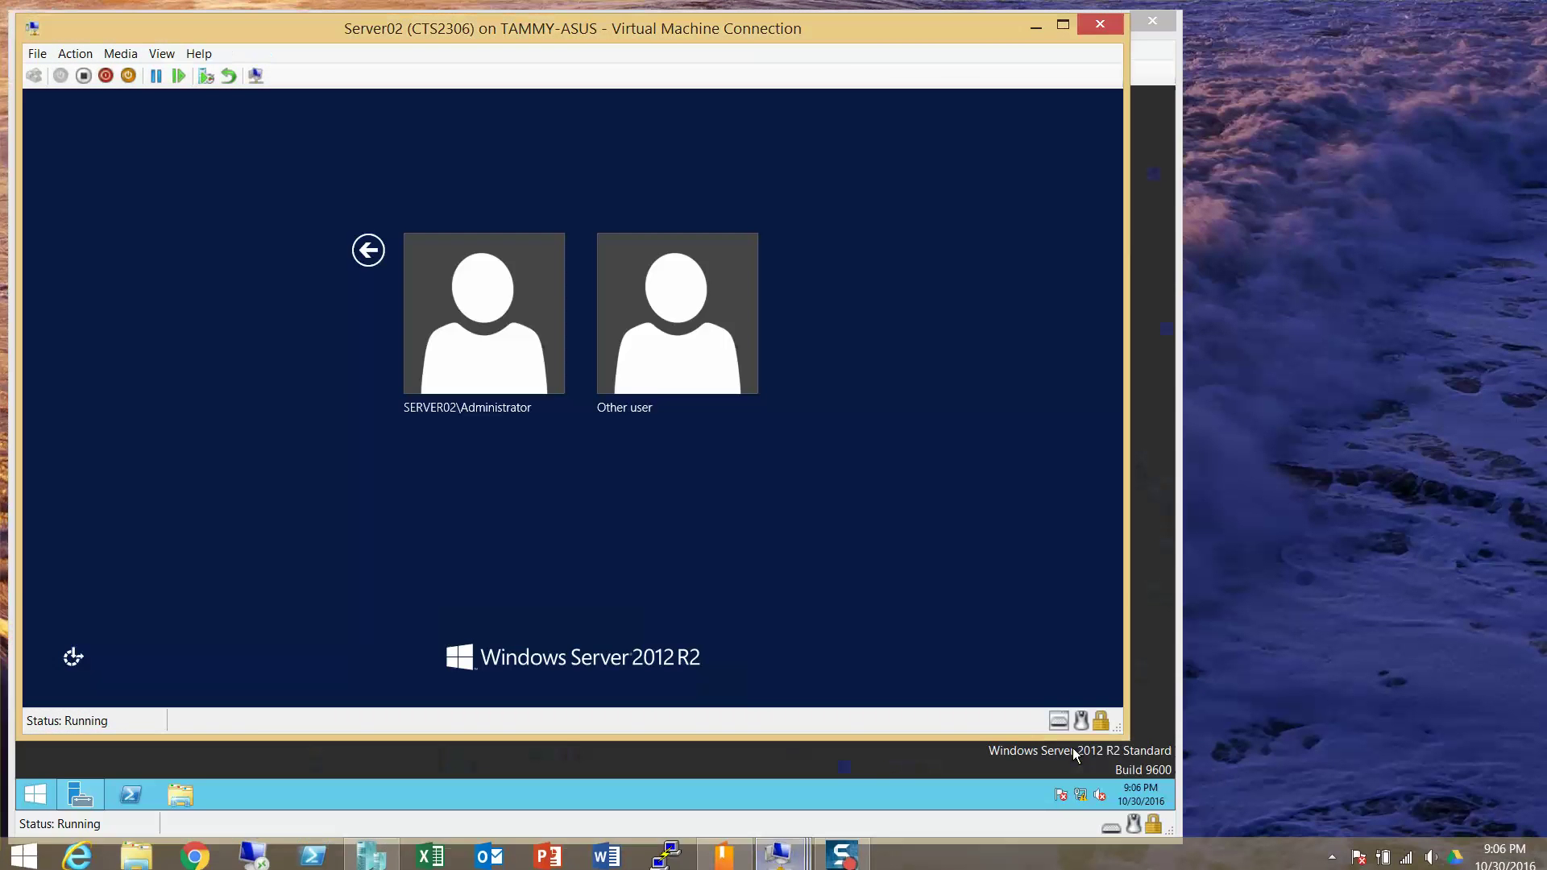
click(646, 352)
text(conto)
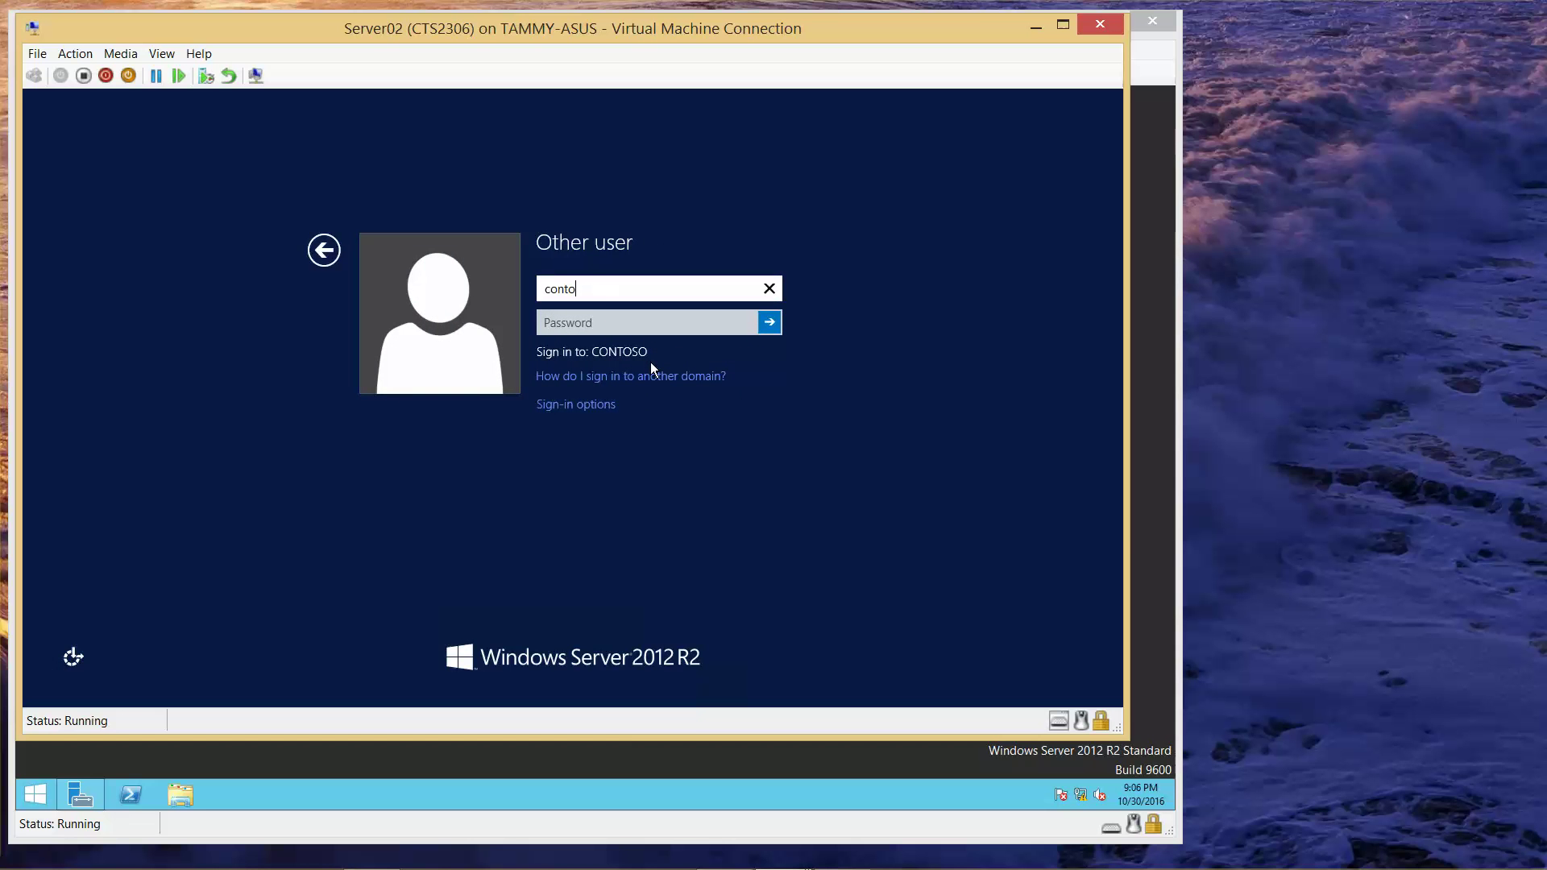
text(so\administrator)
key(Tab)
text(Pa$$w0rd)
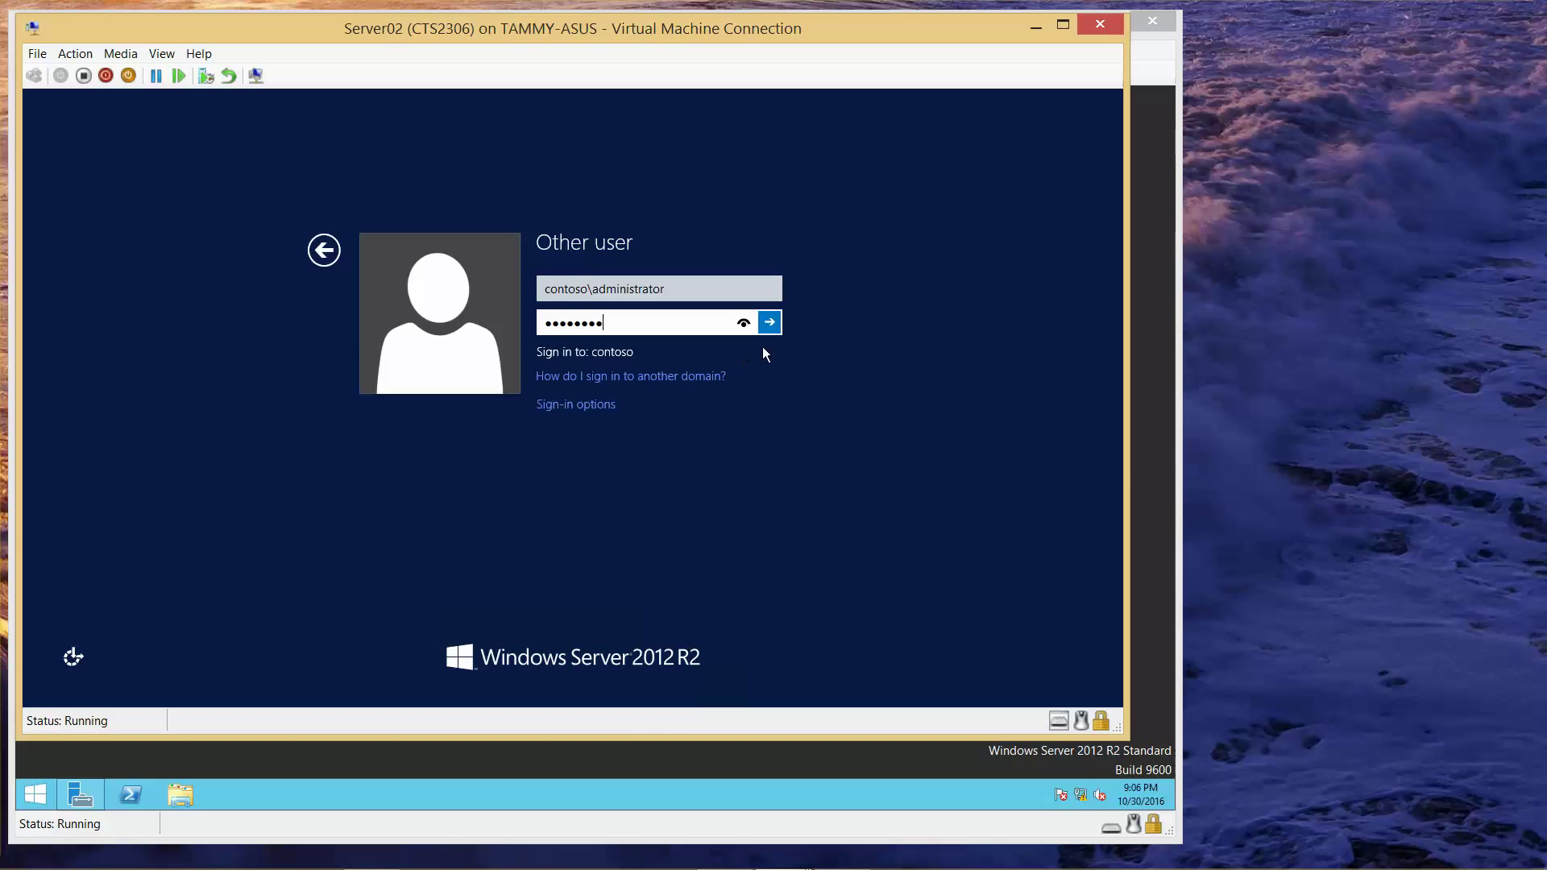
click(745, 325)
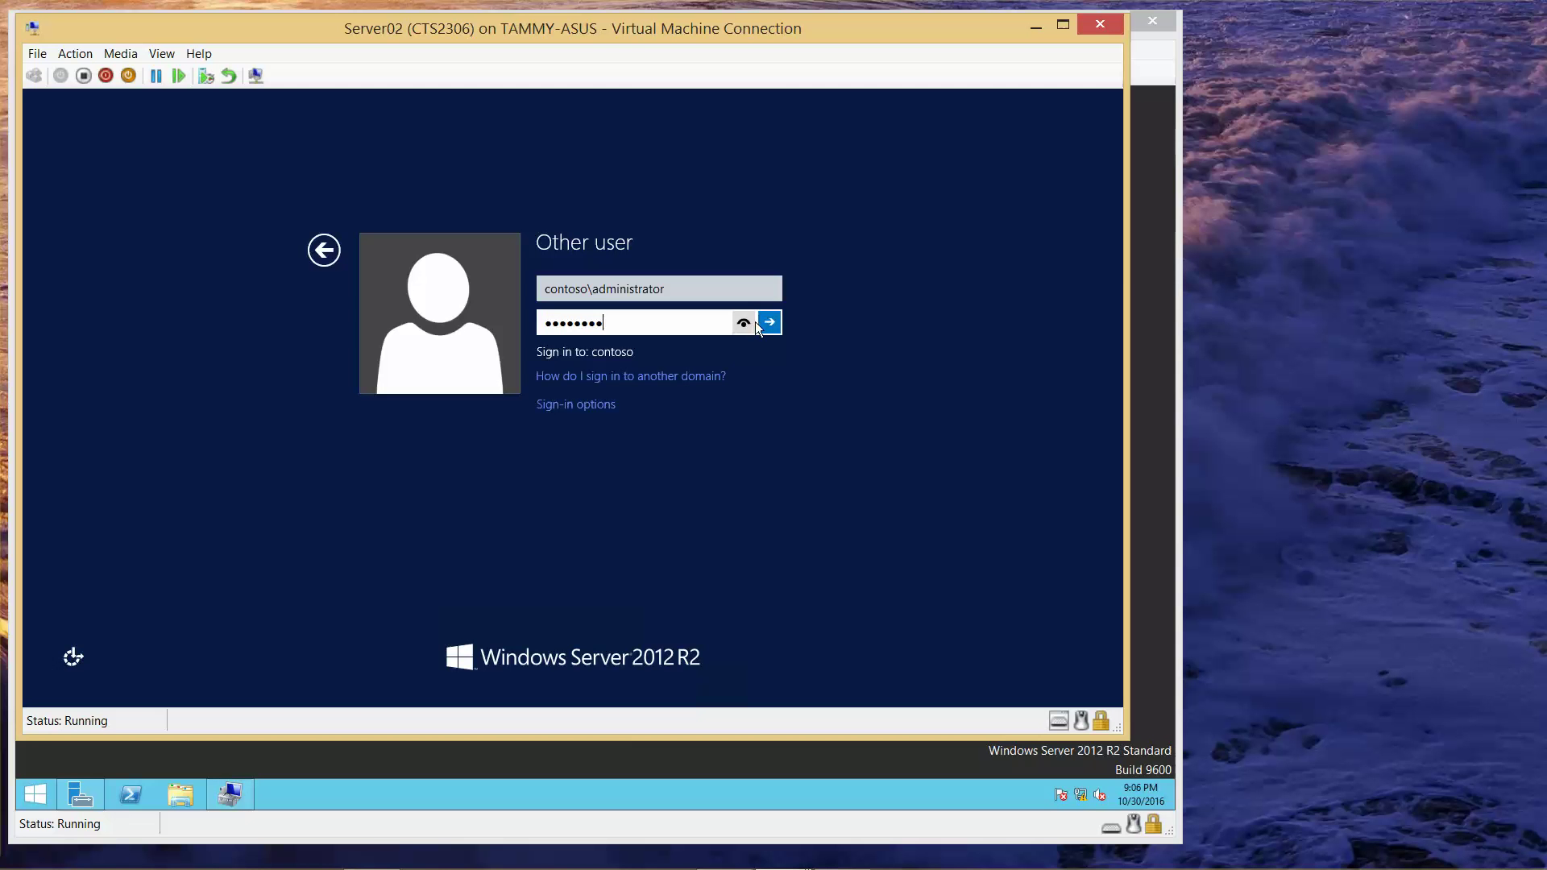
click(770, 322)
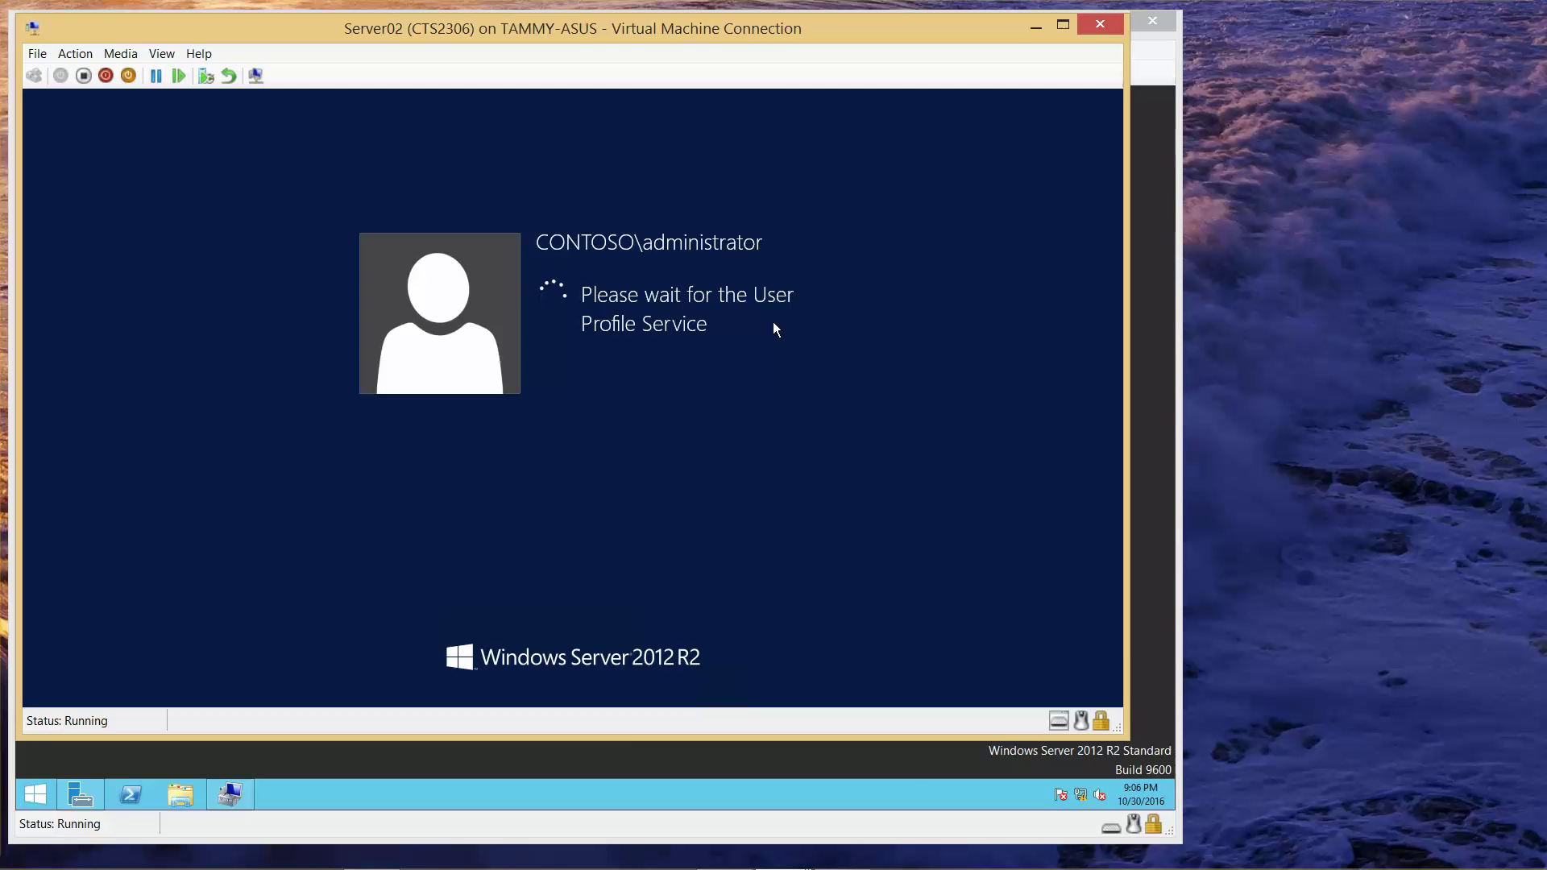
click(1036, 26)
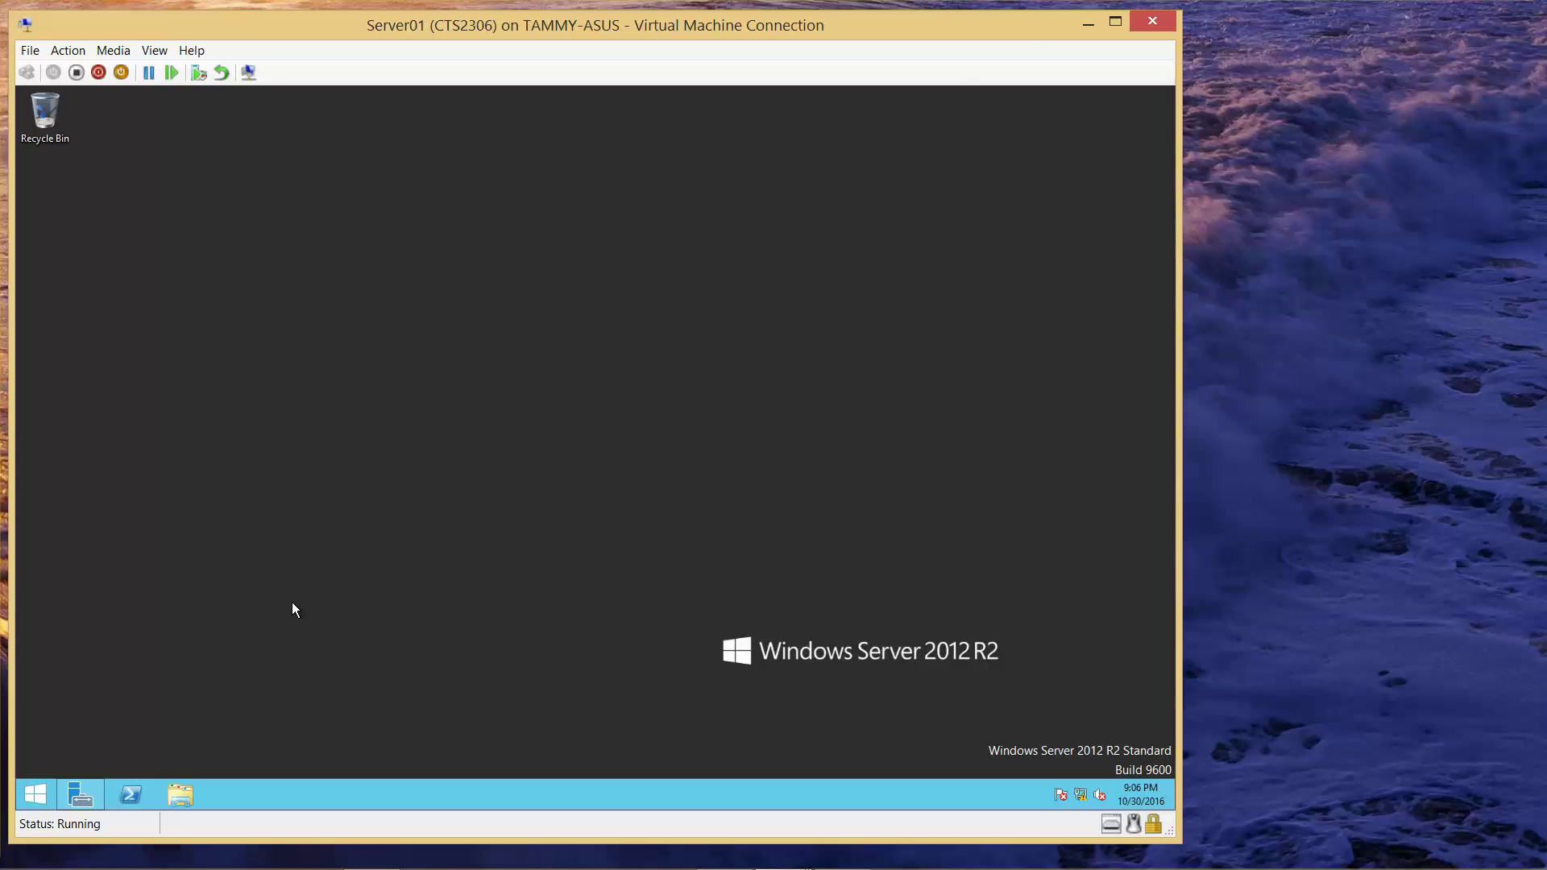
- Show Disk Management in Server01's Computer Management, with a wider navigation tree pane
click(81, 796)
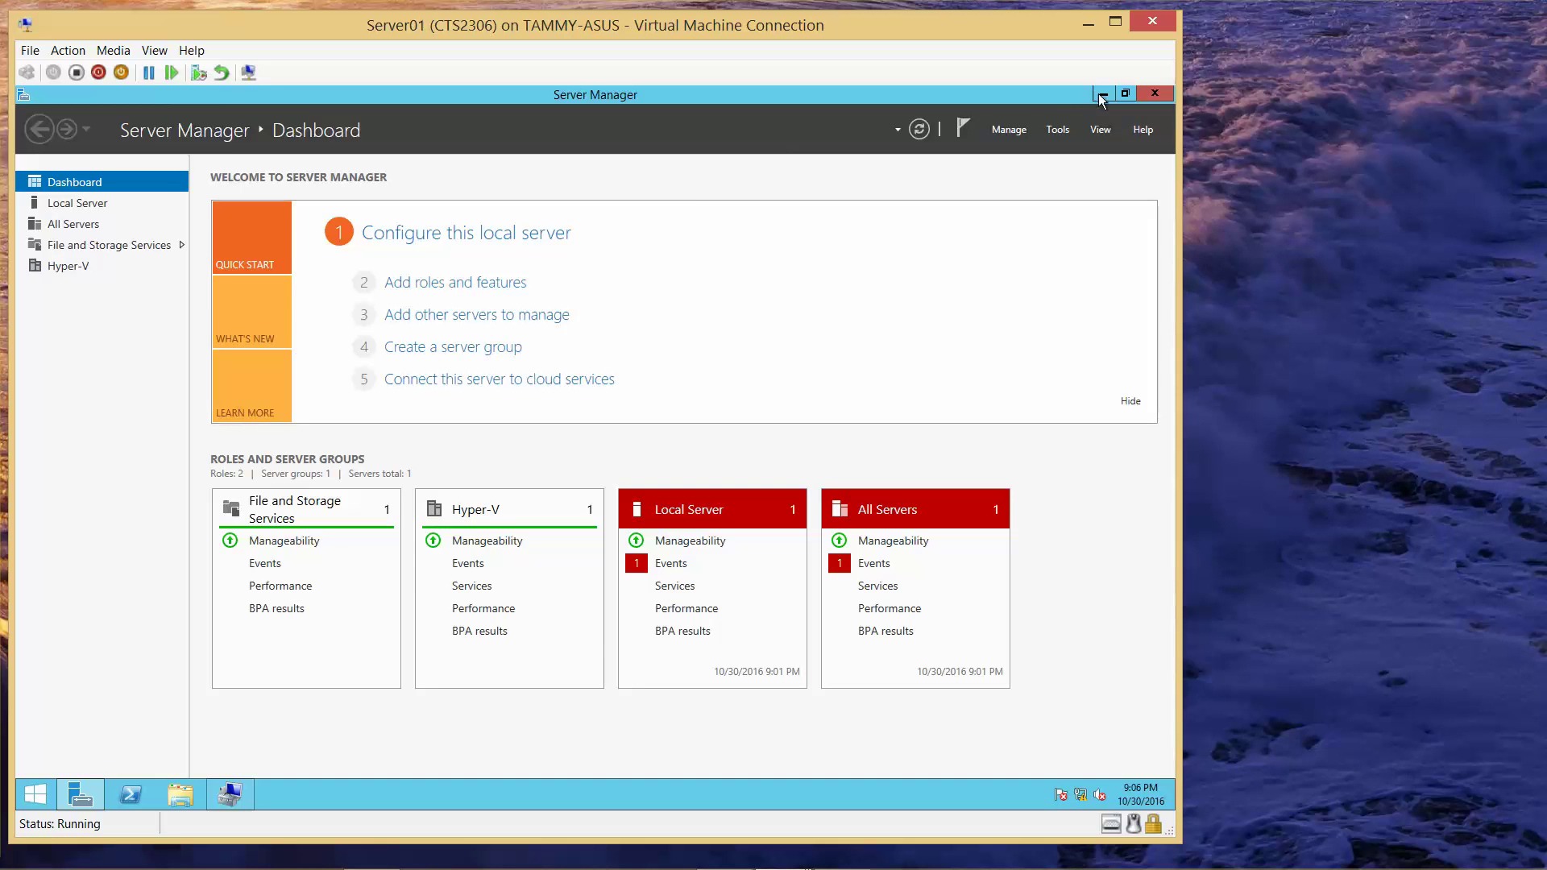
click(1103, 93)
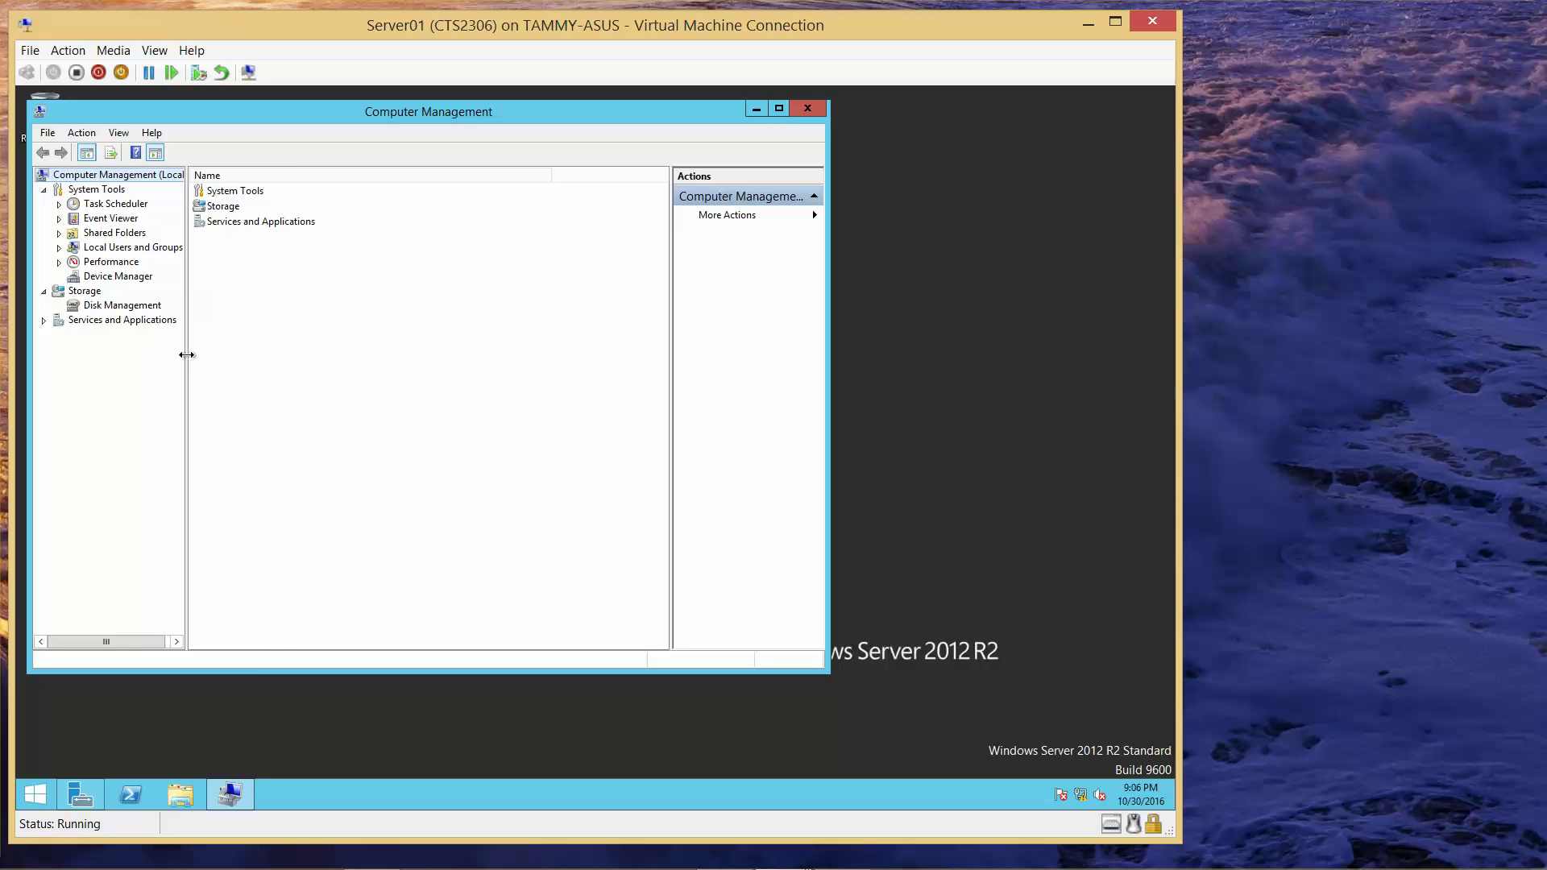
drag(186, 355, 292, 361)
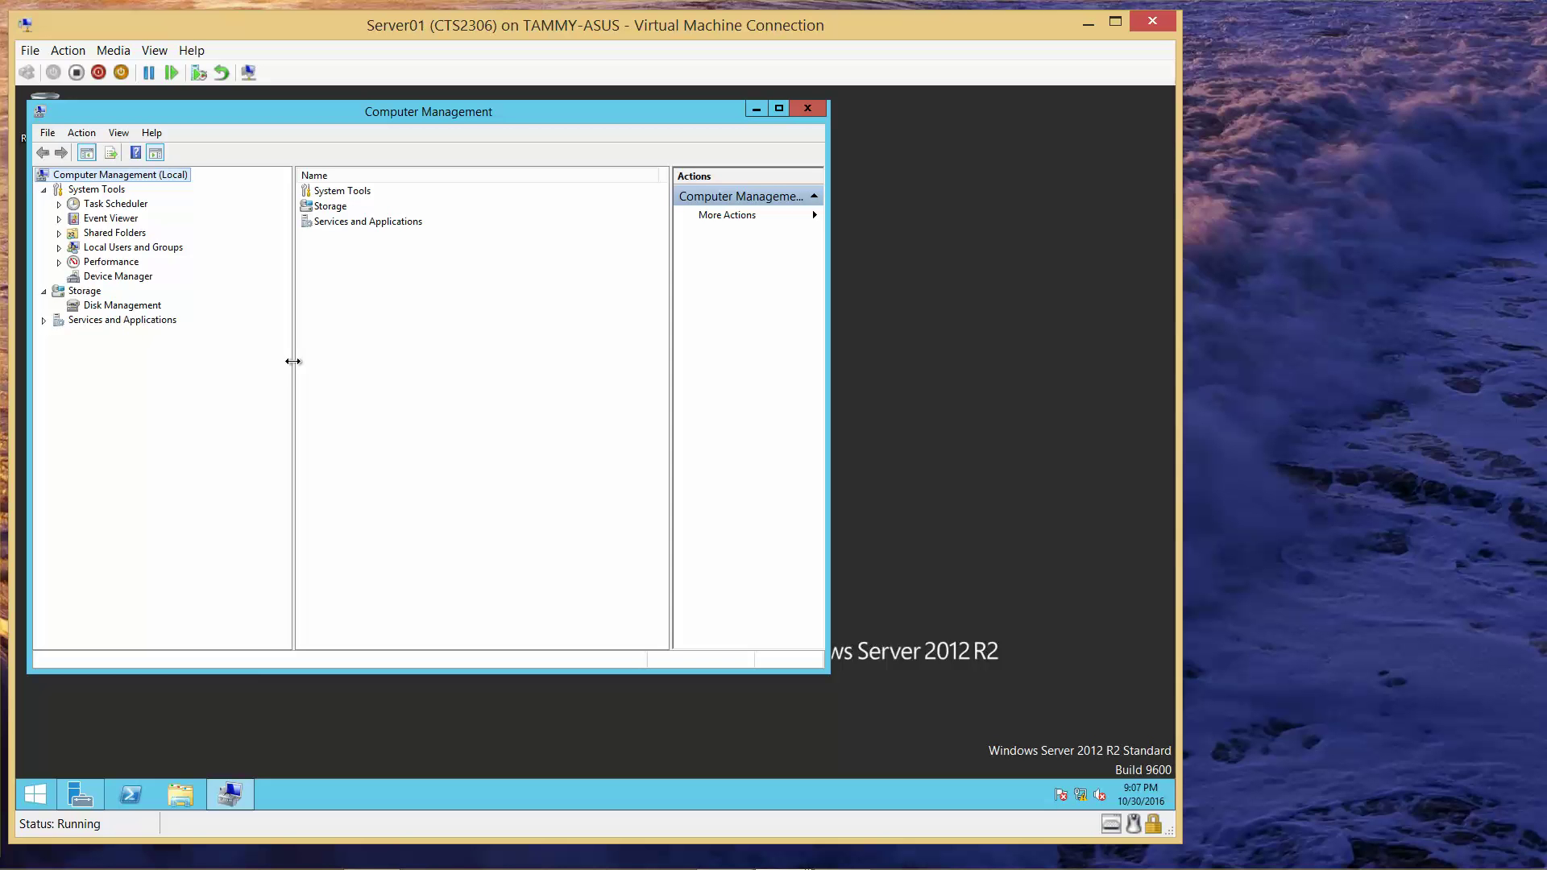
click(145, 310)
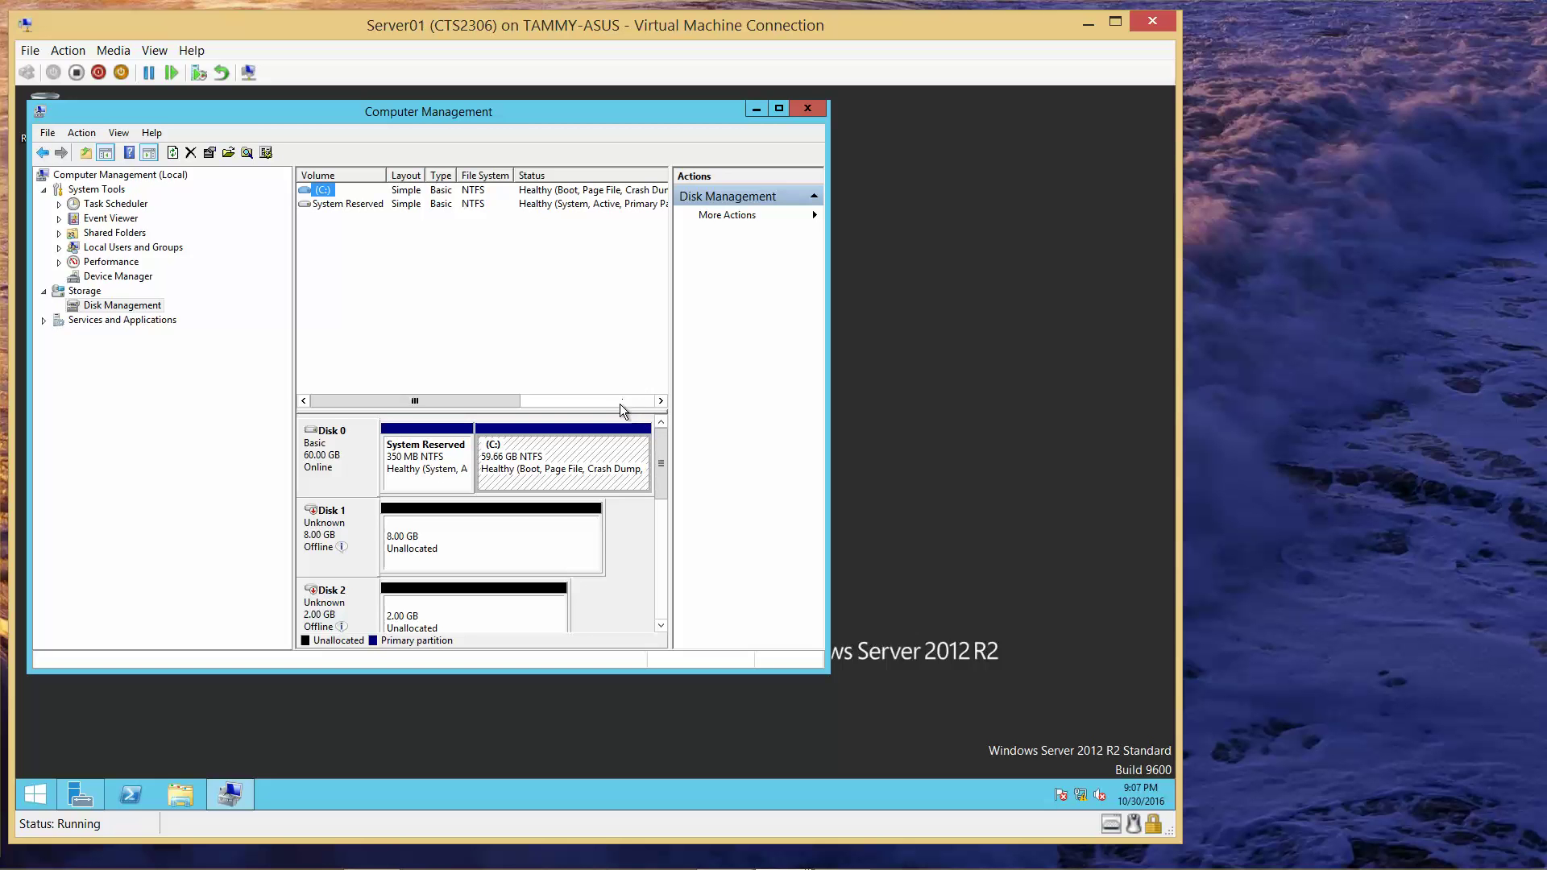
- Enlarge the Computer Management window and disk map so Disks 1 through 5 are visible
drag(617, 407, 617, 271)
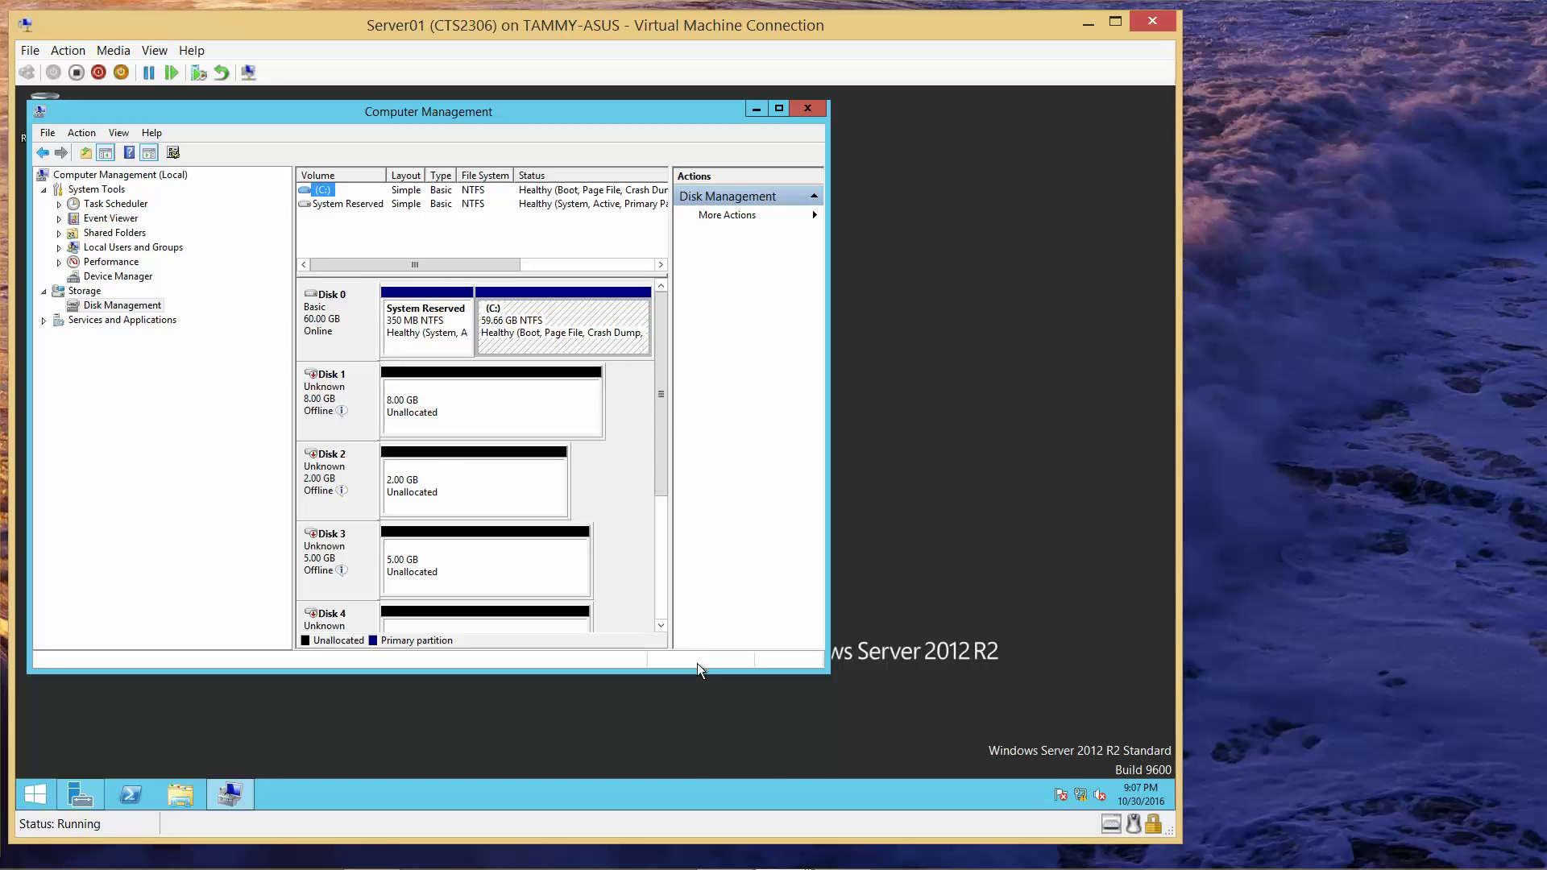
drag(691, 721, 699, 776)
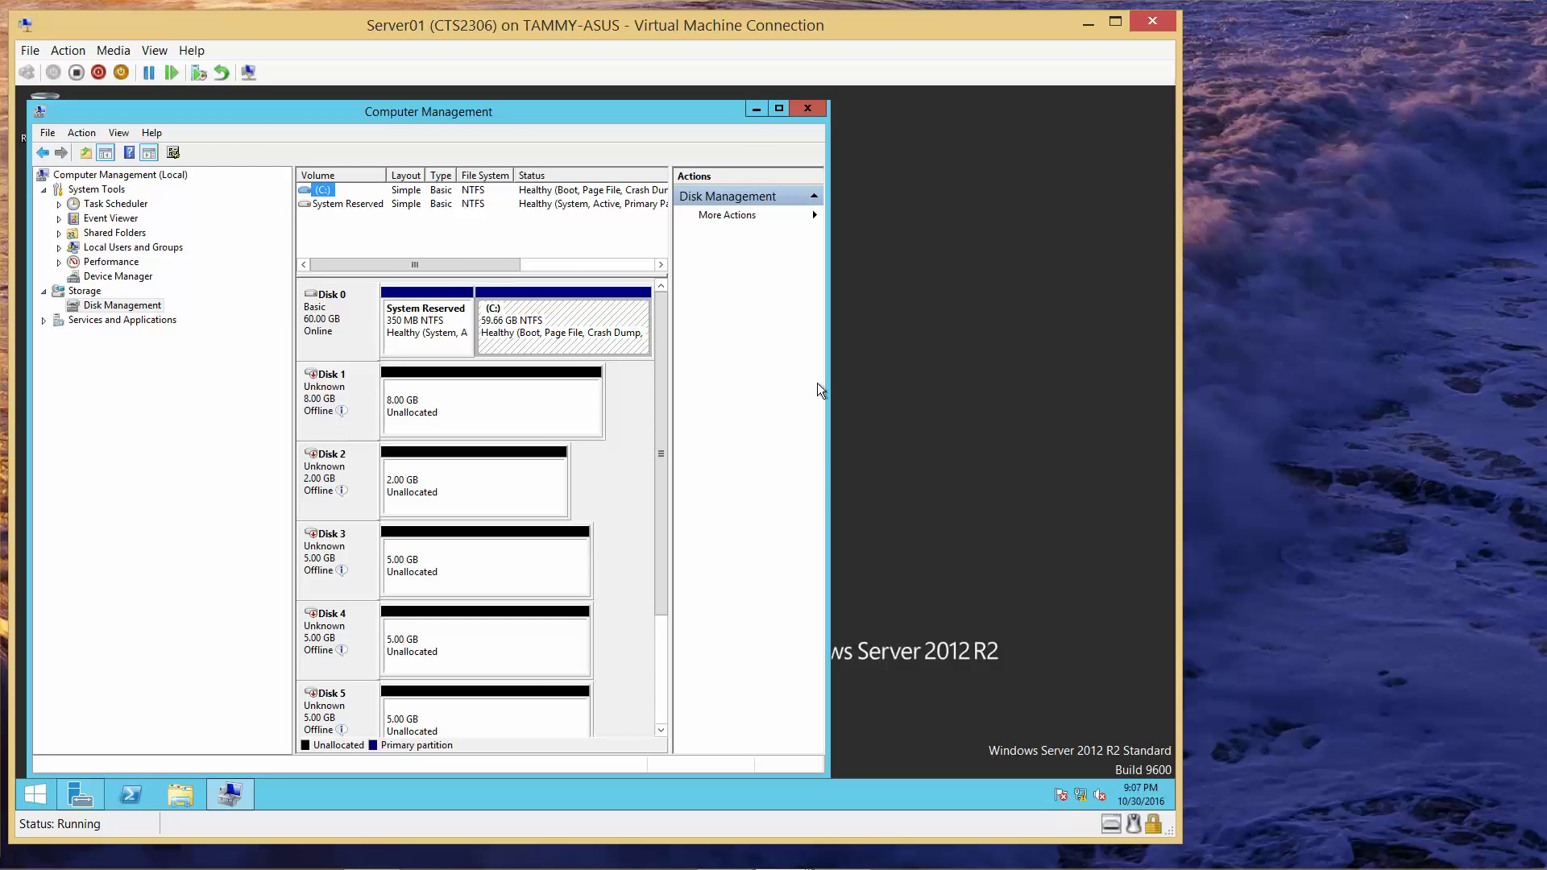
drag(827, 384, 1197, 402)
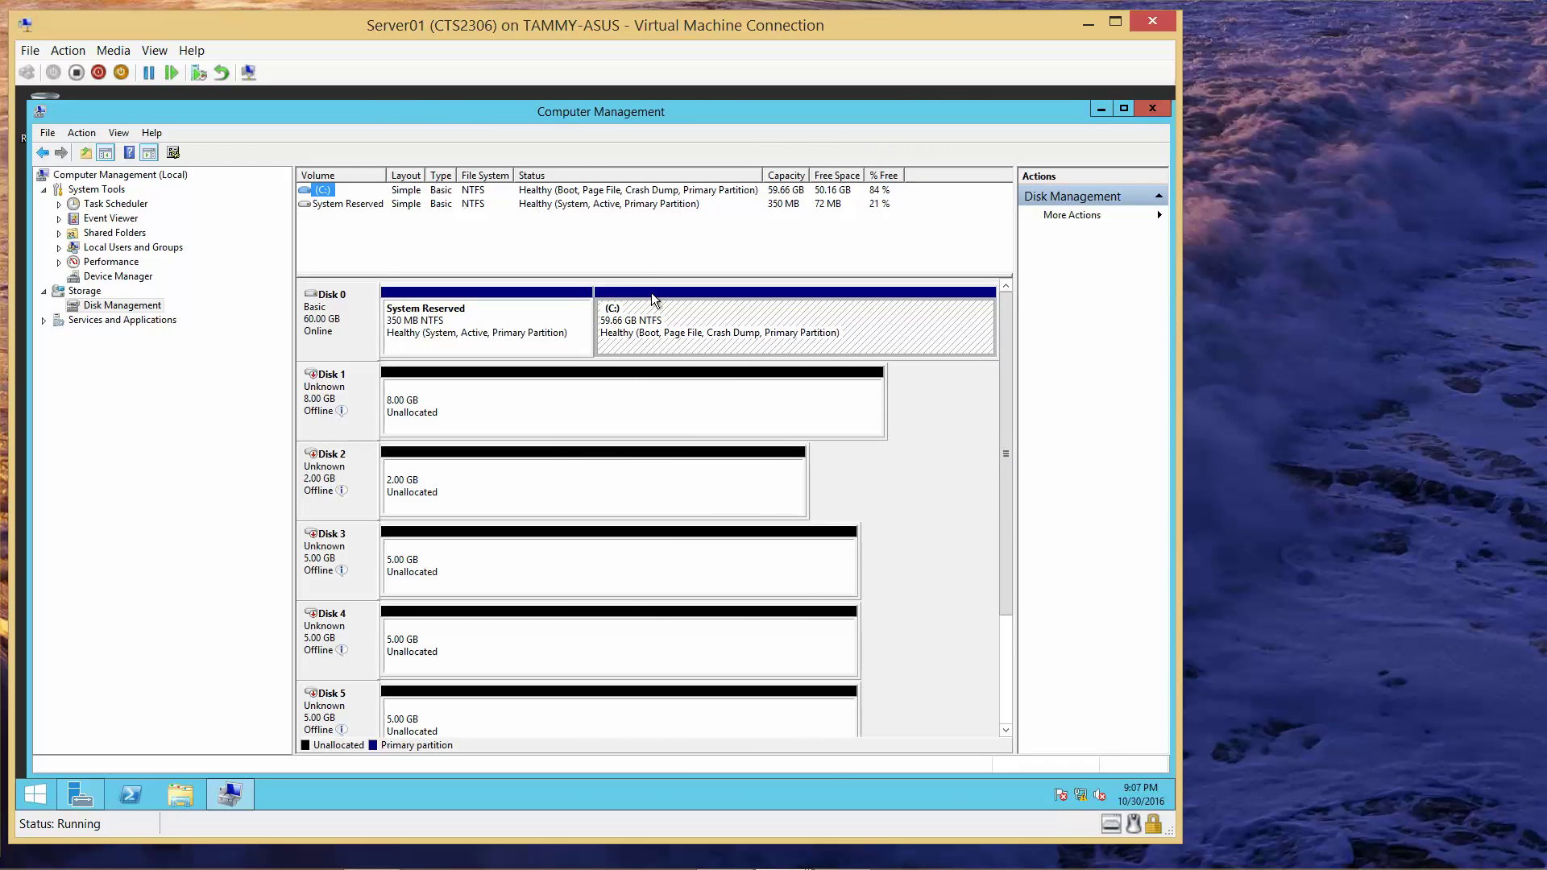
drag(651, 275, 652, 228)
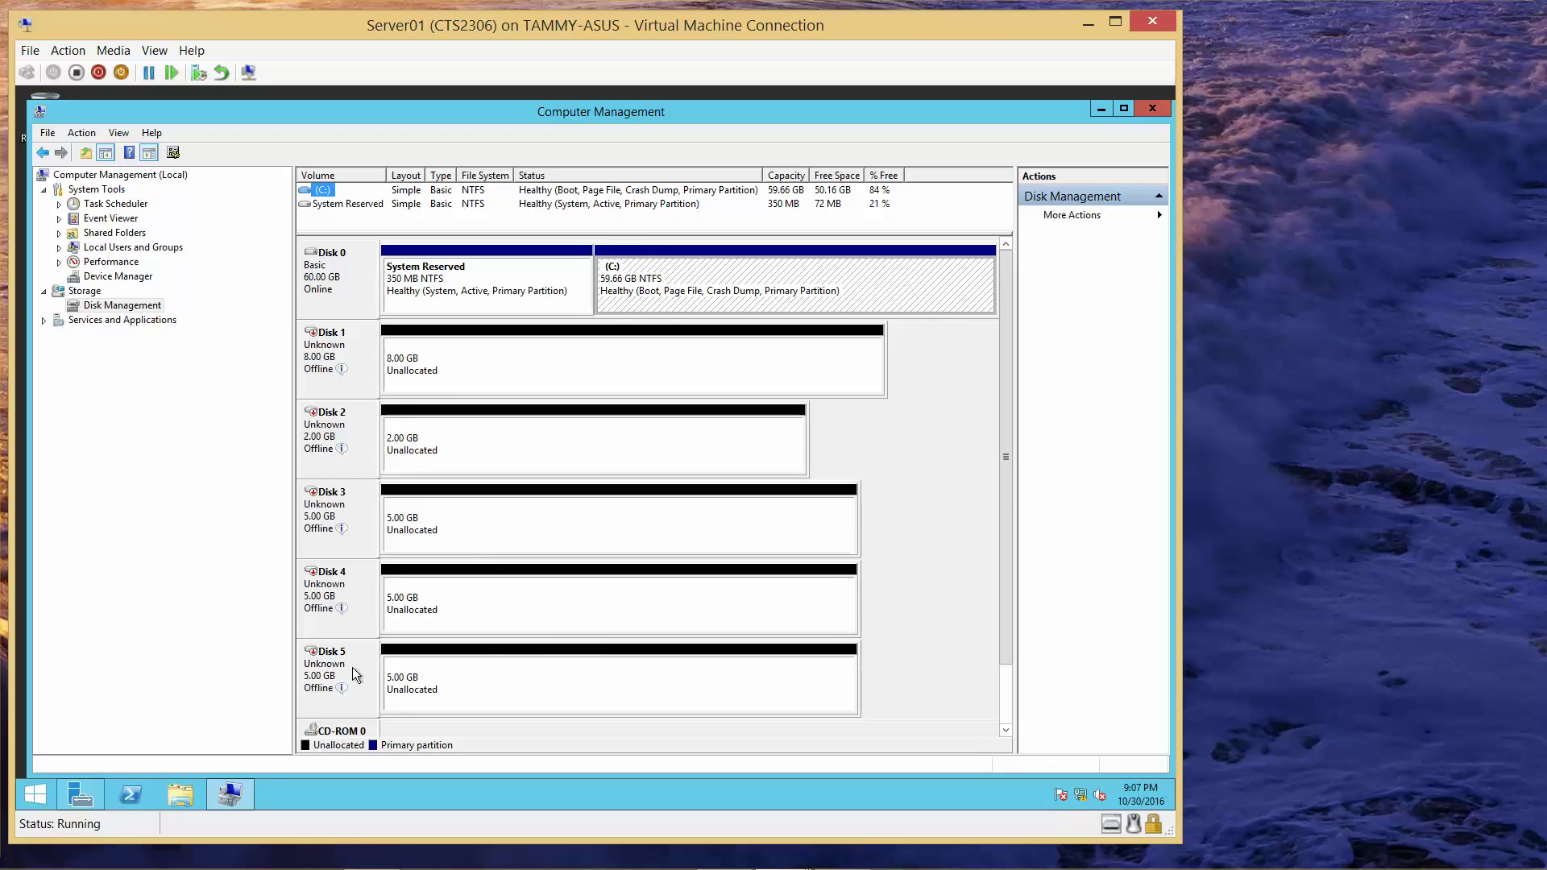
mouse_move(340, 577)
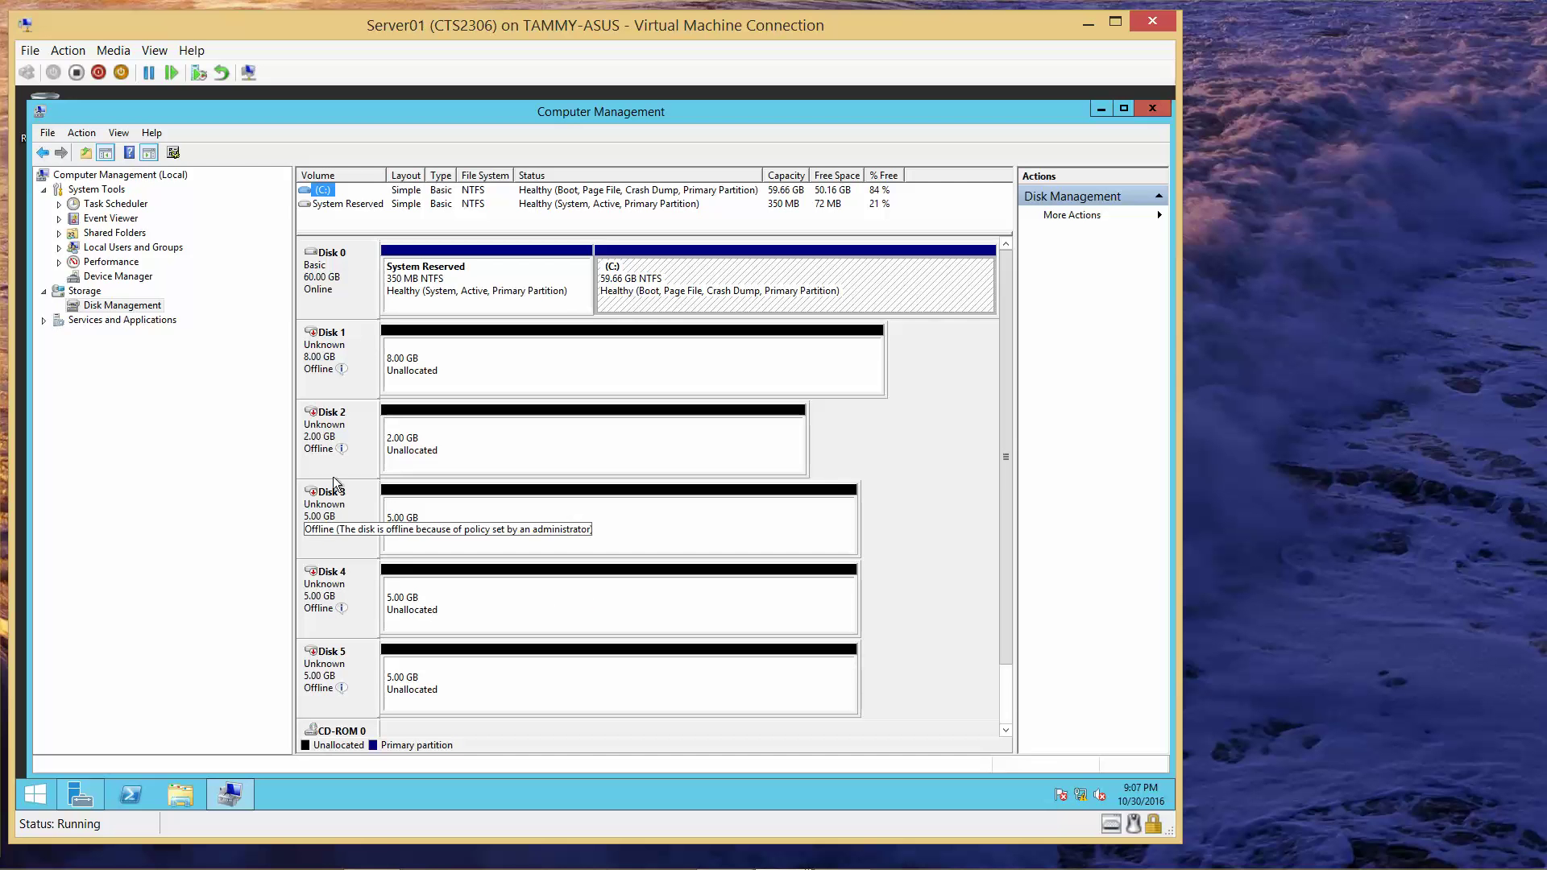
mouse_move(342, 348)
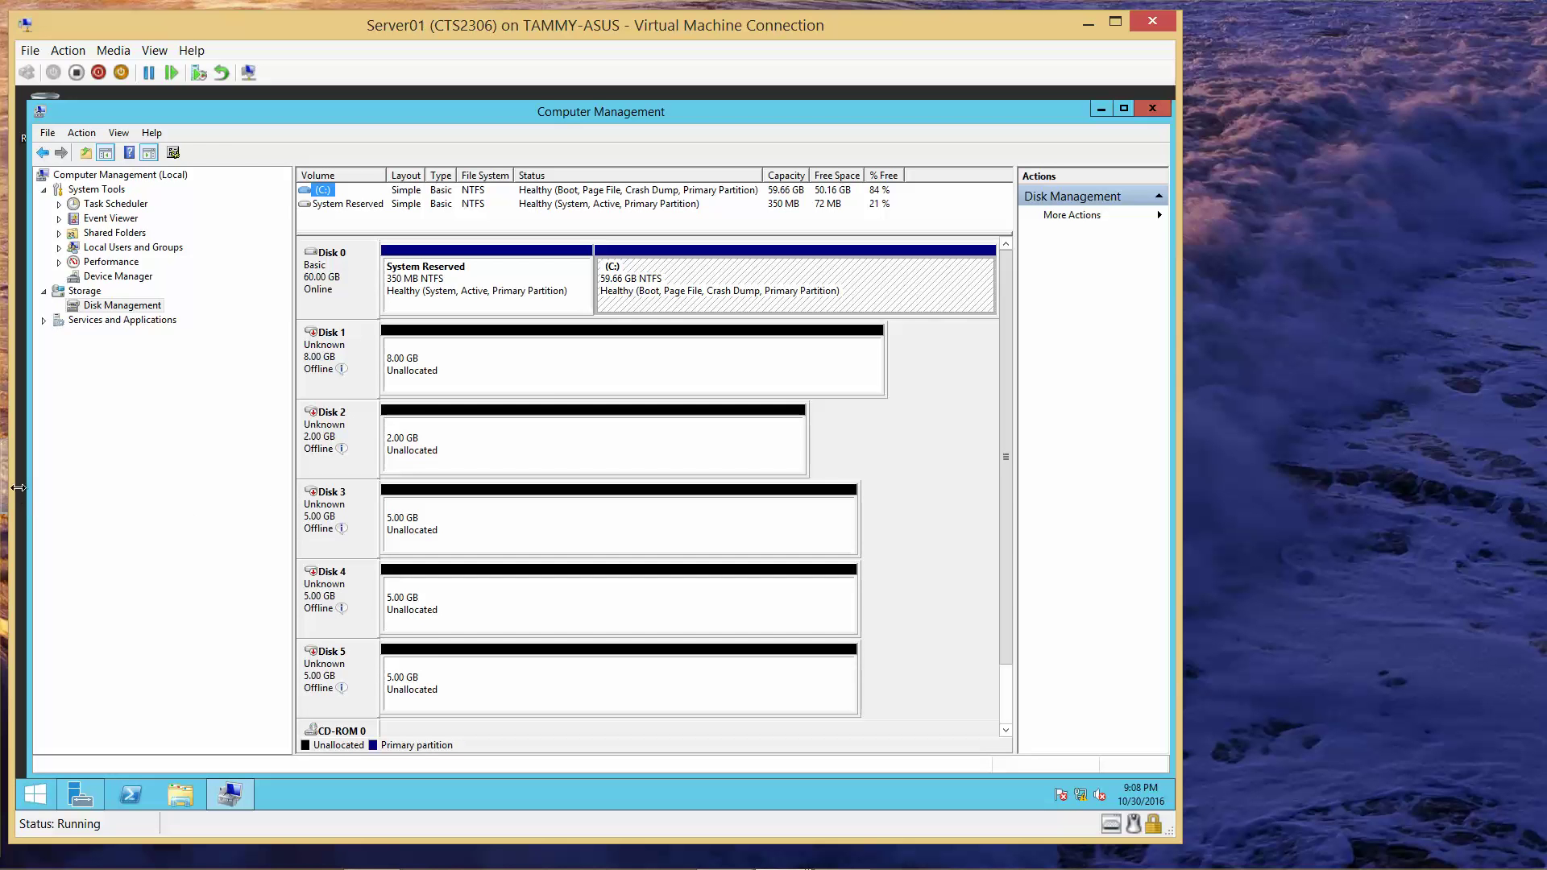
- Bring Disk 1 online and initialize it as an MBR basic disk
right_click(315, 352)
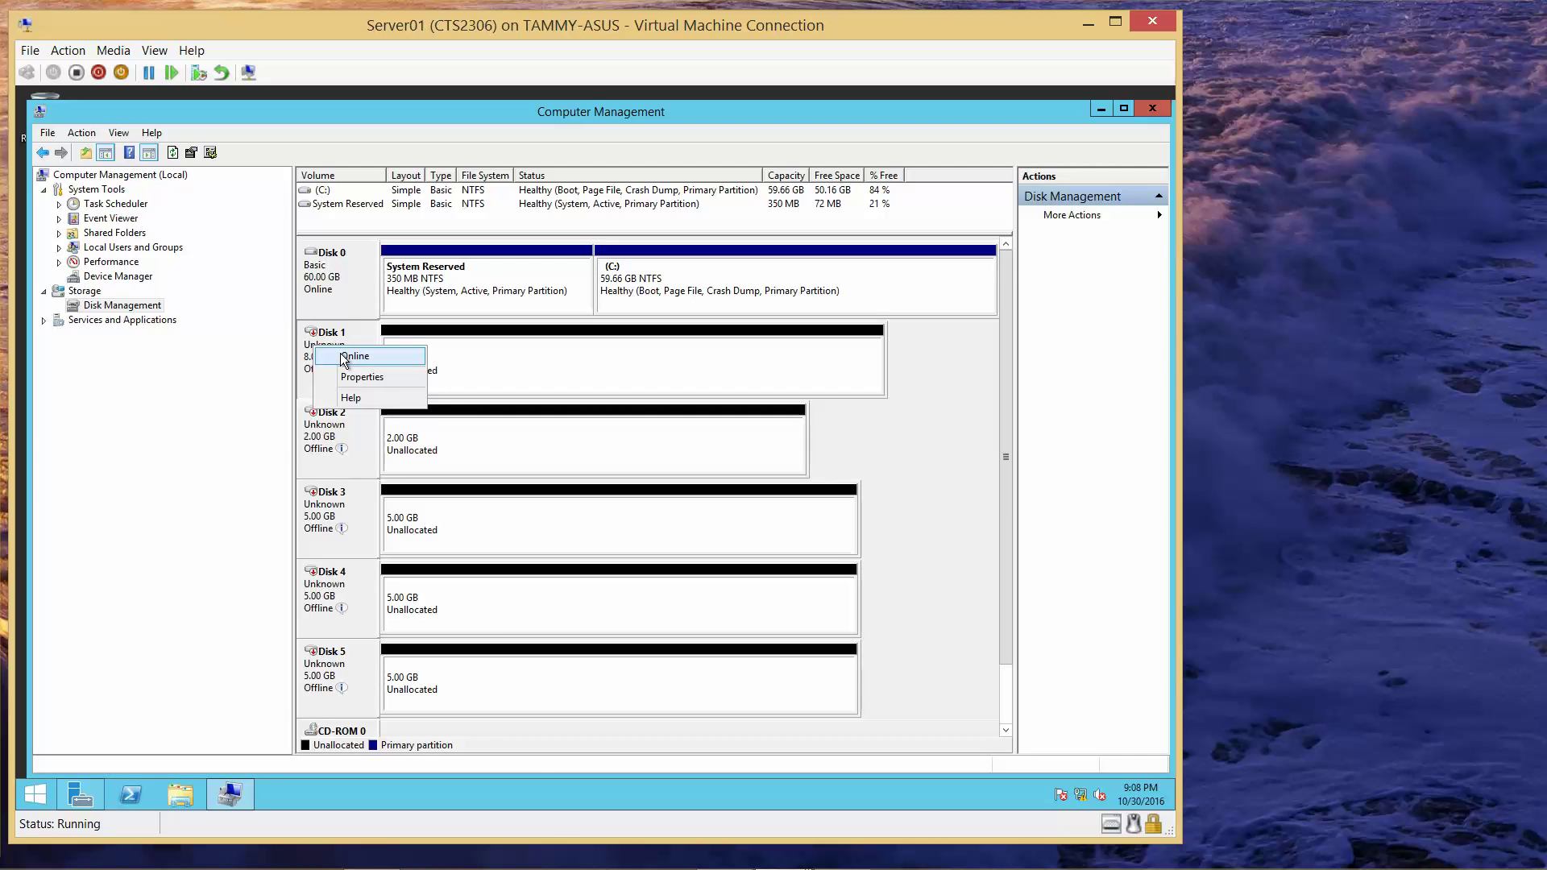
click(344, 357)
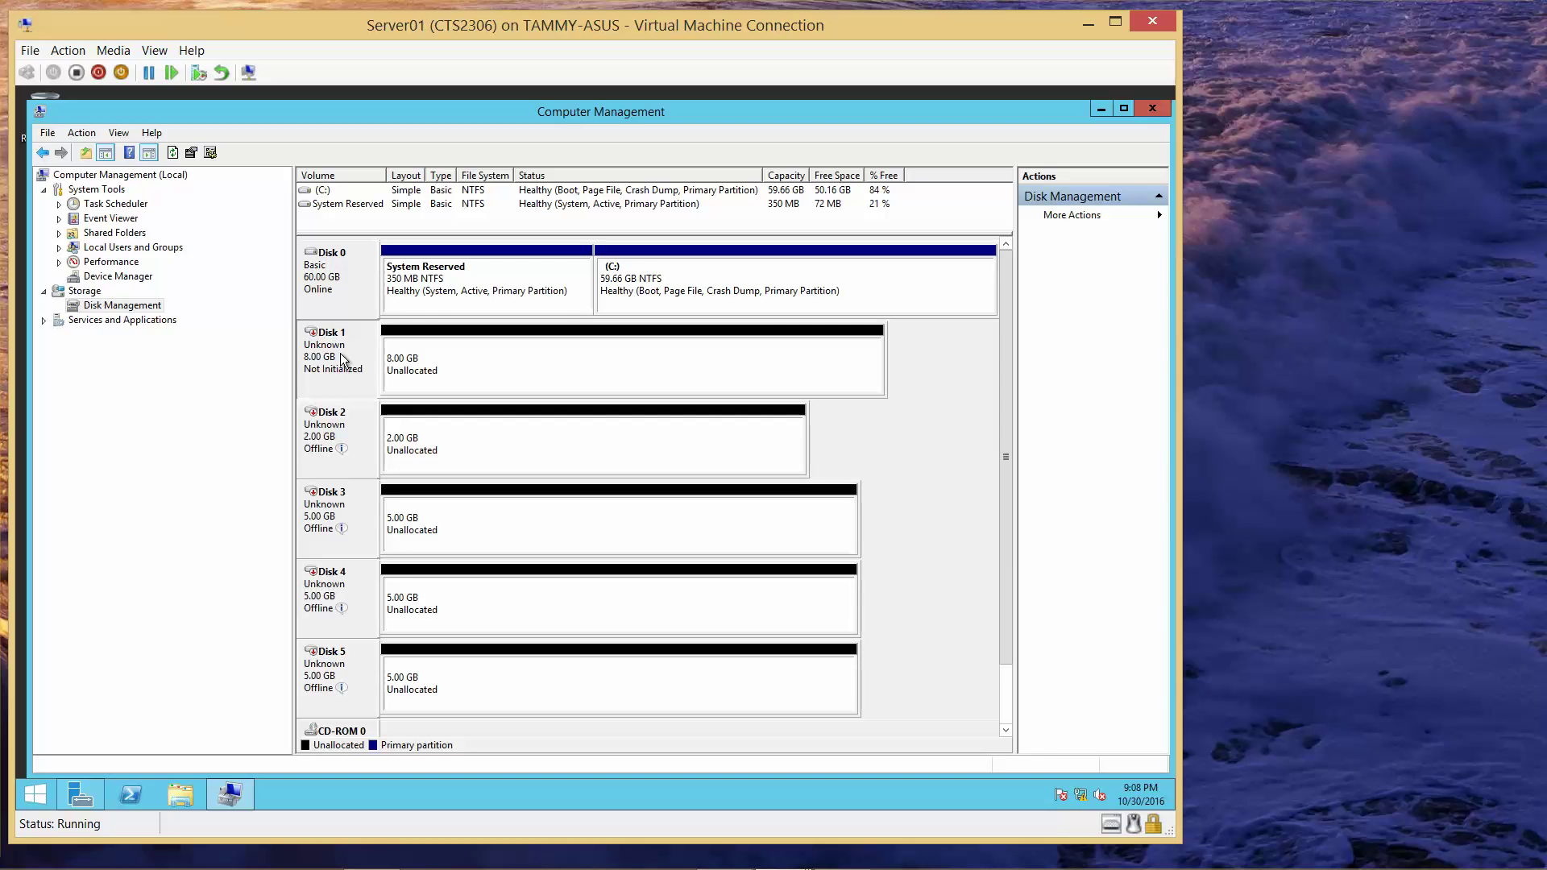
right_click(340, 354)
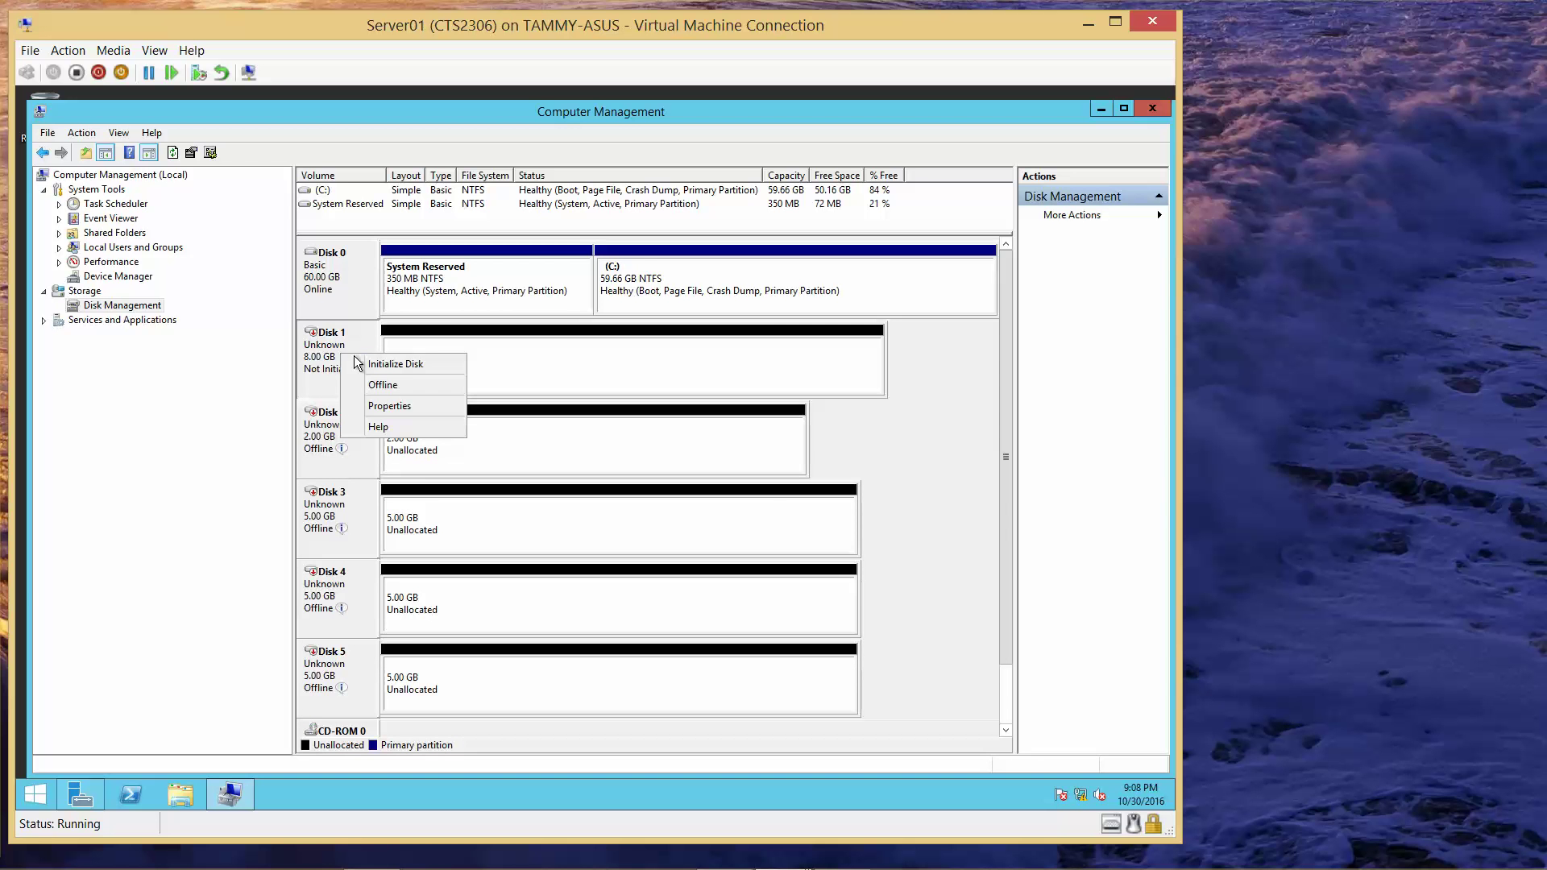
click(371, 365)
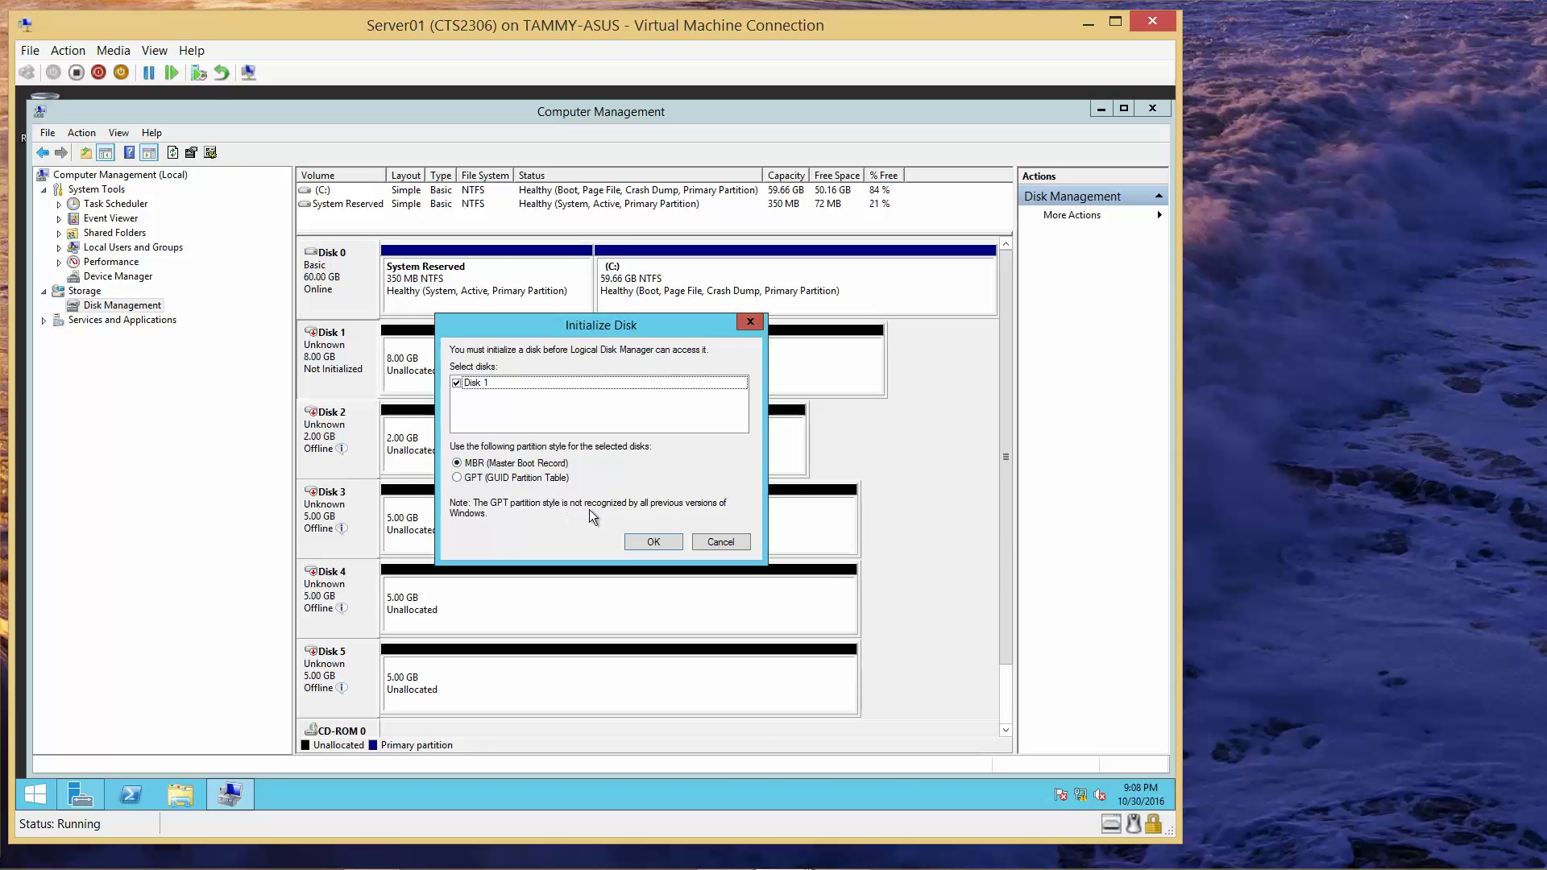
click(654, 540)
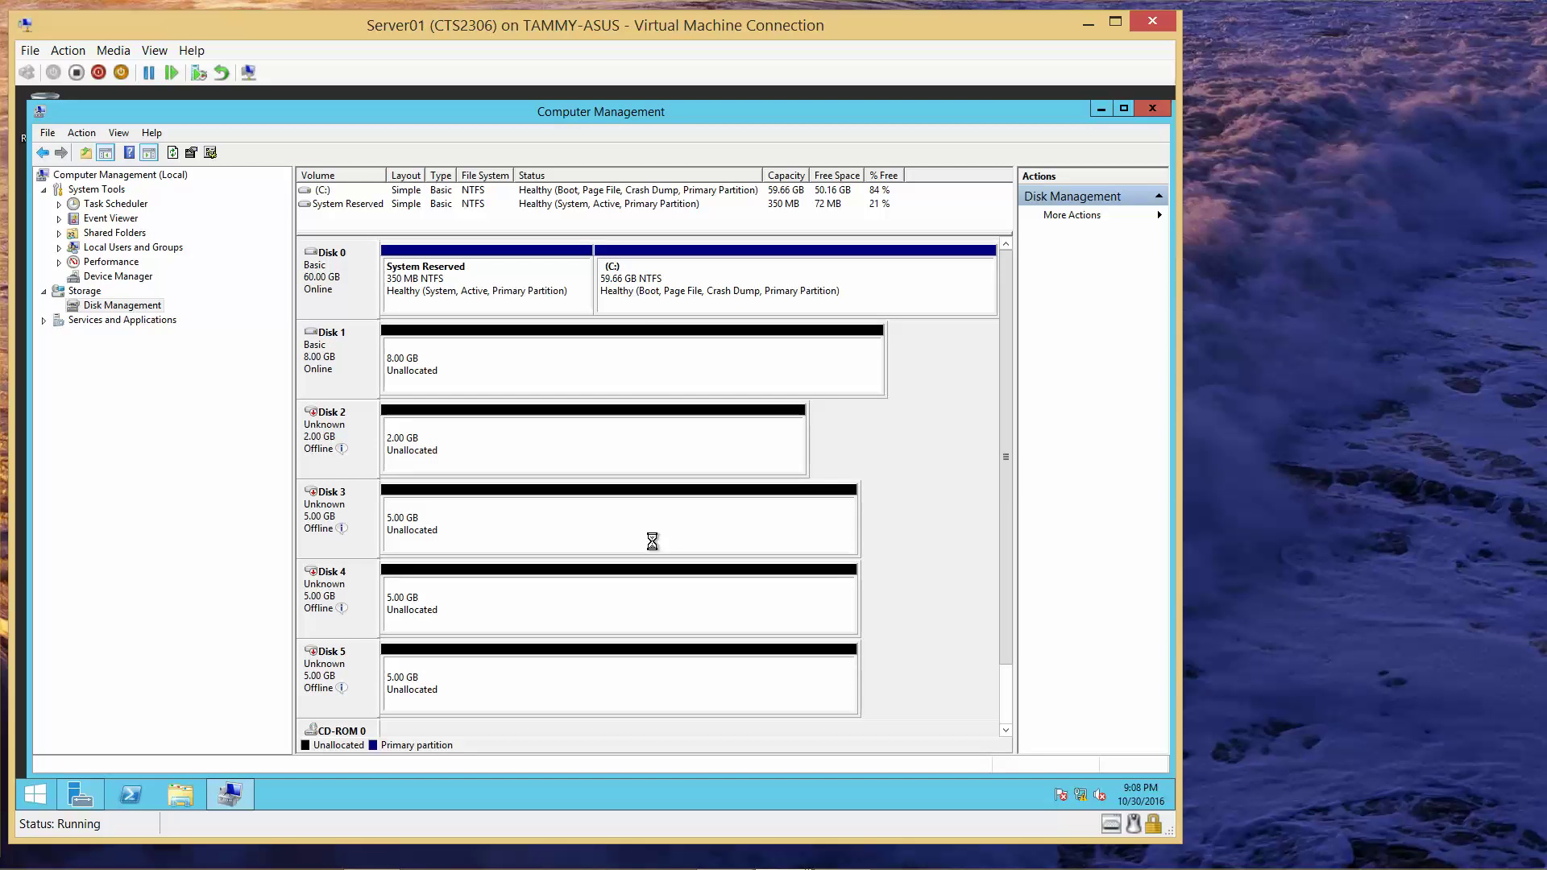
right_click(347, 367)
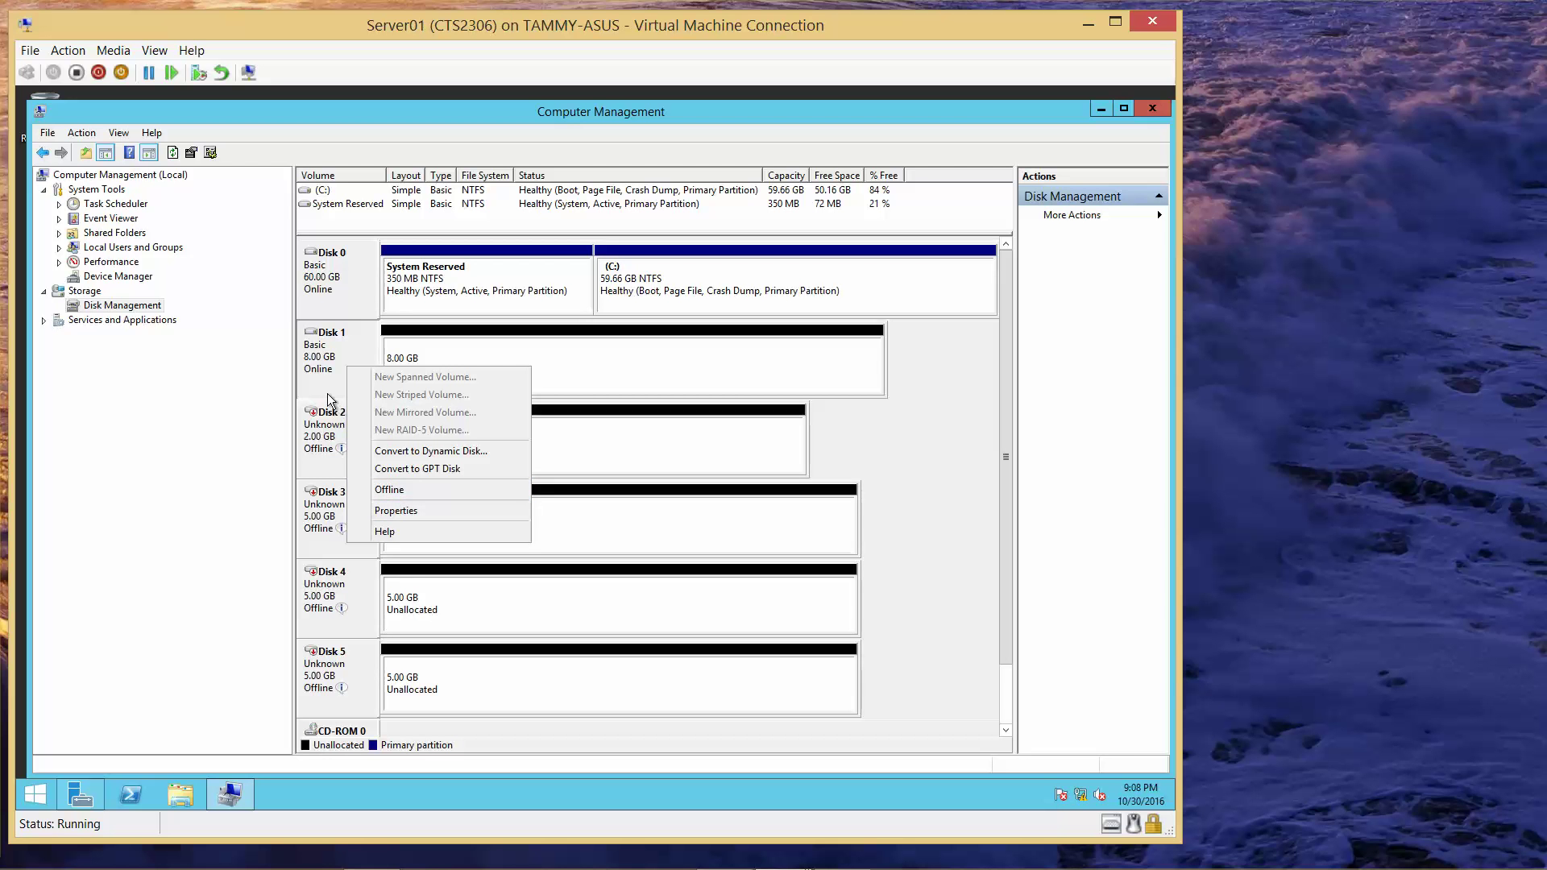
click(323, 346)
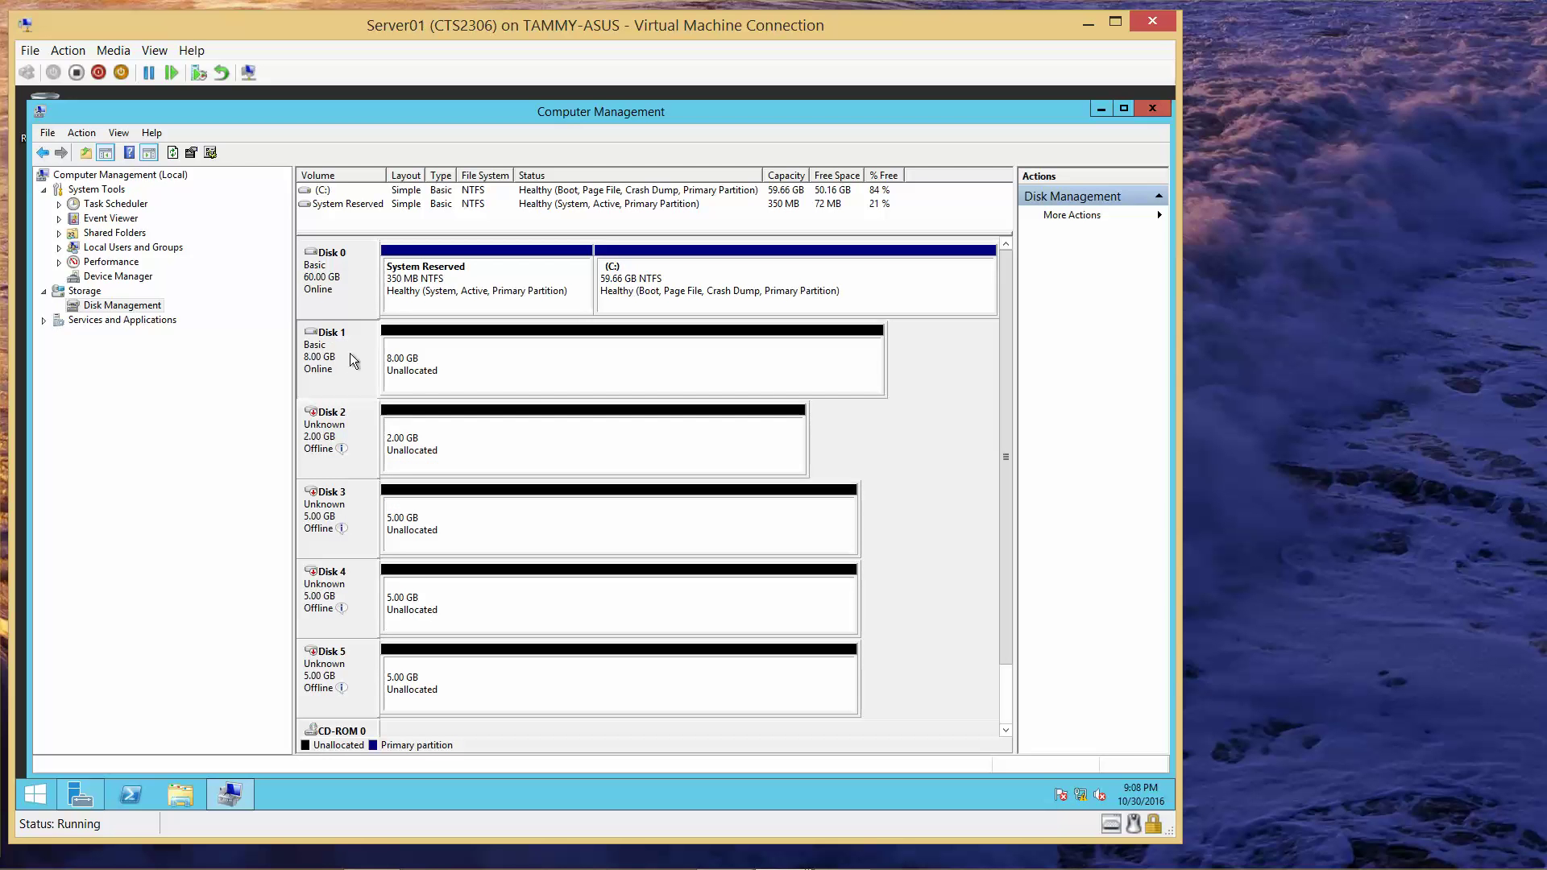
- Start a new simple volume on Disk 1 using the full 8189 MB and drive letter E
click(421, 364)
right_click(421, 364)
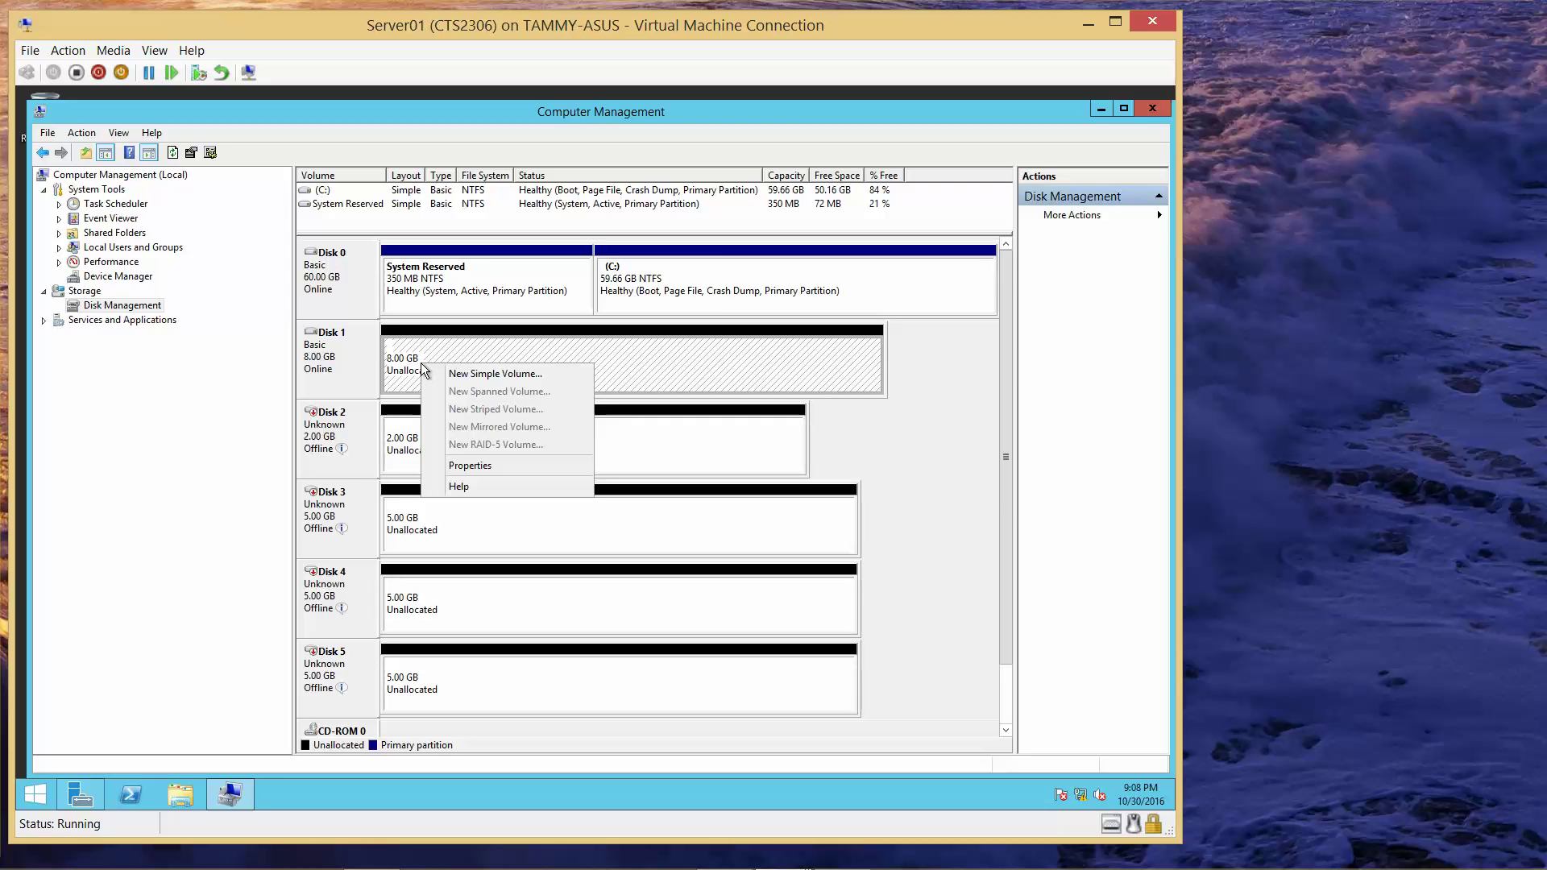
click(469, 378)
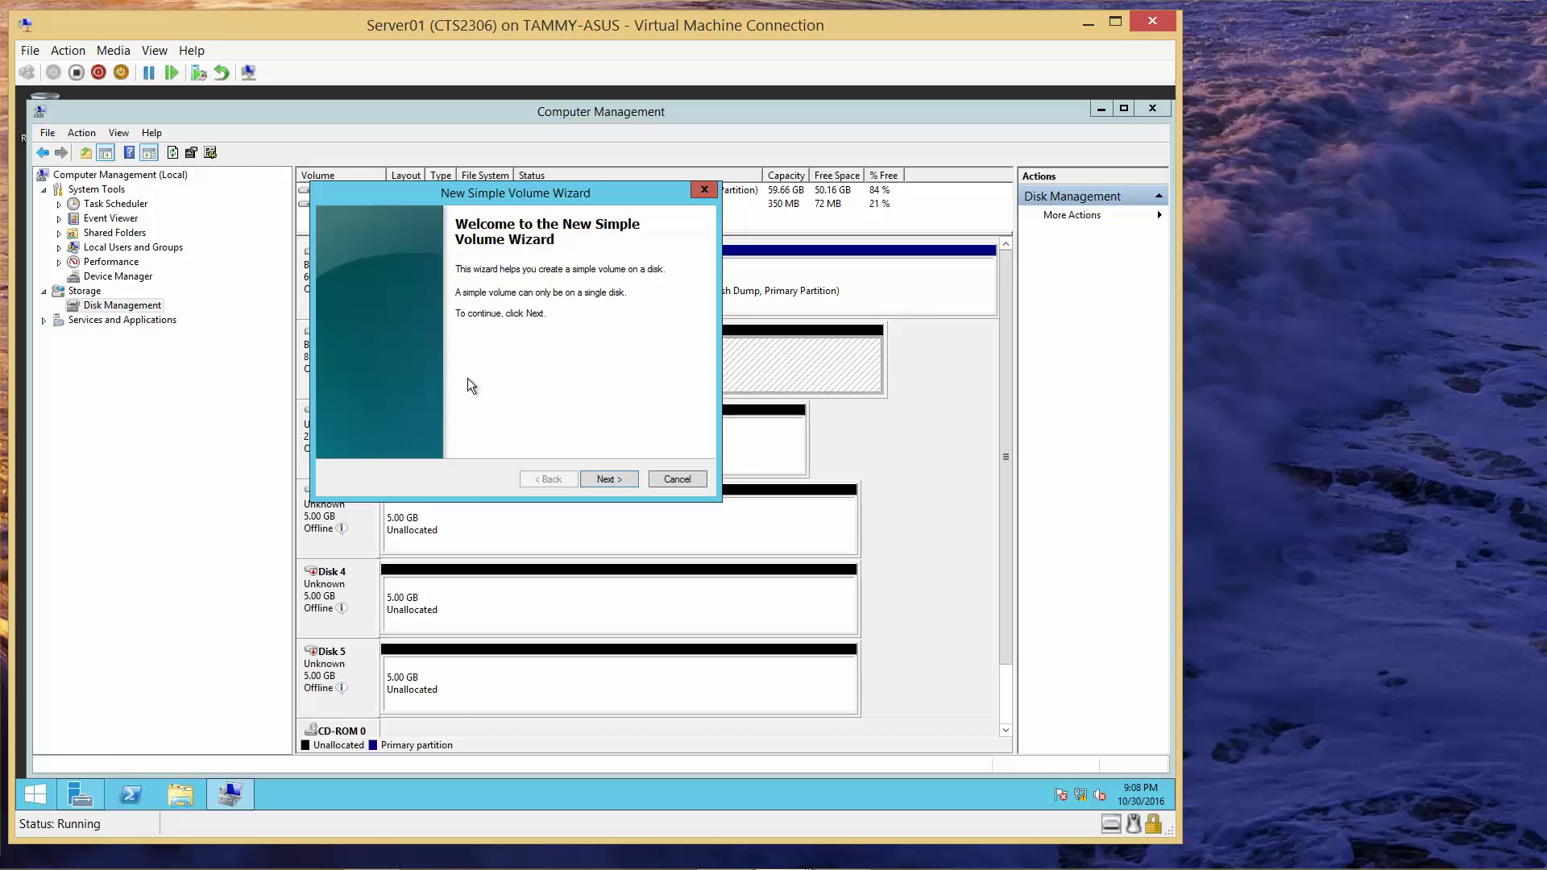
click(606, 479)
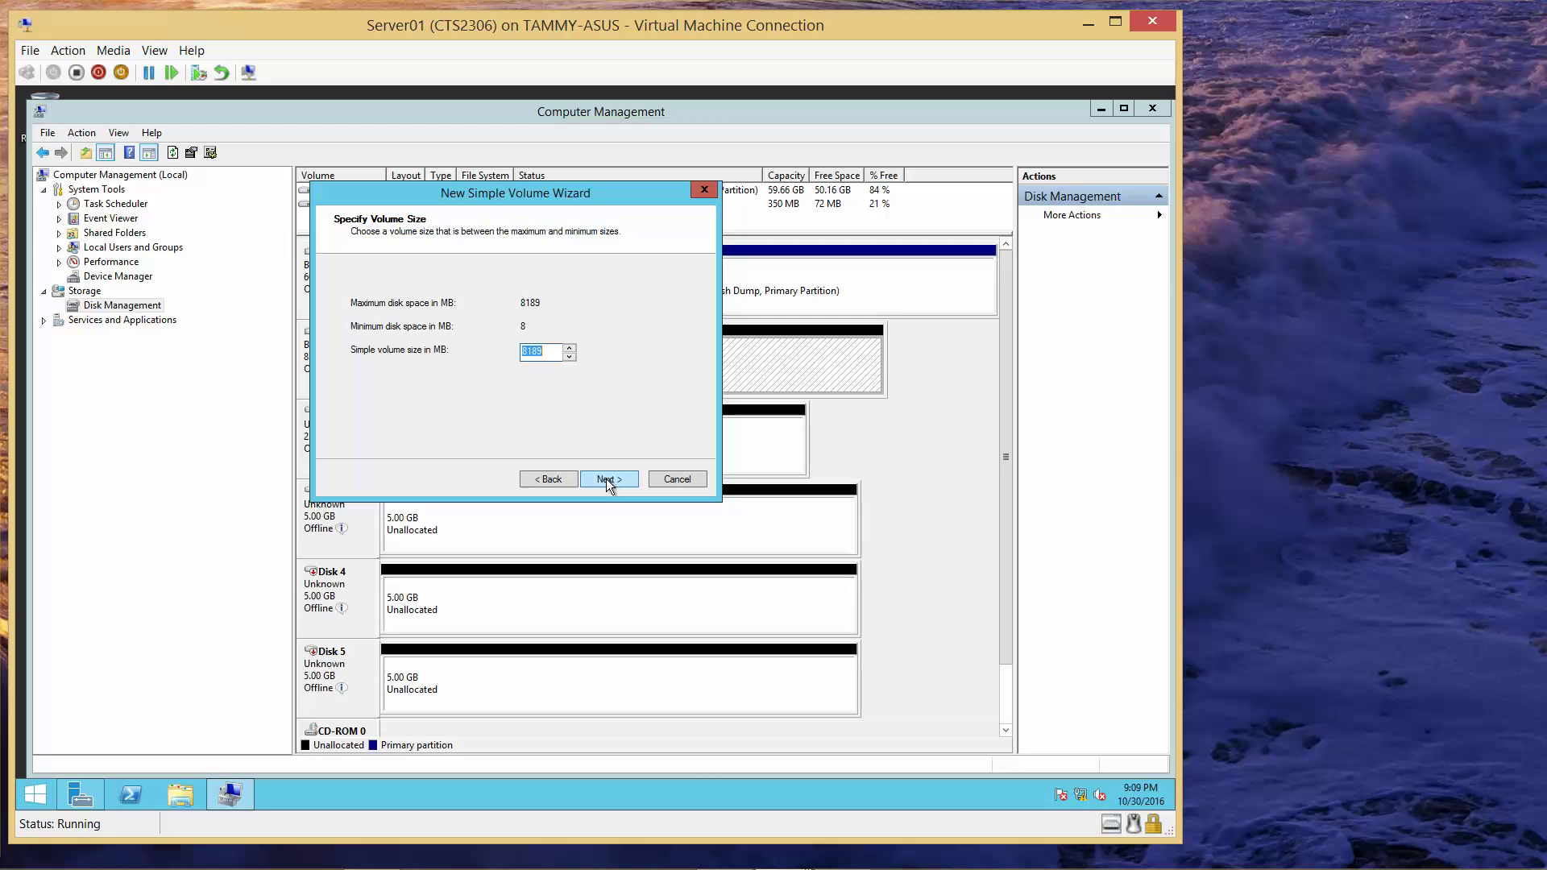
click(606, 479)
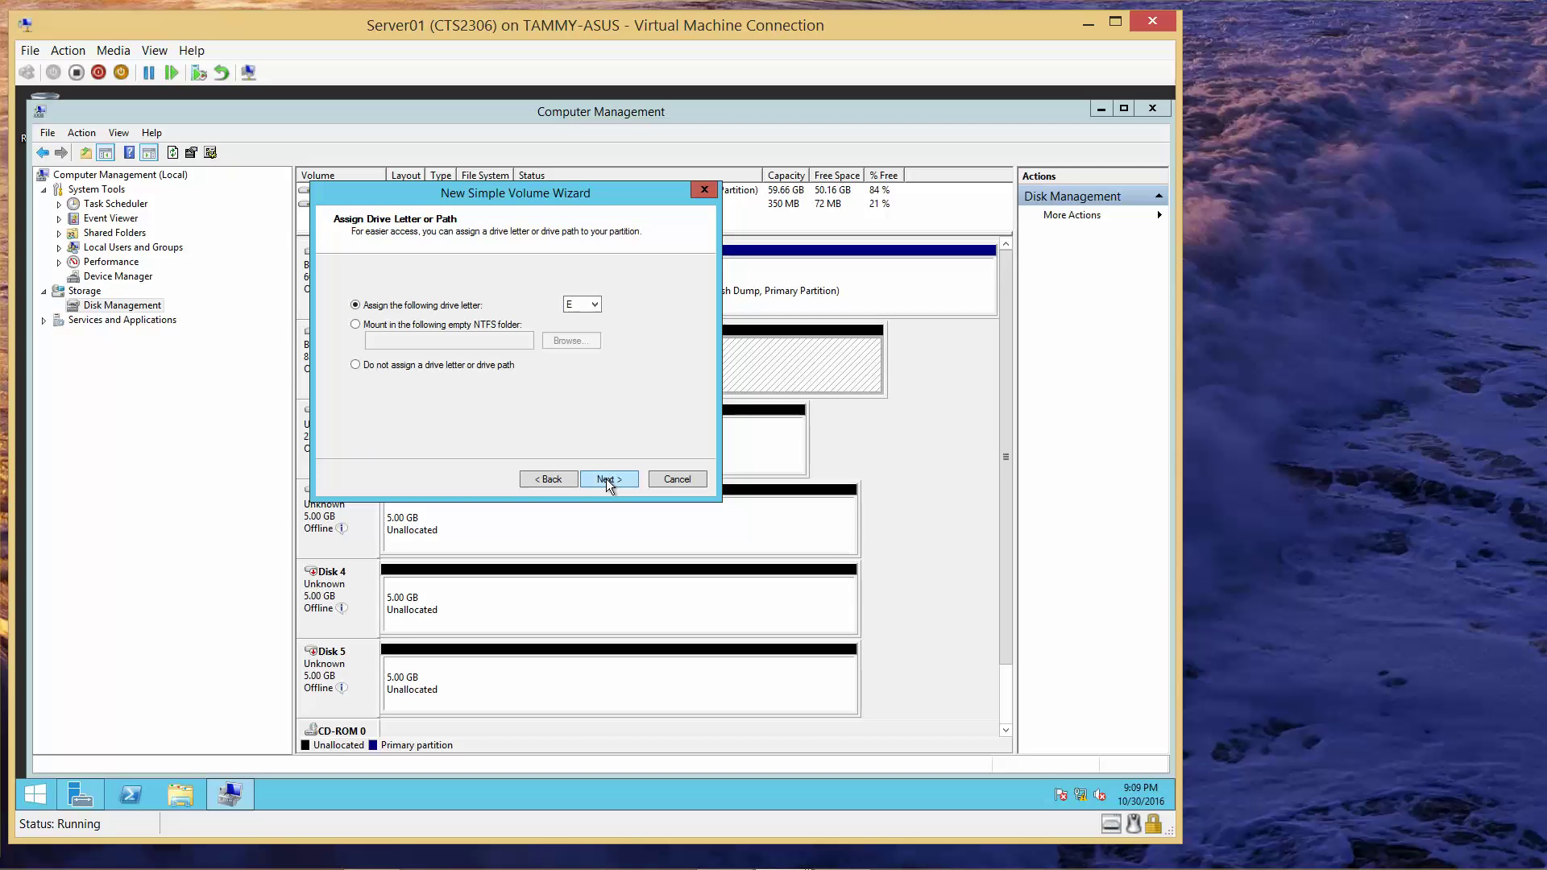
click(606, 479)
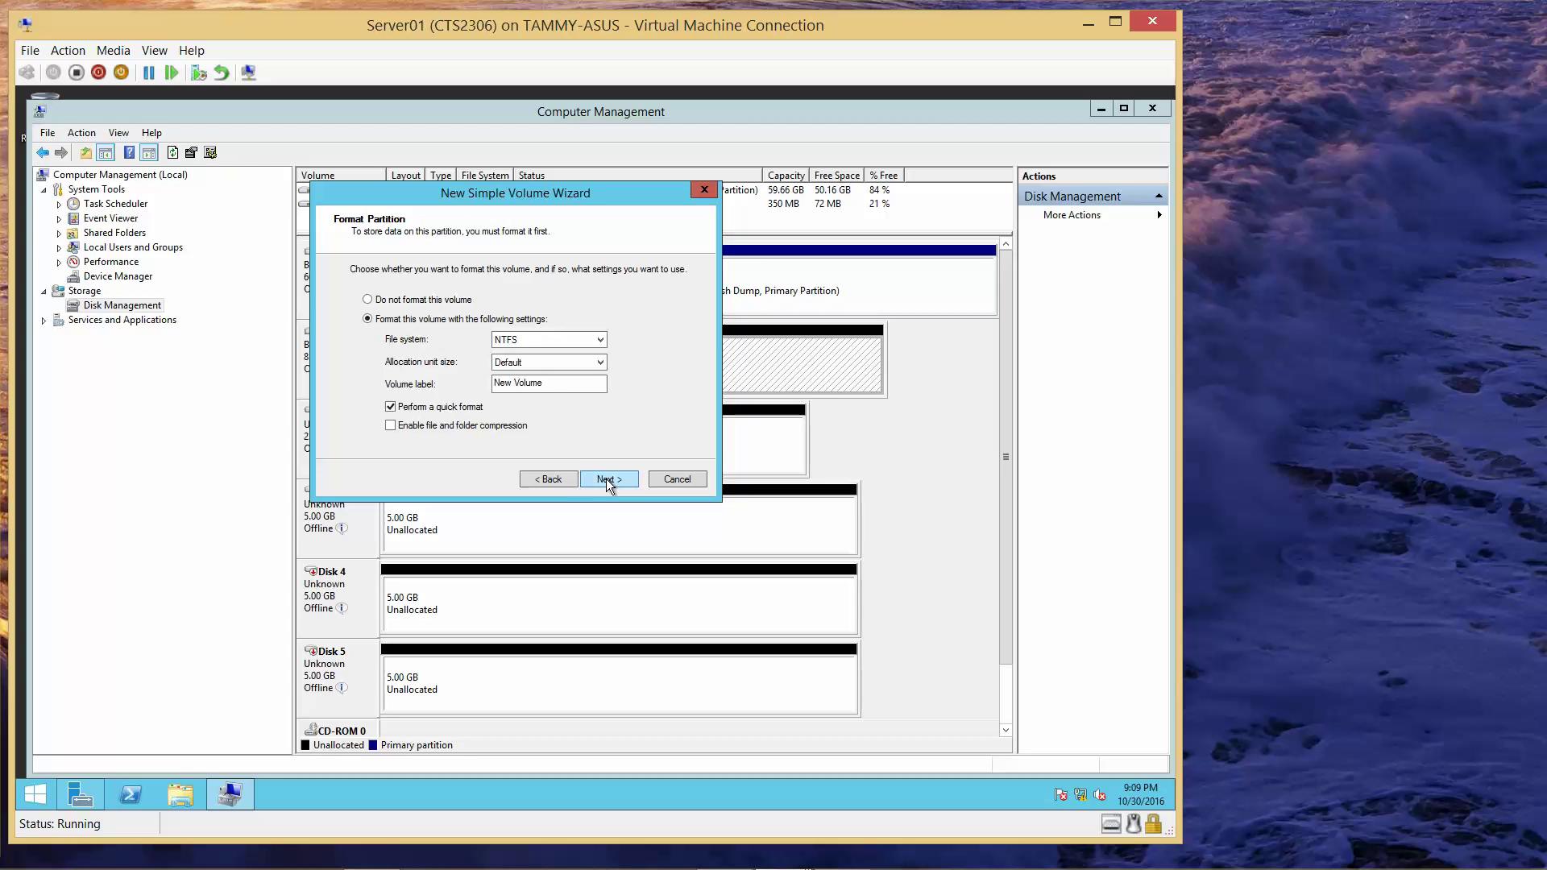
- Label the volume SharedDisk with NTFS quick format, create it, and cancel the format prompt
click(543, 383)
drag(413, 381, 369, 379)
text(SharedDisk)
click(608, 479)
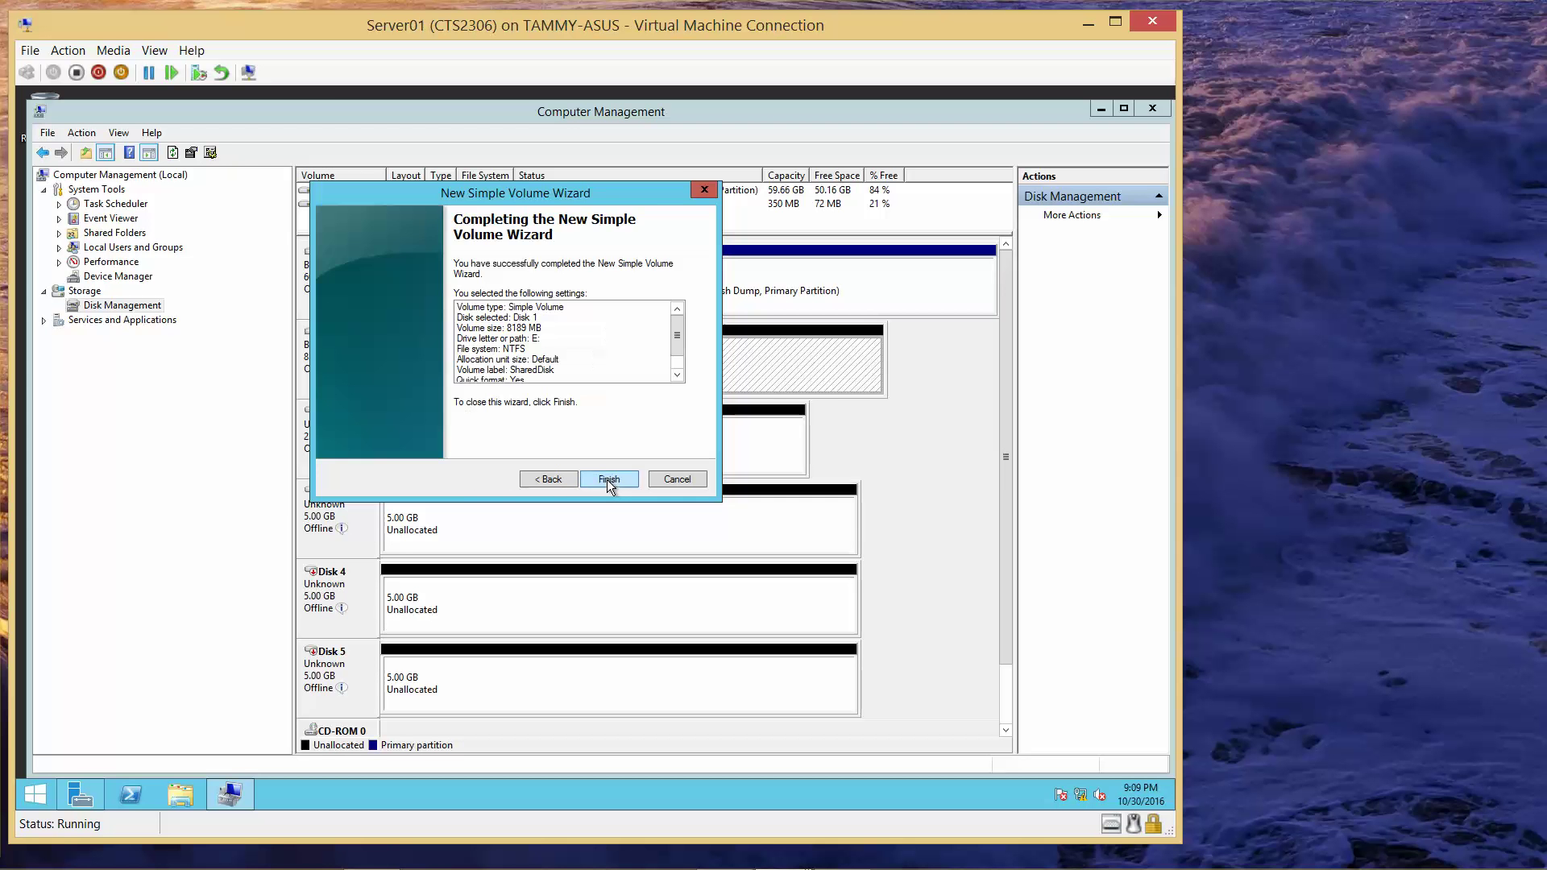
click(611, 480)
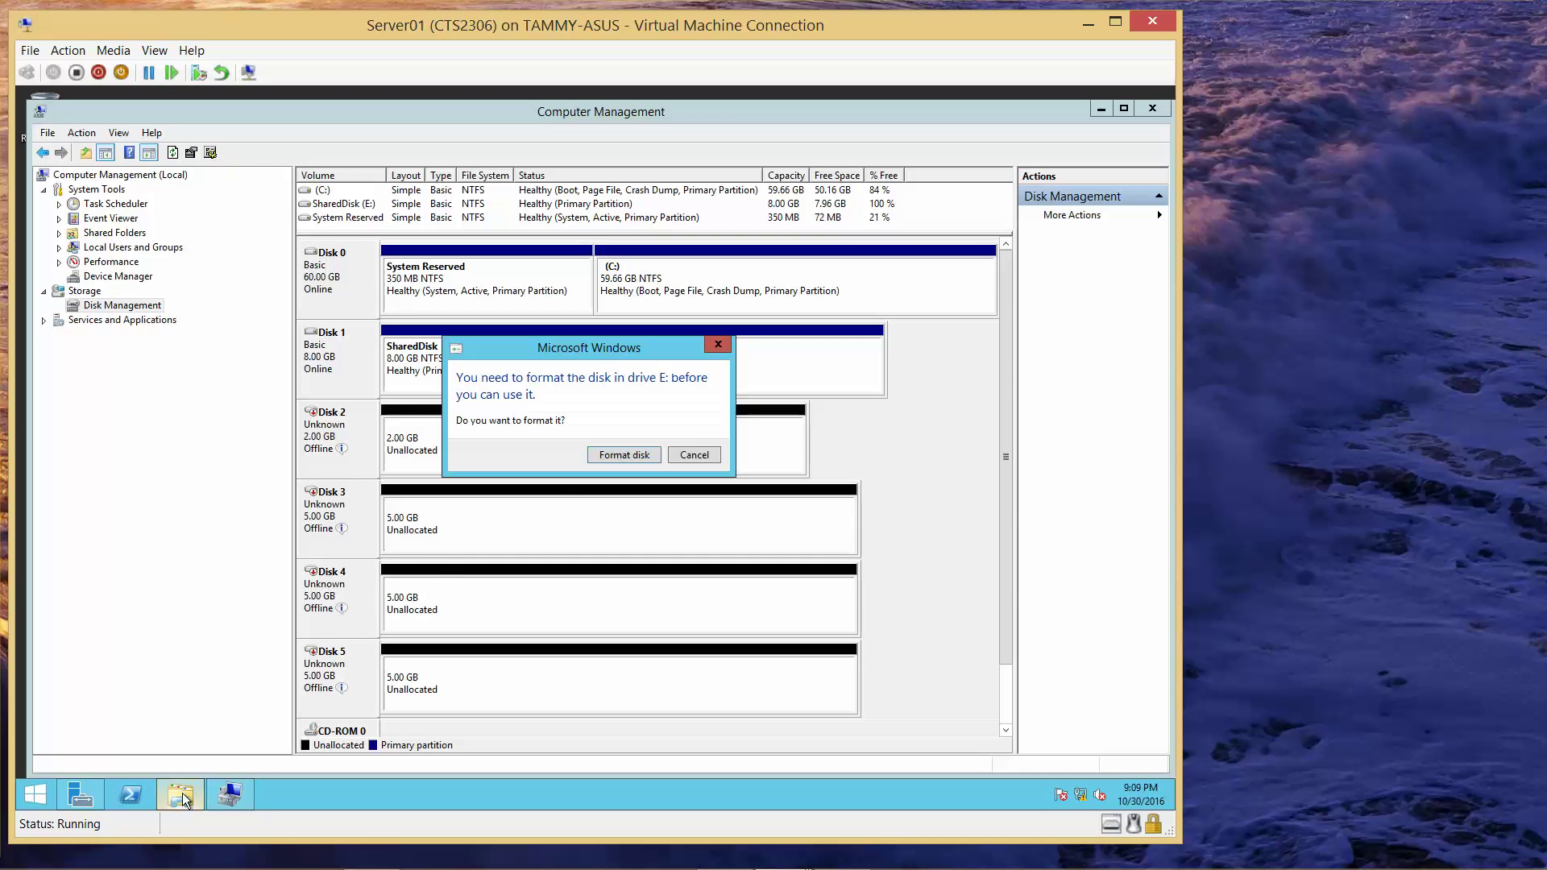
click(691, 453)
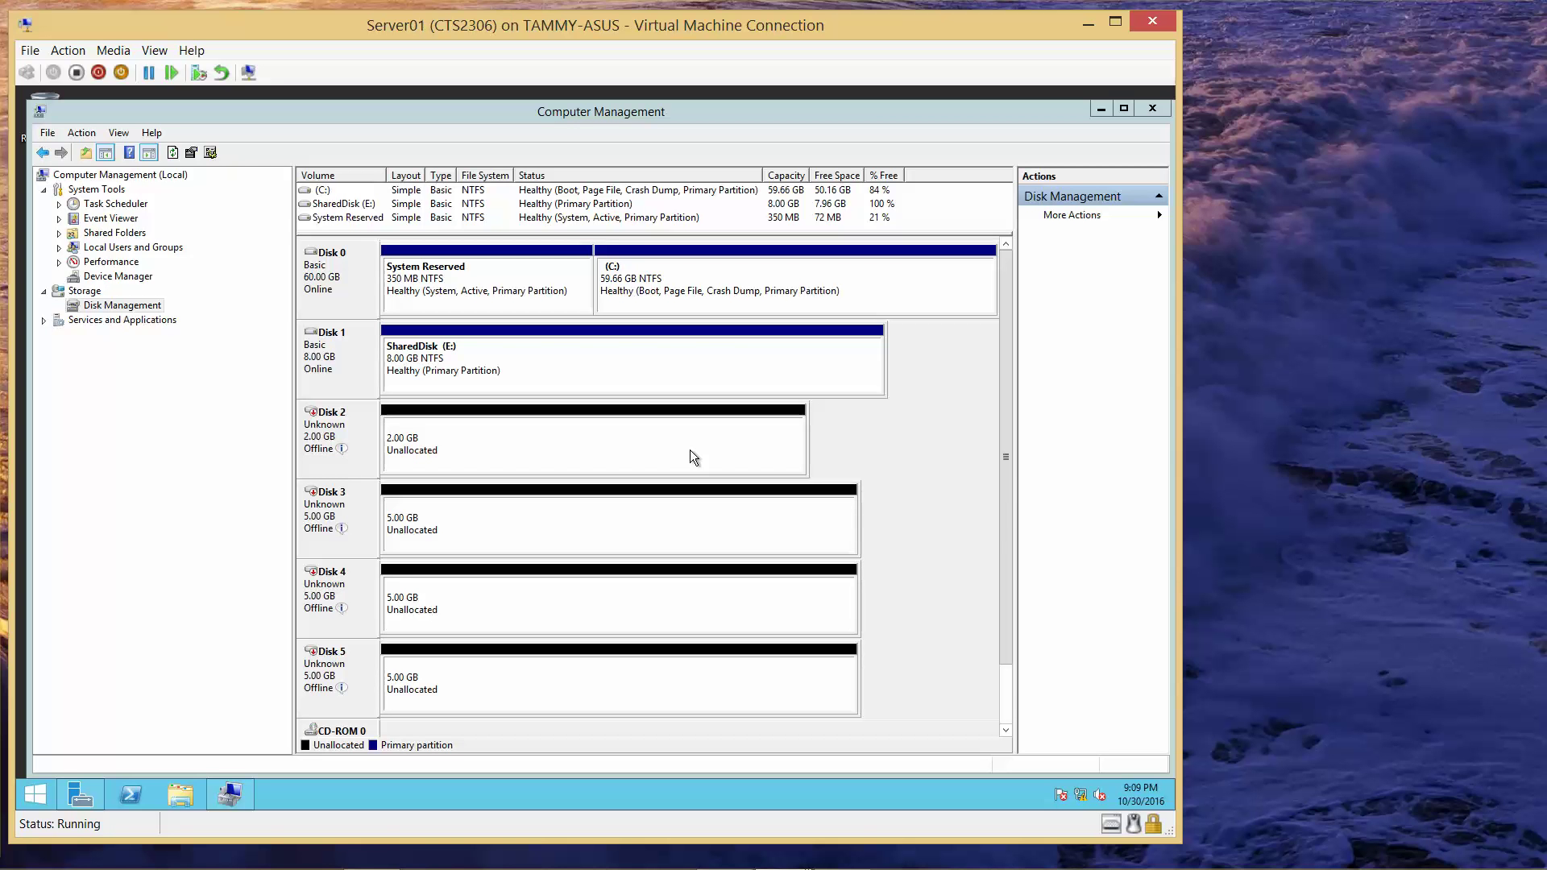
- Bring Disk 2 online and initialize it as an MBR basic disk
click(334, 442)
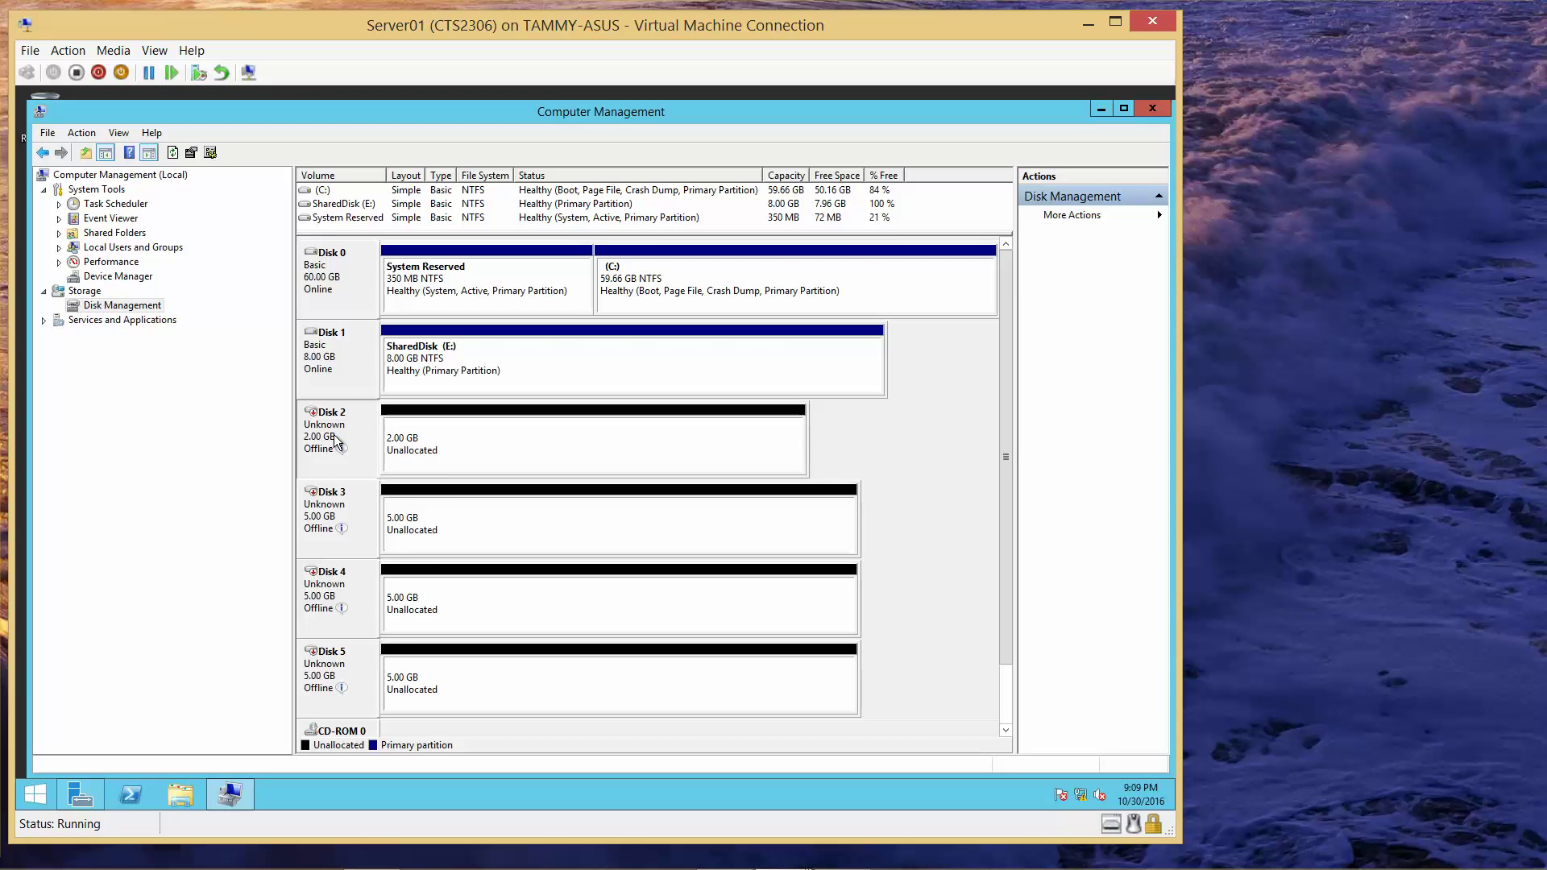
right_click(334, 435)
click(364, 445)
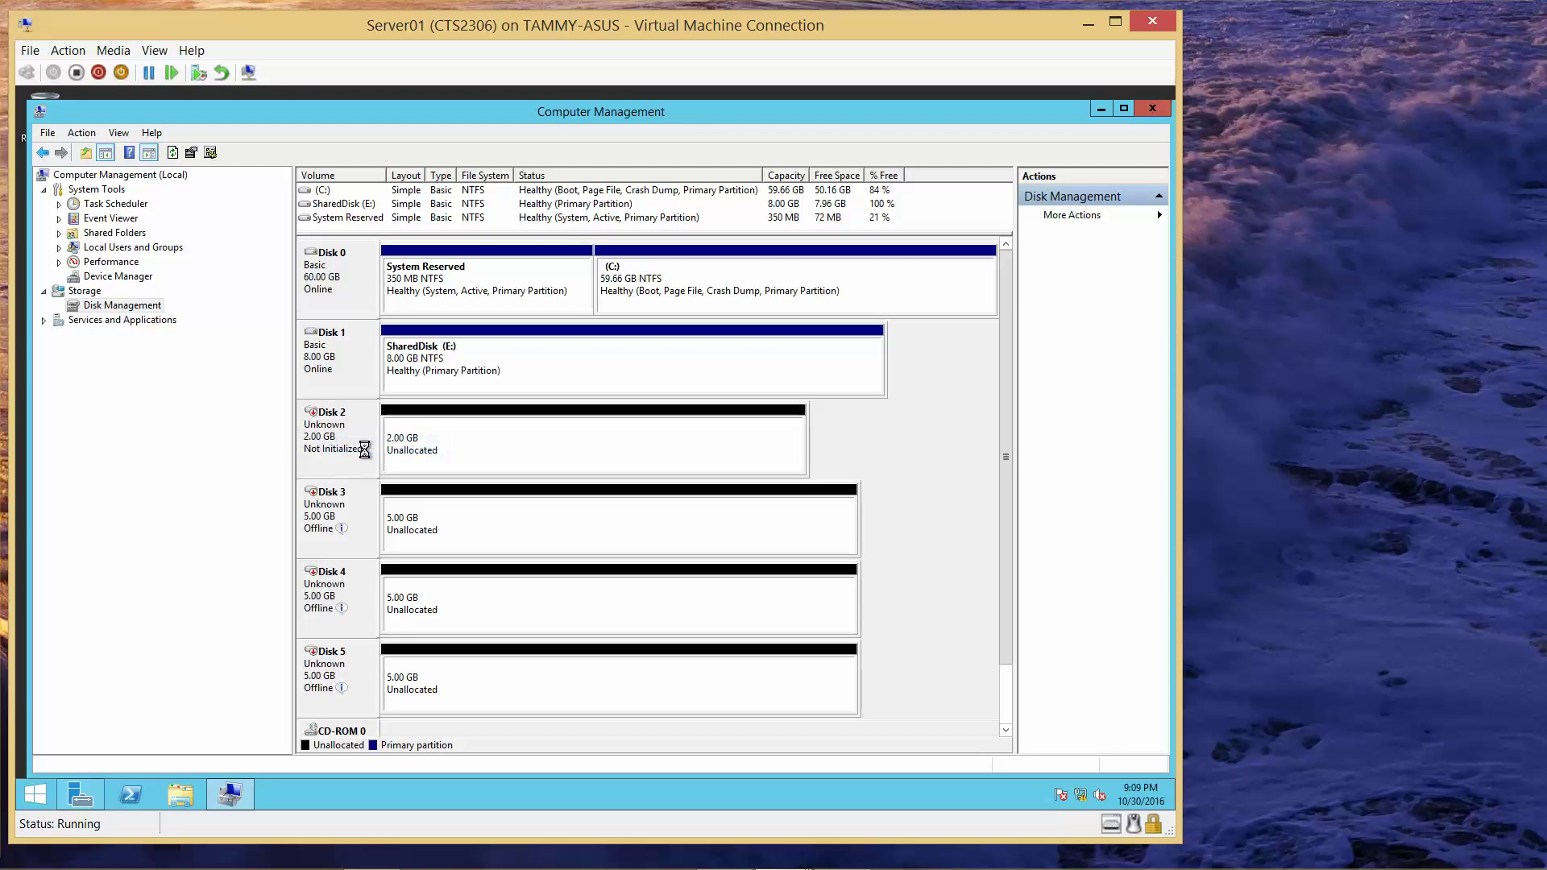
right_click(353, 448)
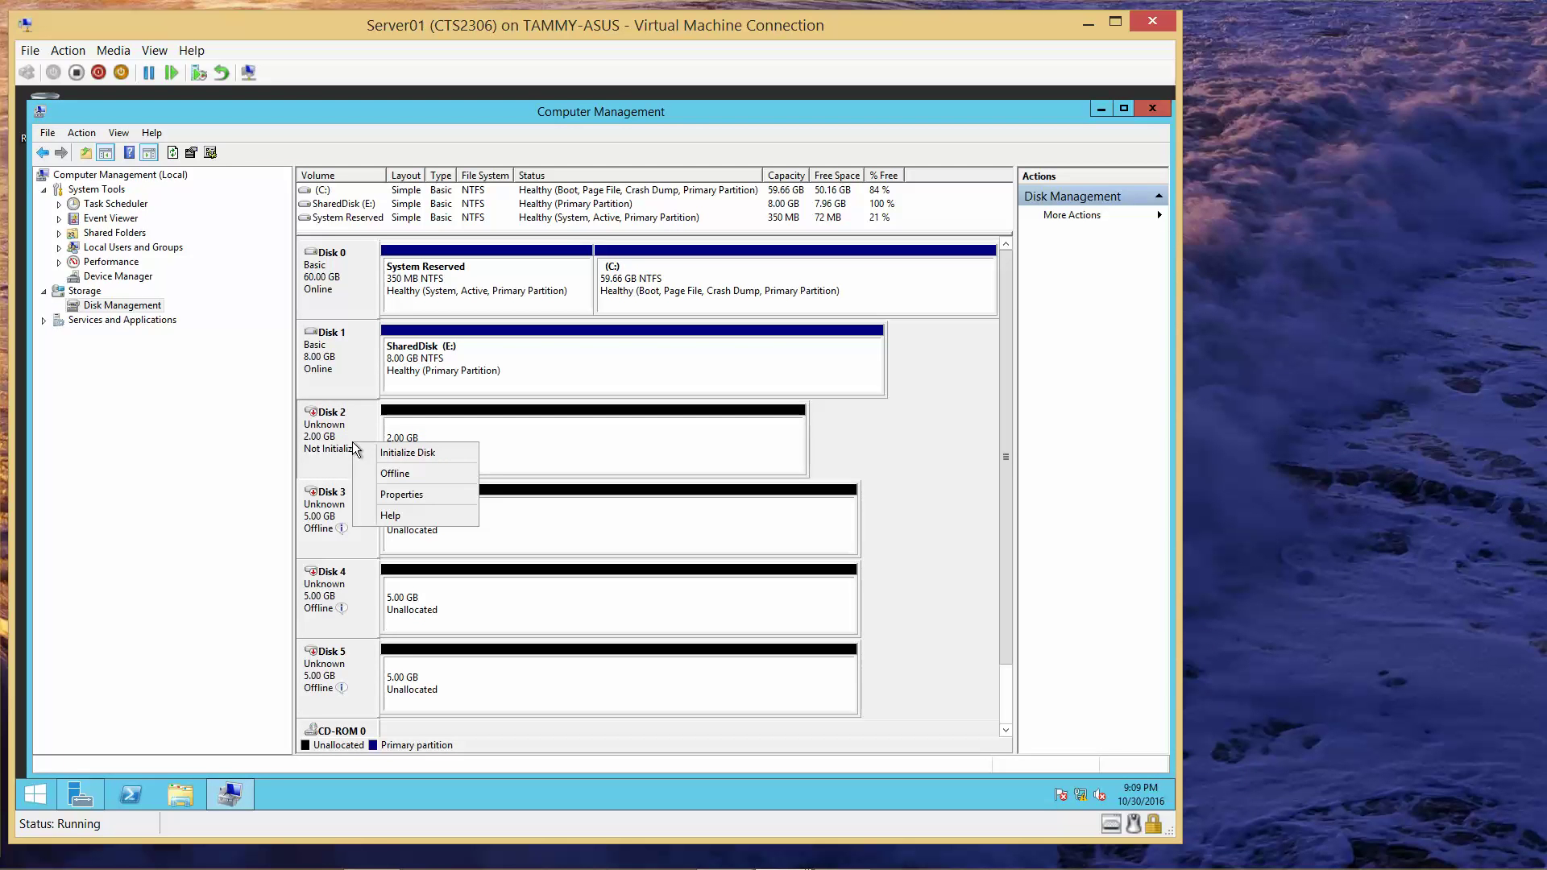
click(380, 451)
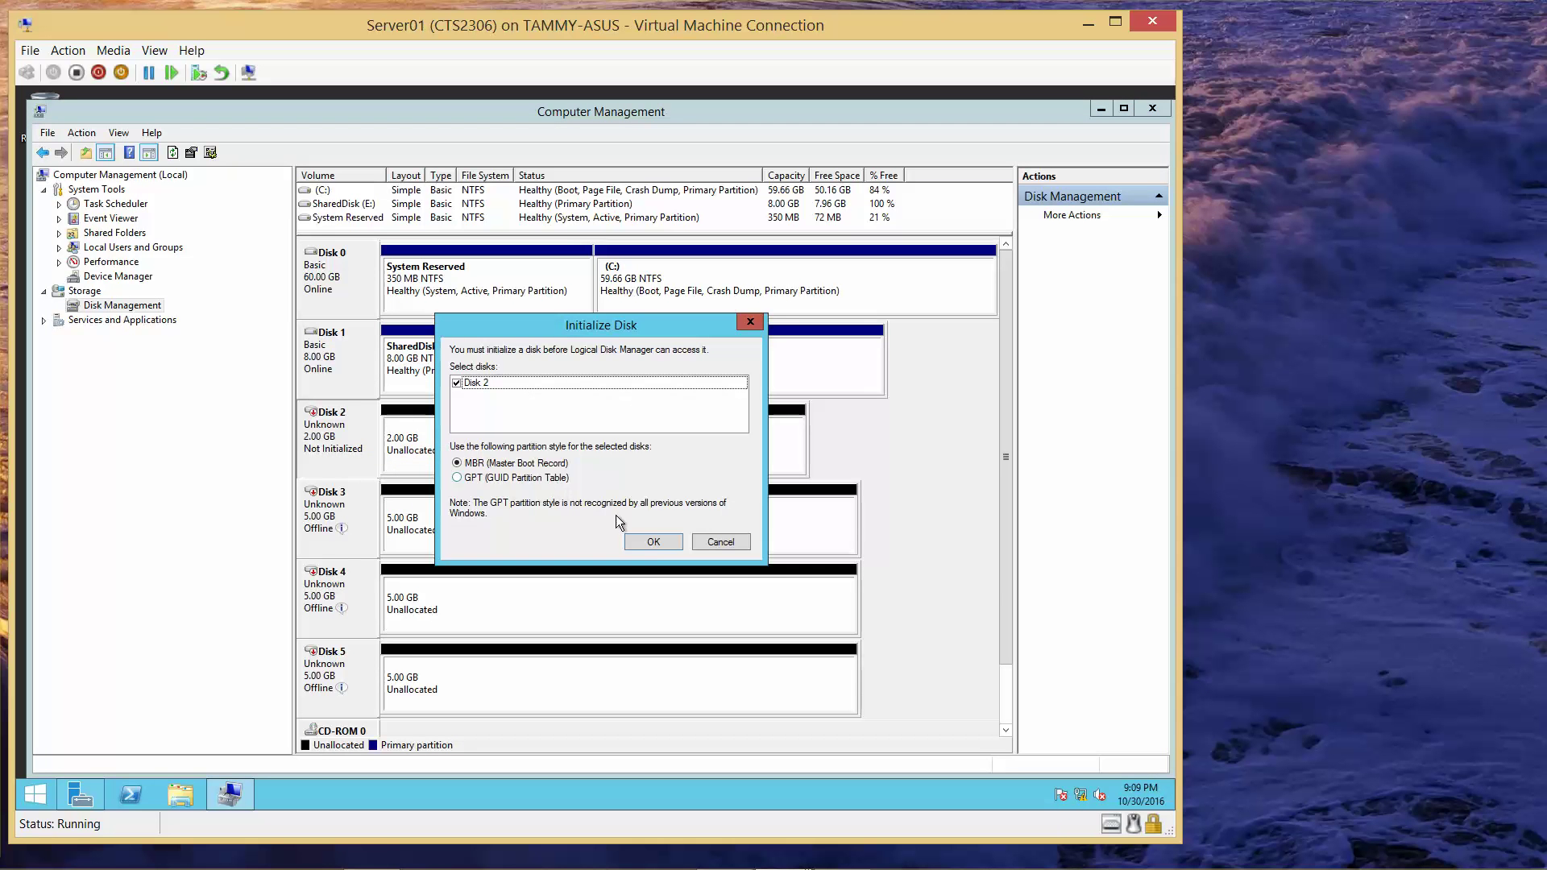
click(646, 538)
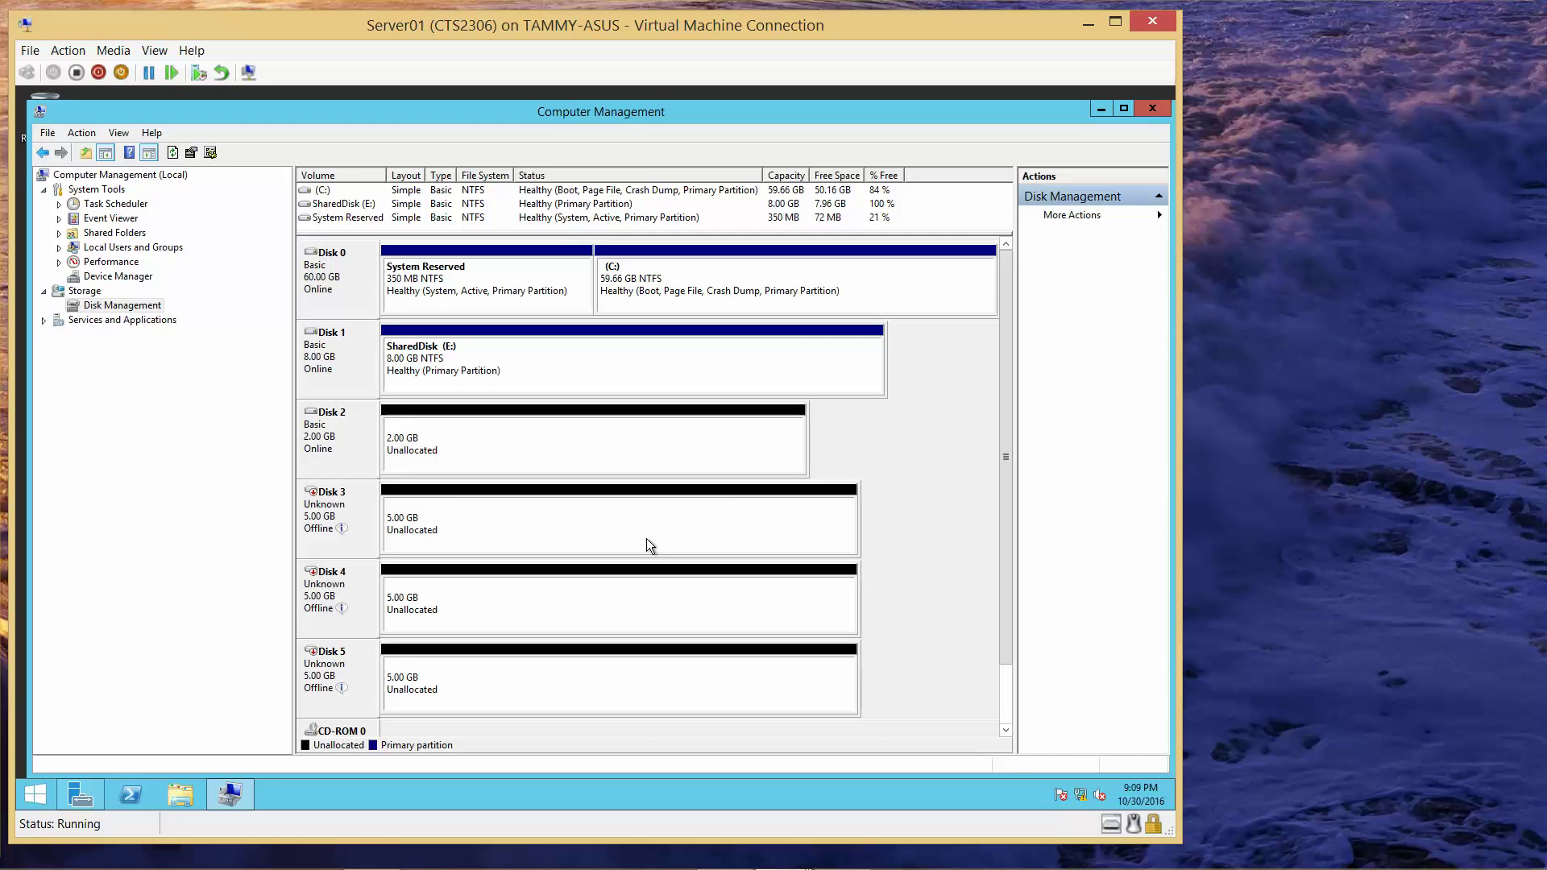
right_click(487, 429)
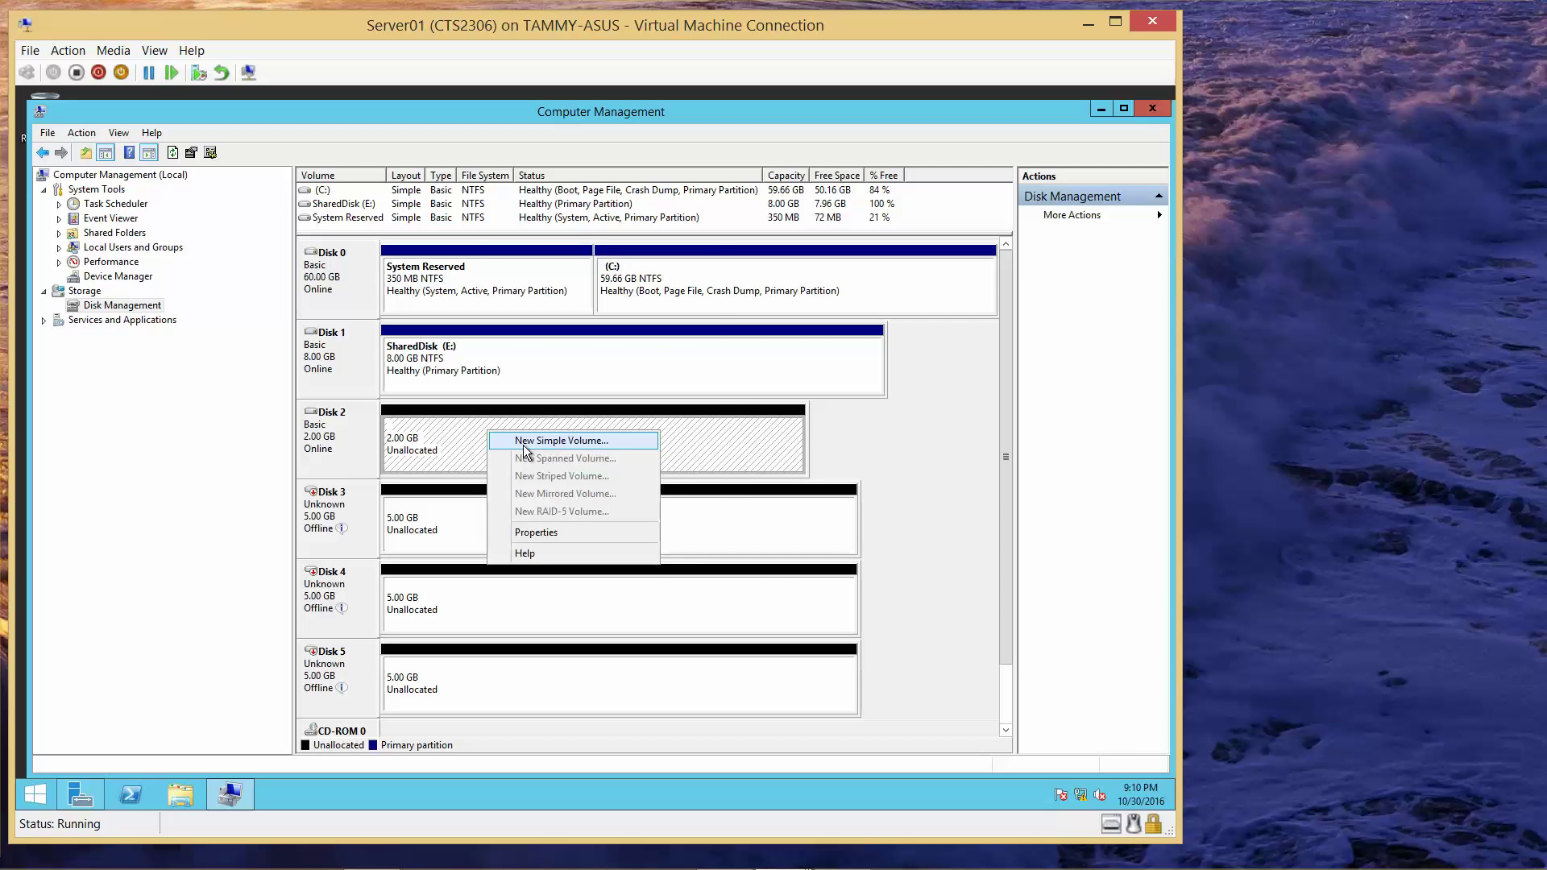
- Create a 2045 MB NTFS simple volume on Disk 2 as drive F, labelled QuorumDisk
click(524, 443)
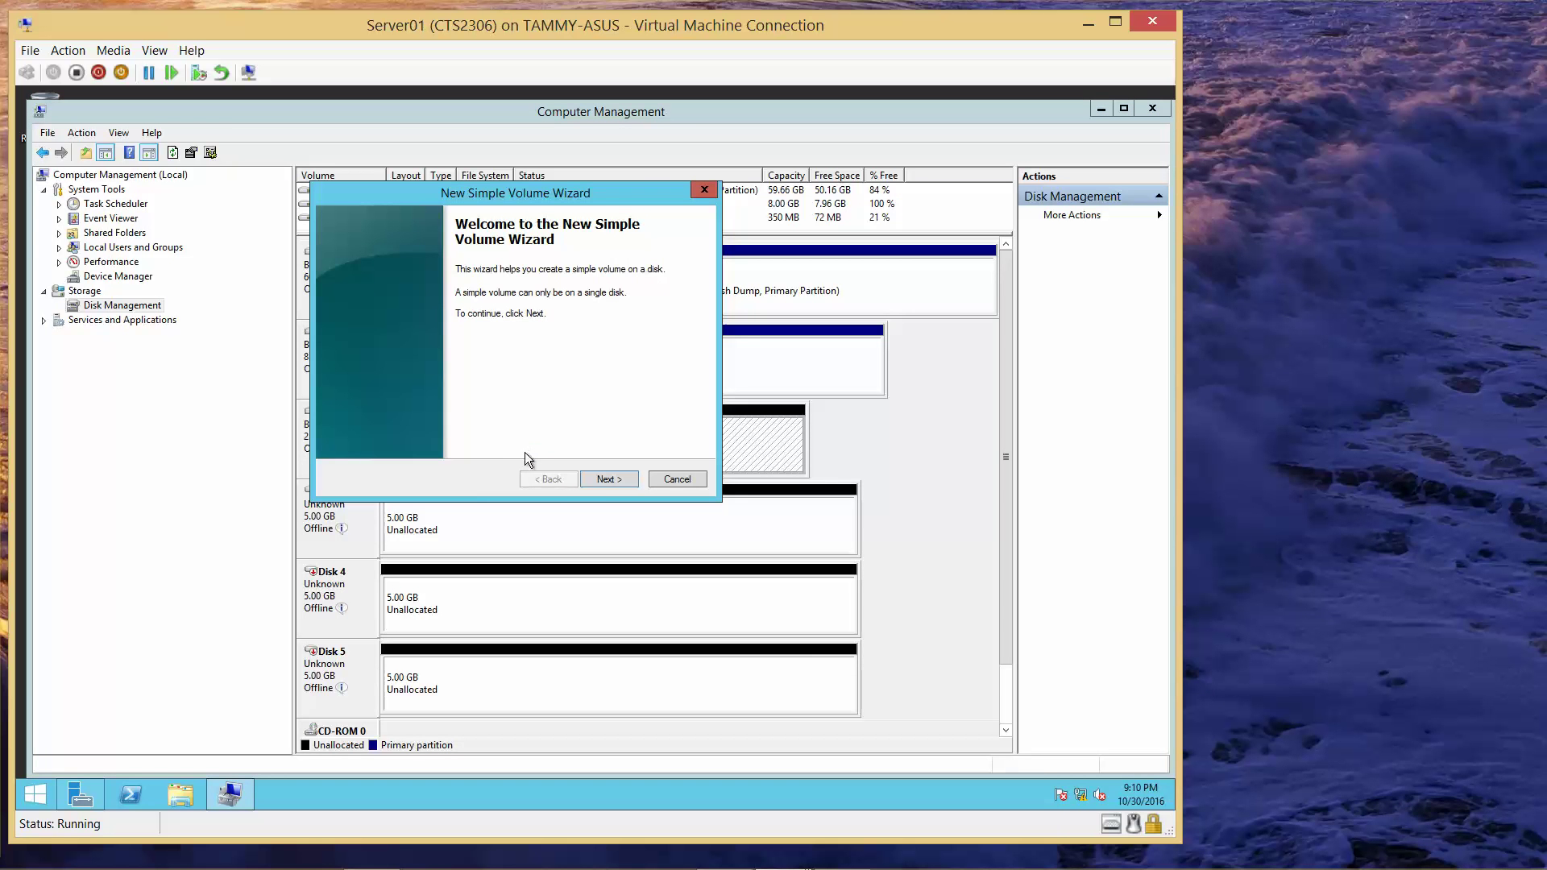
click(618, 476)
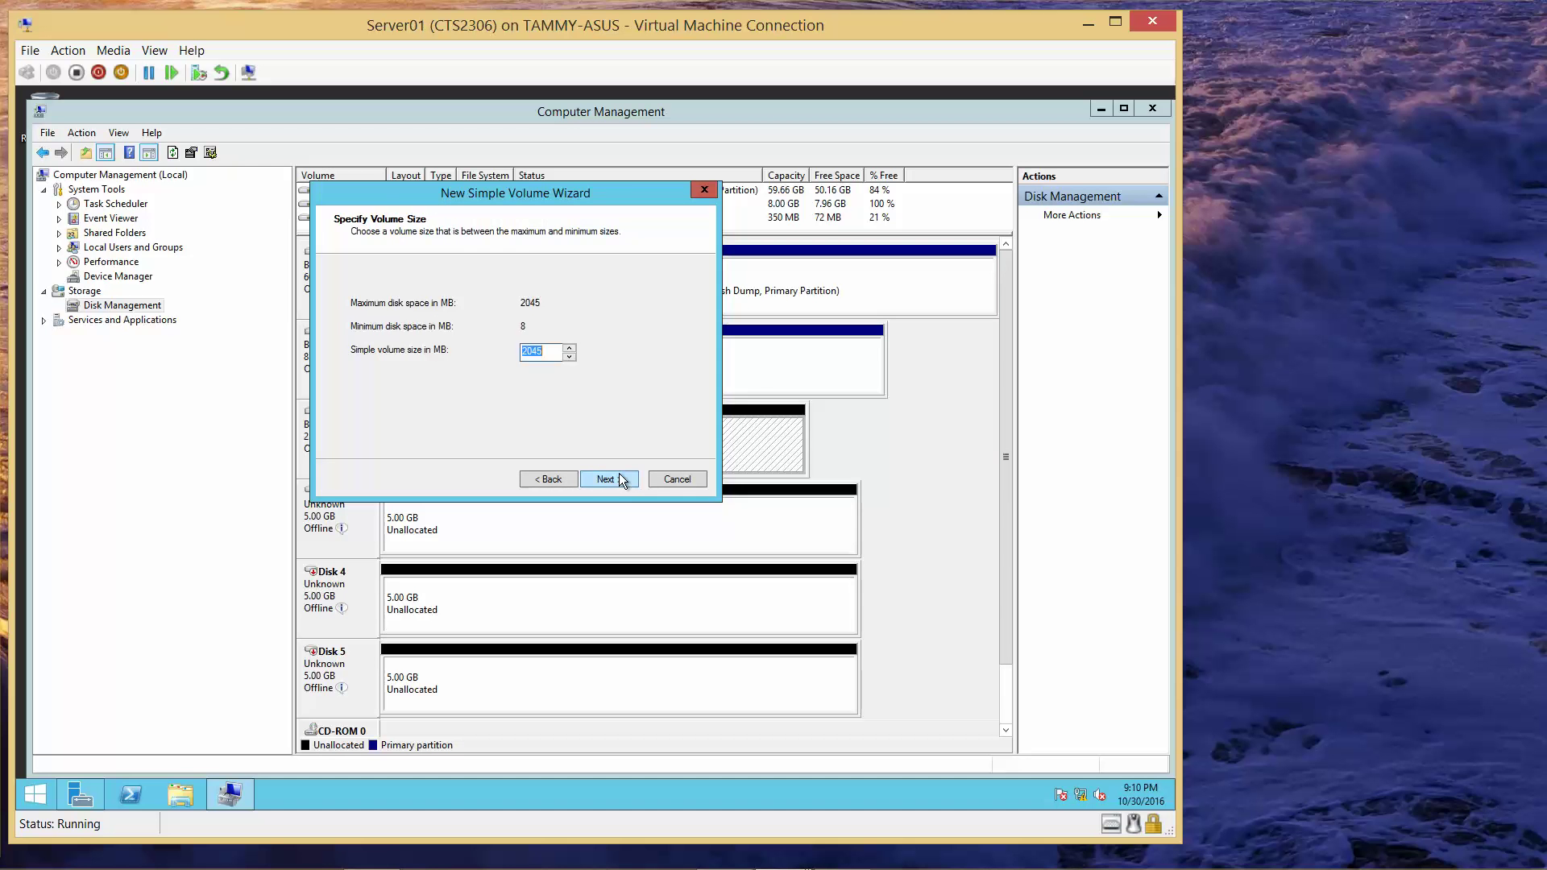
click(620, 480)
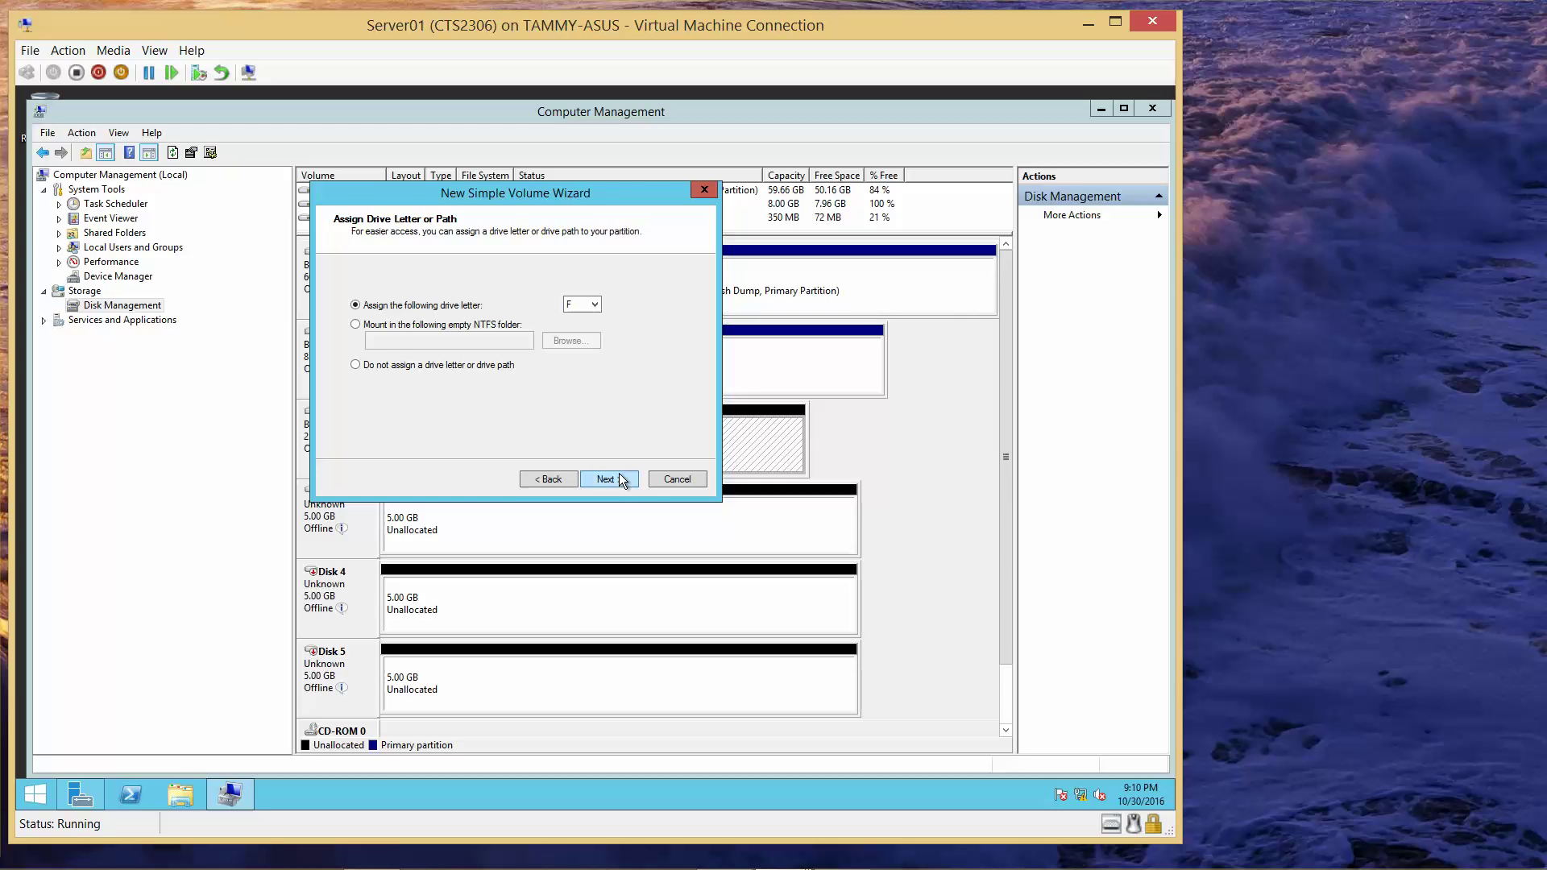
click(621, 481)
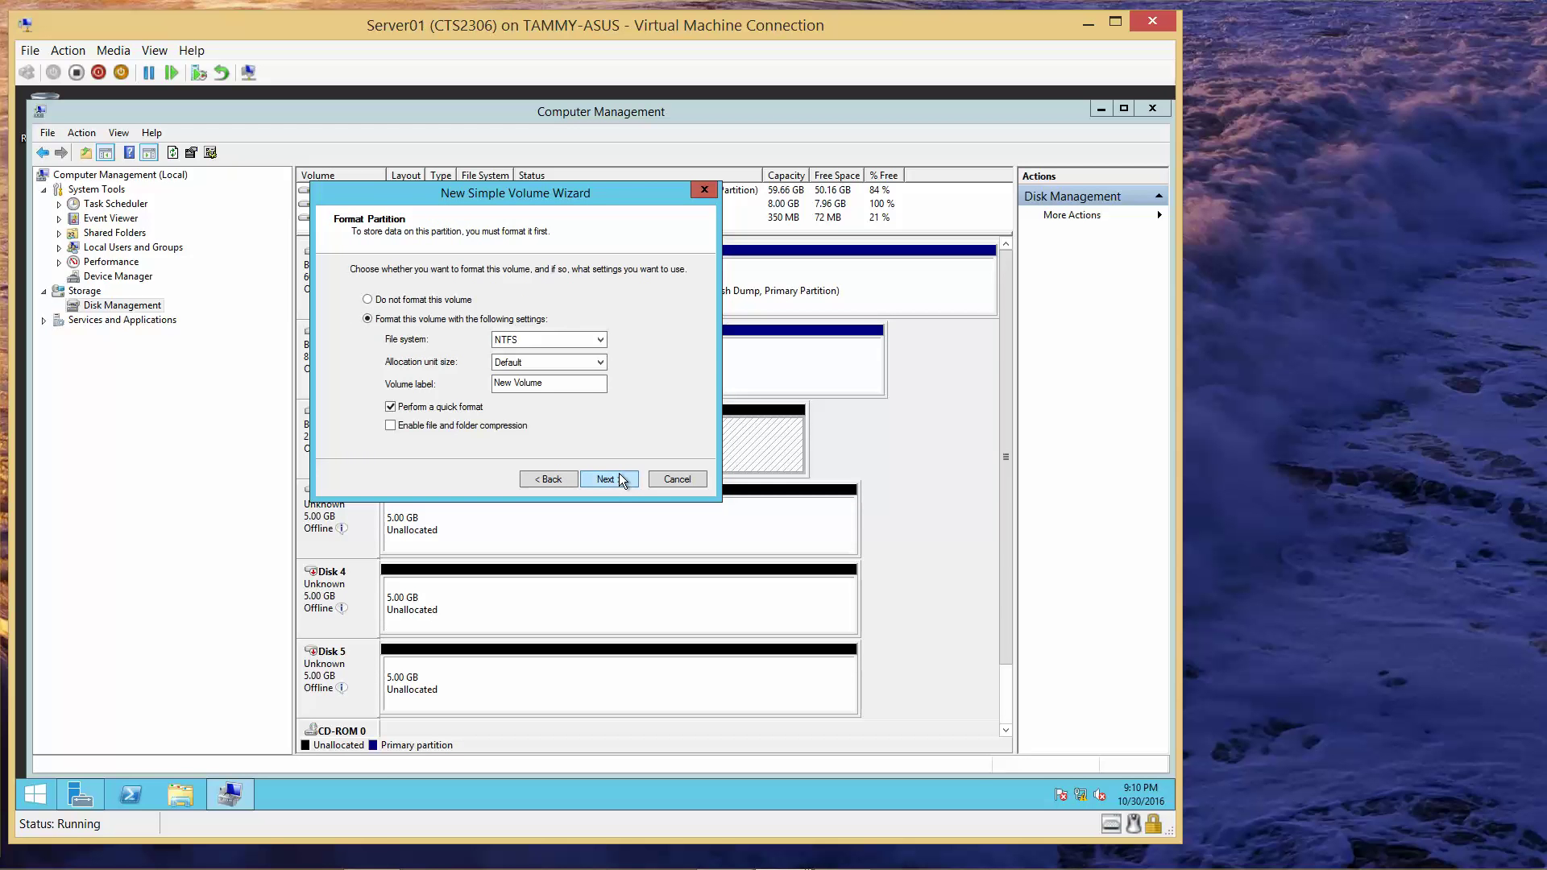
click(571, 380)
text(QuorumDisk)
click(599, 478)
click(599, 479)
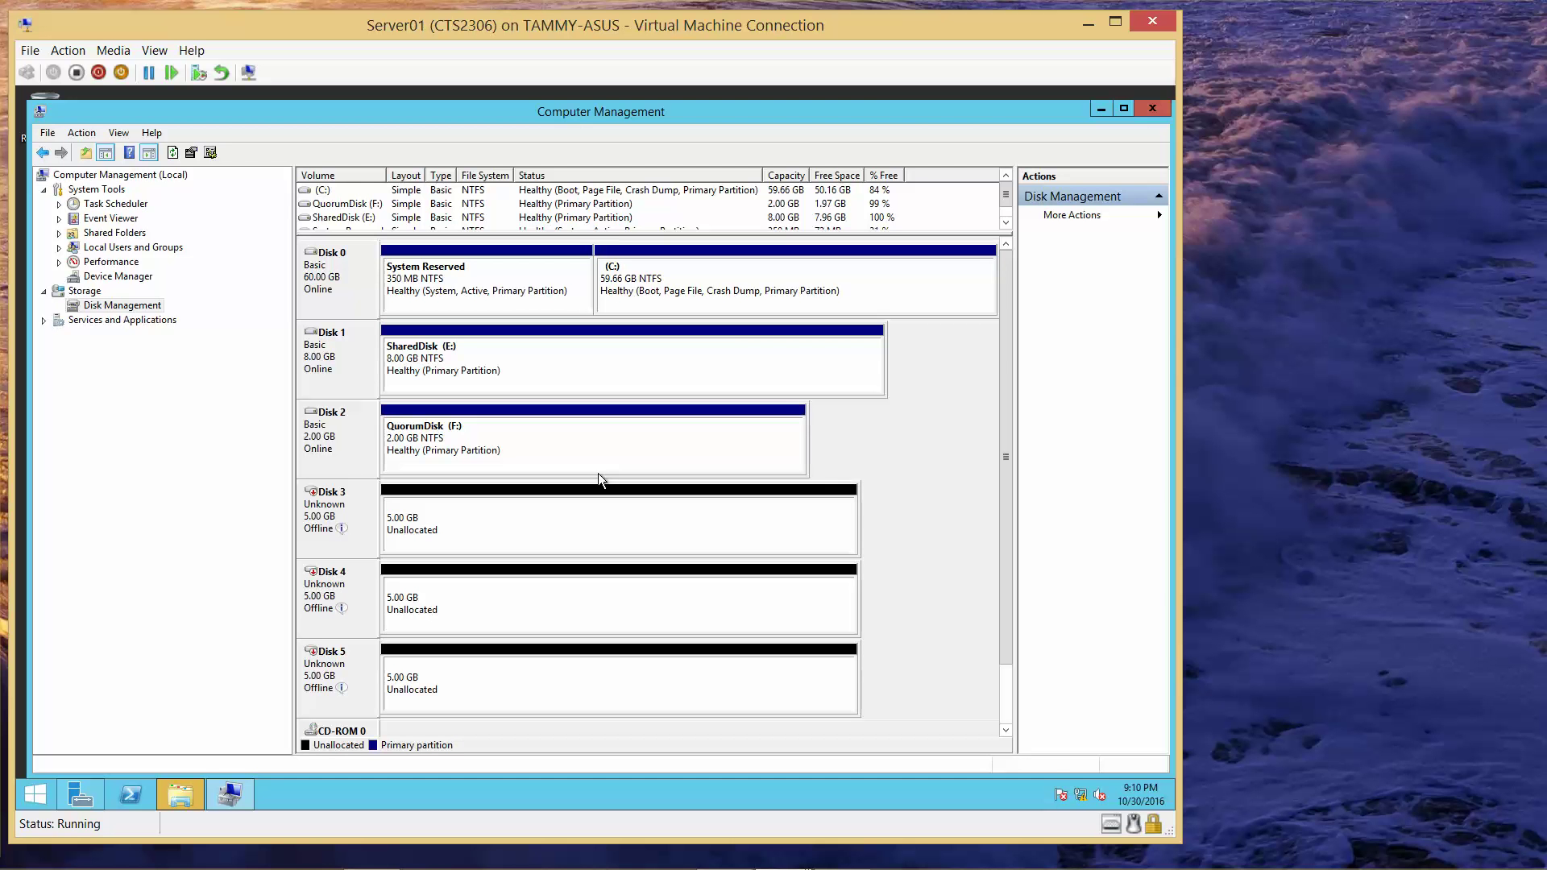
- Cancel the format prompt for drive F and minimize the Server01 window
click(195, 784)
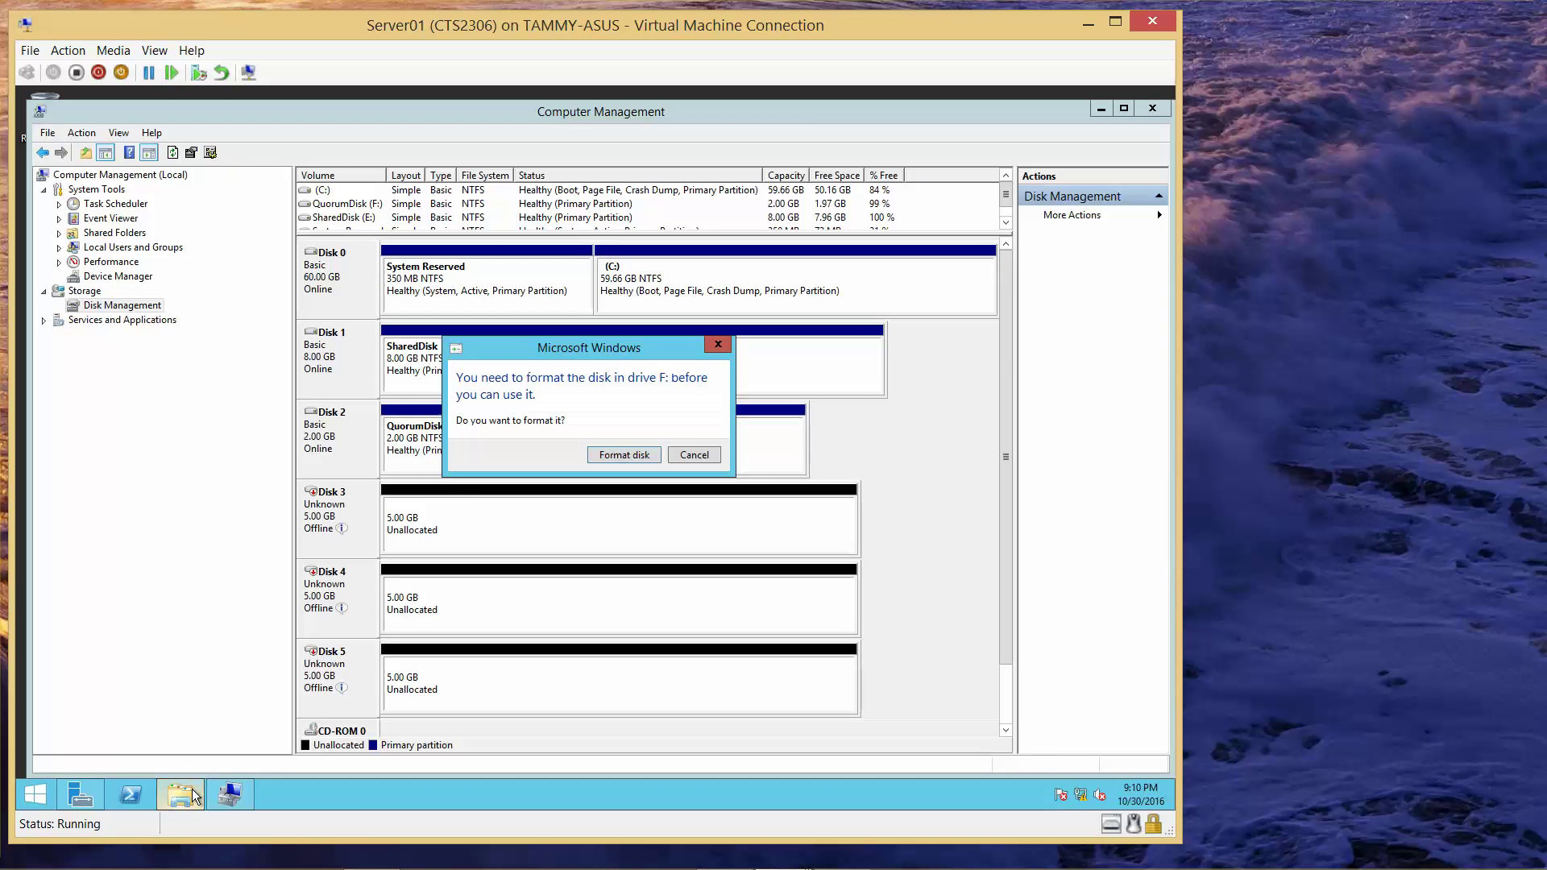
click(687, 455)
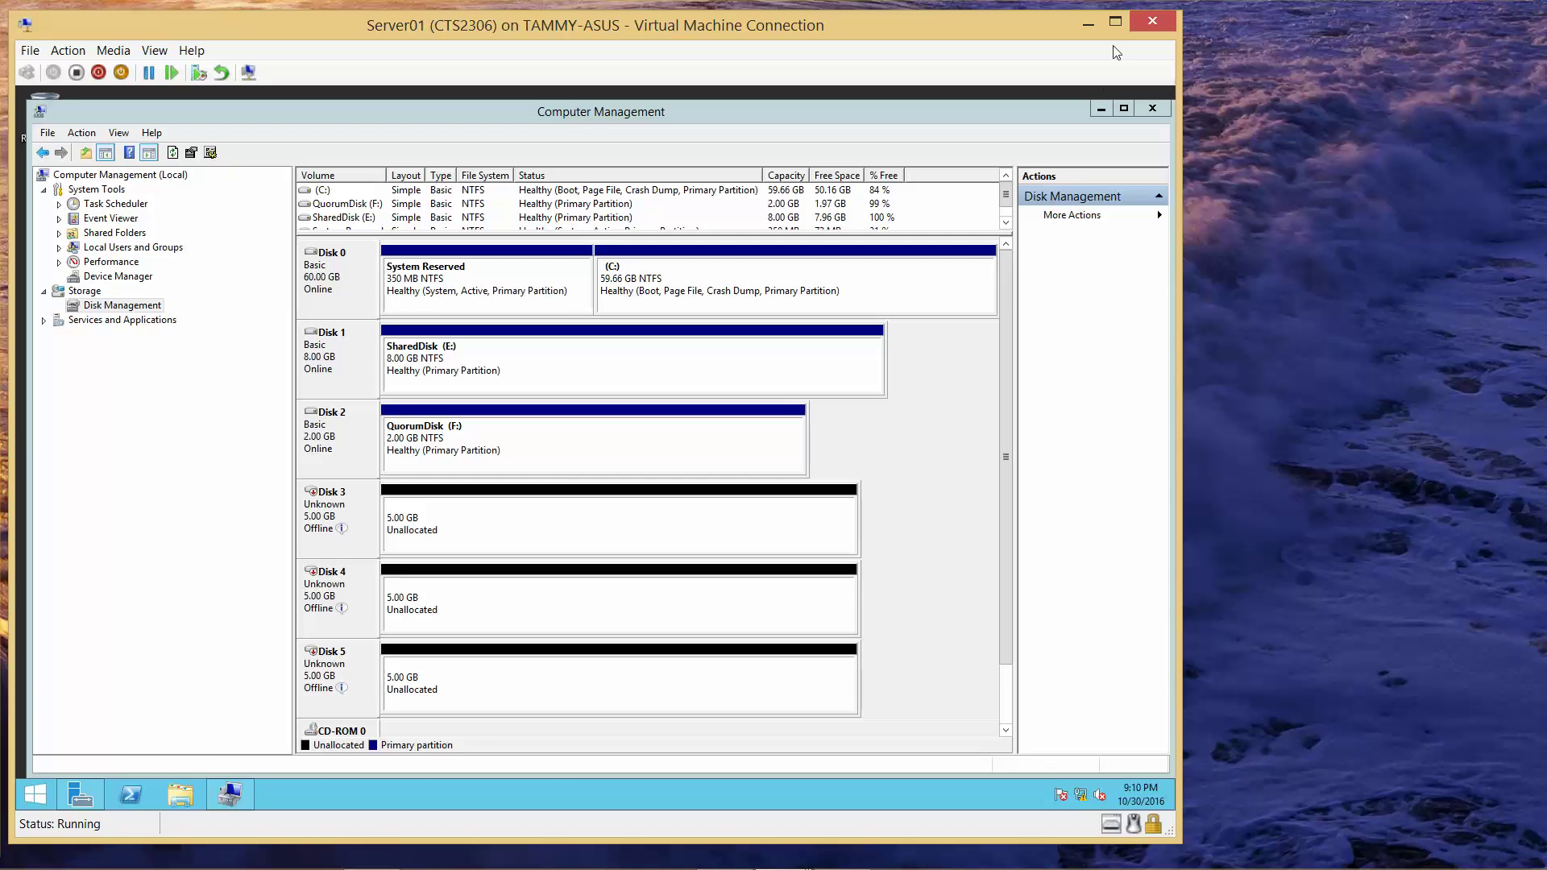
click(1087, 25)
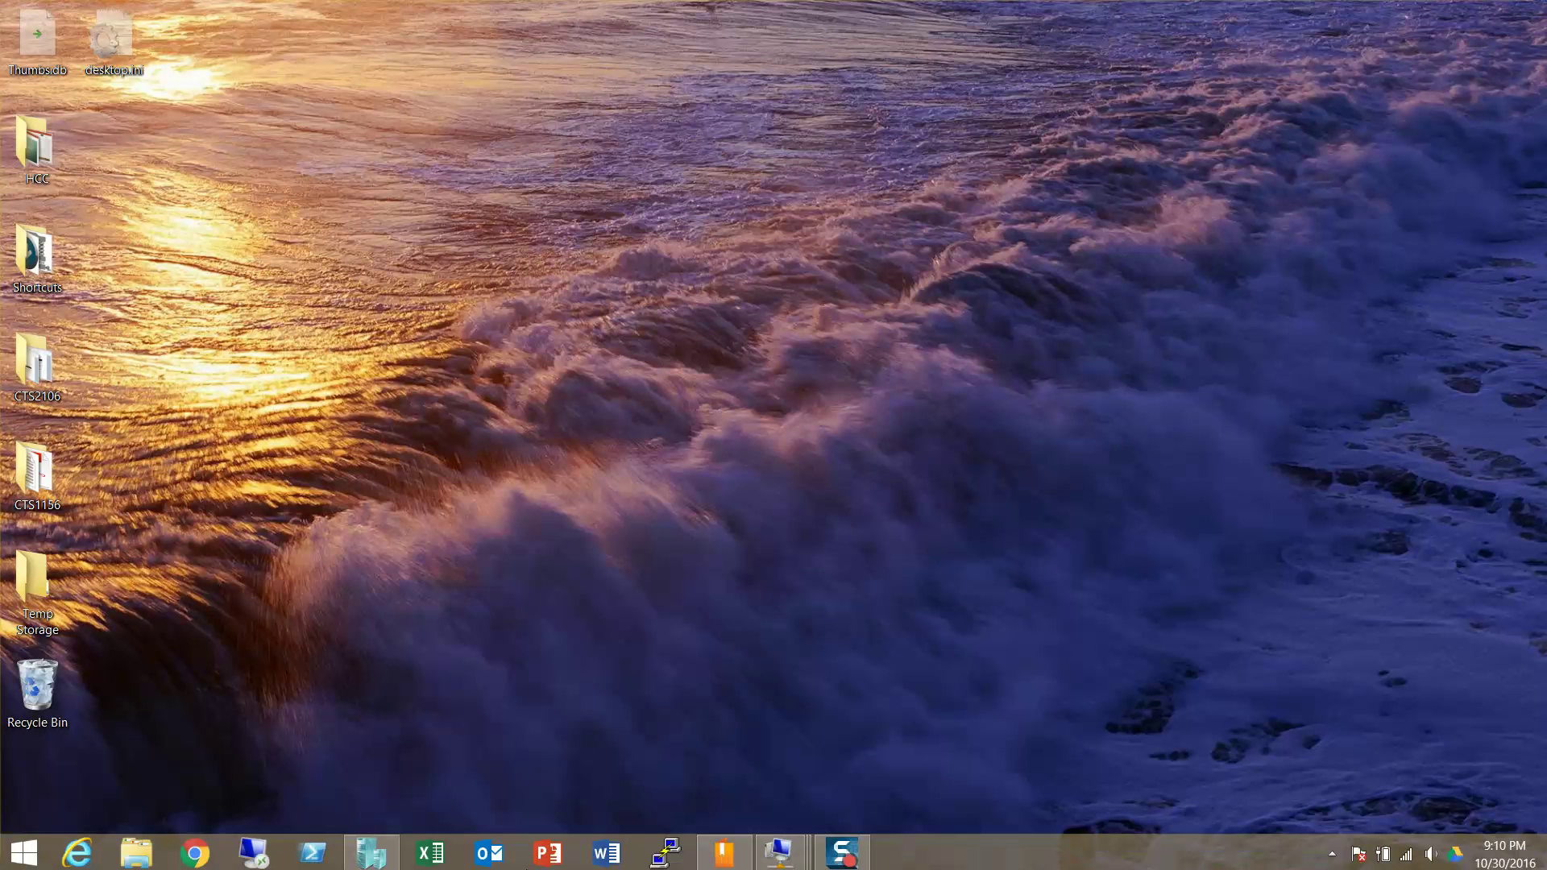
- Switch to the Server02 window and start its Microsoft iSCSI service via Tools > iSCSI Initiator
mouse_move(781, 838)
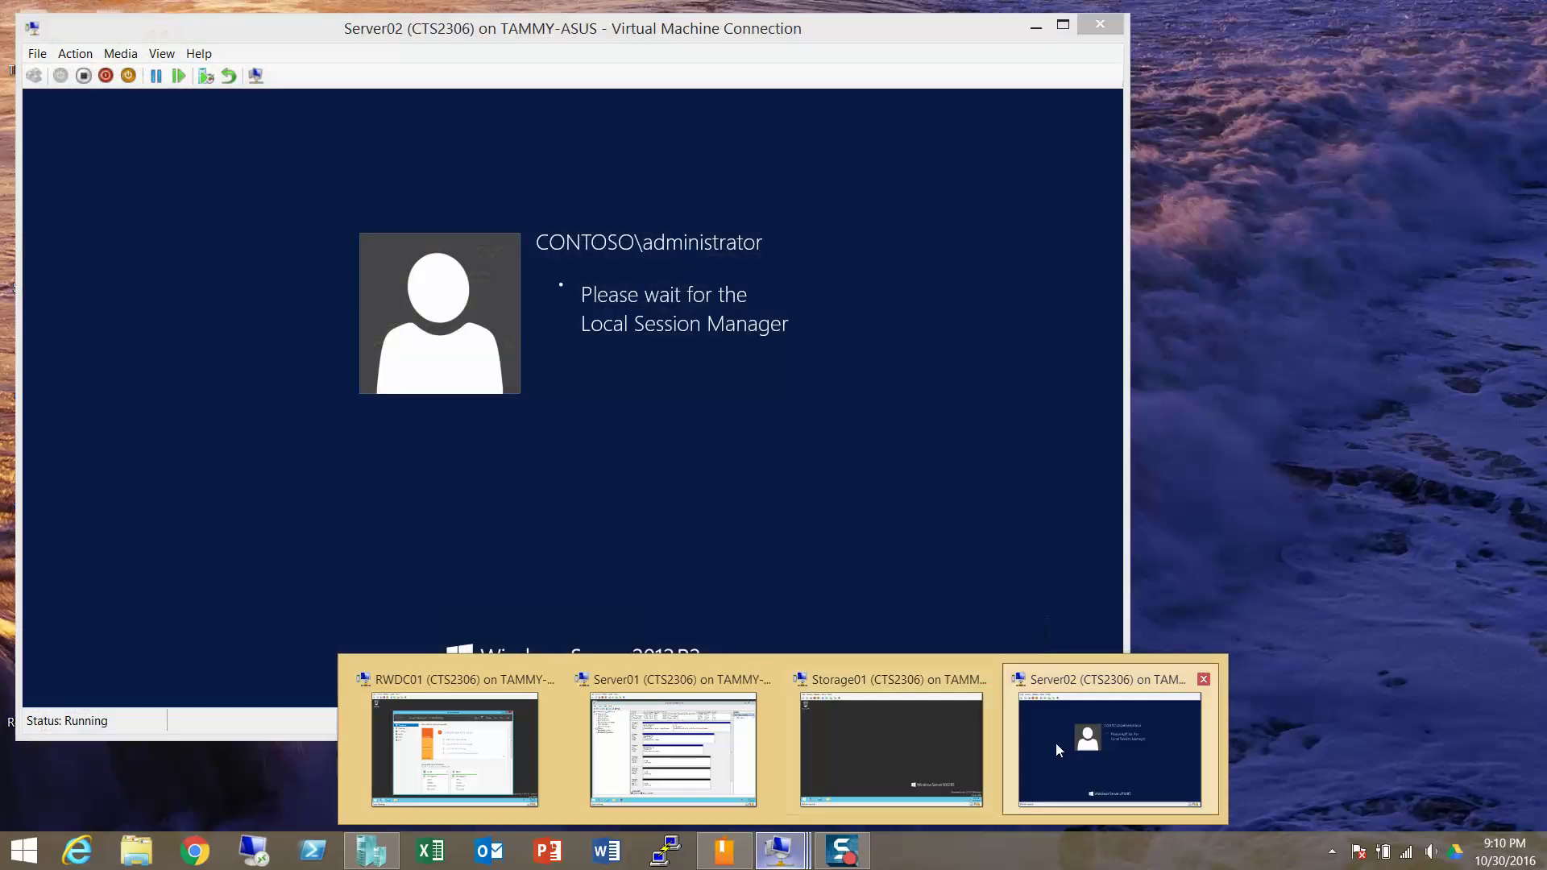
click(1056, 749)
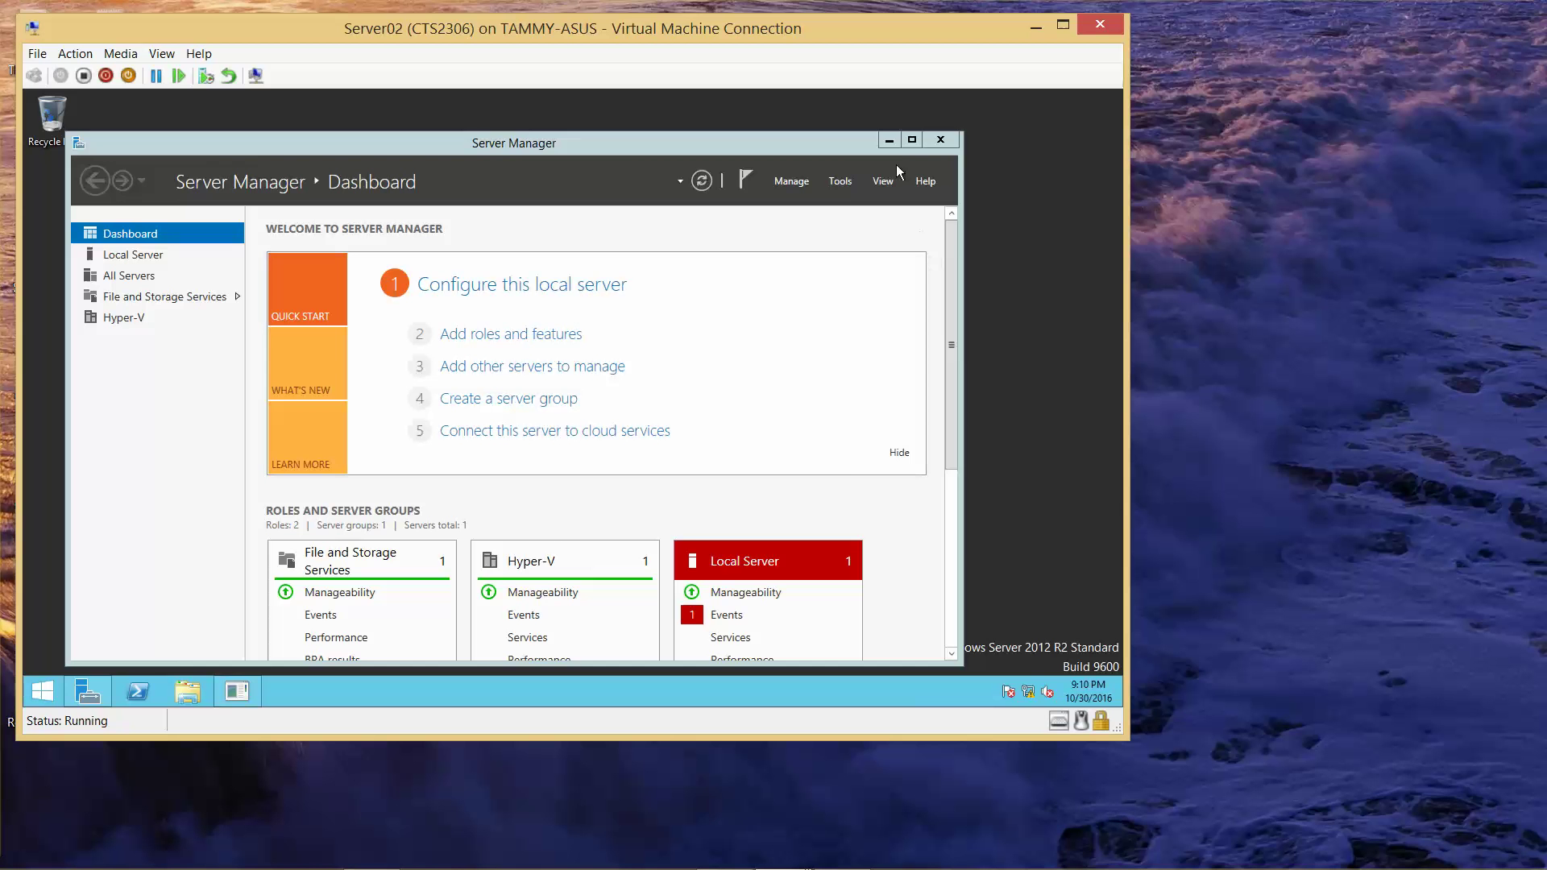
click(840, 181)
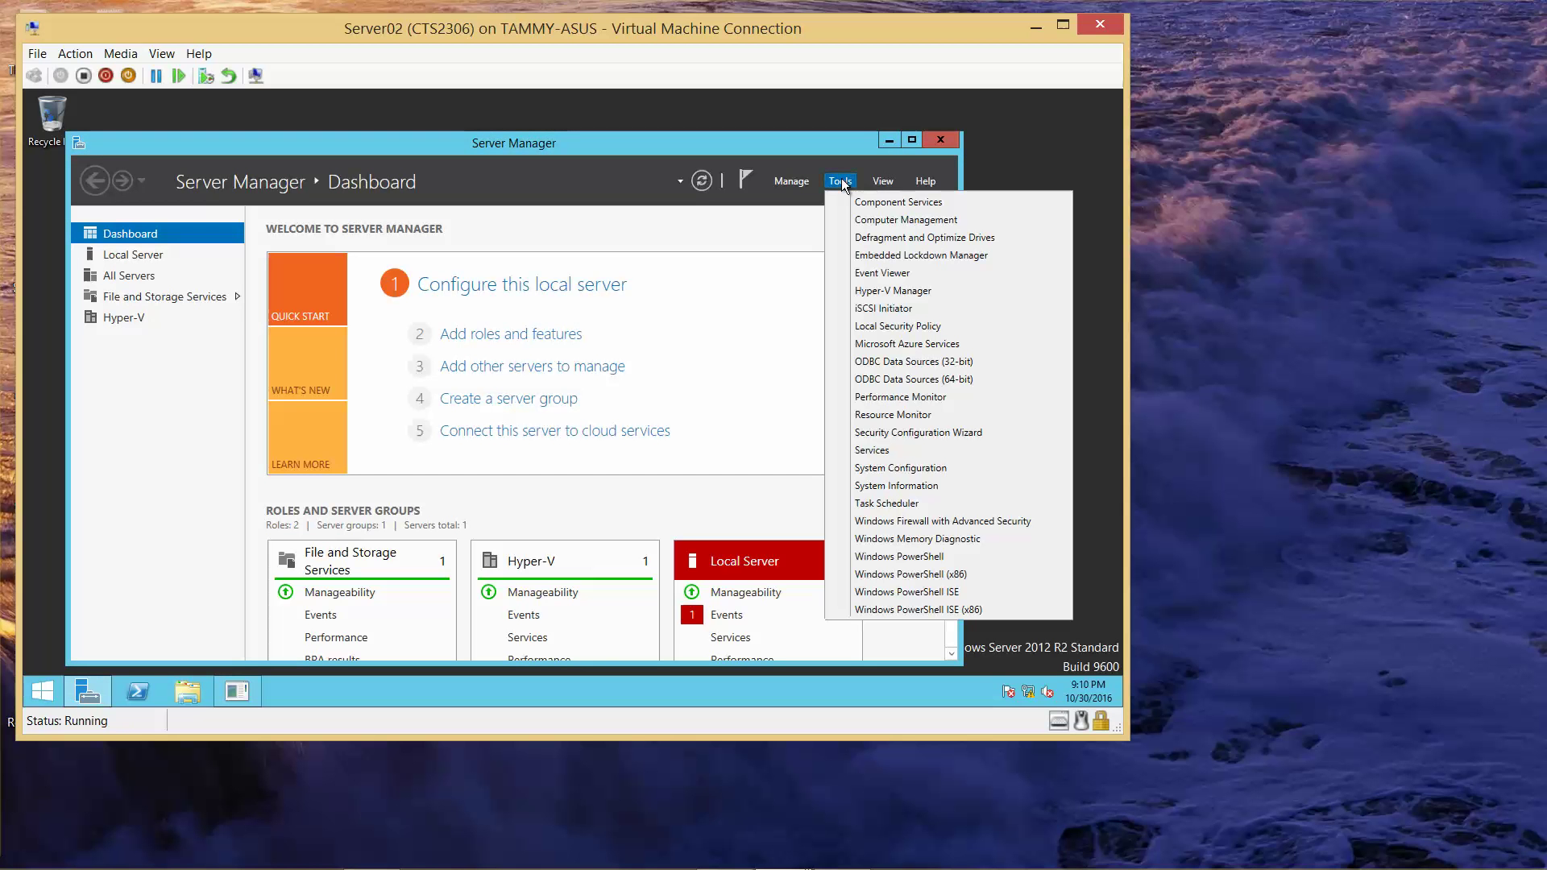
click(882, 308)
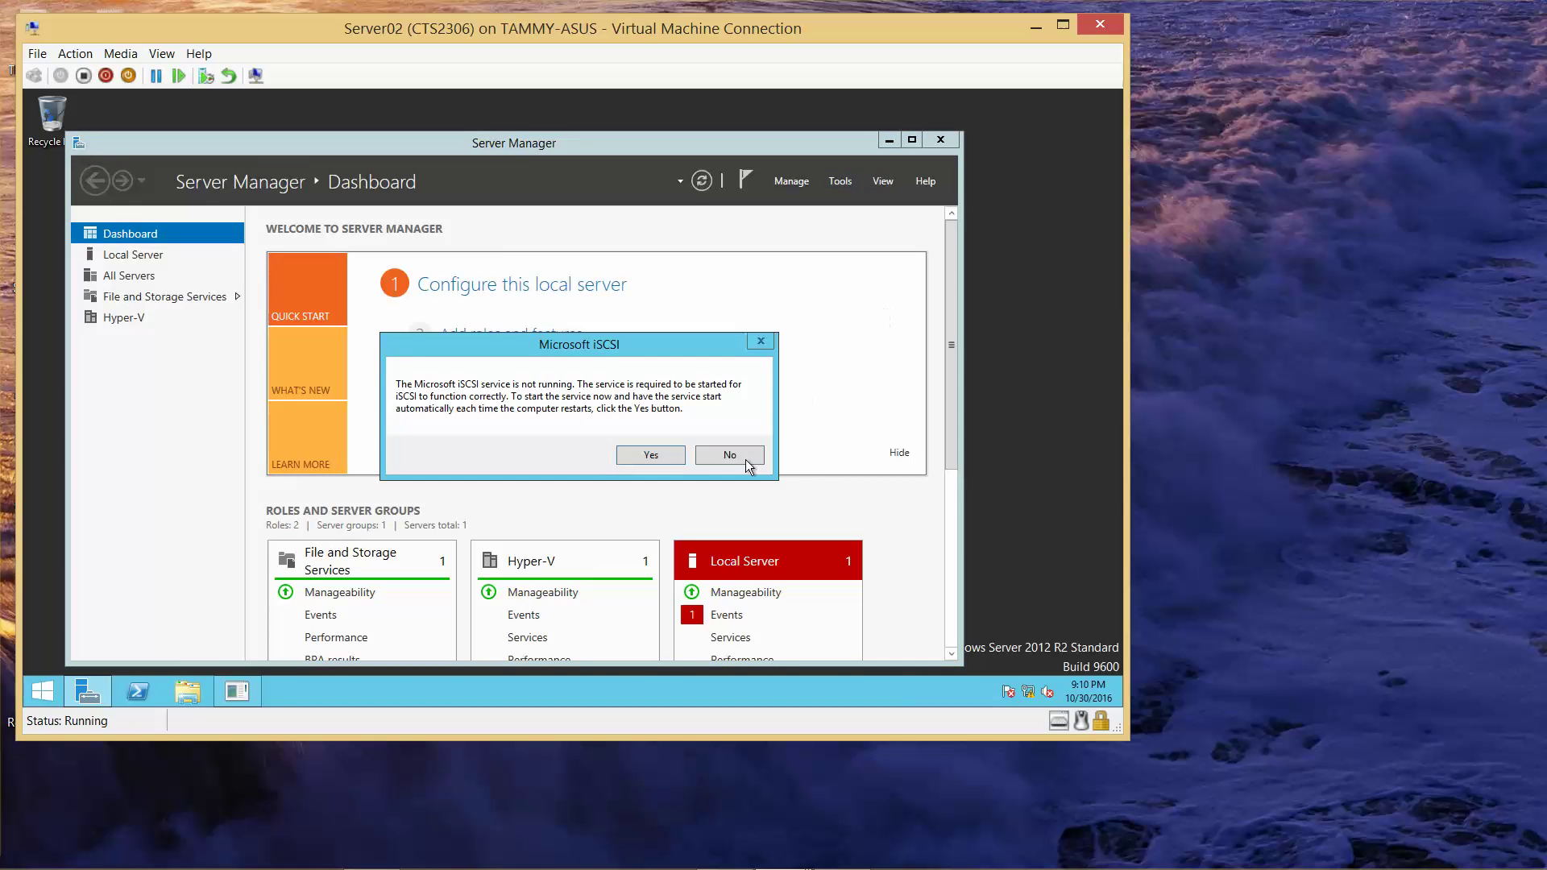
click(650, 456)
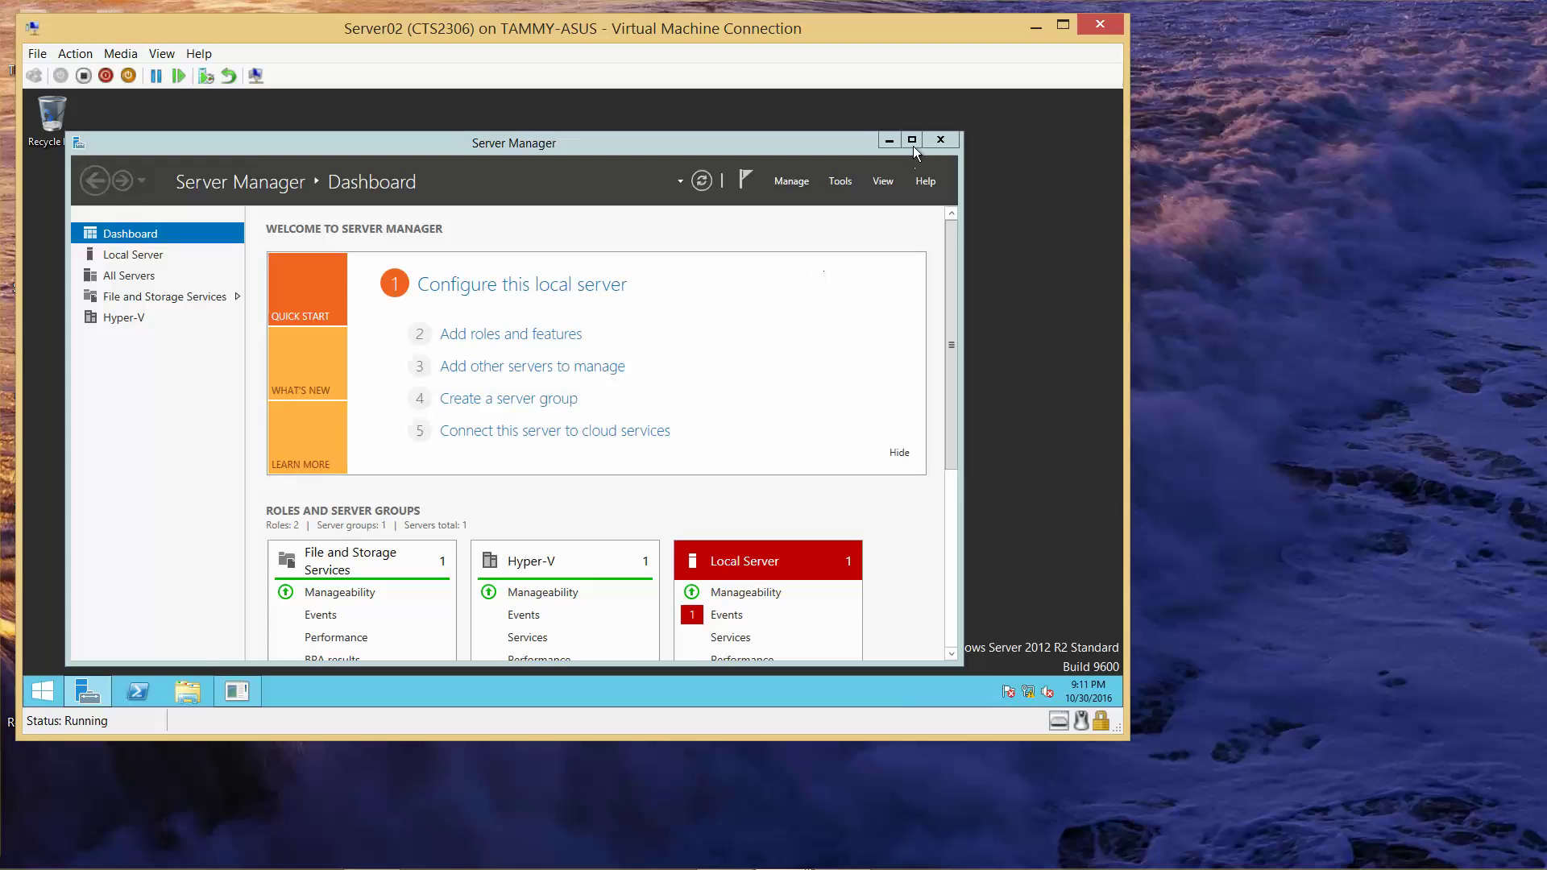
- Cancel the Shutdown Event Tracker and Quick Connect Server02's initiator to target storage01.contoso.com
click(892, 138)
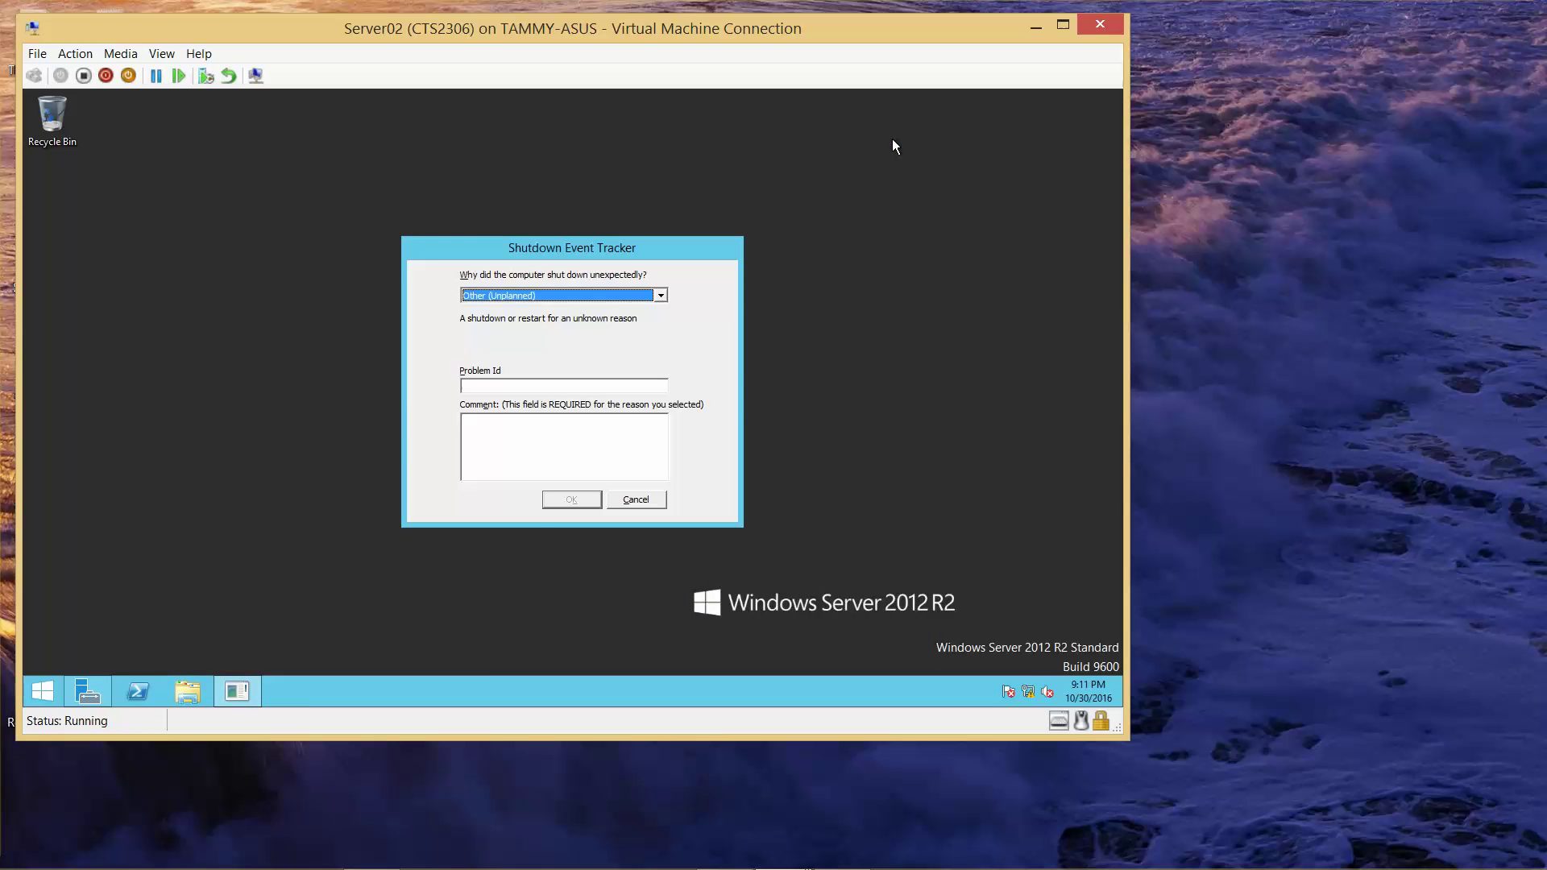
click(635, 500)
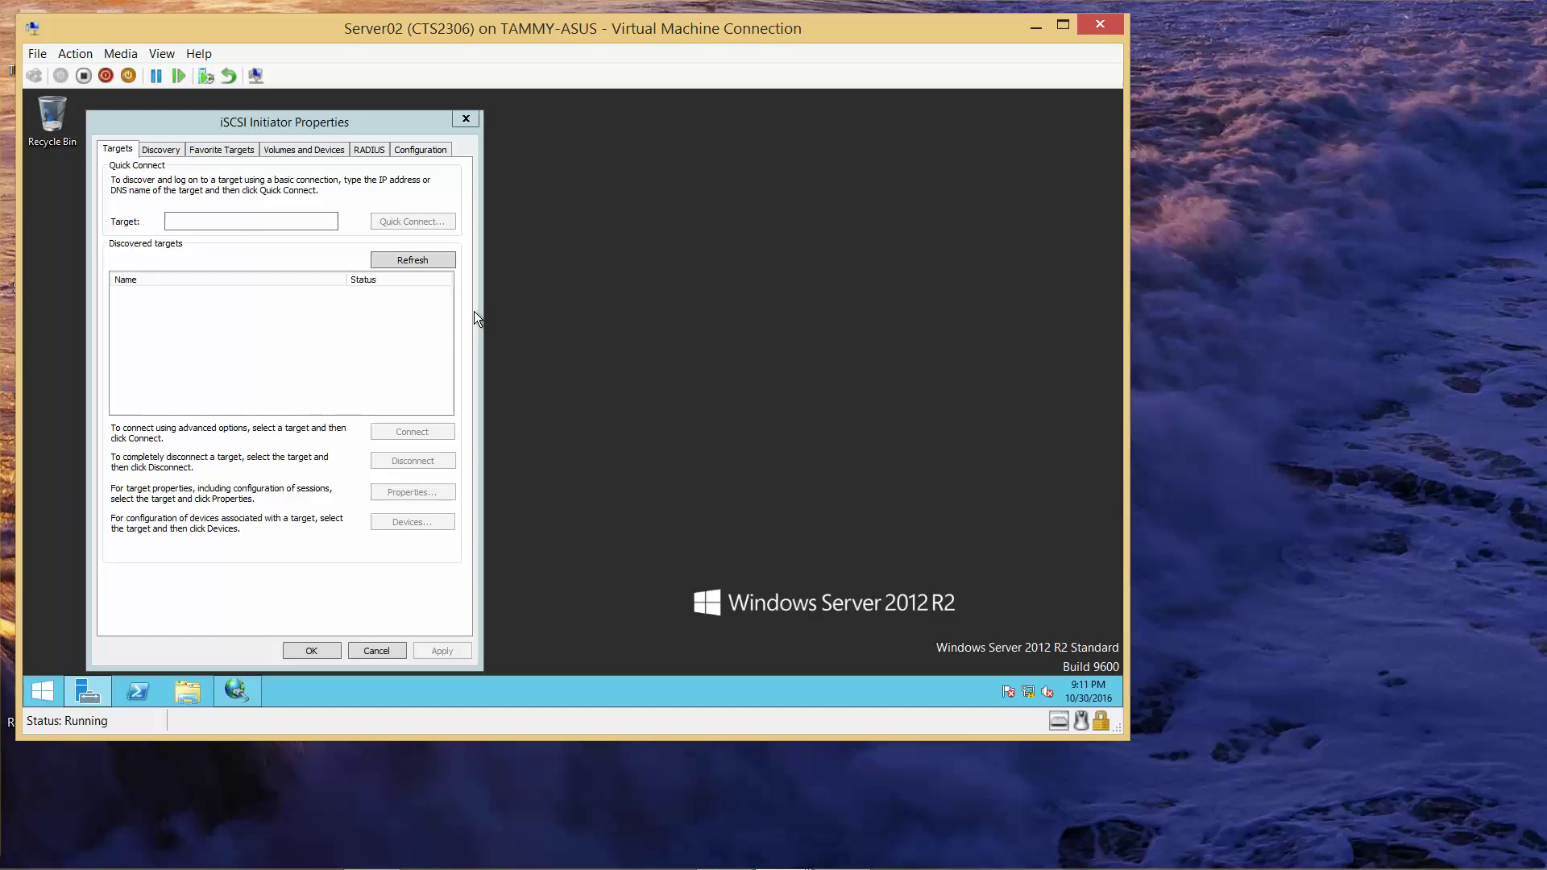
click(257, 217)
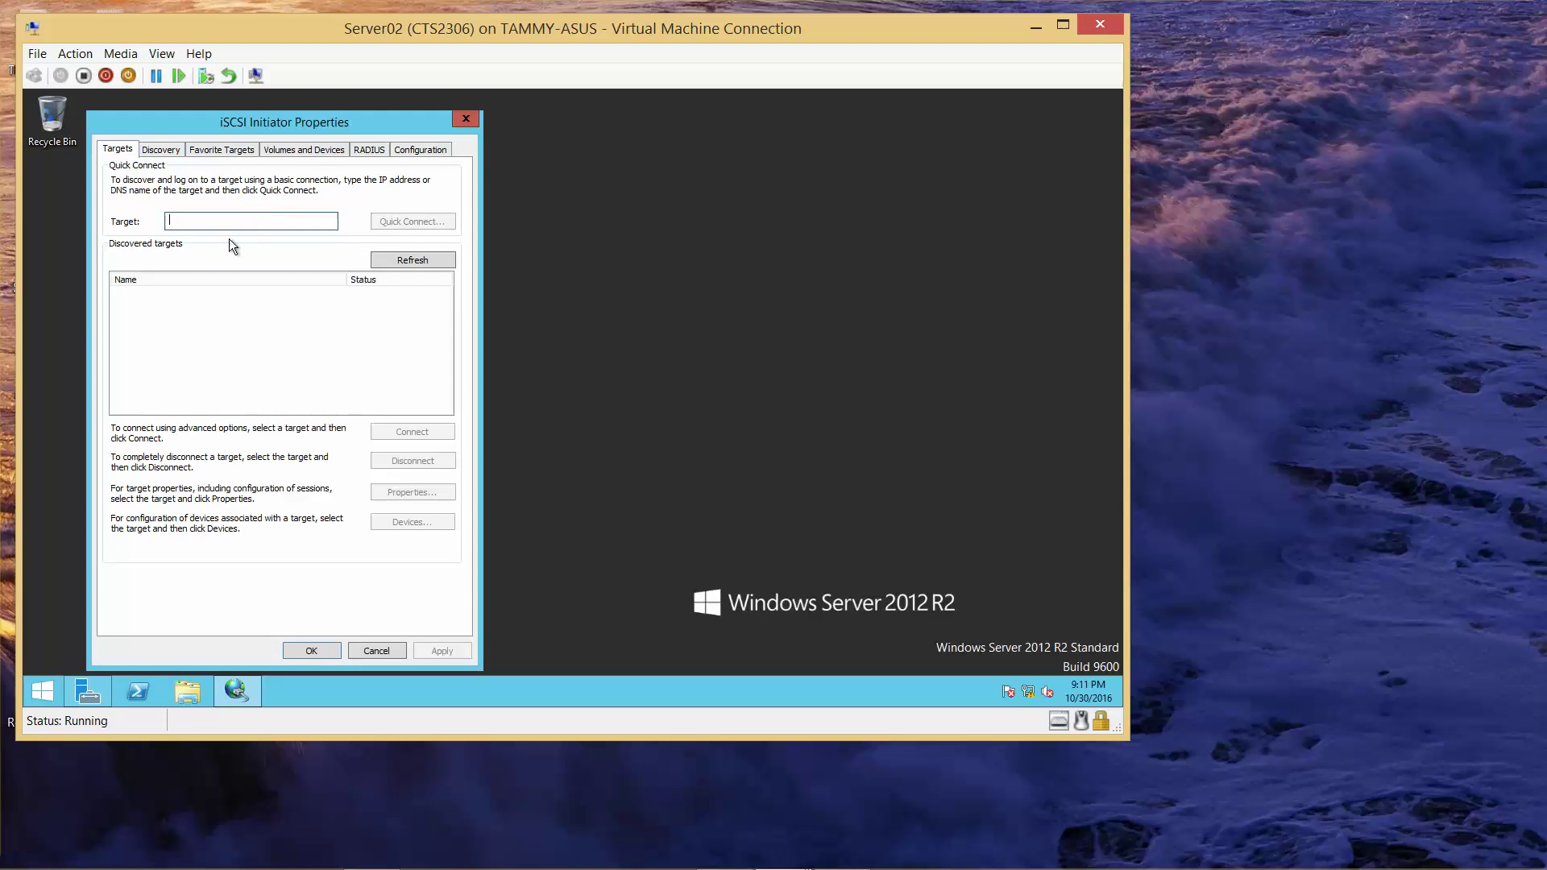
text(stora)
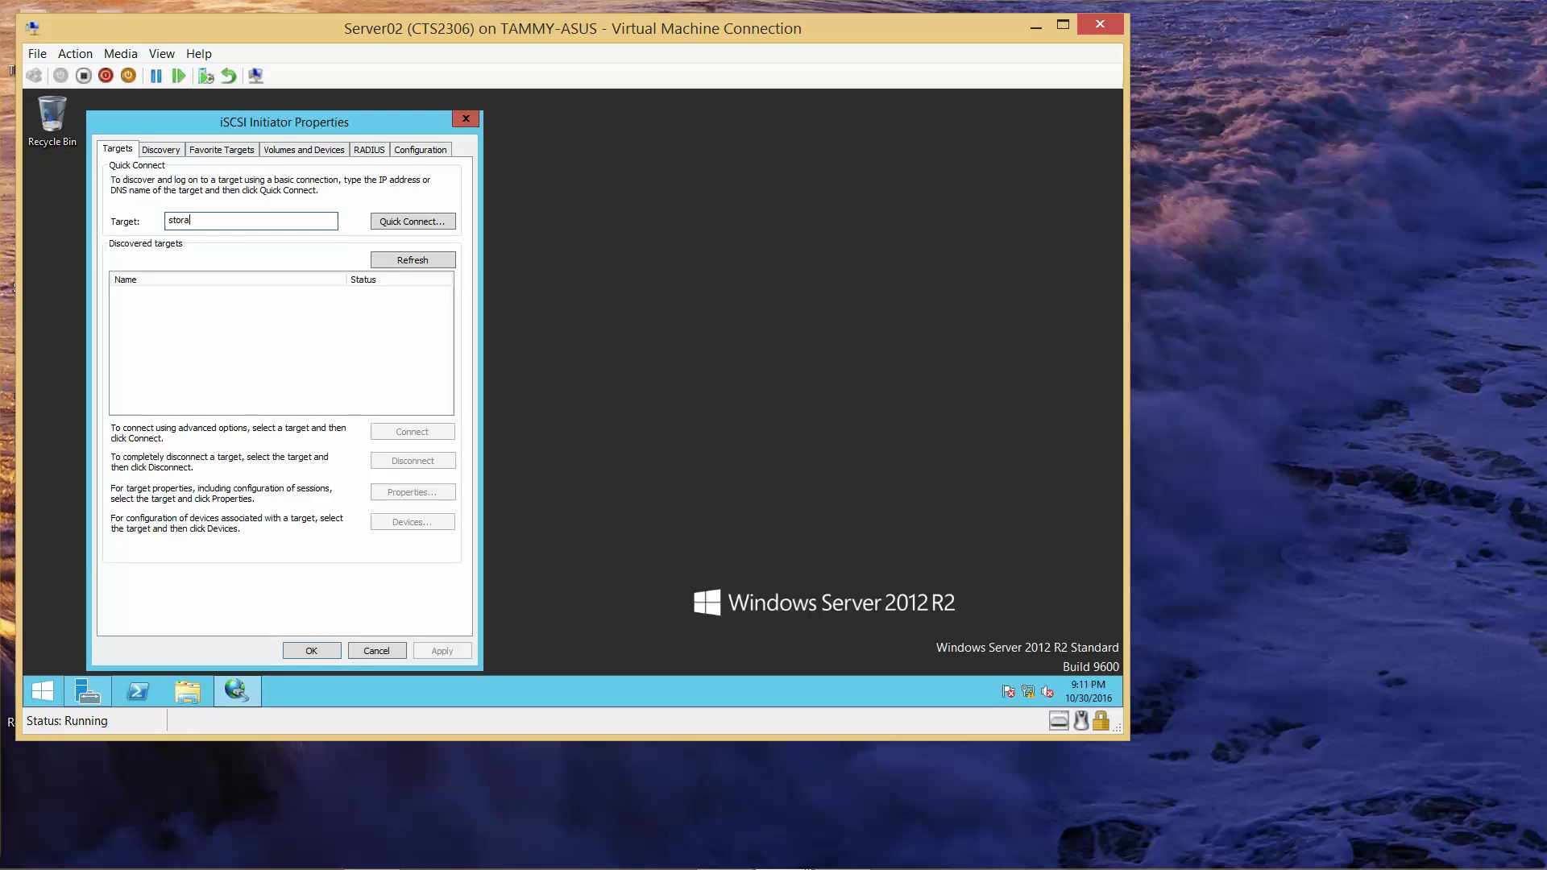
text(ge01.contoso.com)
click(413, 222)
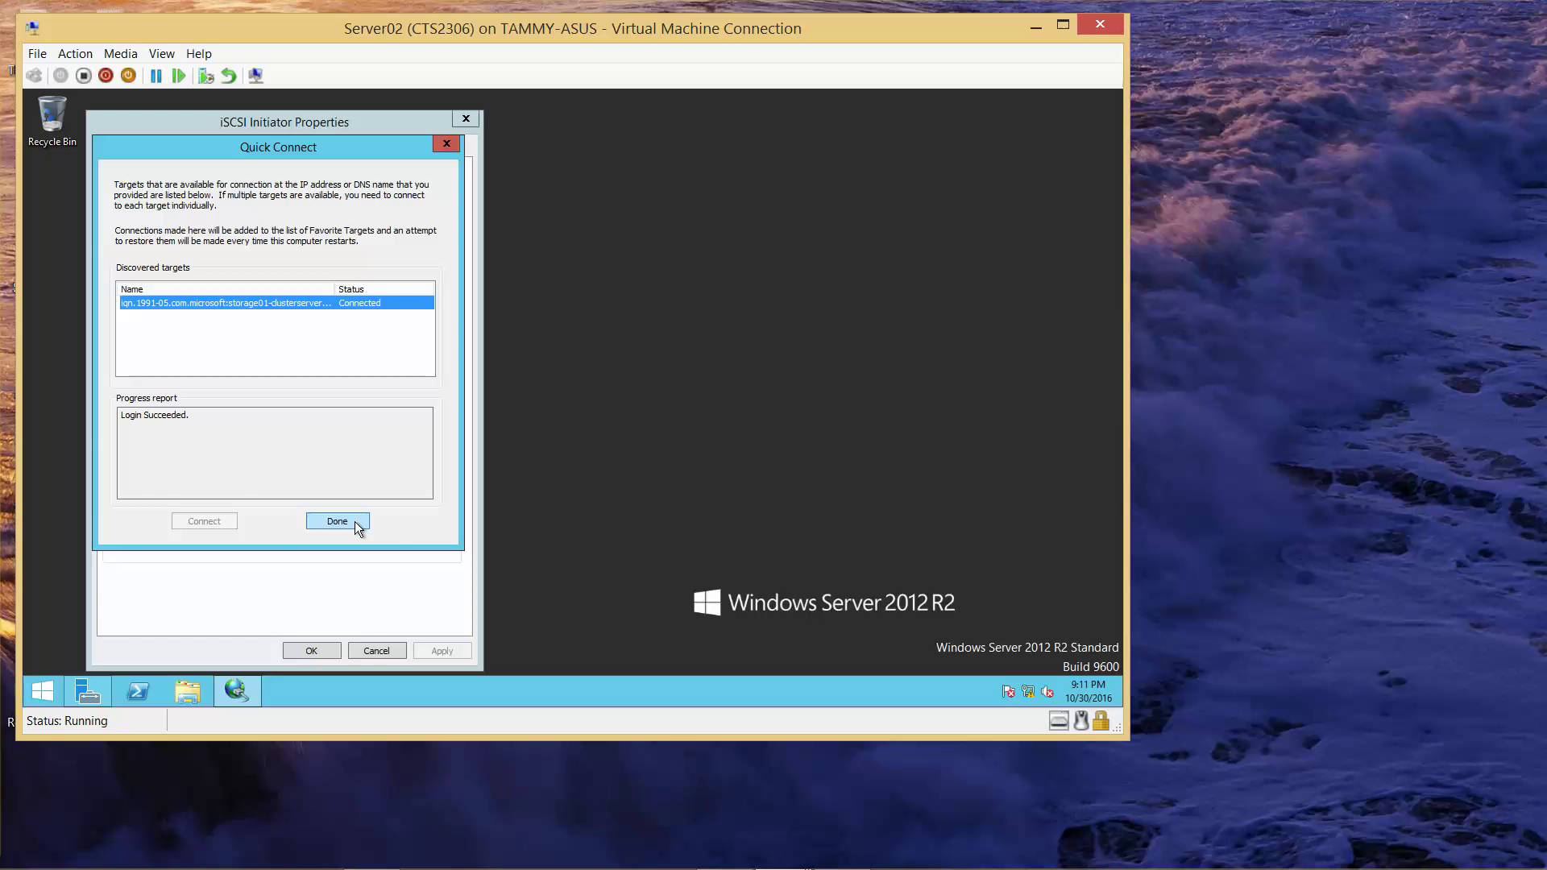
click(343, 525)
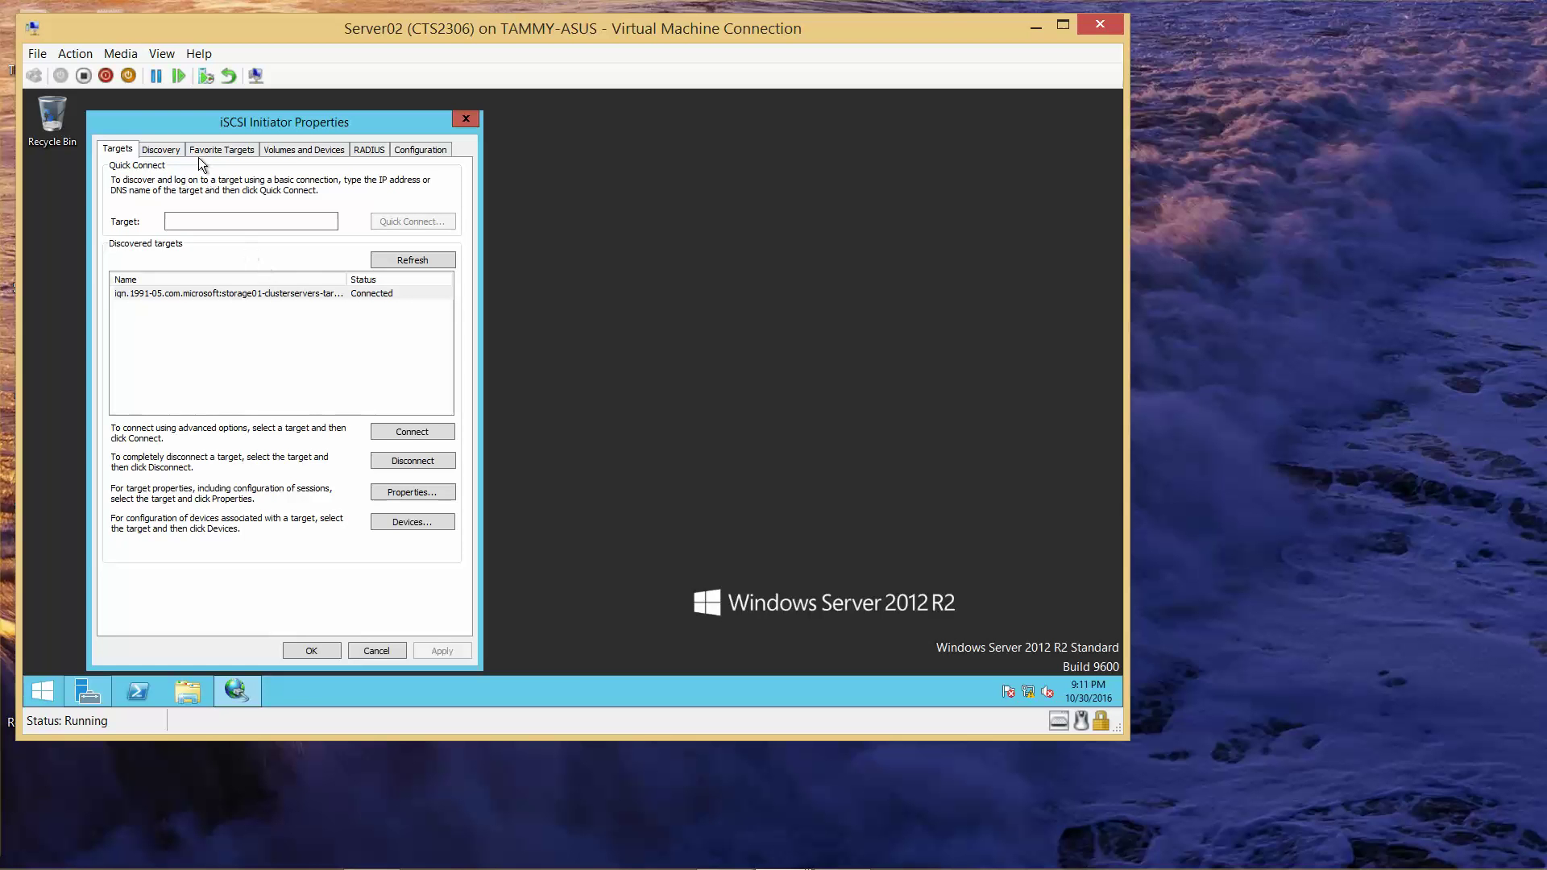
- Auto-configure the five iSCSI disk devices under Volumes and Devices, then close the properties with OK
click(293, 153)
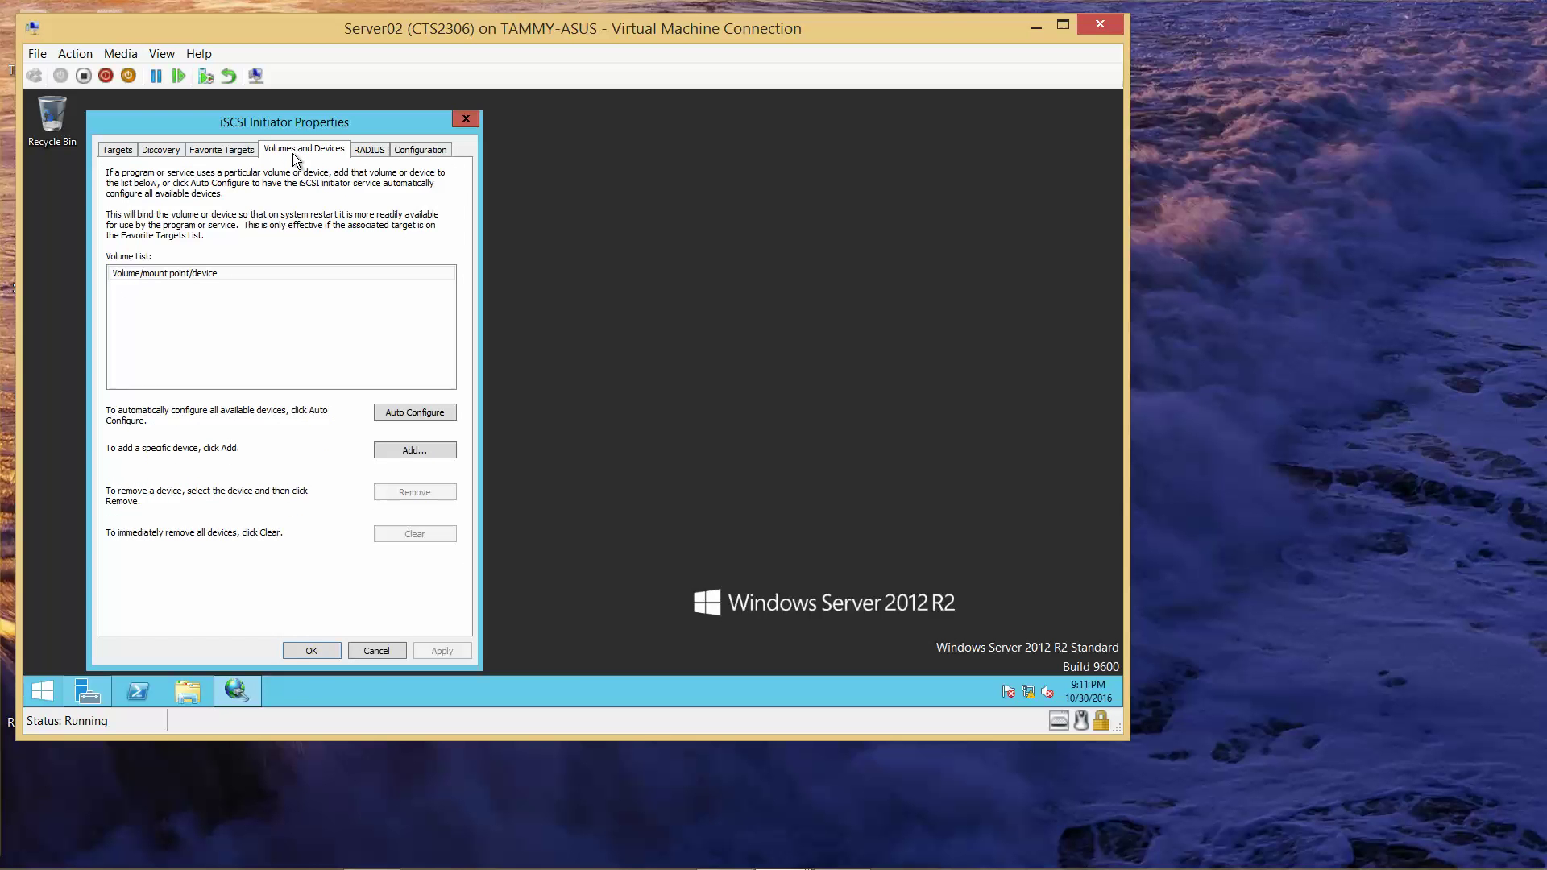
click(422, 408)
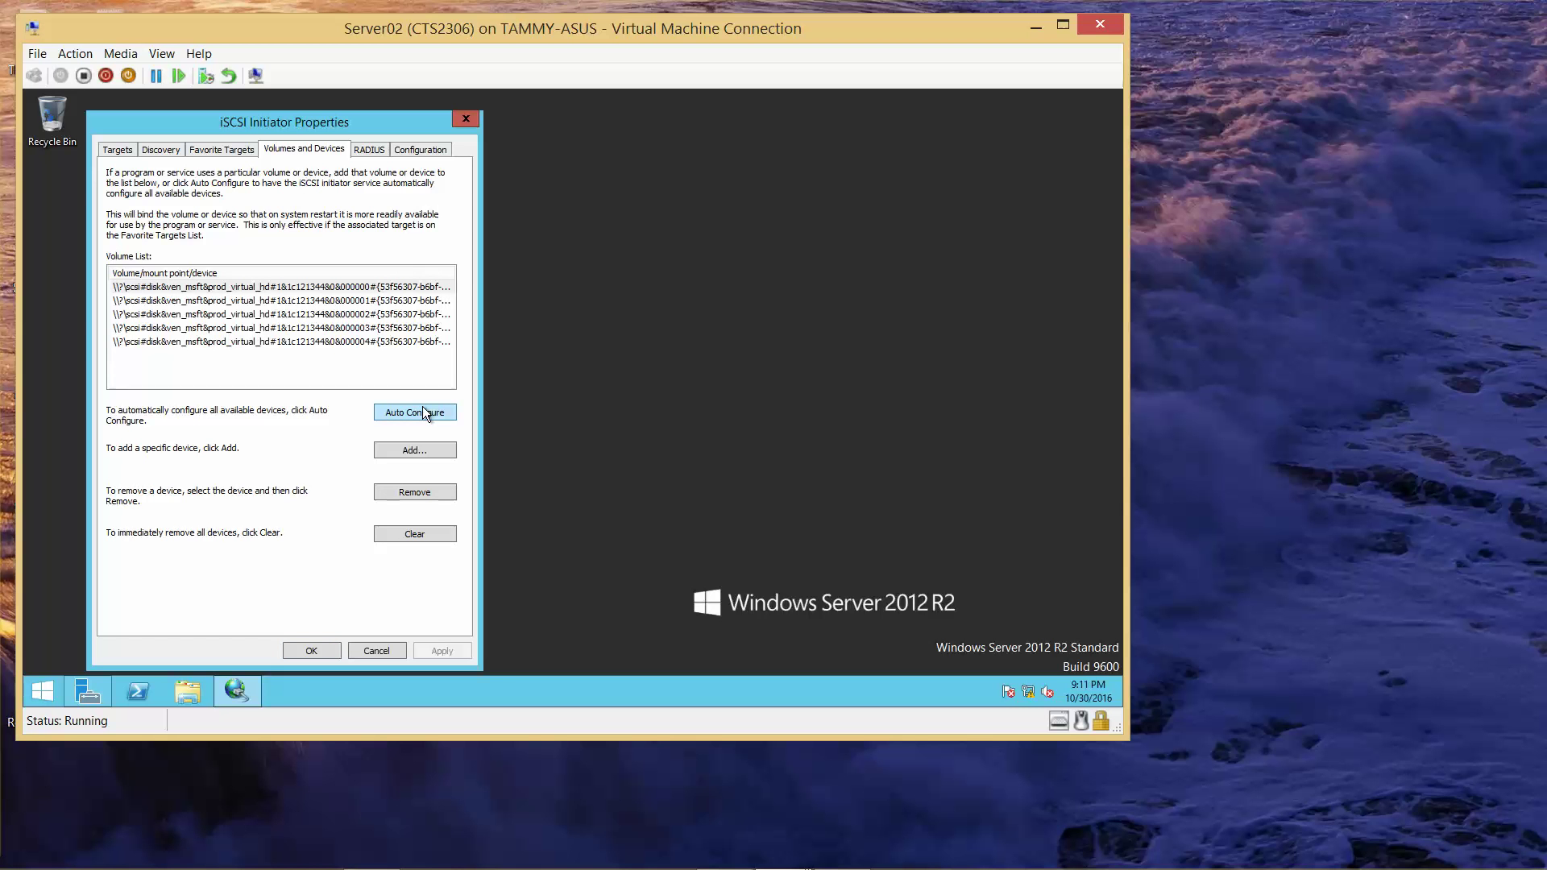
click(320, 650)
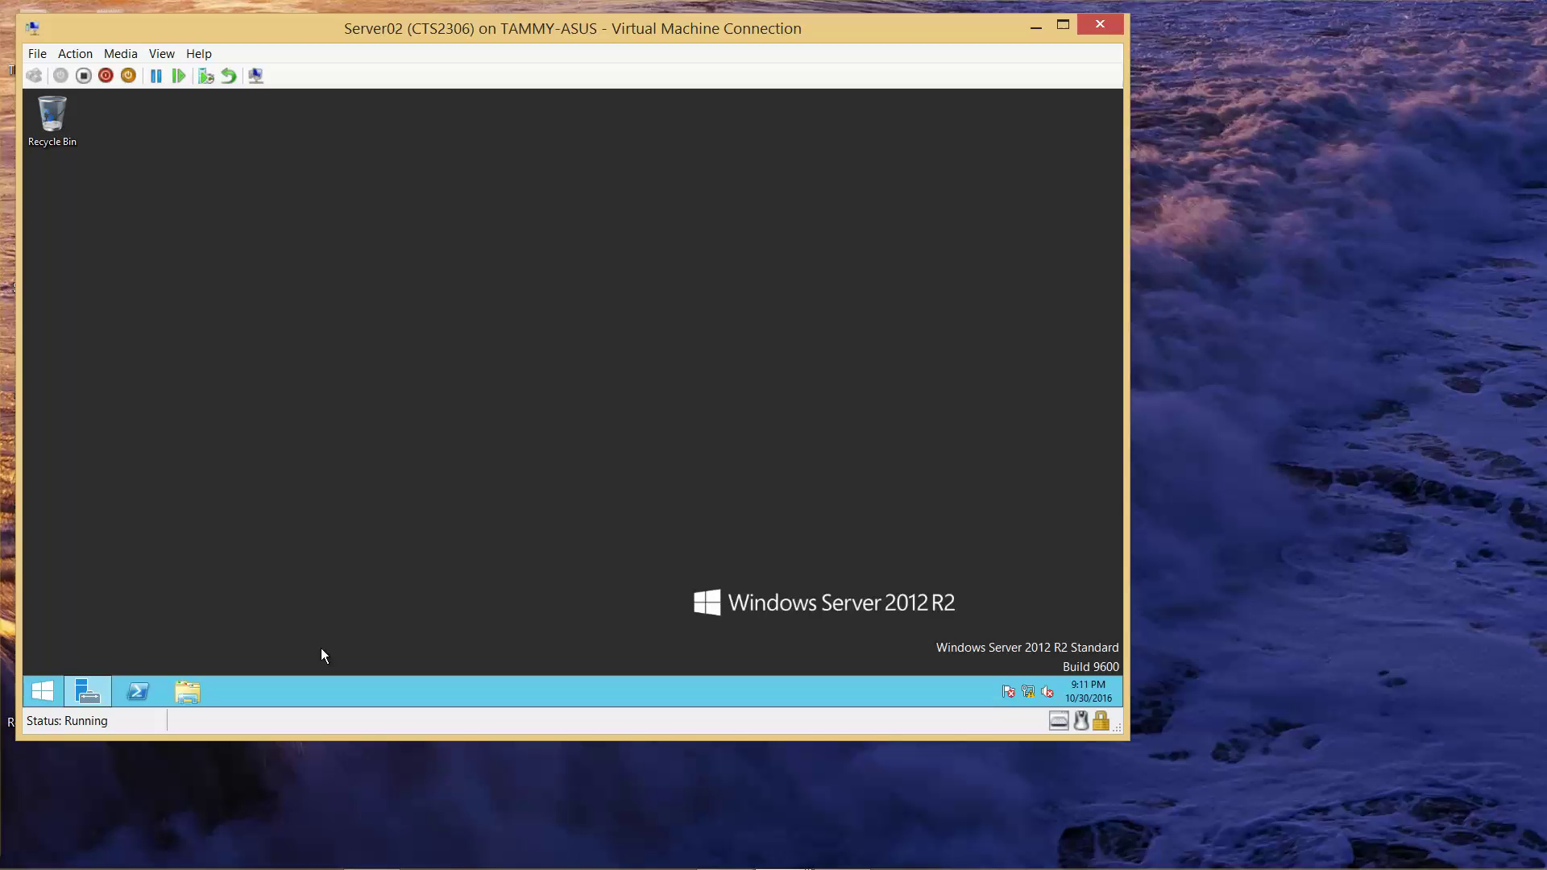
mouse_move(870, 846)
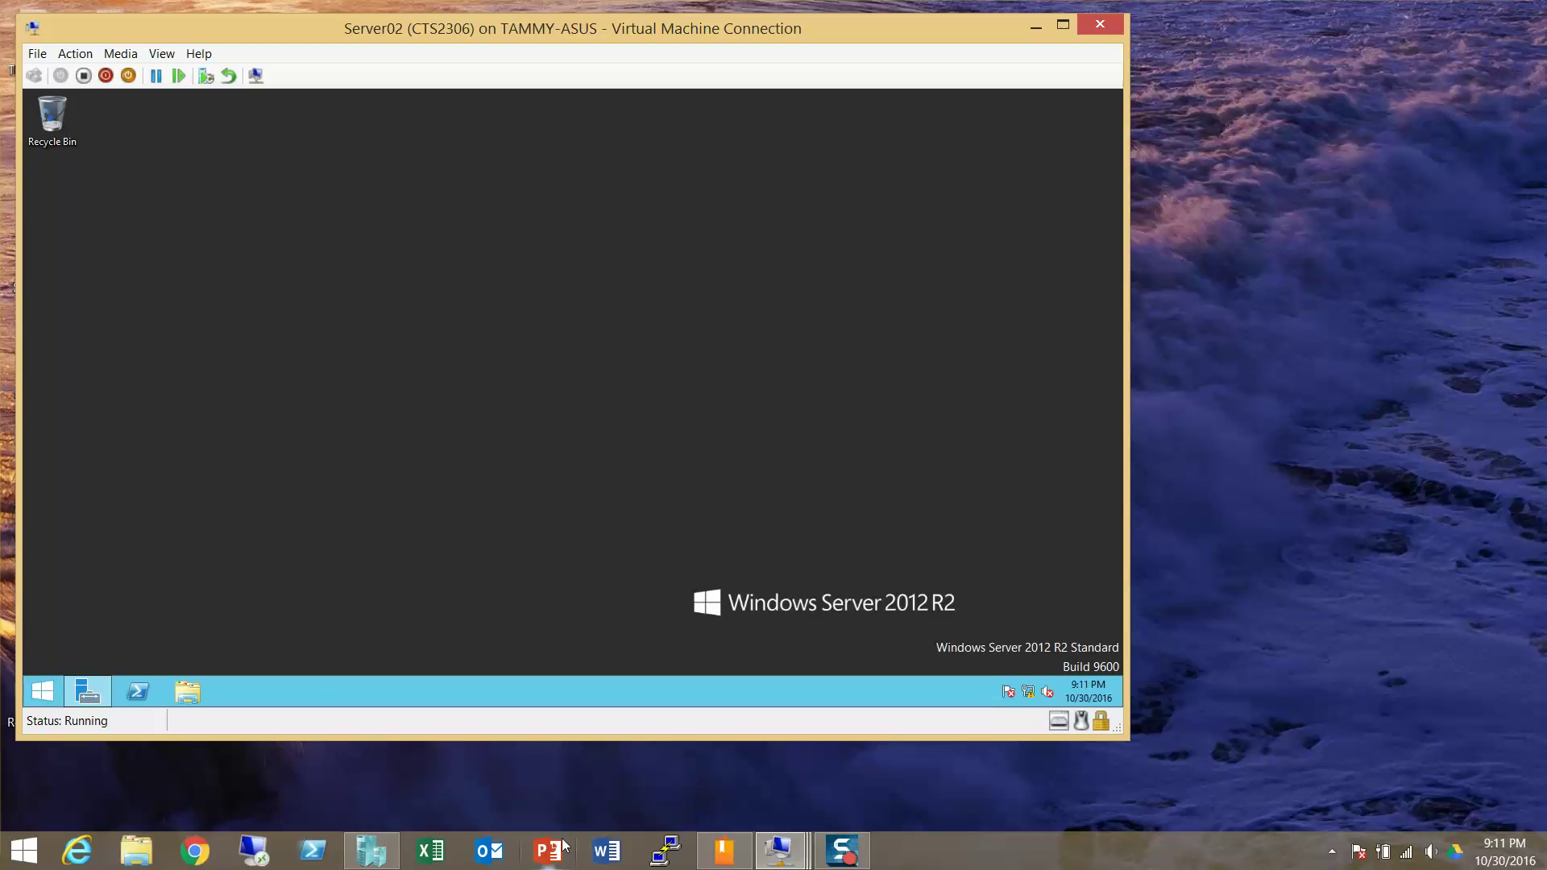